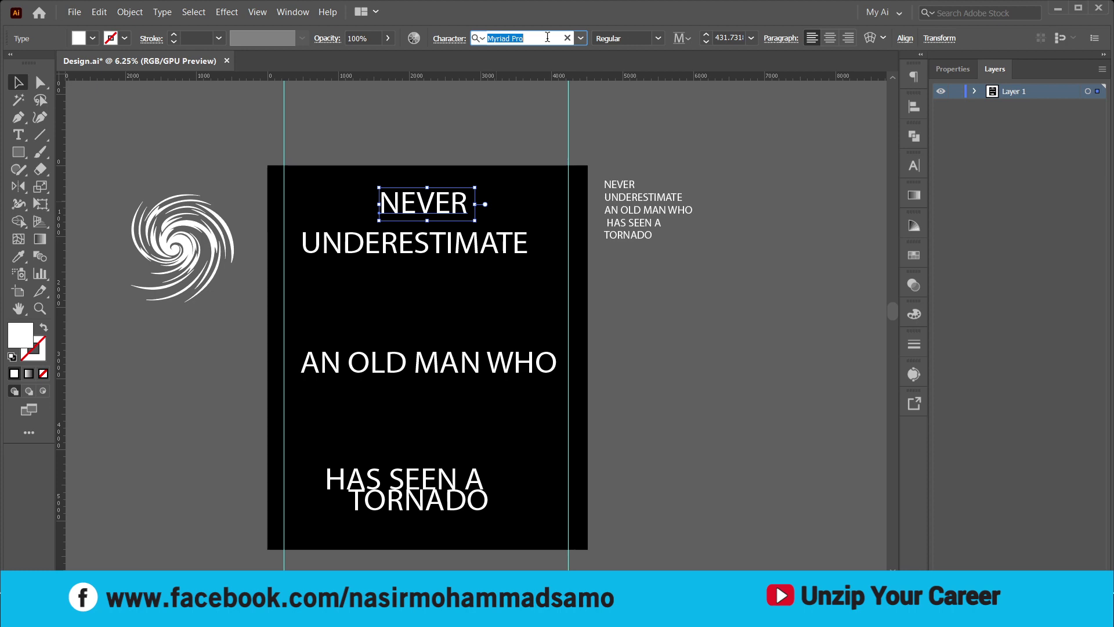
Set the font of the NEVER text to Empera Vintage
type("em")
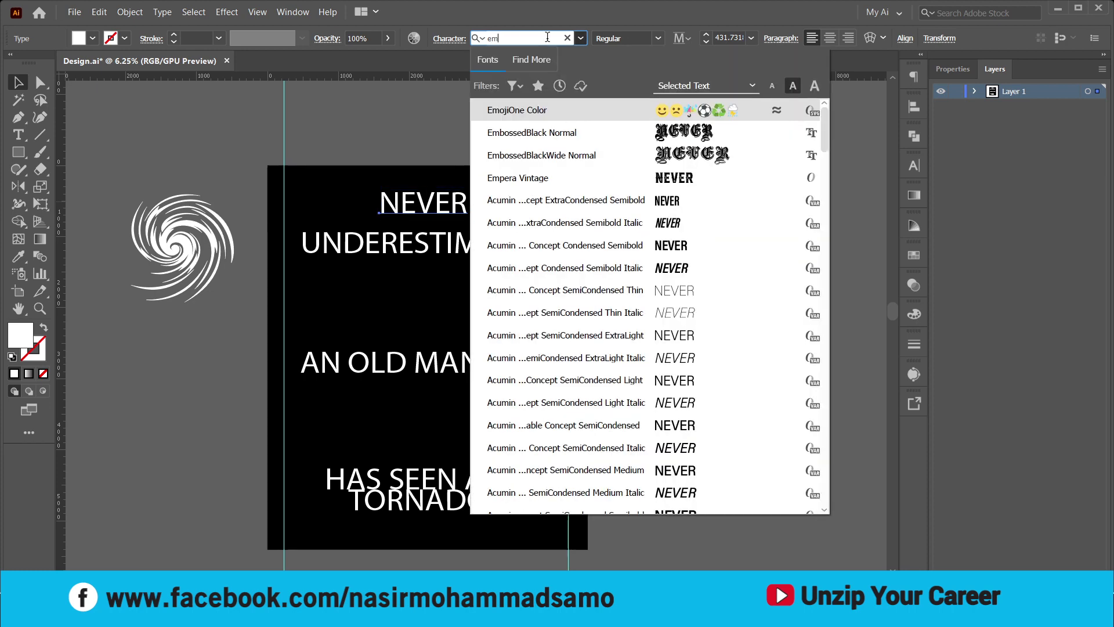
type("pe")
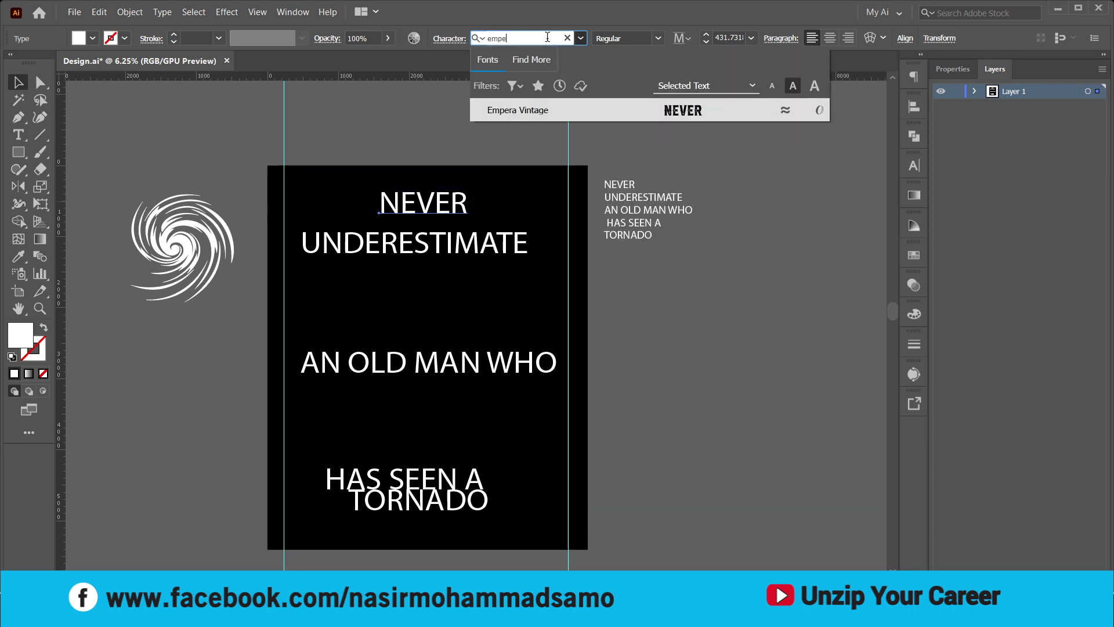
left_click(542, 110)
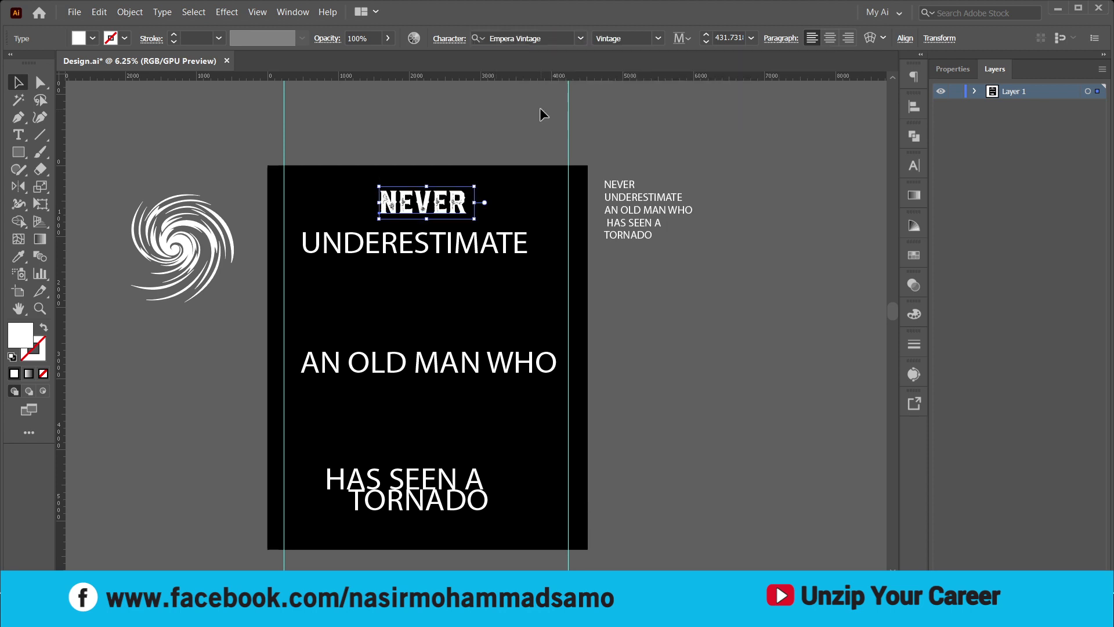
key("ctrl+=")
left_click_drag(527, 225, 552, 227)
left_click(597, 211)
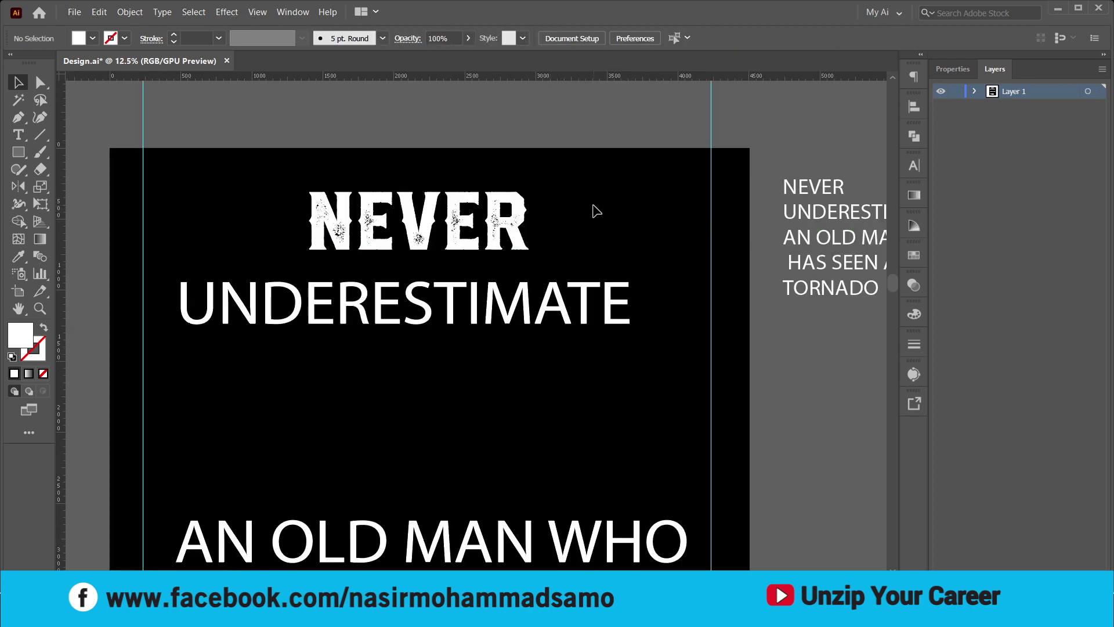
Copy the NEVER text's style onto the UNDERESTIMATE text with the Eyedropper
left_click(459, 298)
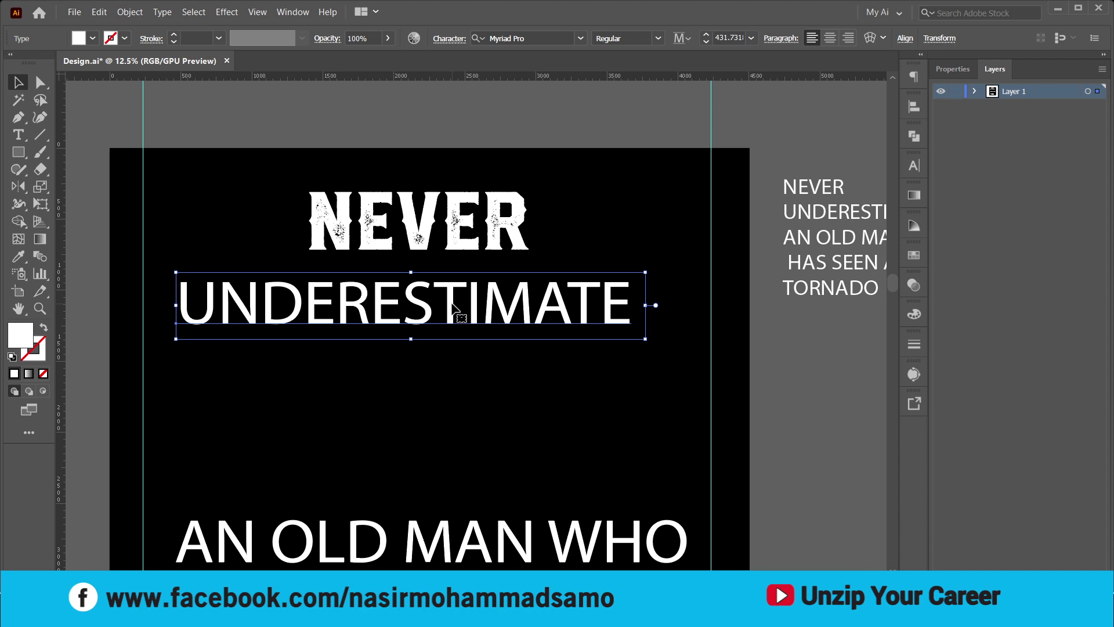
key("i")
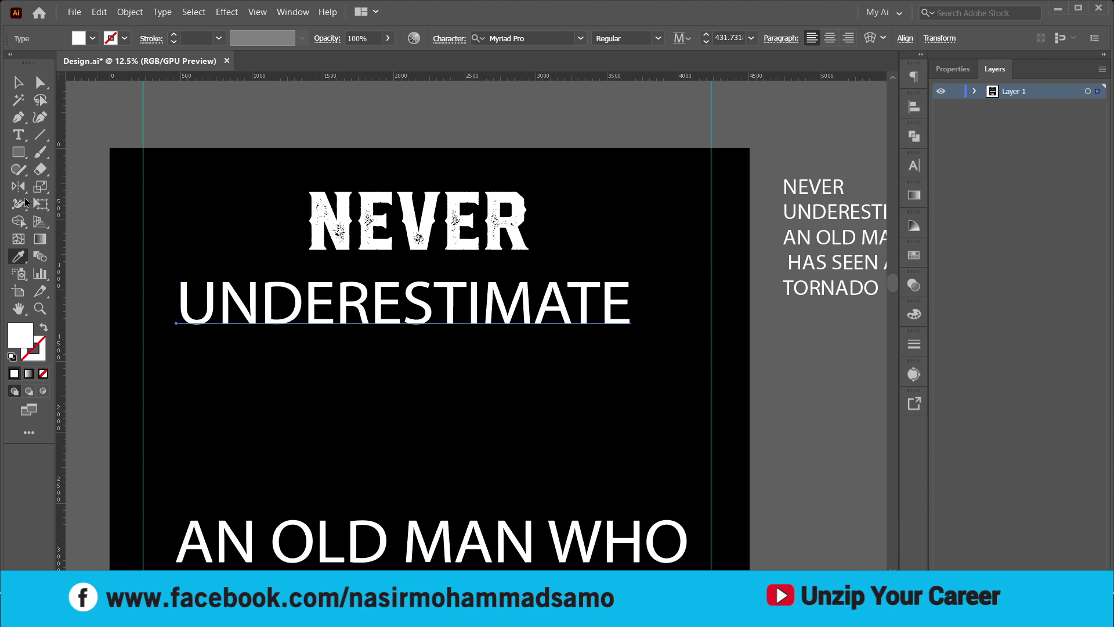
left_click(18, 259)
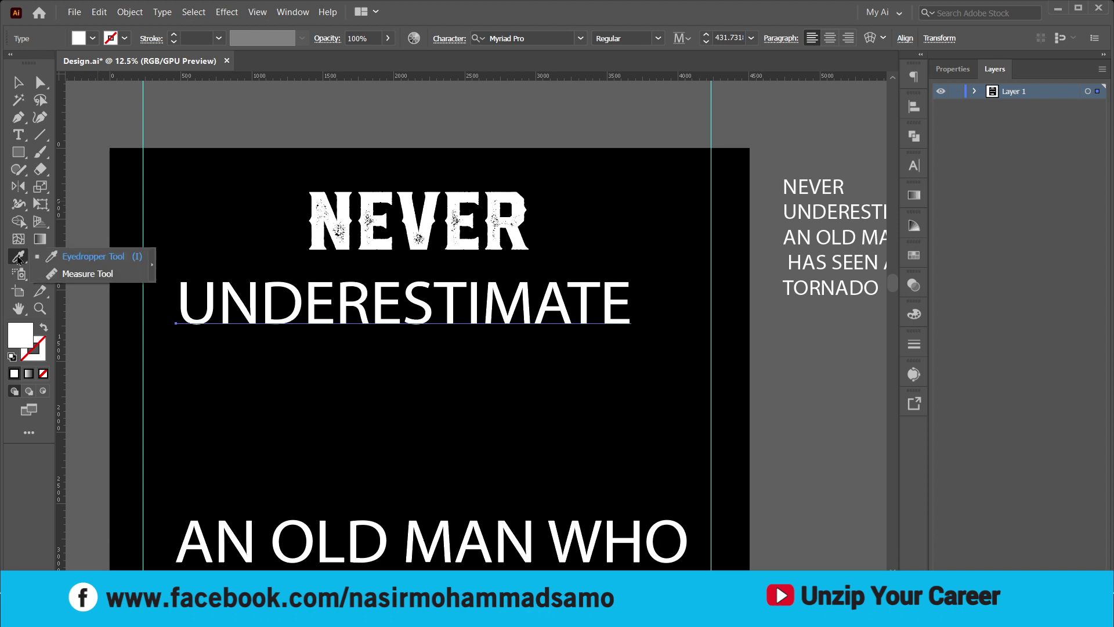
left_click(360, 217)
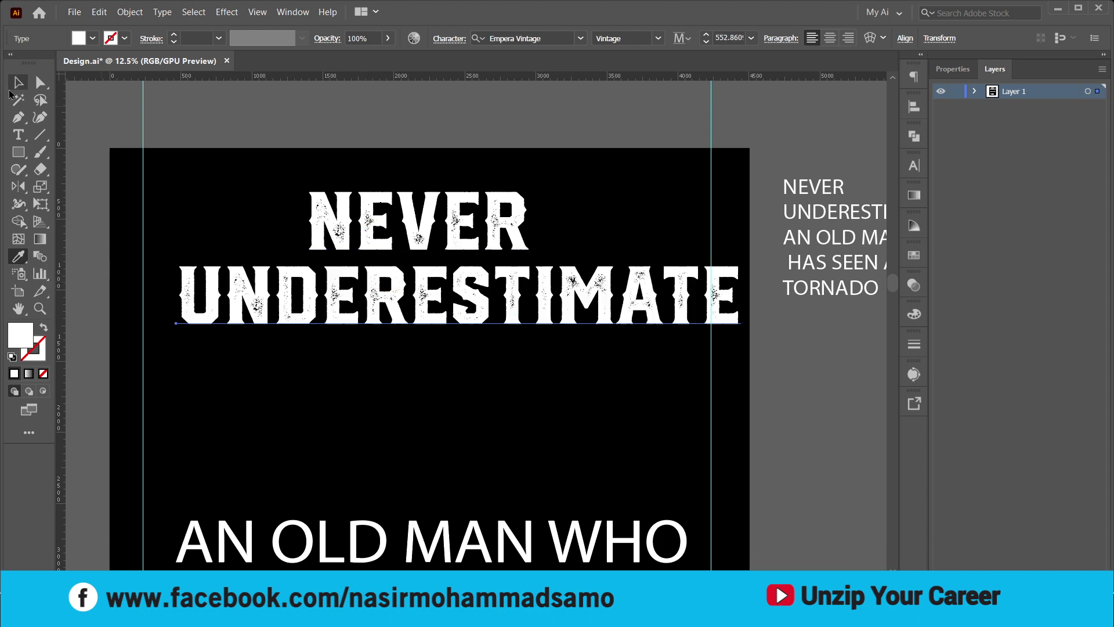
left_click(18, 86)
Convert the NEVER and UNDERESTIMATE texts to outlines
scroll(295, 175, "down", 1)
left_click(321, 164)
left_click_drag(312, 152, 364, 289)
right_click(361, 289)
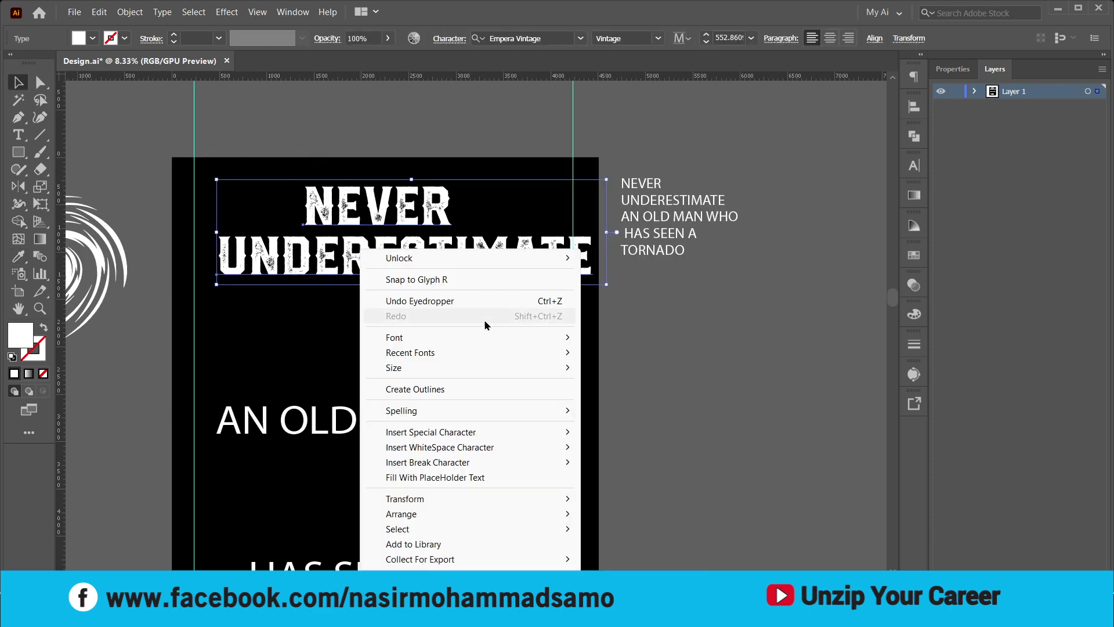
left_click(429, 395)
Align the outlined NEVER and UNDERESTIMATE to the artboard's left guide
scroll(162, 250, "up", 2)
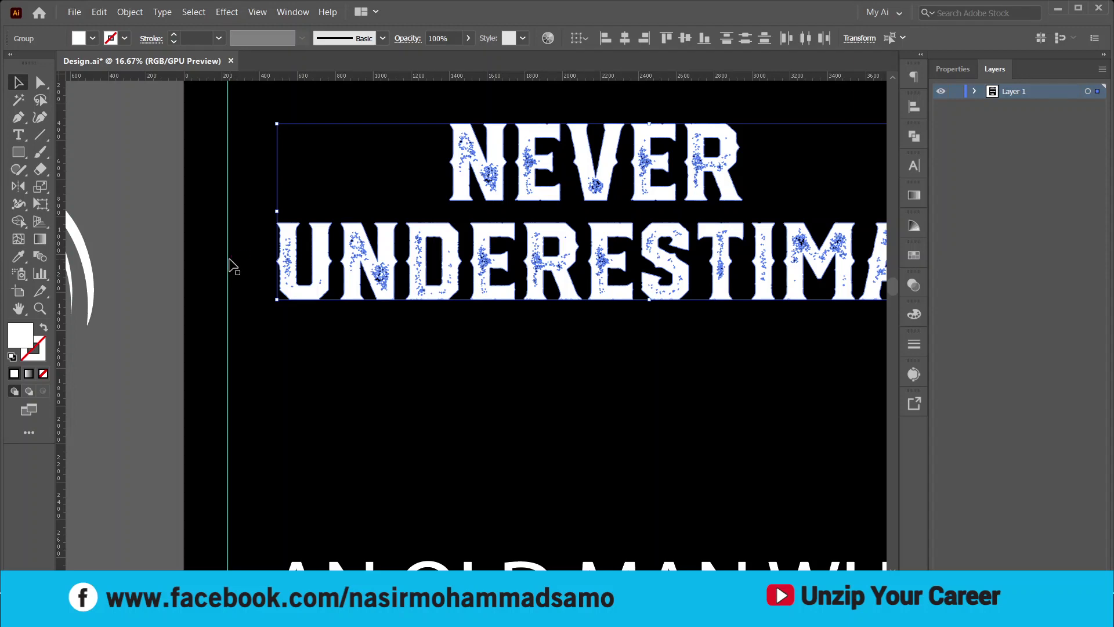
left_click(232, 264, "shift")
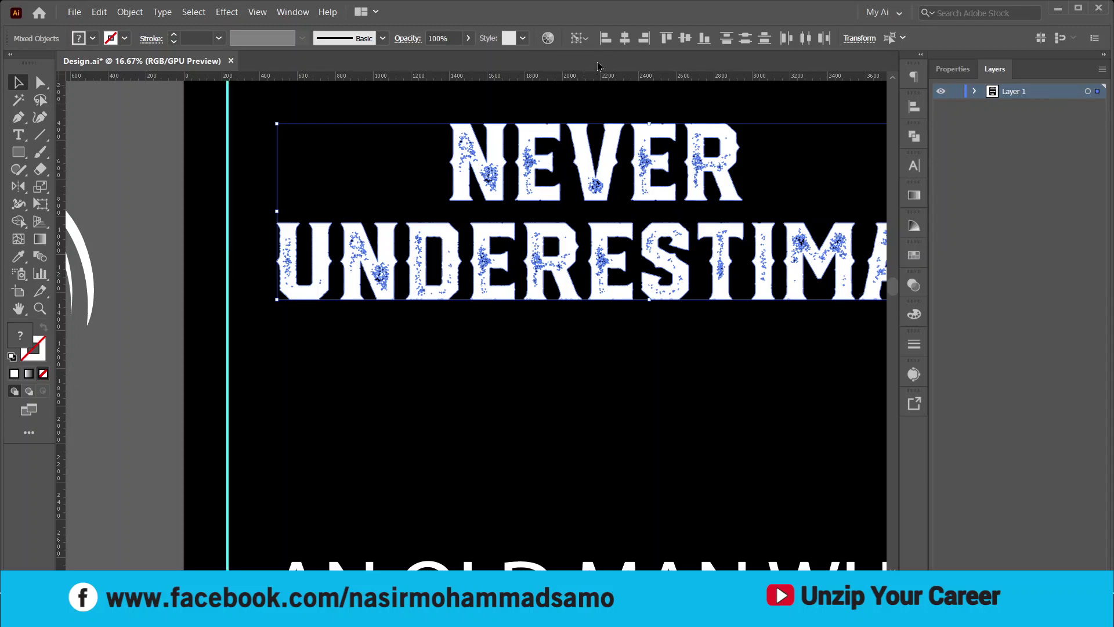
left_click(606, 38)
Resize only the outlined UNDERESTIMATE so that its right edge meets the artboard's right guide
scroll(392, 267, "down", 2)
left_click(650, 223, "shift")
scroll(652, 224, "up", 6)
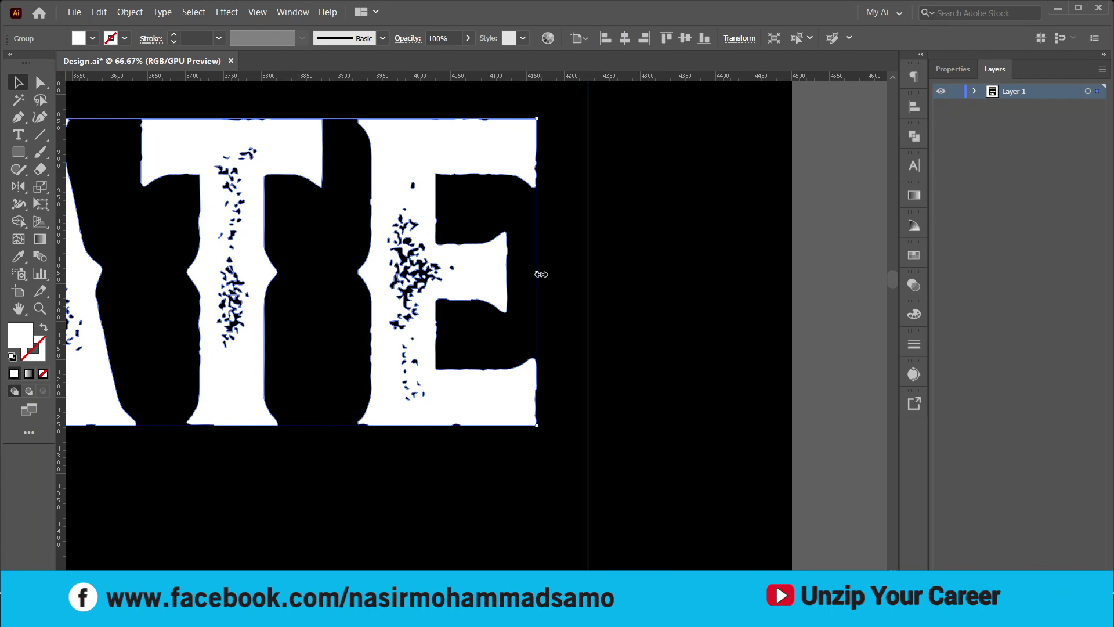
left_click_drag(541, 275, 588, 291)
scroll(650, 296, "down", 6)
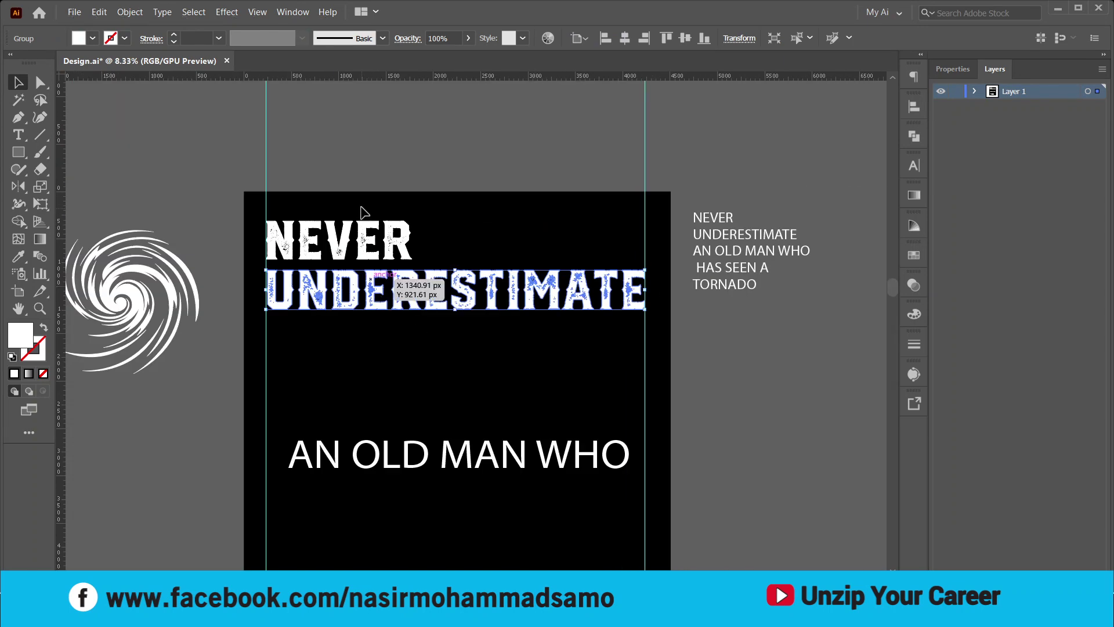
Center NEVER and UNDERESTIMATE horizontally on each other
scroll(363, 211, "up", 2)
left_click_drag(355, 197, 419, 308)
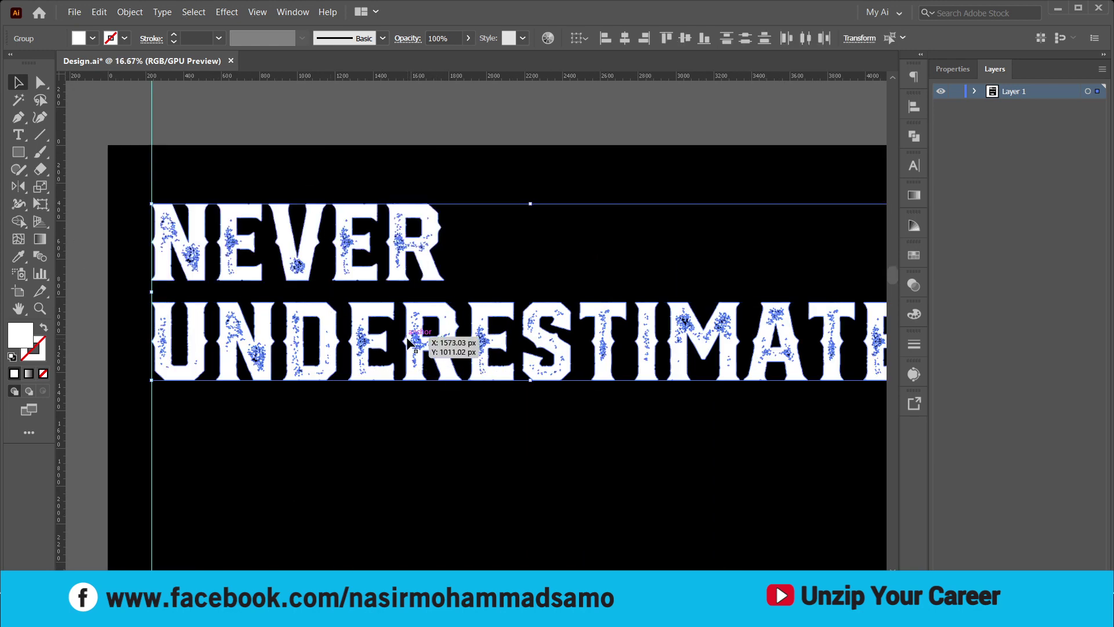
left_click(625, 38)
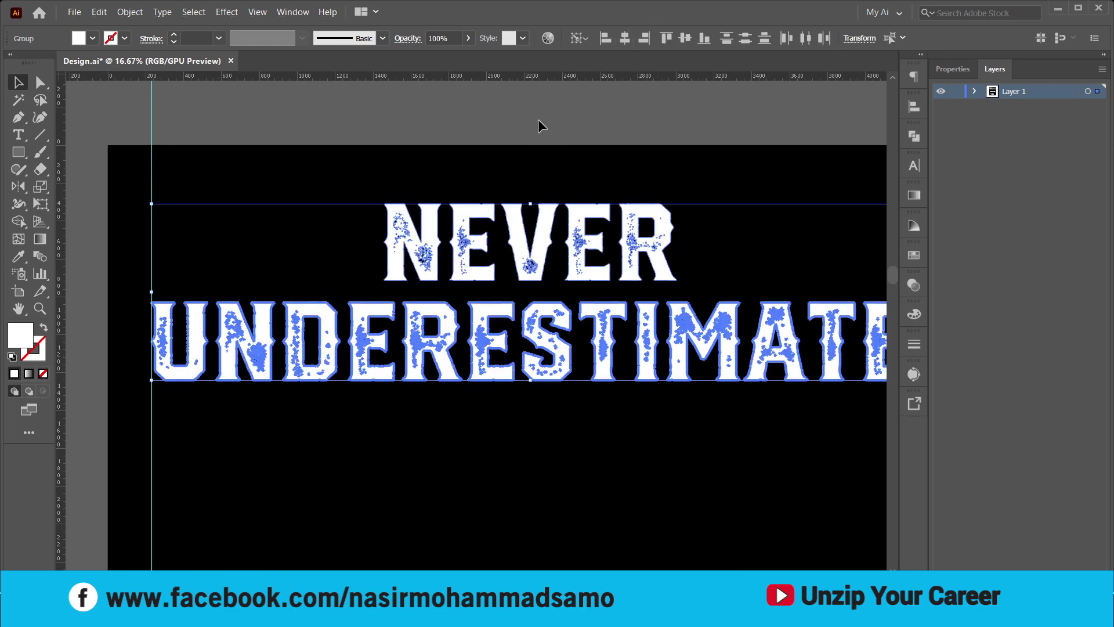
Move NEVER straight down to narrow the gap above UNDERESTIMATE, and deselect it
left_click(550, 190)
left_click(552, 234)
scroll(537, 245, "up", 2)
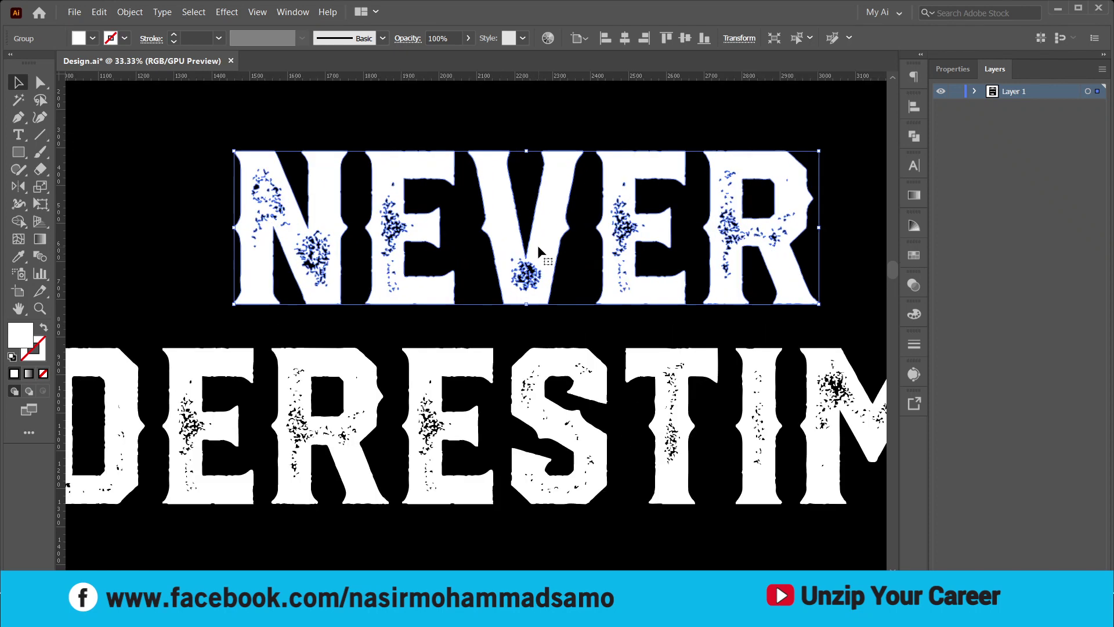
left_click_drag(538, 245, 539, 273)
scroll(443, 169, "down", 4)
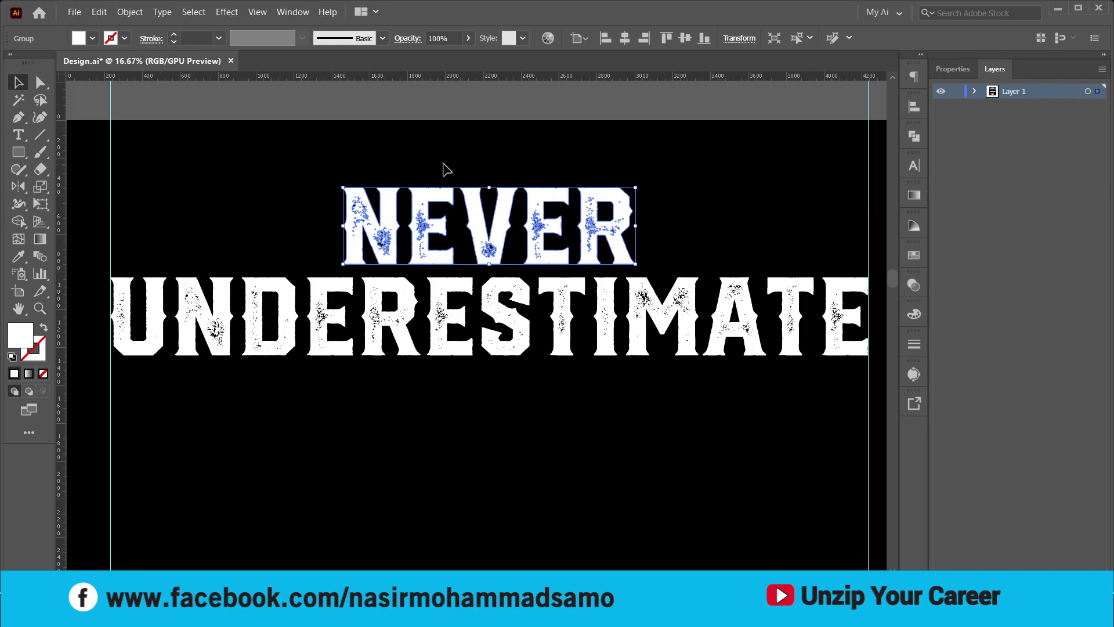
left_click(470, 182)
Move the TORNADO text down so it sits clear below HAS SEEN A
scroll(513, 317, "down", 2)
scroll(535, 303, "down", 1)
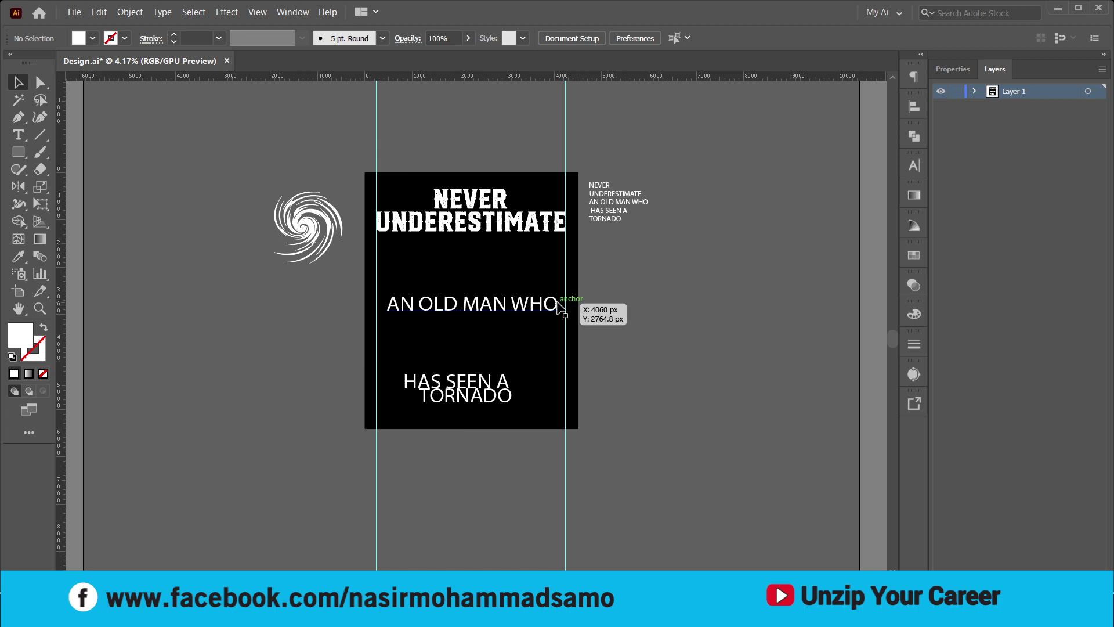
scroll(482, 411, "up", 1)
scroll(479, 406, "down", 1)
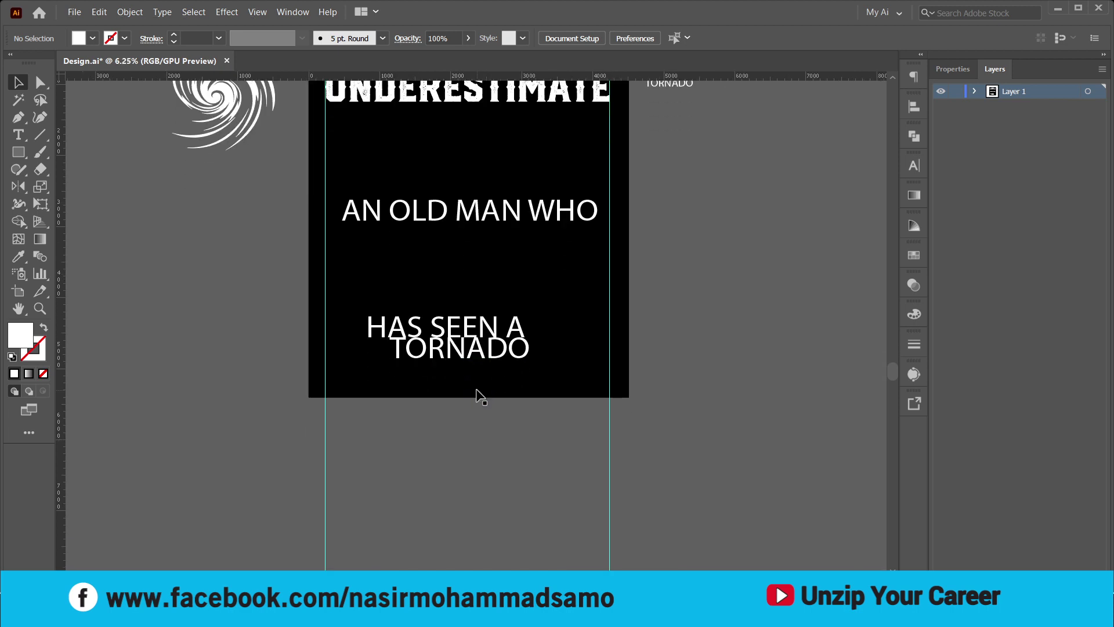
scroll(480, 398, "up", 2)
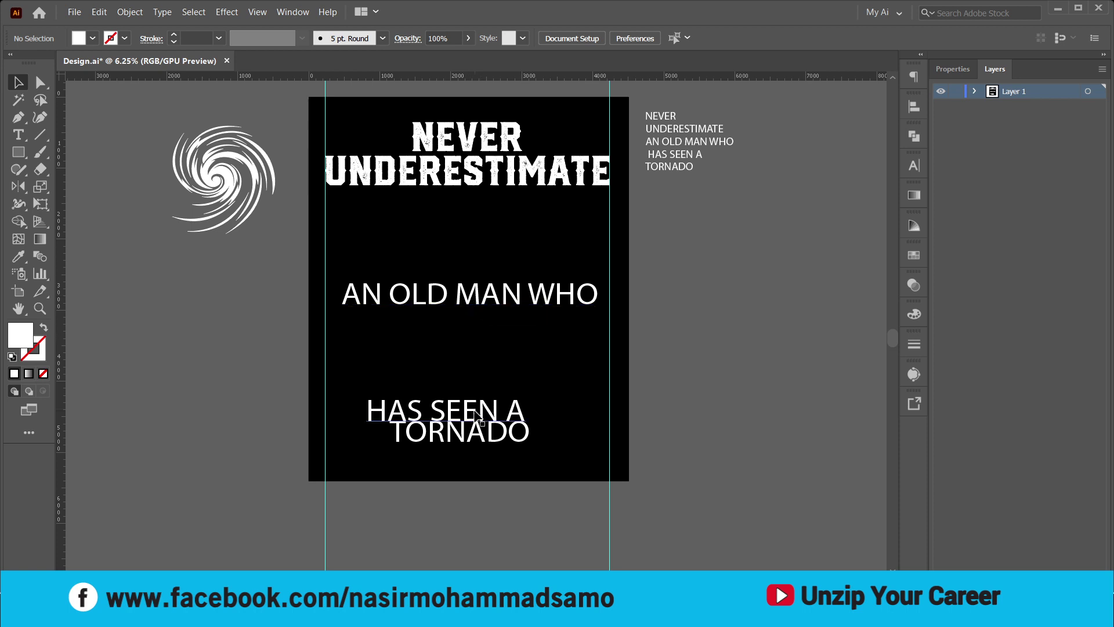
left_click_drag(474, 439, 473, 454)
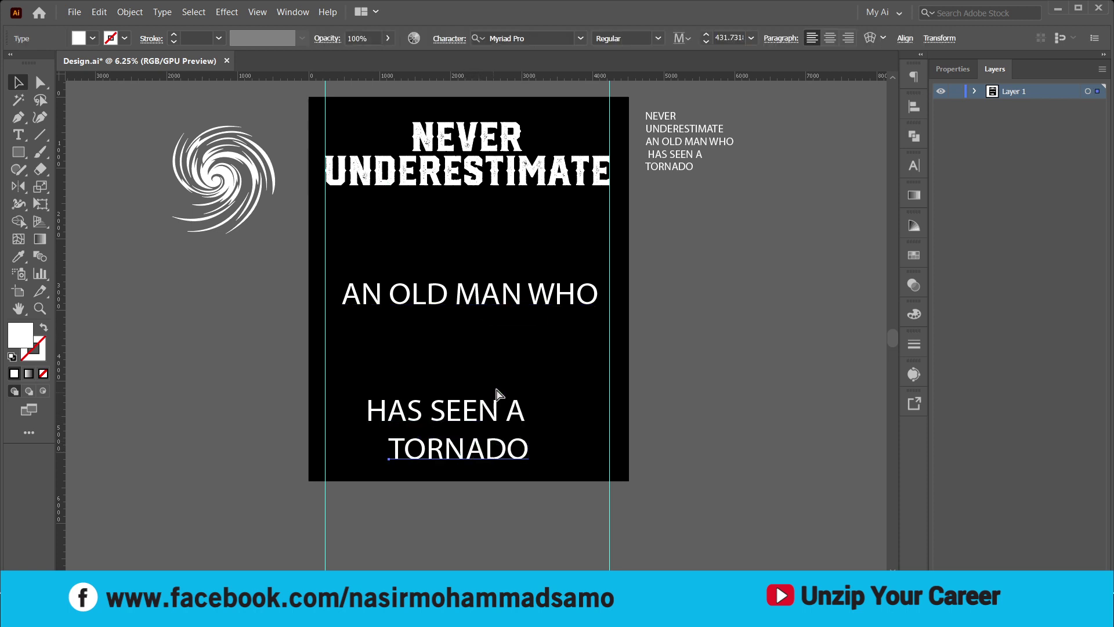
Set the font of the TORNADO text to Empera Vintage
scroll(495, 391, "right", 1)
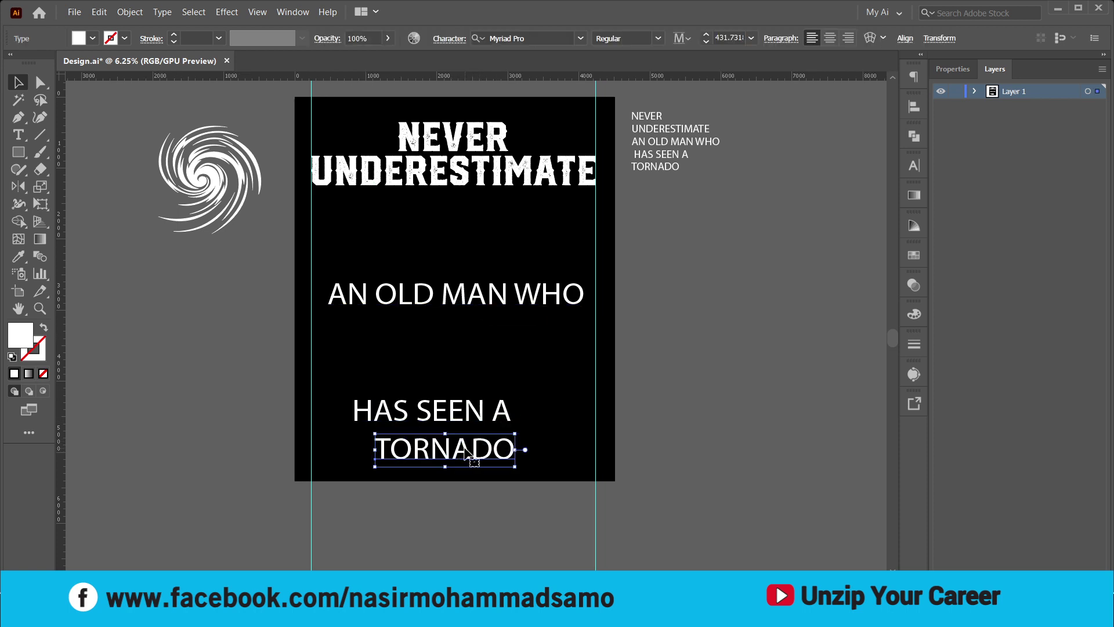
key("i")
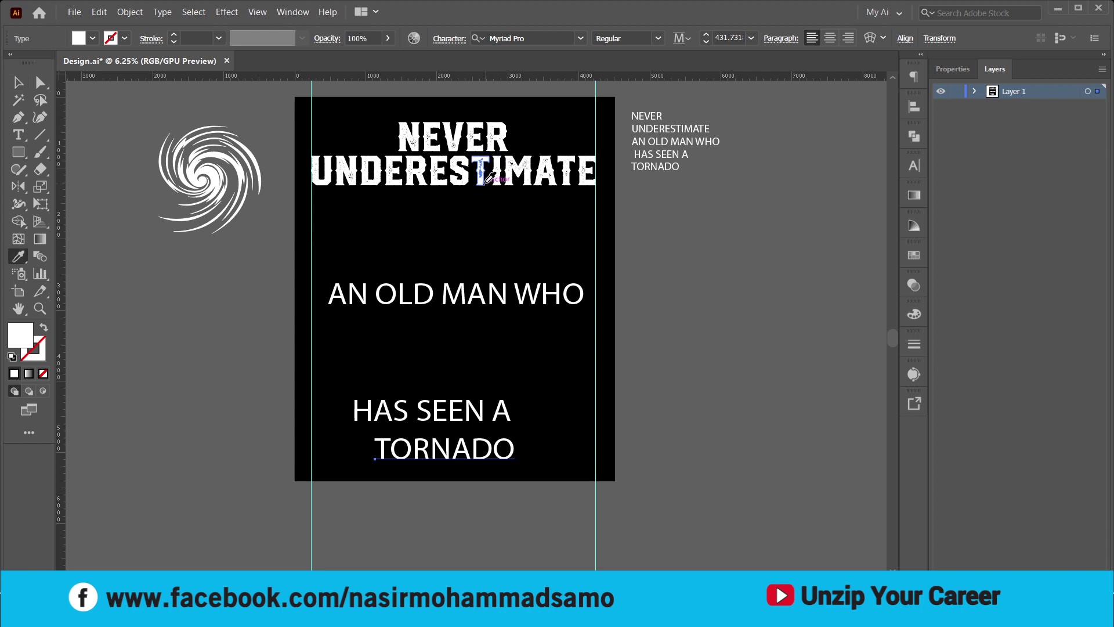
key("v")
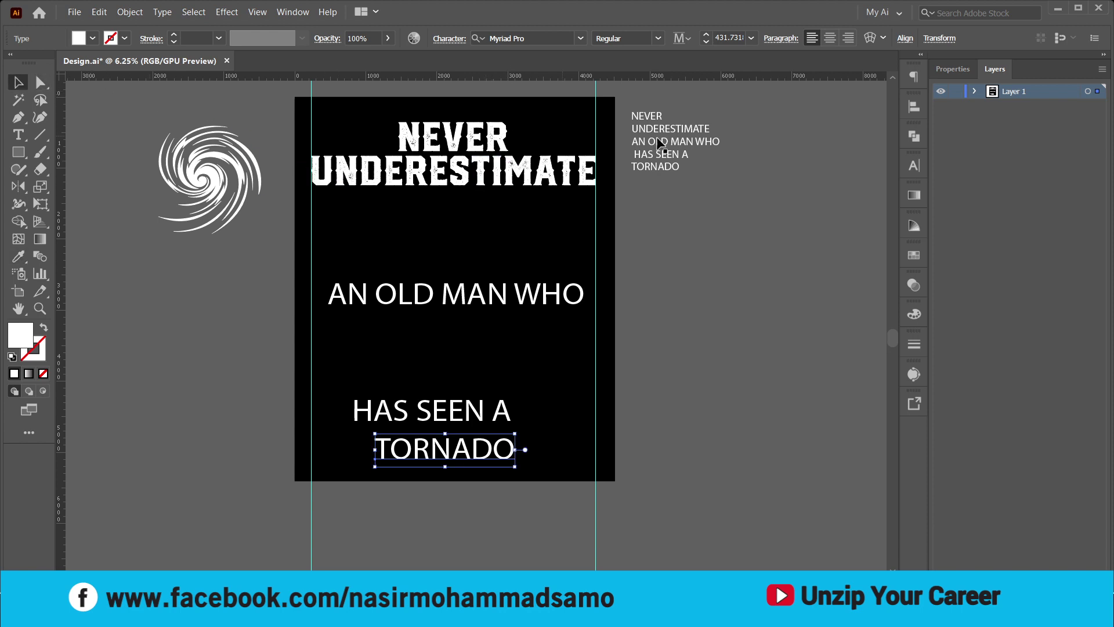
left_click(542, 37)
type("e,")
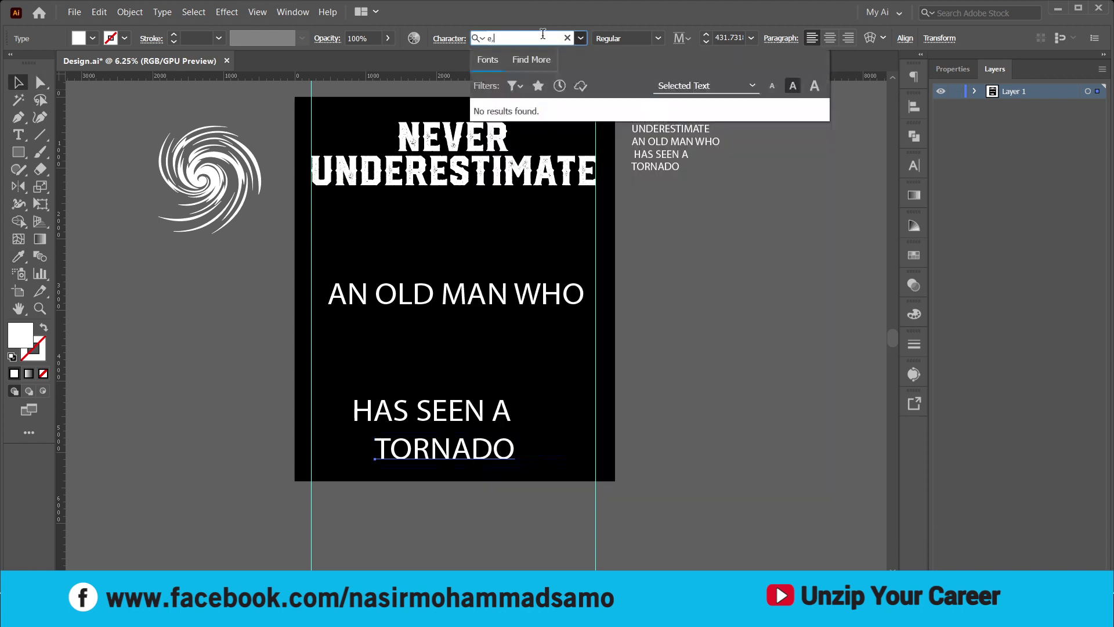
key("BackSpace")
key("BackSpace")
key("BackSpace")
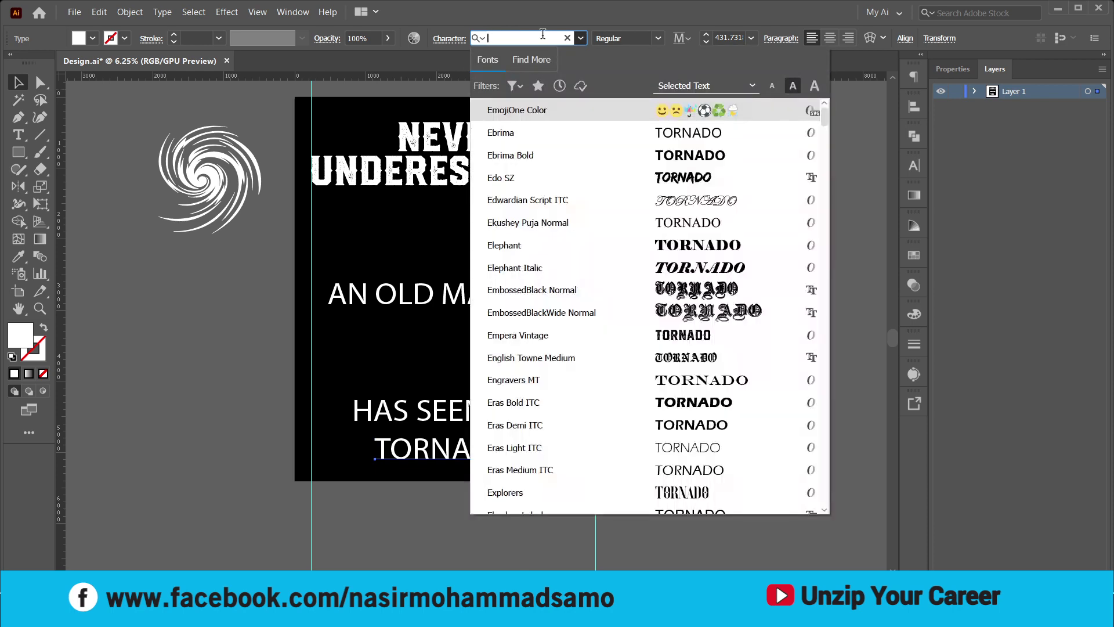
type("em")
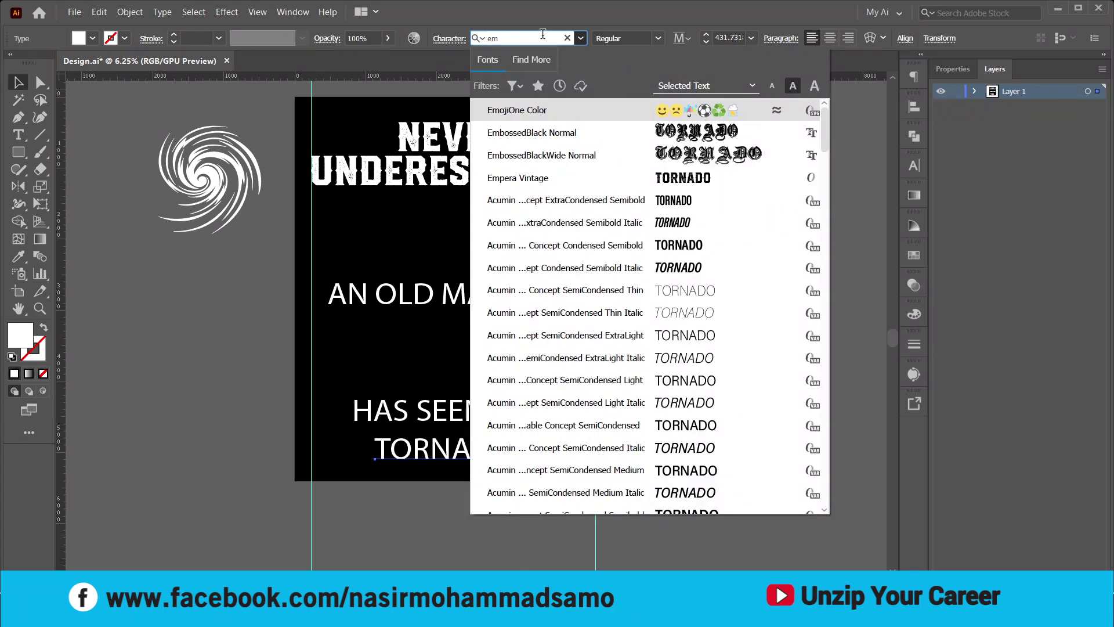
type("p")
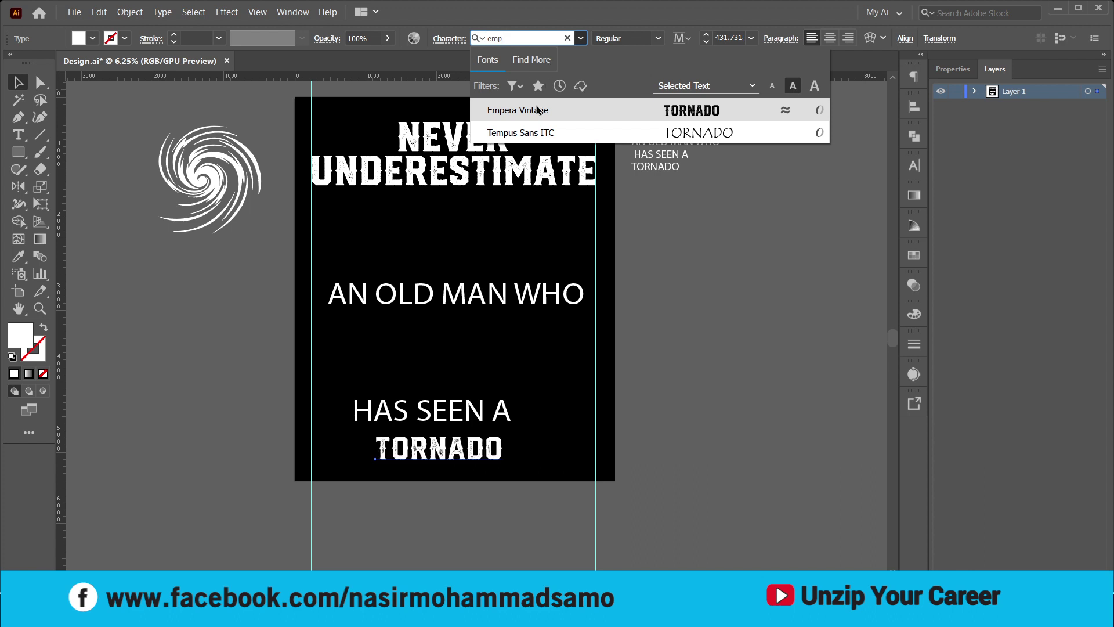
left_click(540, 109)
Set the font of the HAS SEEN A and AN OLD MAN WHO texts to Franklin Gothic Demi Cond
left_click(453, 413)
left_click(443, 299, "shift")
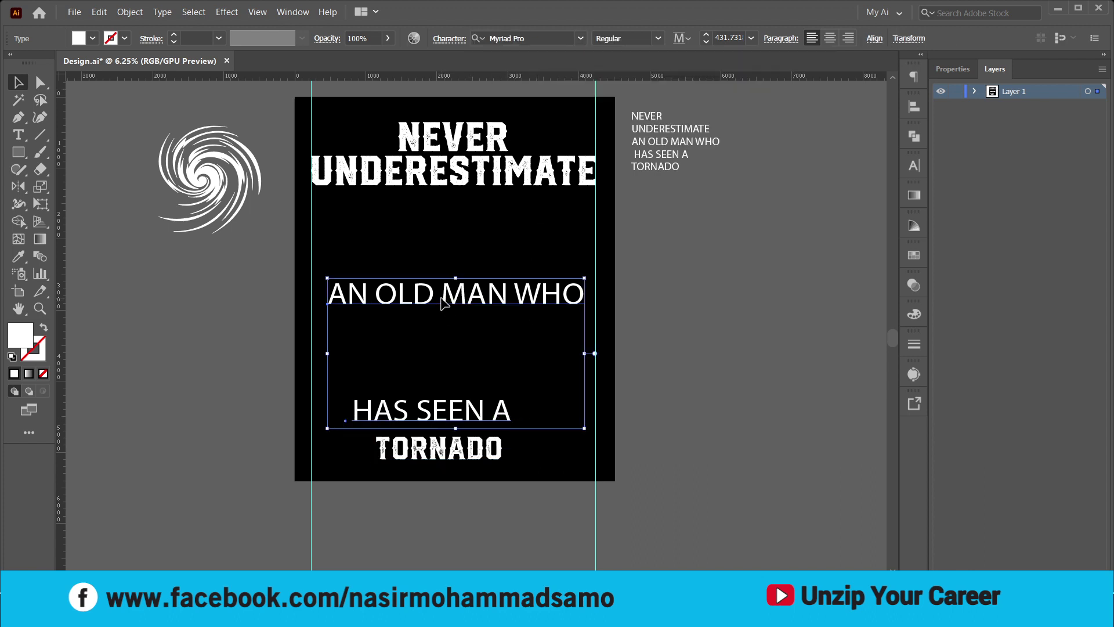
left_click(541, 41)
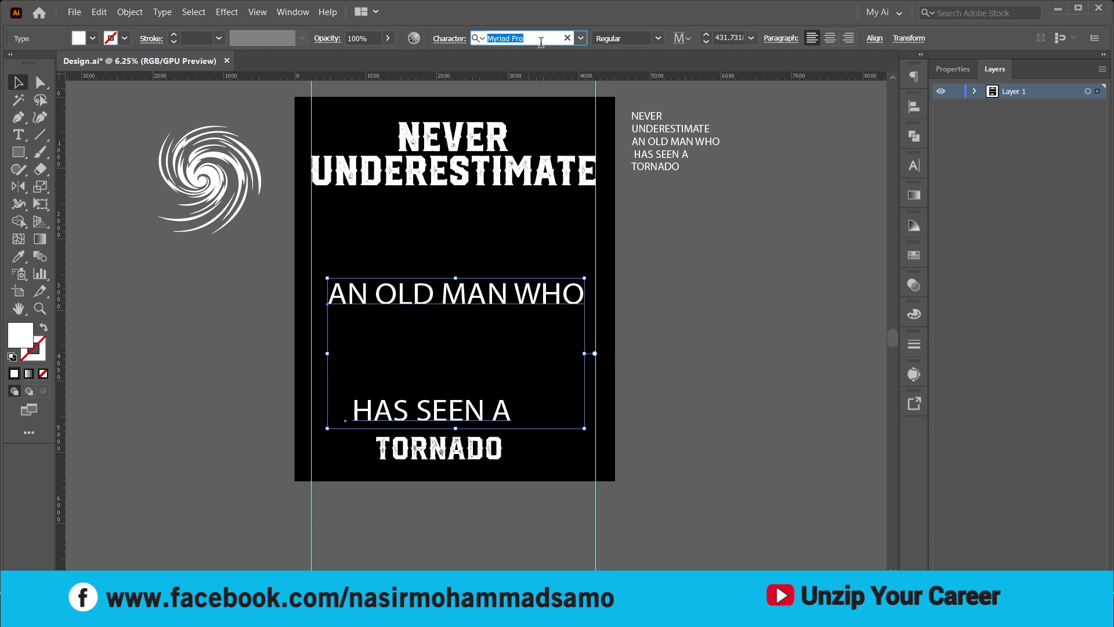
type("fr")
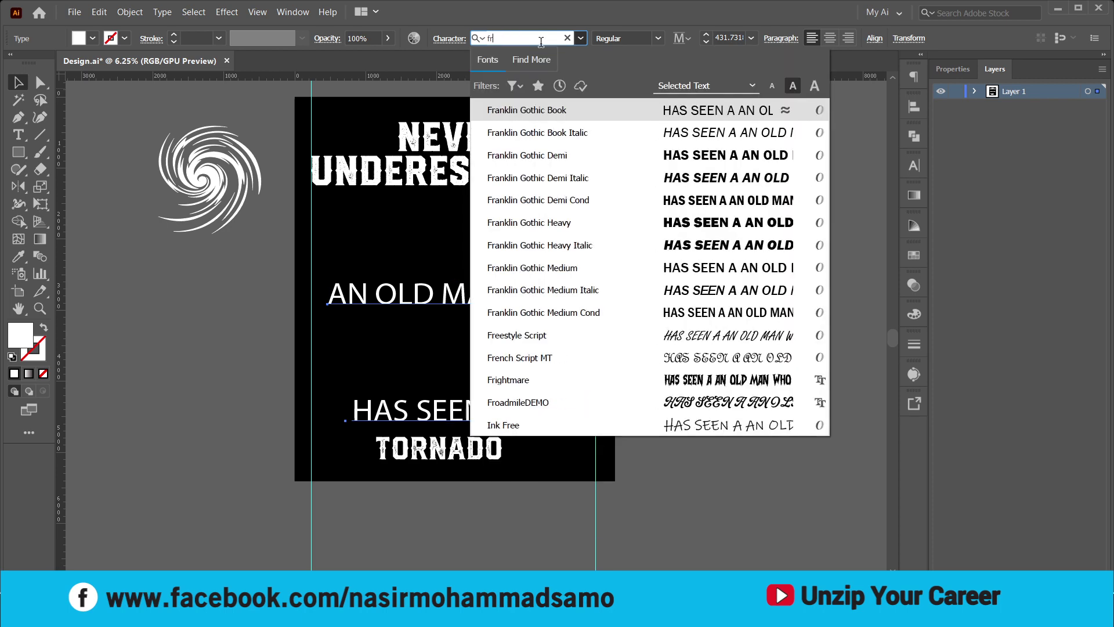
left_click(588, 200)
Move AN OLD MAN WHO up to just below UNDERESTIMATE and raise HAS SEEN A to the space beneath it
left_click_drag(464, 293, 476, 210)
left_click_drag(444, 408, 464, 320)
scroll(466, 329, "down", 2)
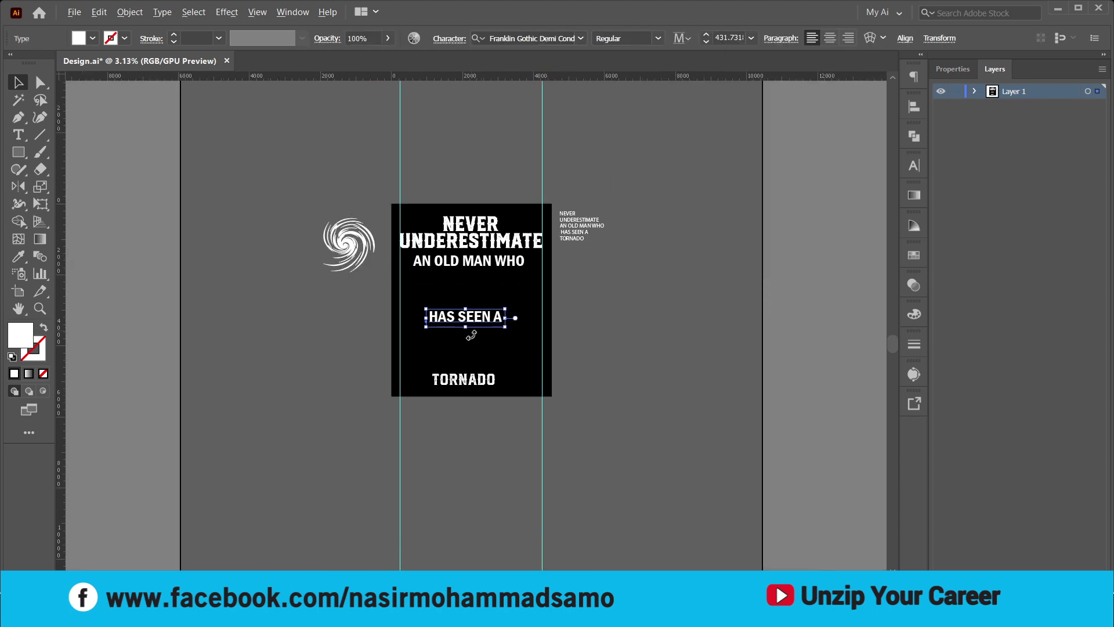
Convert the TORNADO text to outlines
scroll(473, 377, "up", 3)
left_click(476, 338)
right_click(475, 343)
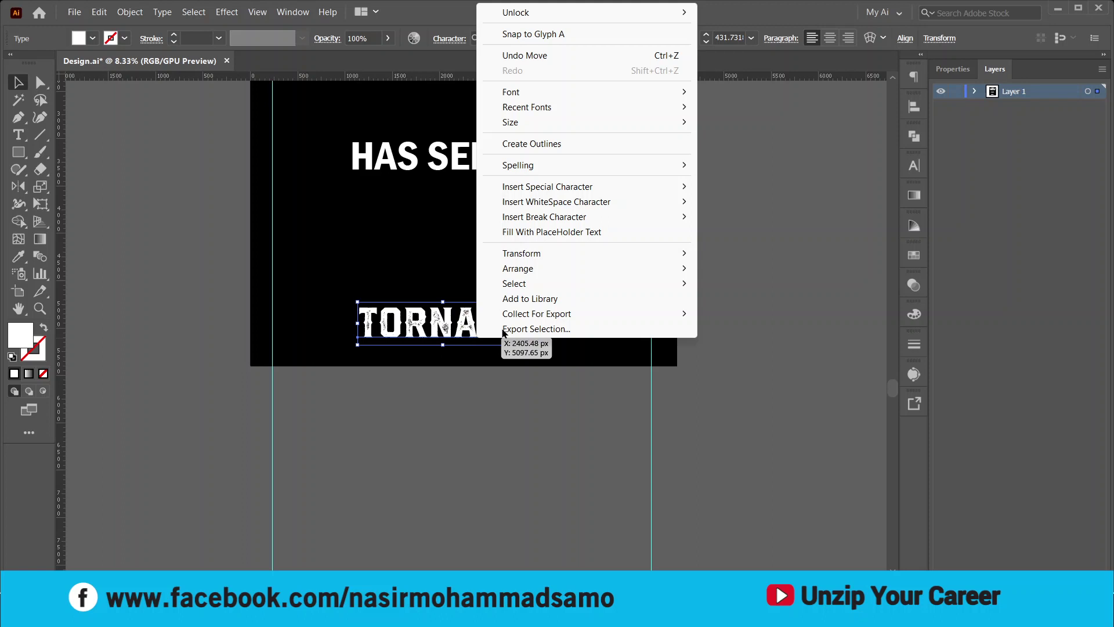
left_click(531, 146)
Align the outlined TORNADO text's left edge to the left vertical guide
scroll(324, 339, "up", 1)
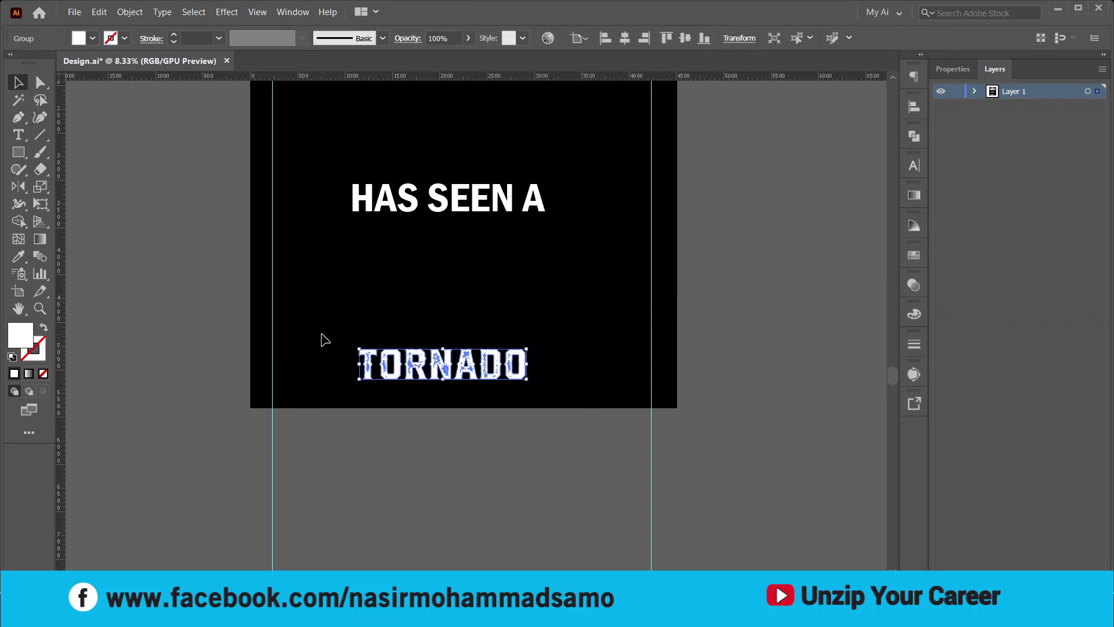
left_click(272, 321, "shift")
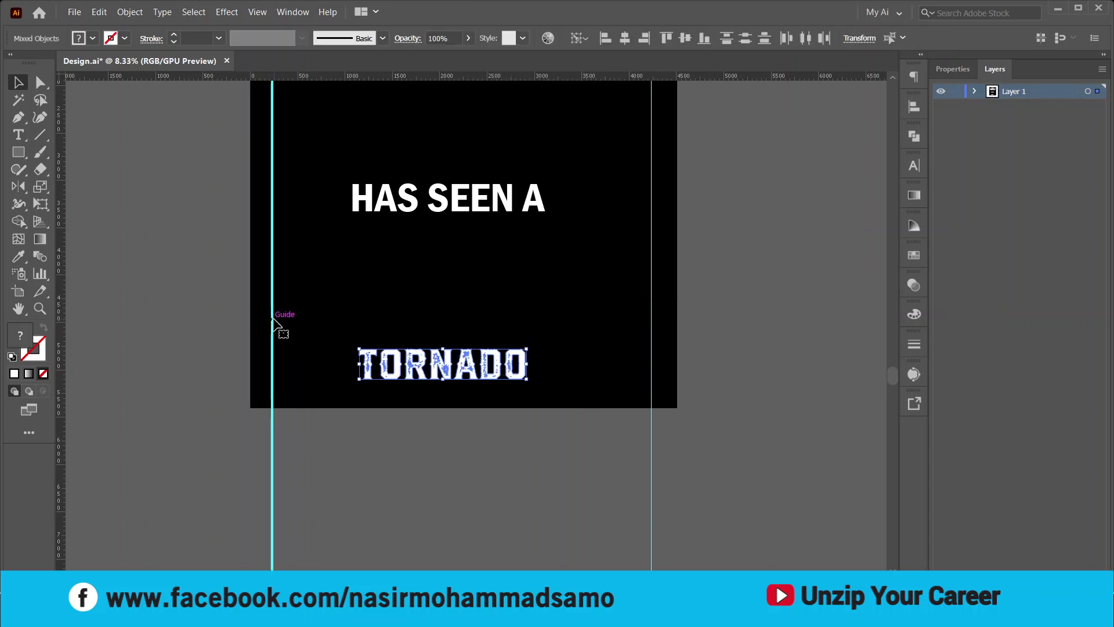
left_click(606, 38)
left_click(583, 162)
Scale TORNADO up proportionally until it spans to the right guide, and lower its top edge slightly
left_click(440, 377)
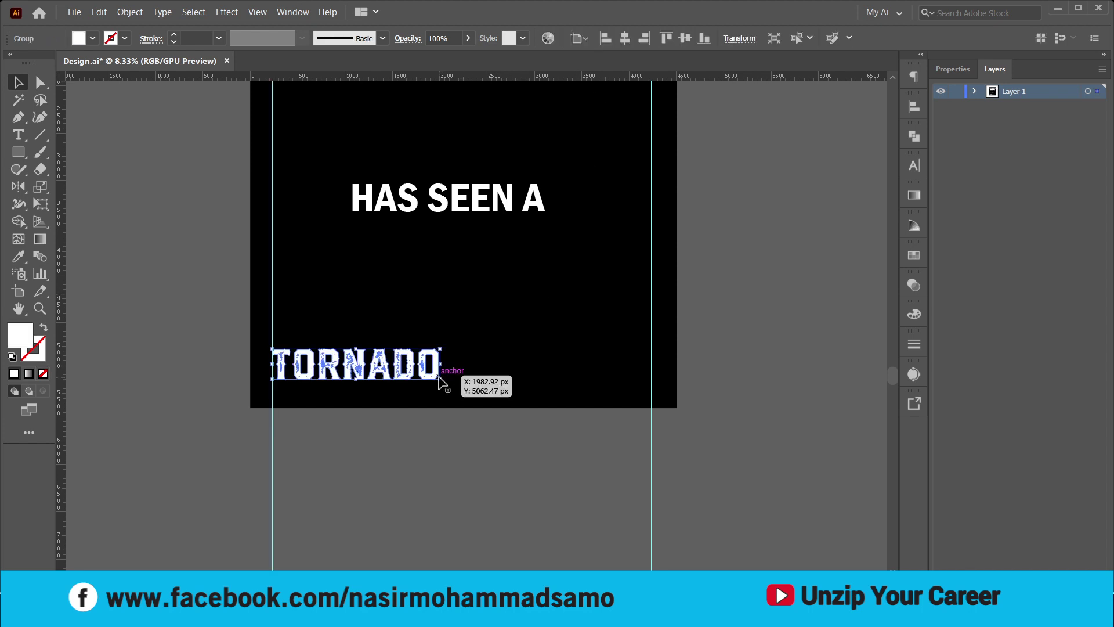
left_click_drag(439, 378, 648, 408)
scroll(459, 362, "up", 2)
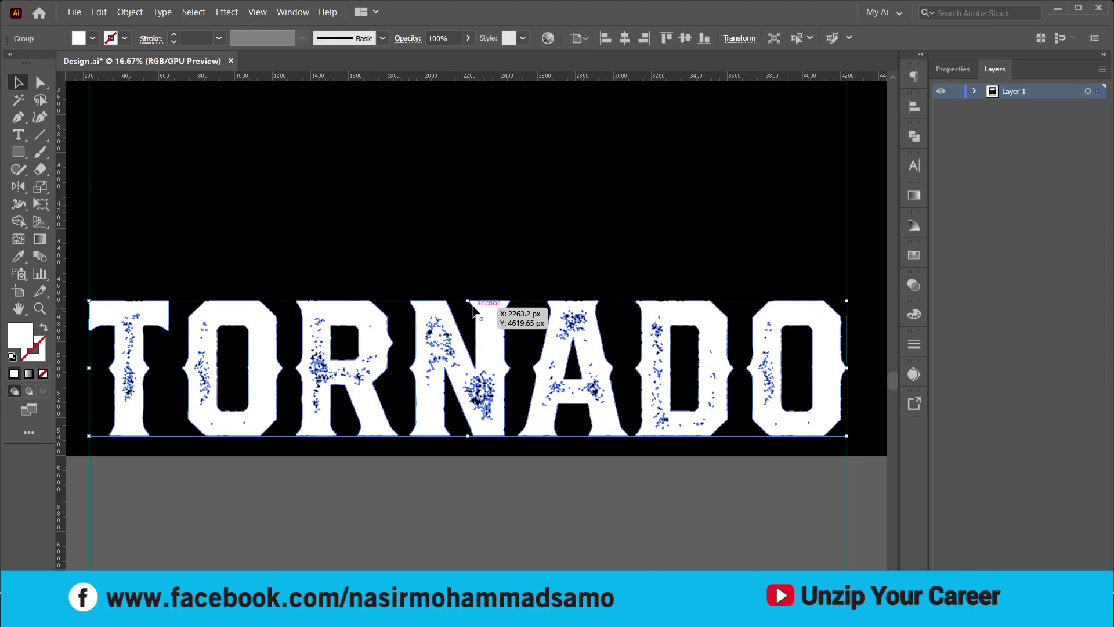
left_click_drag(468, 302, 470, 307)
left_click(474, 247)
scroll(481, 256, "down", 1)
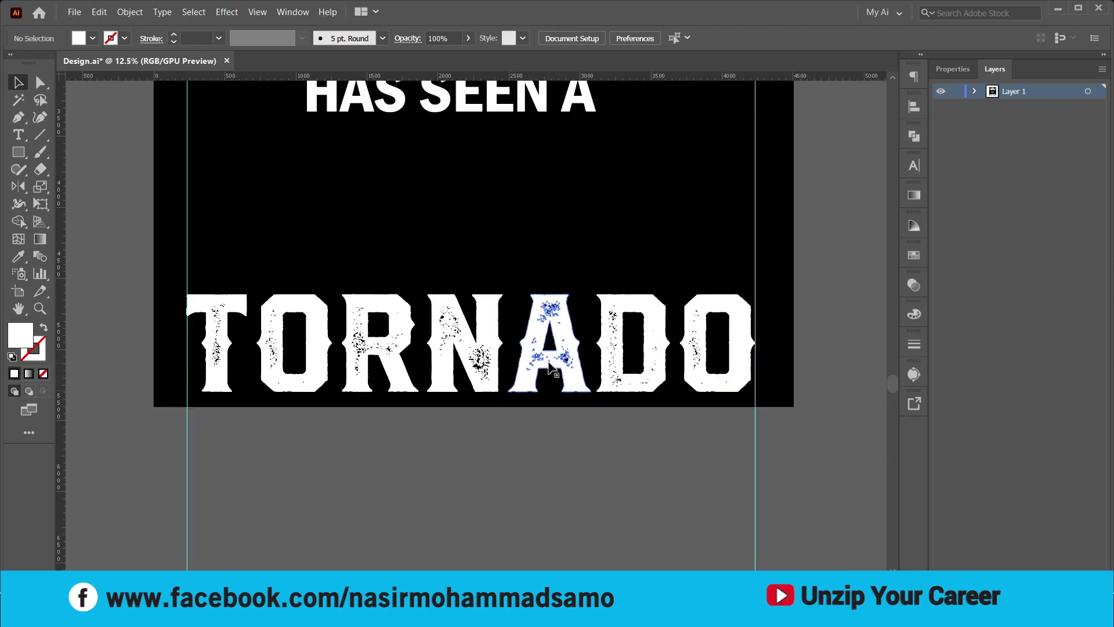
Move TORNADO straight up a little from the bottom edge of the artboard
scroll(550, 367, "down", 1)
scroll(552, 393, "up", 1)
left_click(566, 389)
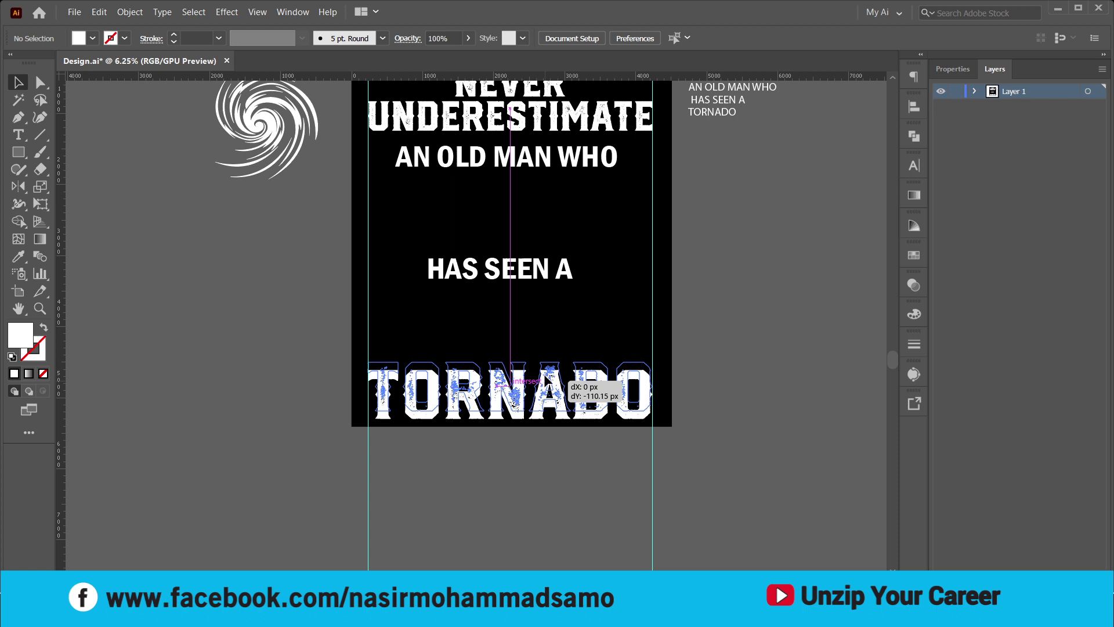
left_click(542, 453)
scroll(539, 441, "up", 1)
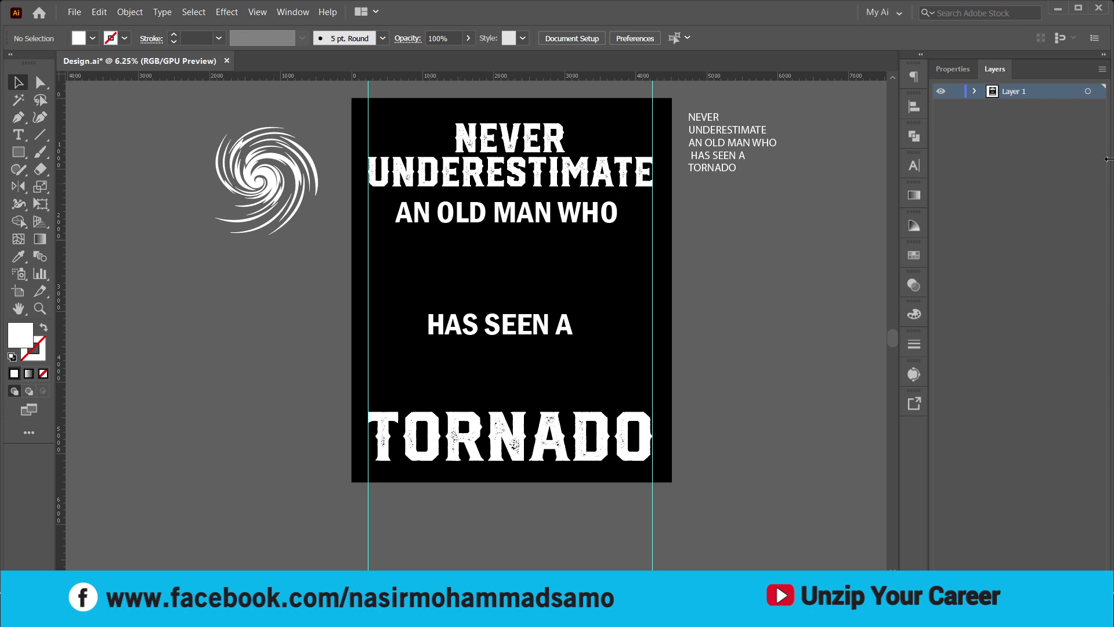
Switch to File Explorer and open the Ribbon folder of T-shirt elements
left_click(1058, 8)
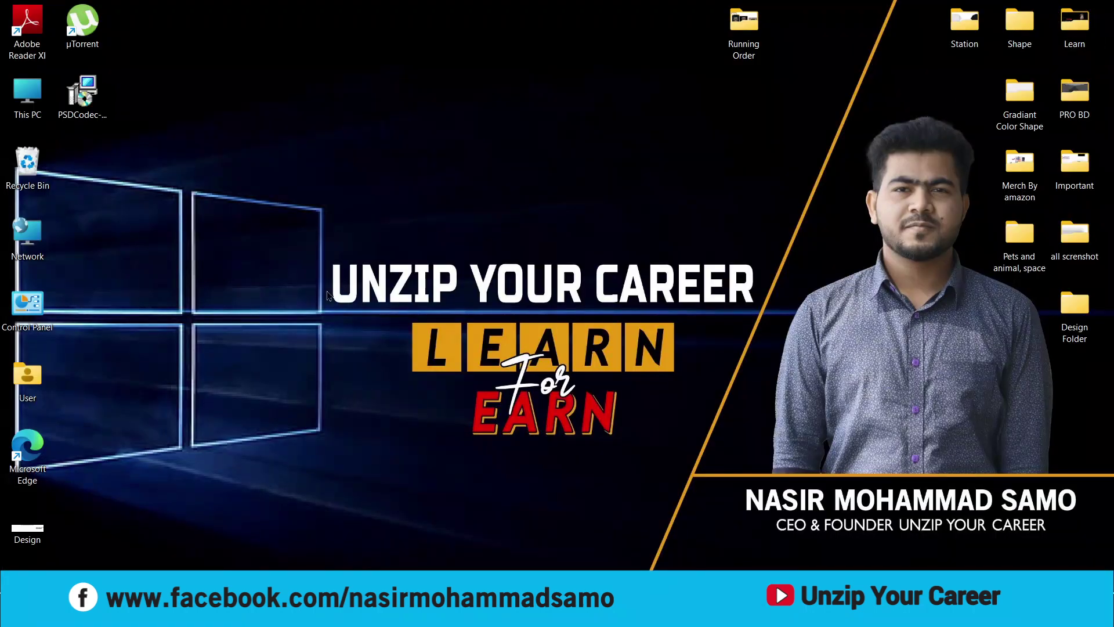
double_click(20, 102)
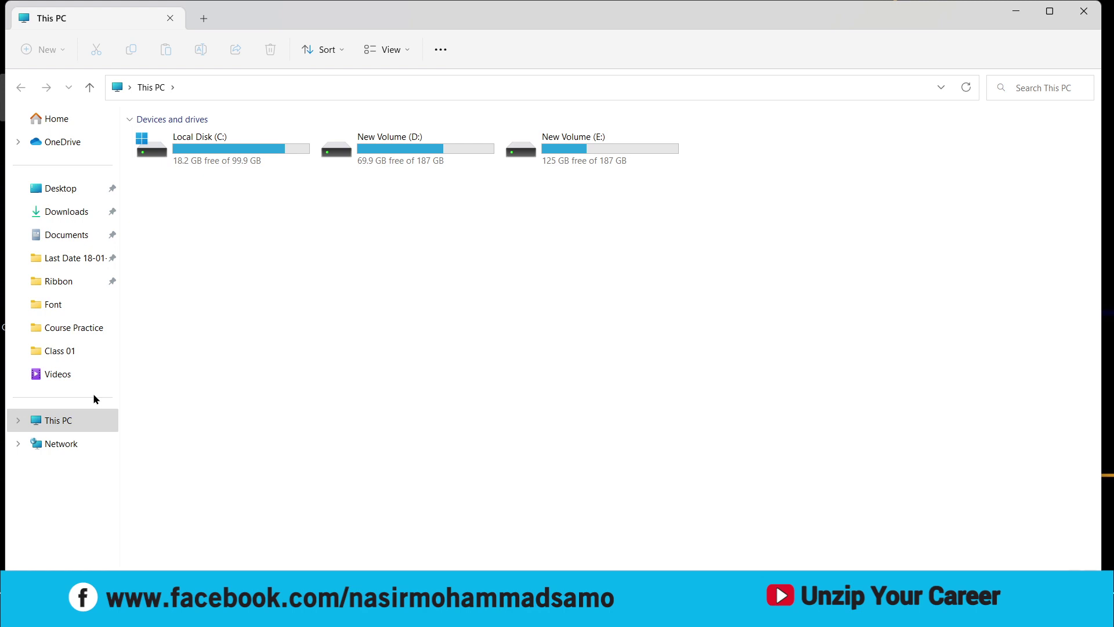
left_click(57, 283)
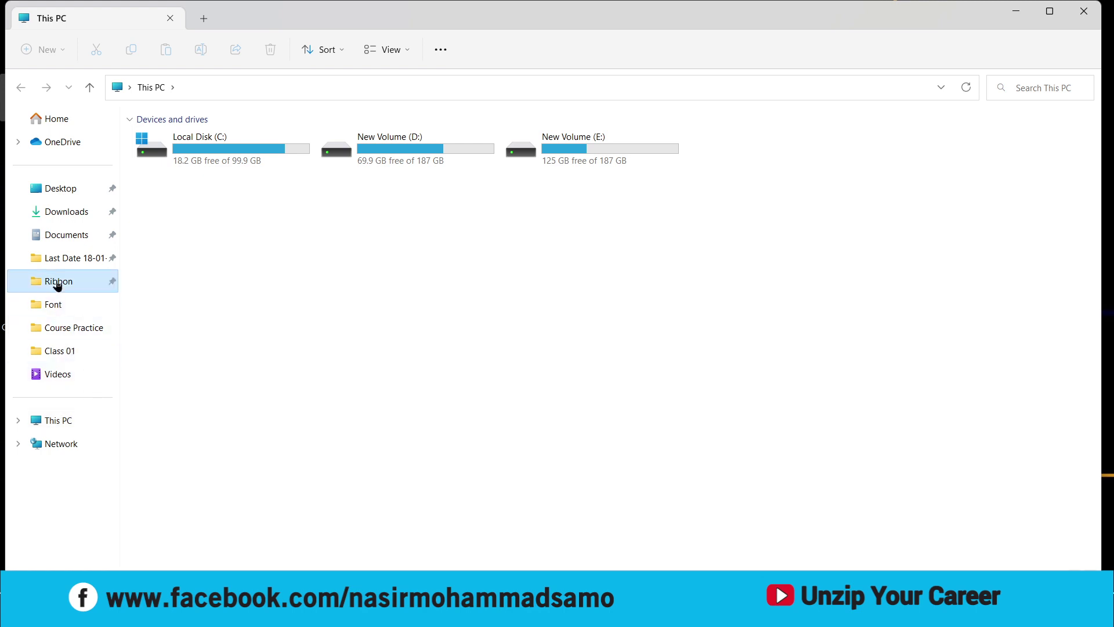
Browse the ribbon vectors and open vecteezy_quote-happiness-is-a-cup-of-coffee-and-a-really-good-book_5363766 in Illustrator
scroll(465, 313, "down", 10)
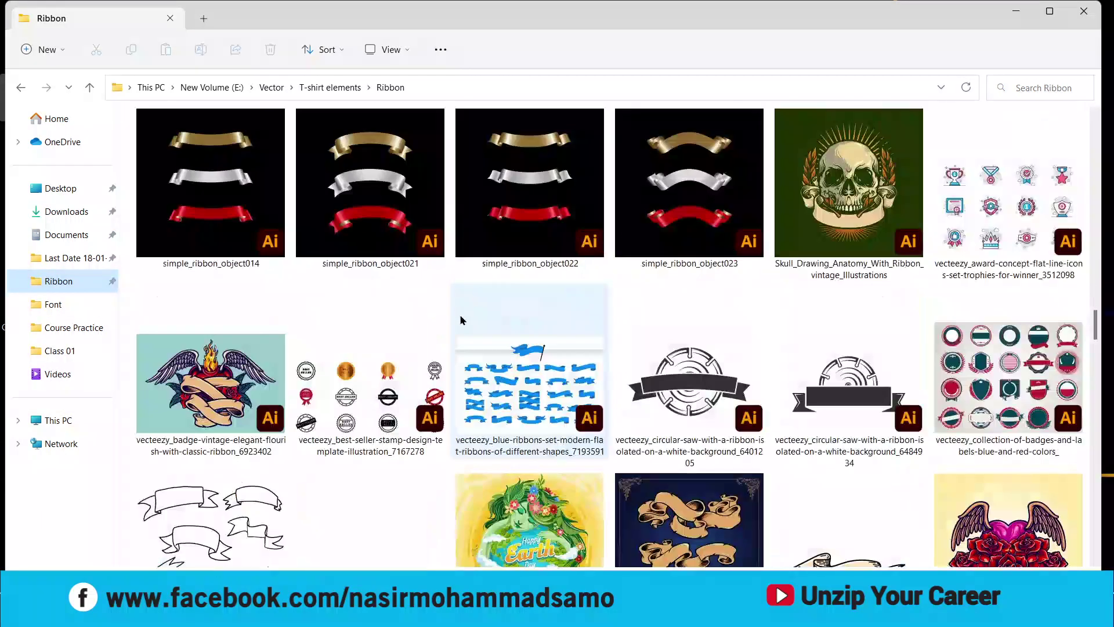
scroll(461, 316, "down", 15)
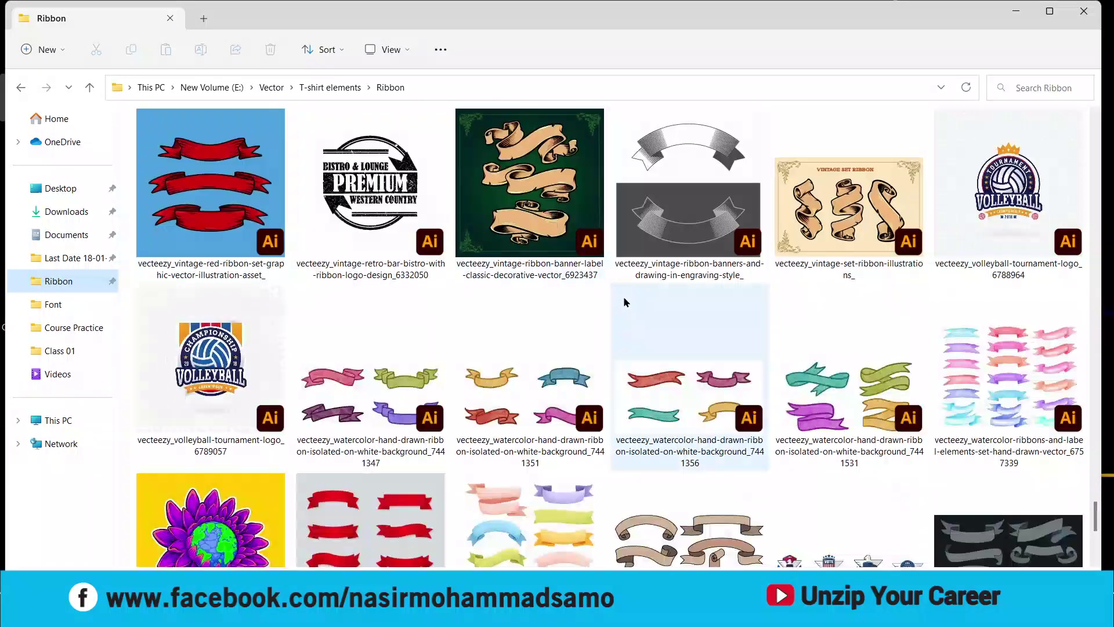
scroll(667, 296, "up", 10)
scroll(713, 288, "down", 15)
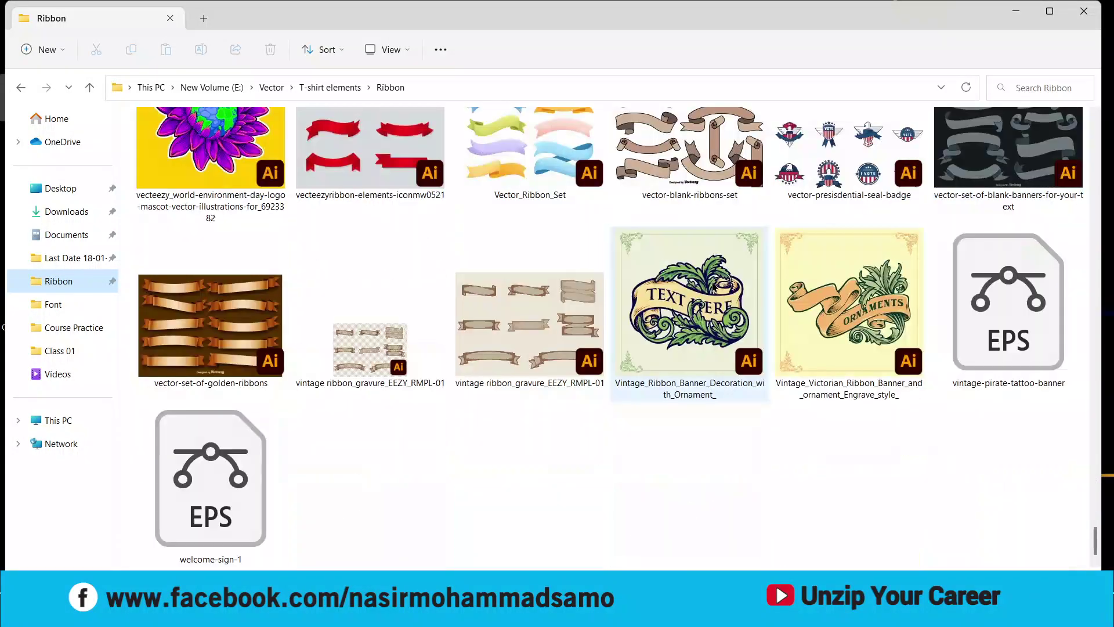
scroll(638, 386, "up", 10)
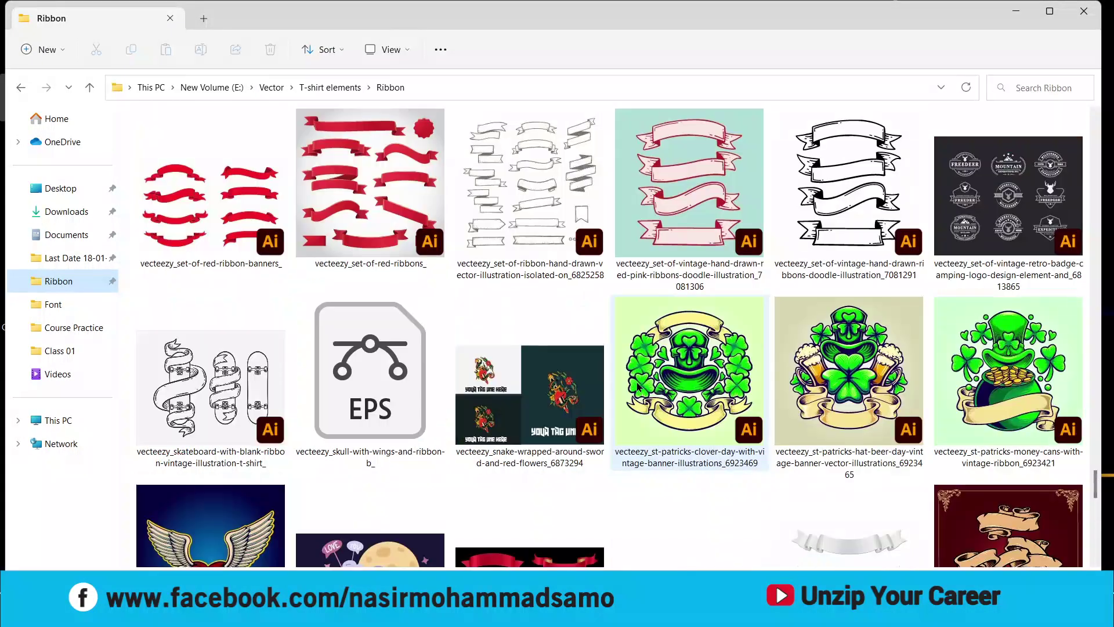
scroll(638, 386, "up", 5)
scroll(637, 381, "up", 5)
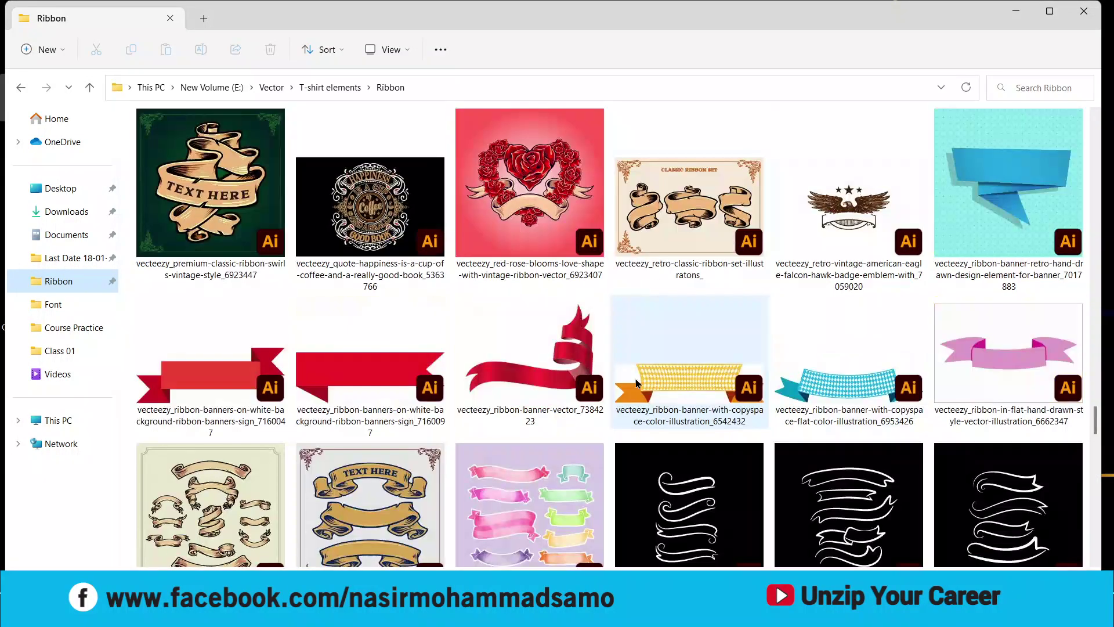
scroll(637, 383, "up", 10)
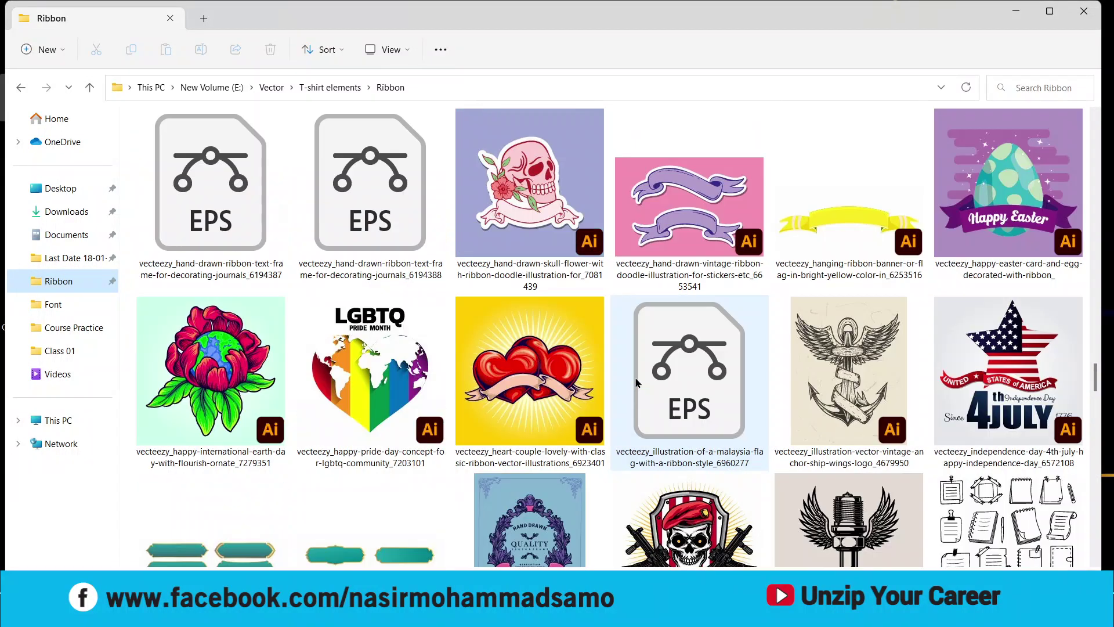
scroll(637, 383, "down", 10)
double_click(414, 206)
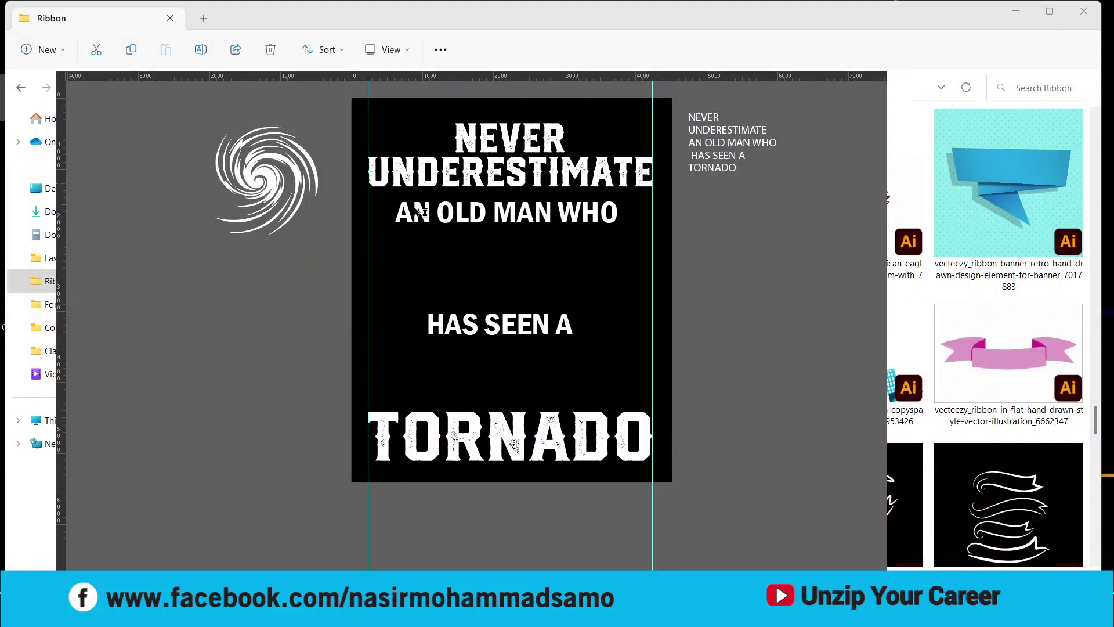
left_click(631, 326)
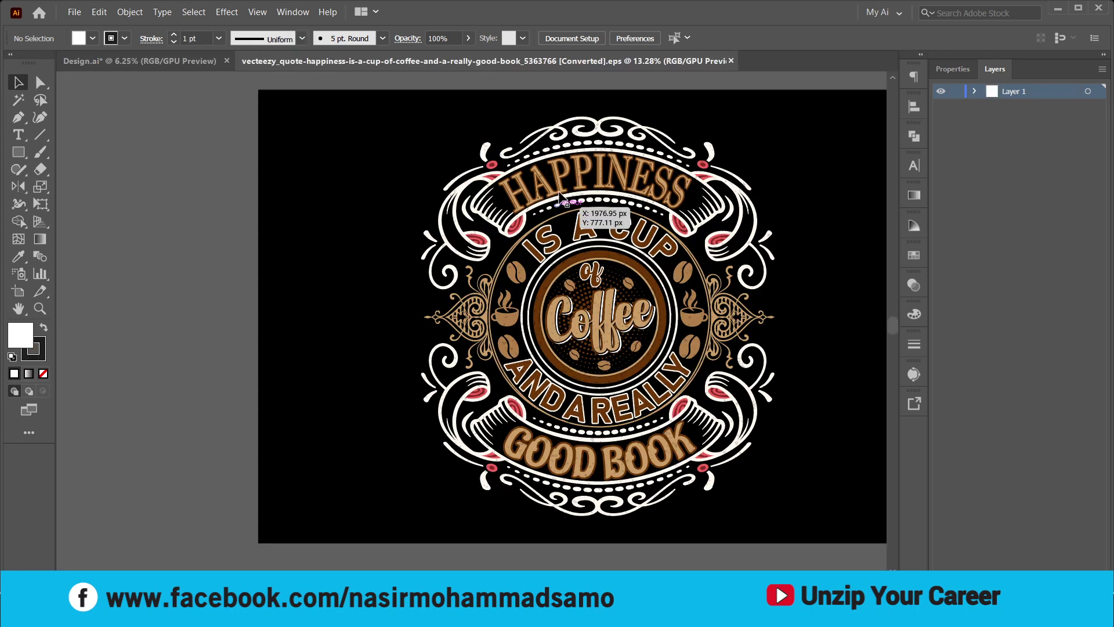
Move the speckled texture off the artboard to the left and the coffee badge artwork below the black background
left_click(599, 214)
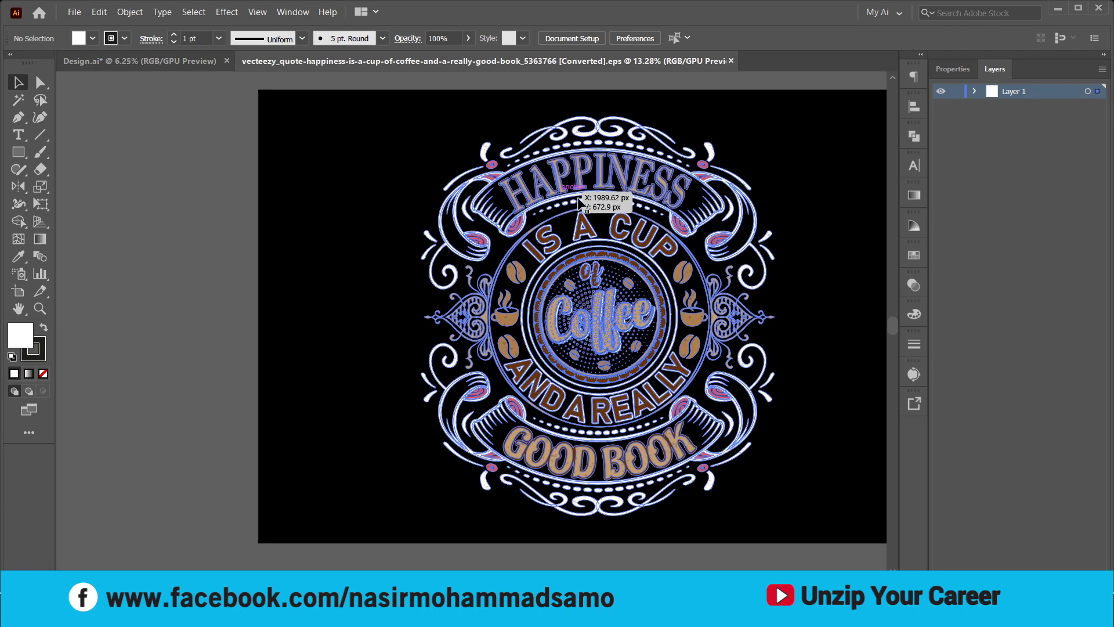
left_click_drag(599, 213, 235, 180)
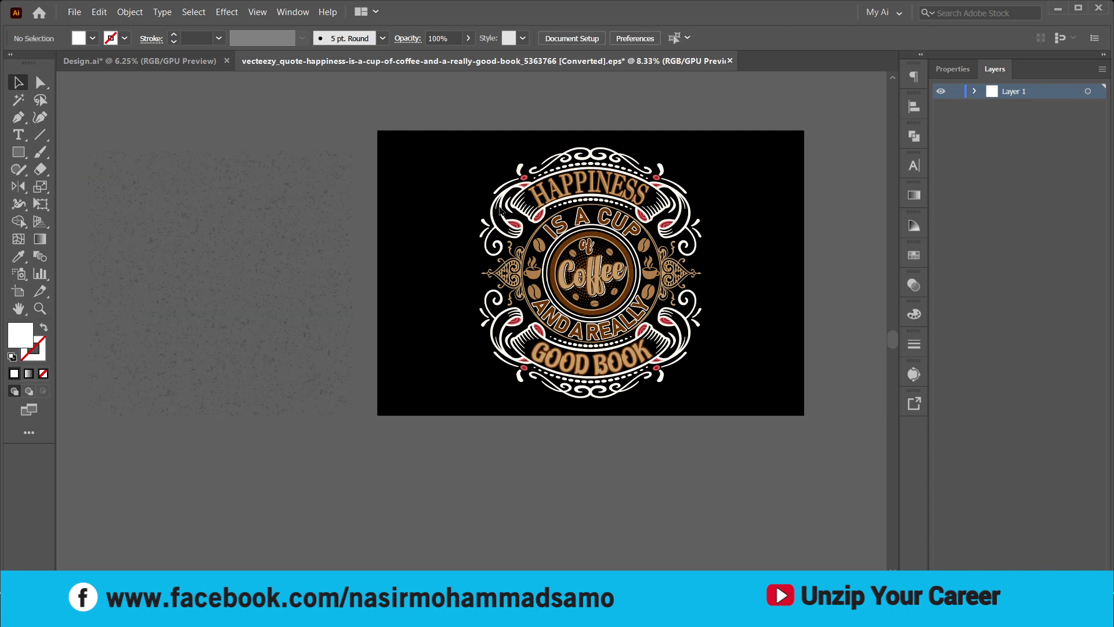
left_click(531, 214)
left_click_drag(531, 213, 640, 472)
scroll(580, 348, "down", 5)
scroll(817, 325, "right", 2)
left_click(817, 319)
scroll(792, 312, "up", 4, "alt")
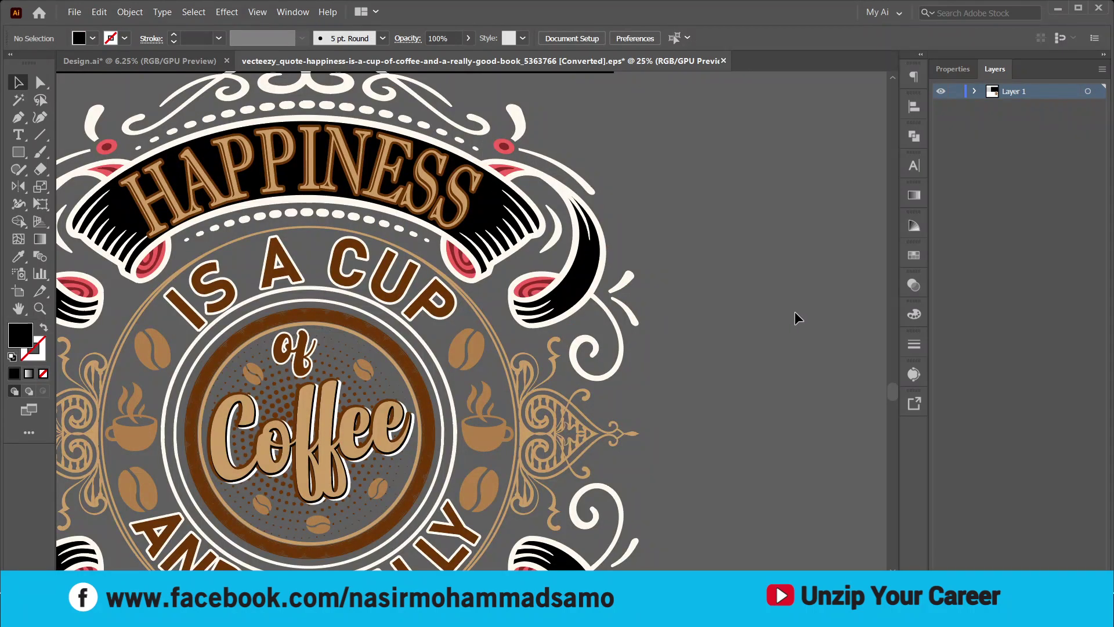
Isolate the badge's nested group and delete its rings, side ornaments, cup and bean icons, Coffee lettering and lower half
scroll(795, 318, "down", 2)
double_click(641, 318)
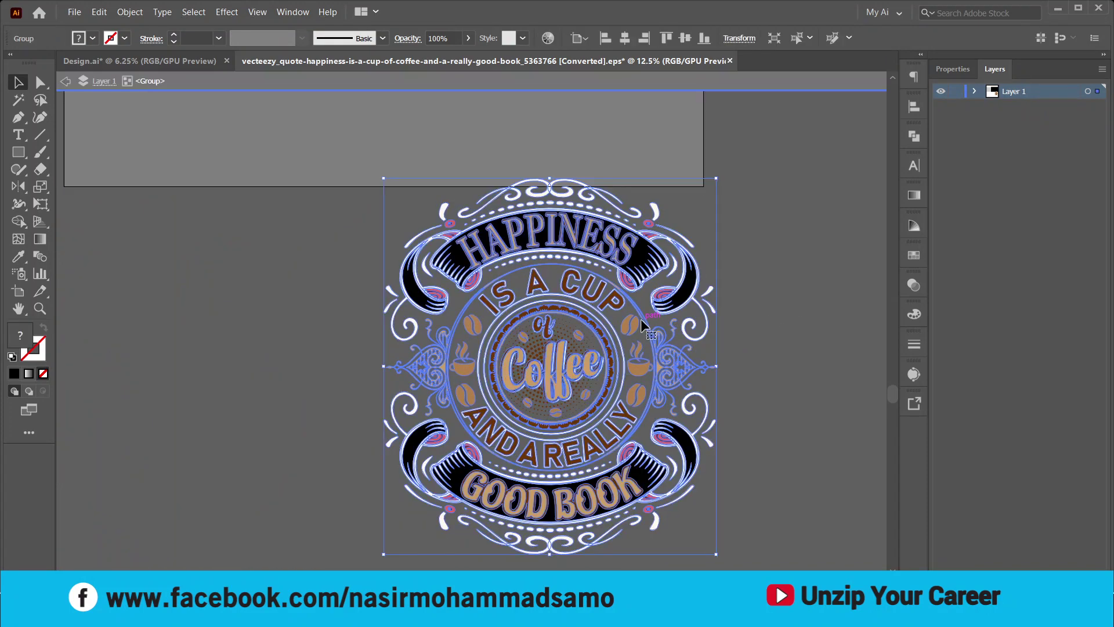
double_click(640, 319)
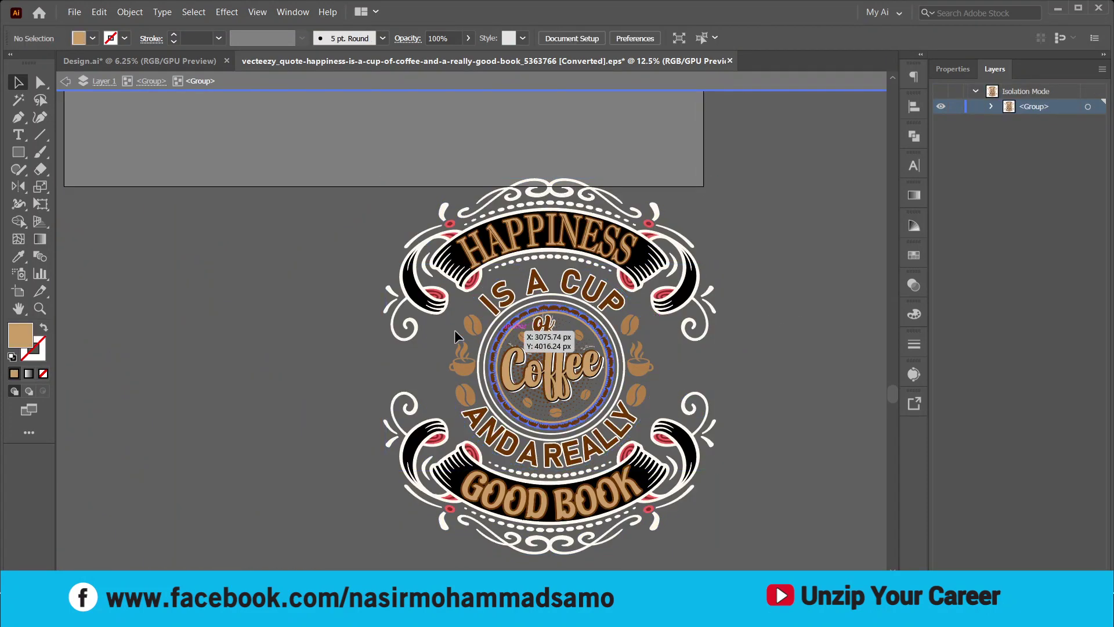
scroll(584, 229, "up", 2, "alt")
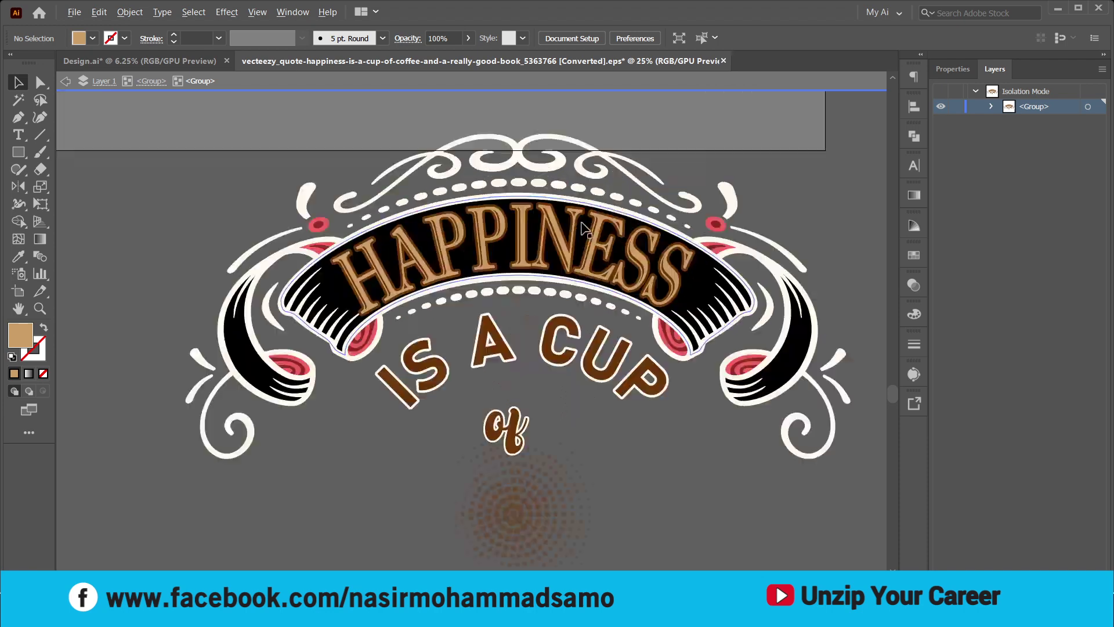
Delete both layers of the HAPPINESS lettering from the upper ribbon
left_click(568, 247)
key("Delete")
left_click(567, 248)
key("Delete")
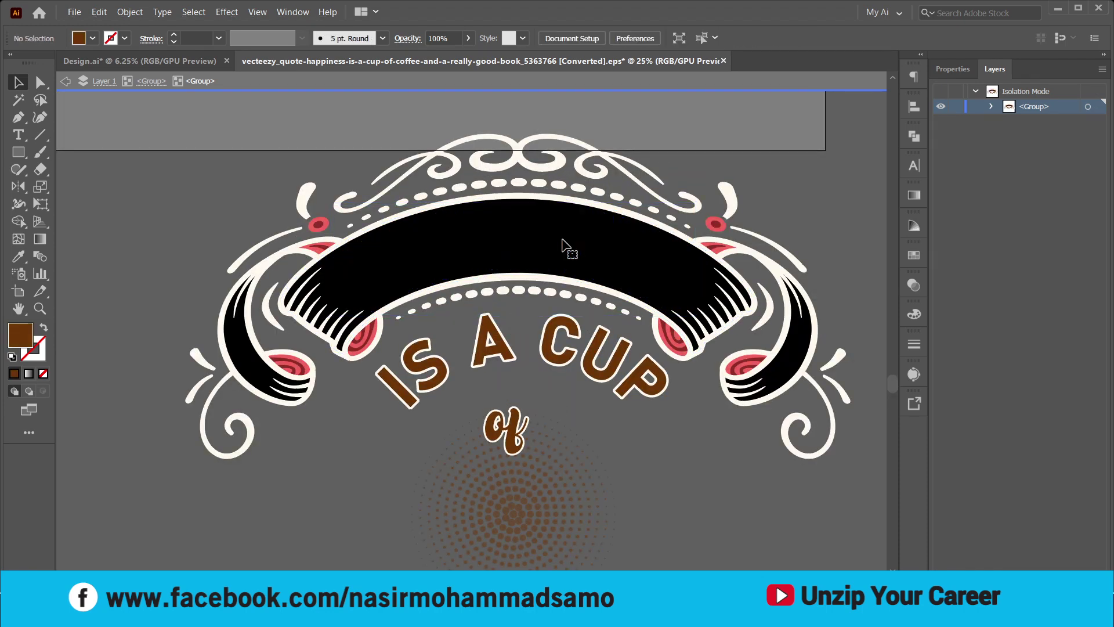
left_click(562, 238)
key("Delete")
key("ctrl+z")
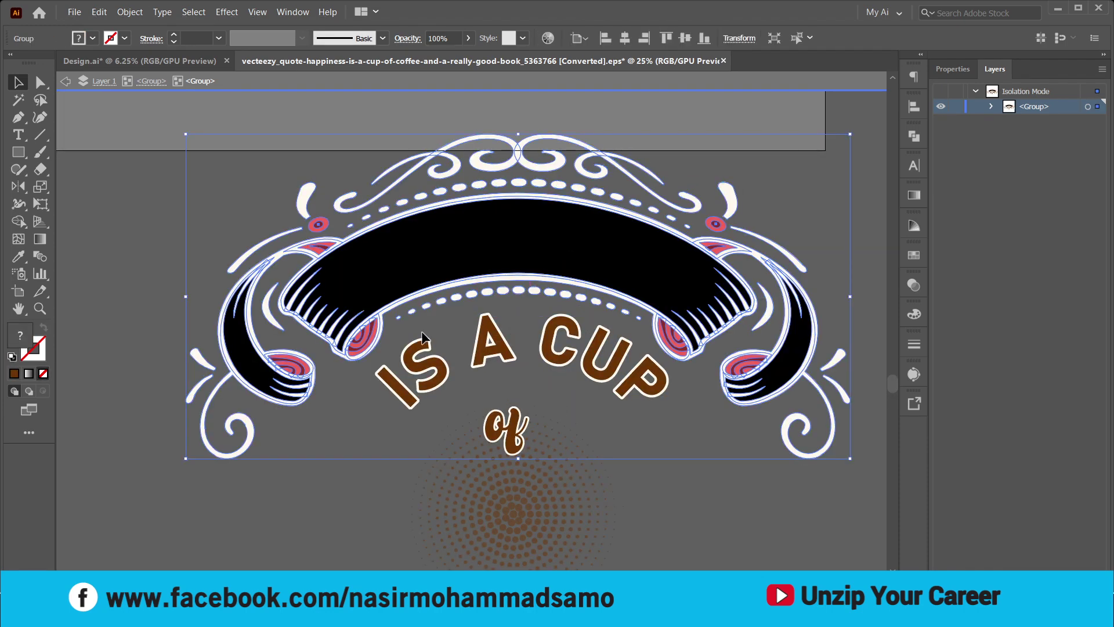
Delete the IS A CUP and of lettering beneath the ribbon
left_click(439, 348)
key("Delete")
left_click(505, 426)
scroll(532, 436, "down", 2)
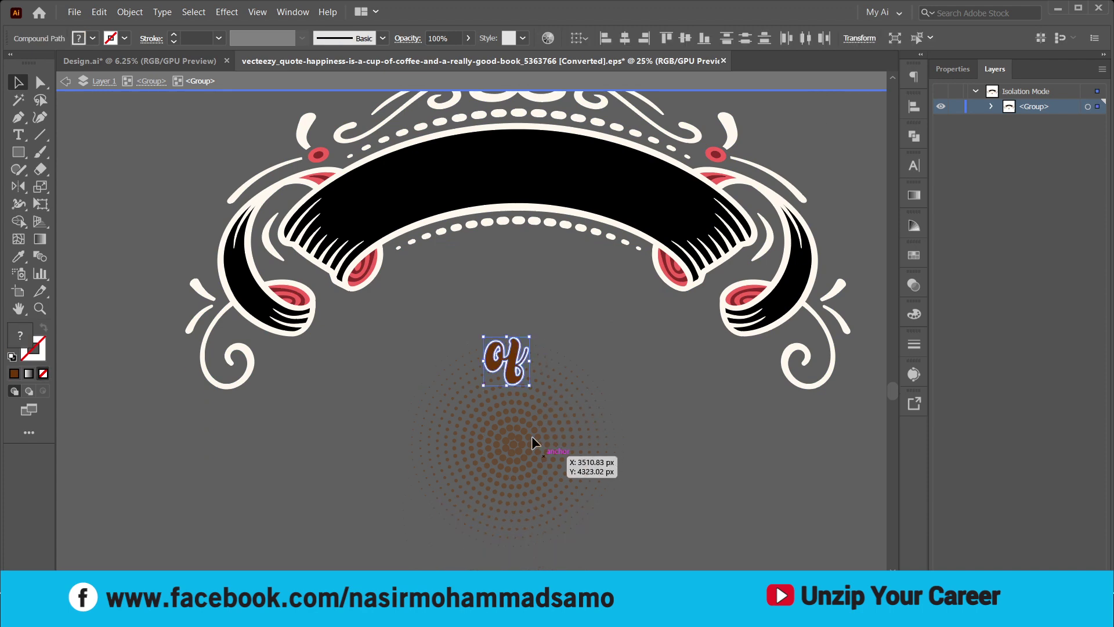
key("Delete")
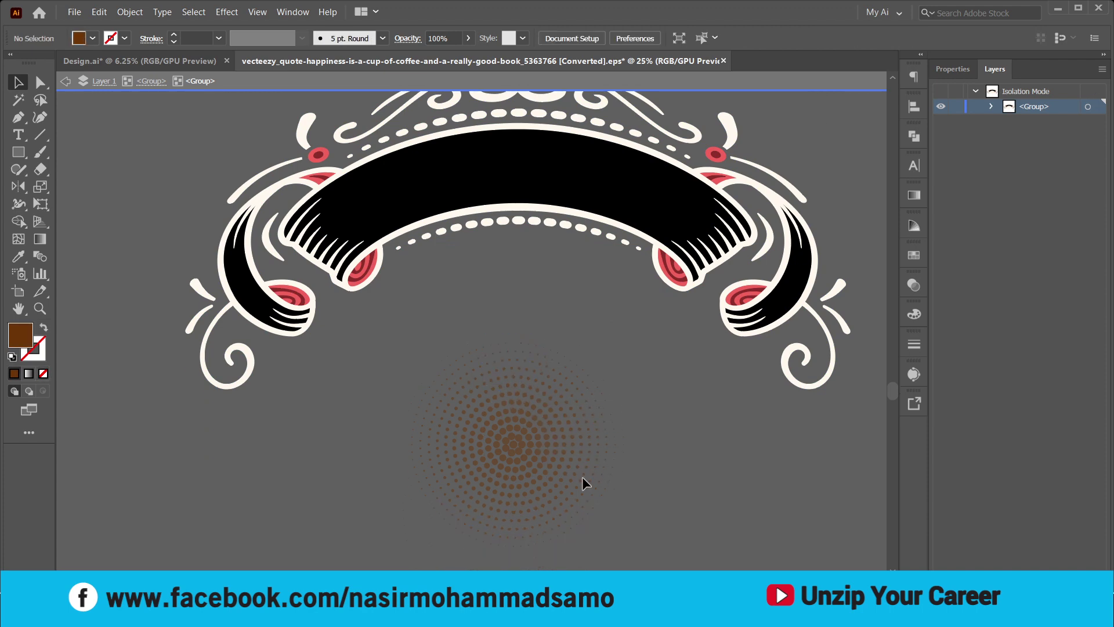
Delete the brown halftone dot pattern below the ribbon and exit isolation mode
double_click(514, 438)
double_click(512, 428)
key("Delete")
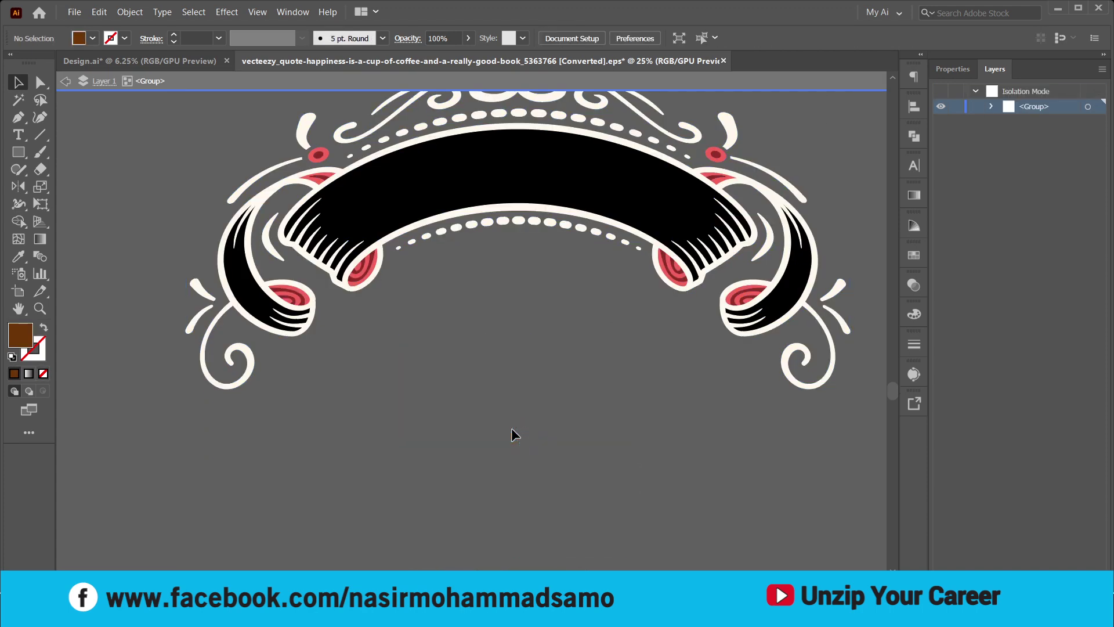
scroll(512, 435, "up", 1)
double_click(511, 435)
scroll(515, 331, "down", 1)
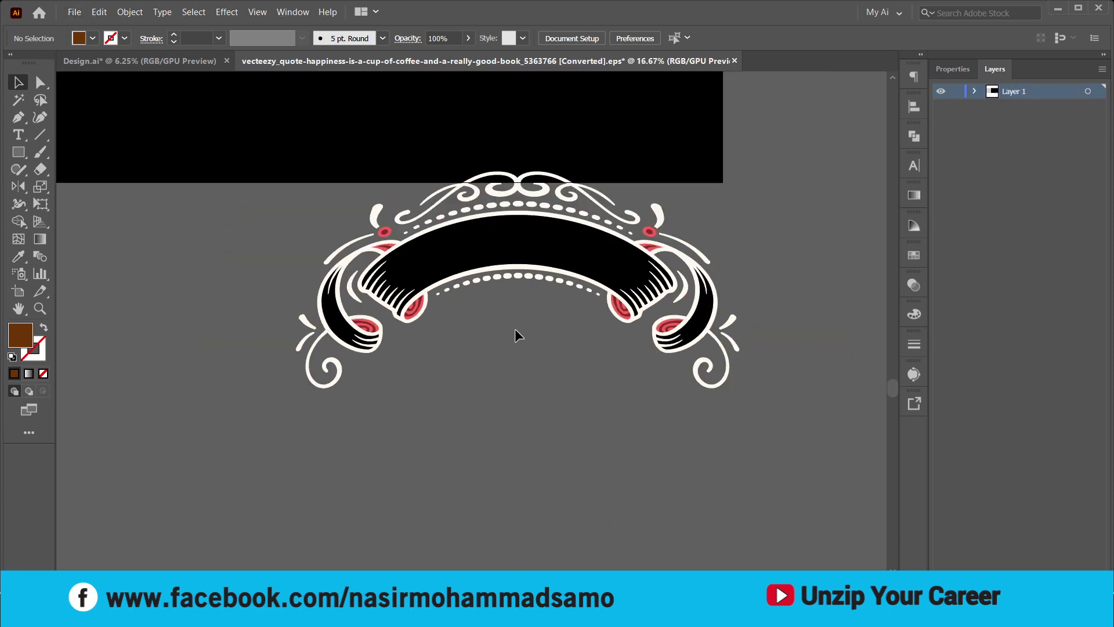
Isolate the ribbon's nested group and delete the black fill of its central banner
scroll(518, 335, "up", 1)
double_click(505, 274)
left_click(504, 273)
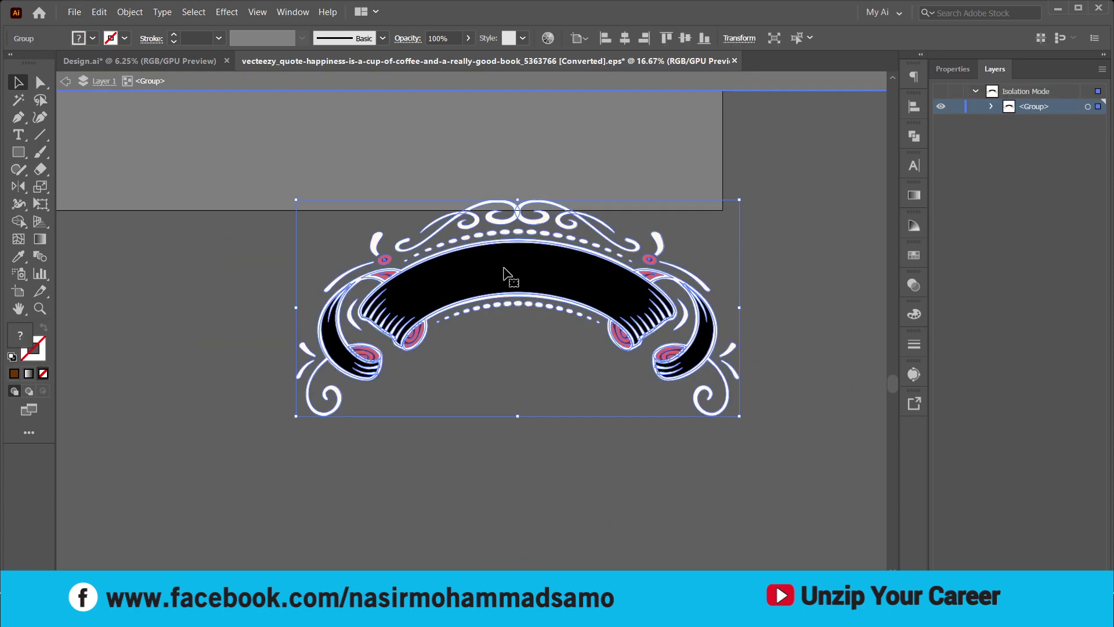
double_click(504, 268)
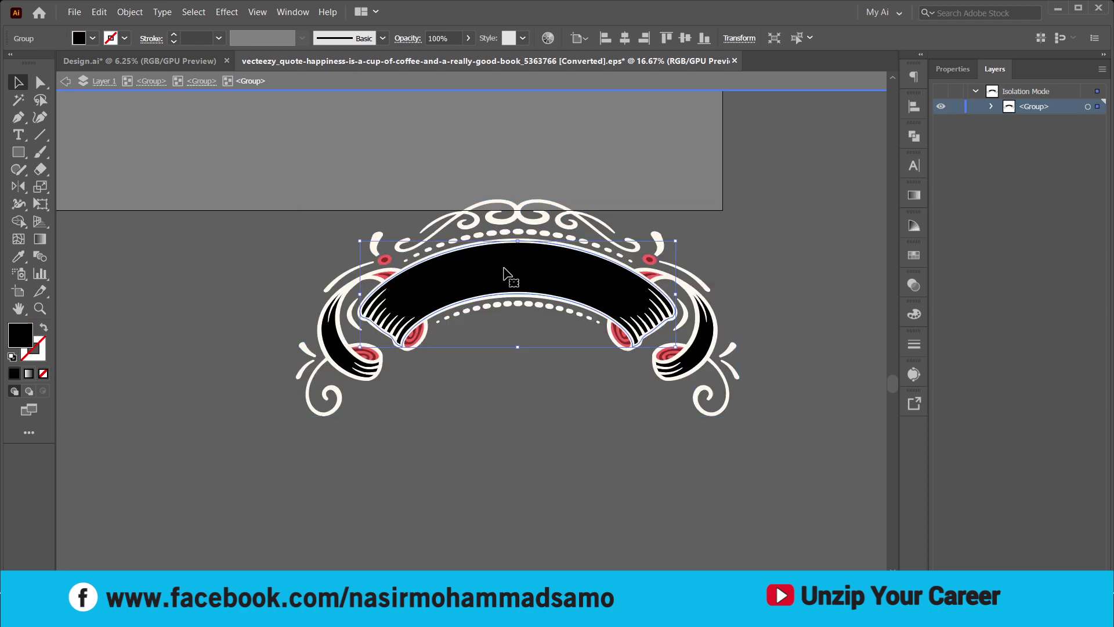
left_click_drag(503, 268, 508, 341)
key("Delete")
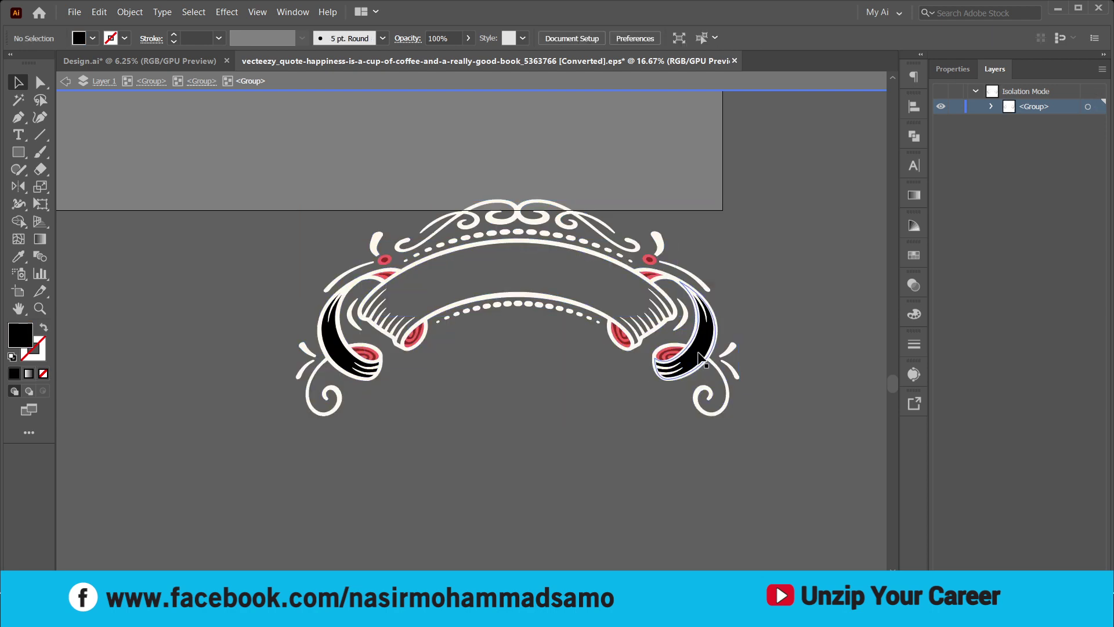
Delete the black fills from the ribbon's right and left curled ends
left_click_drag(697, 325, 684, 377)
key("Delete")
left_click(339, 348)
left_click_drag(340, 351, 415, 427)
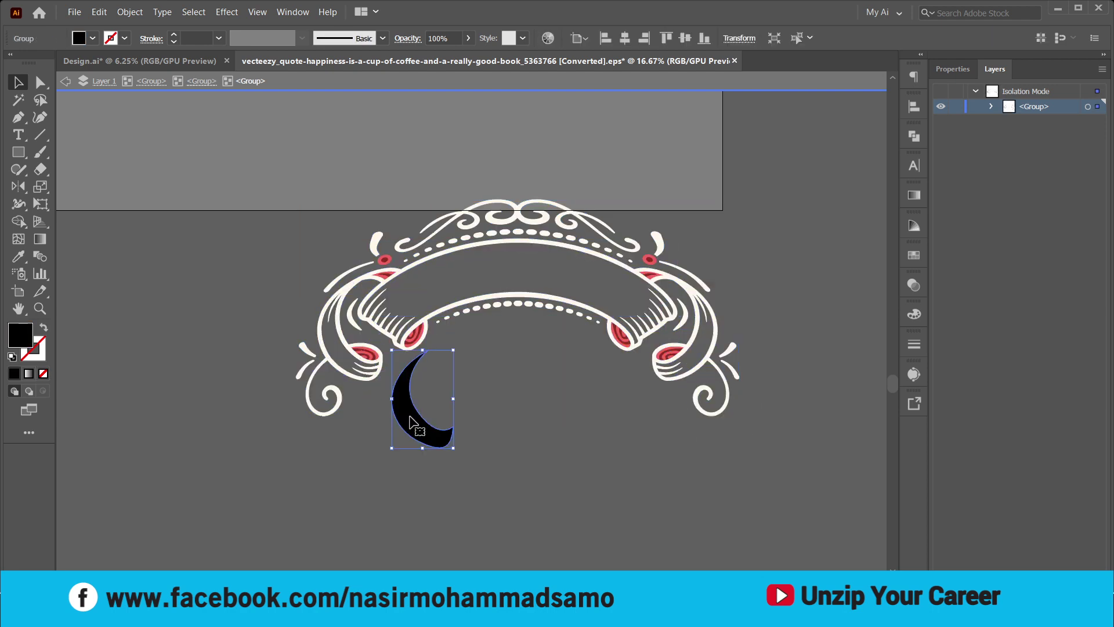
key("Delete")
Leave isolation mode and select the entire ribbon ornament
left_click(438, 312)
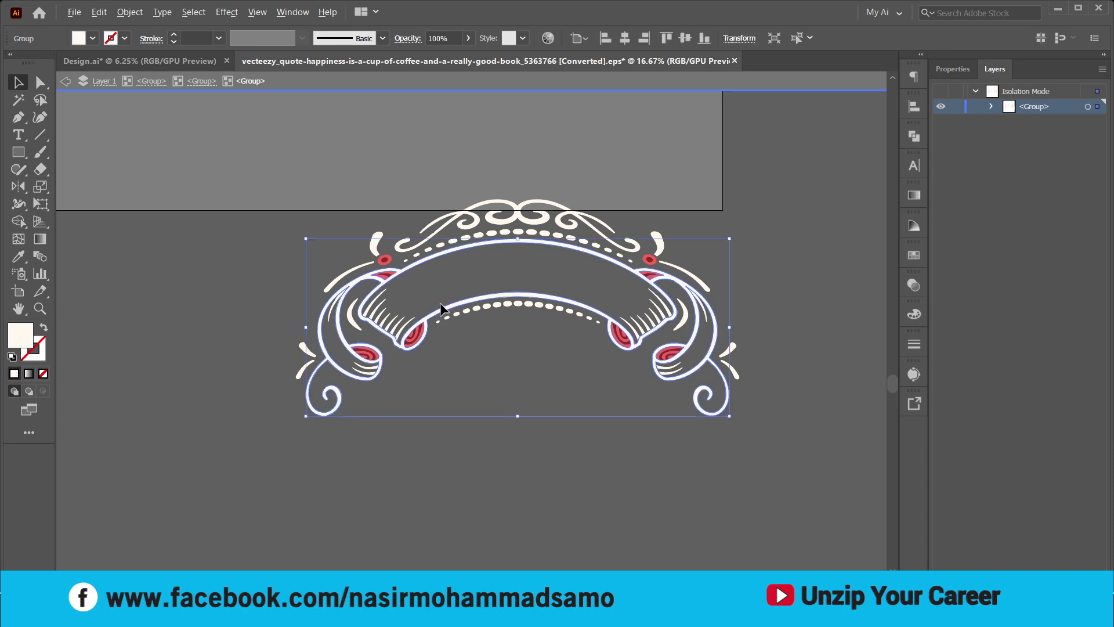
scroll(444, 309, "up", 3)
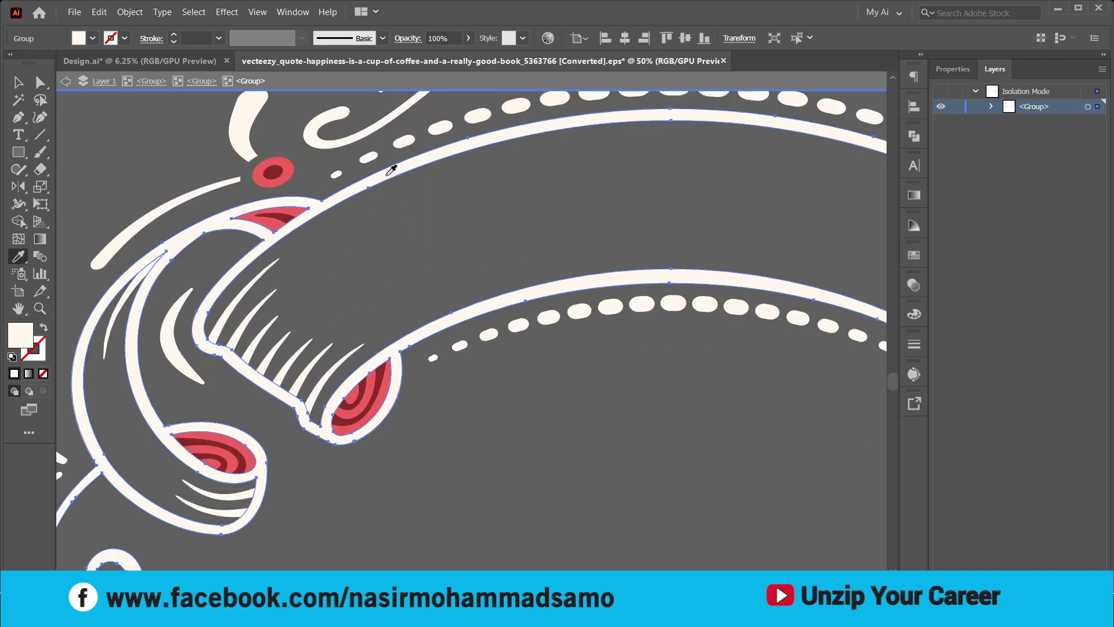
scroll(392, 169, "down", 3)
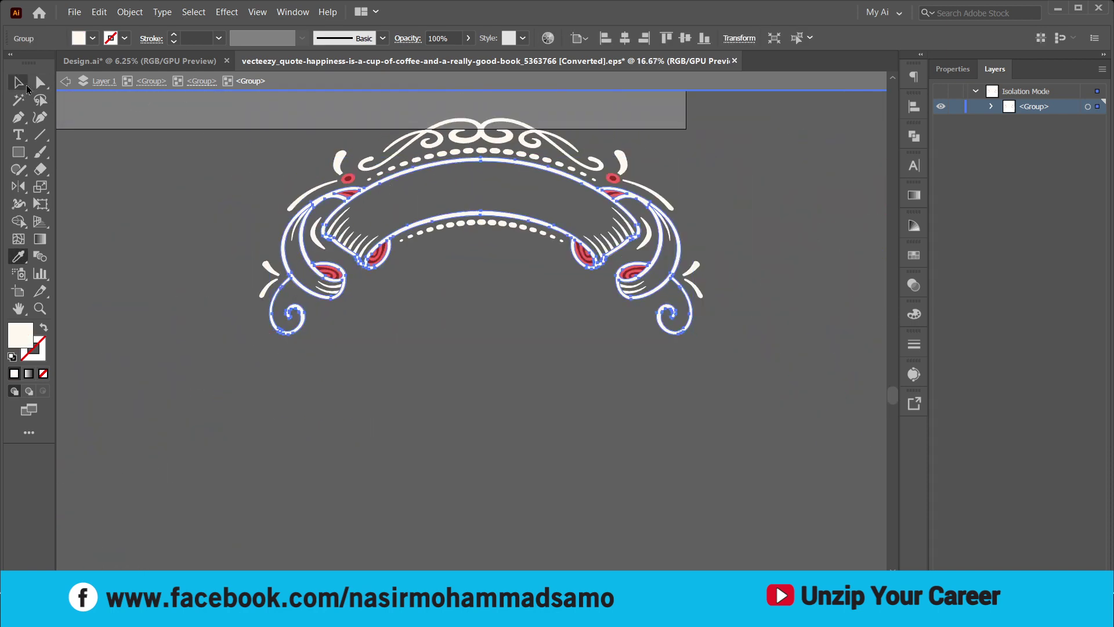
left_click(27, 86)
double_click(194, 145)
left_click(471, 158)
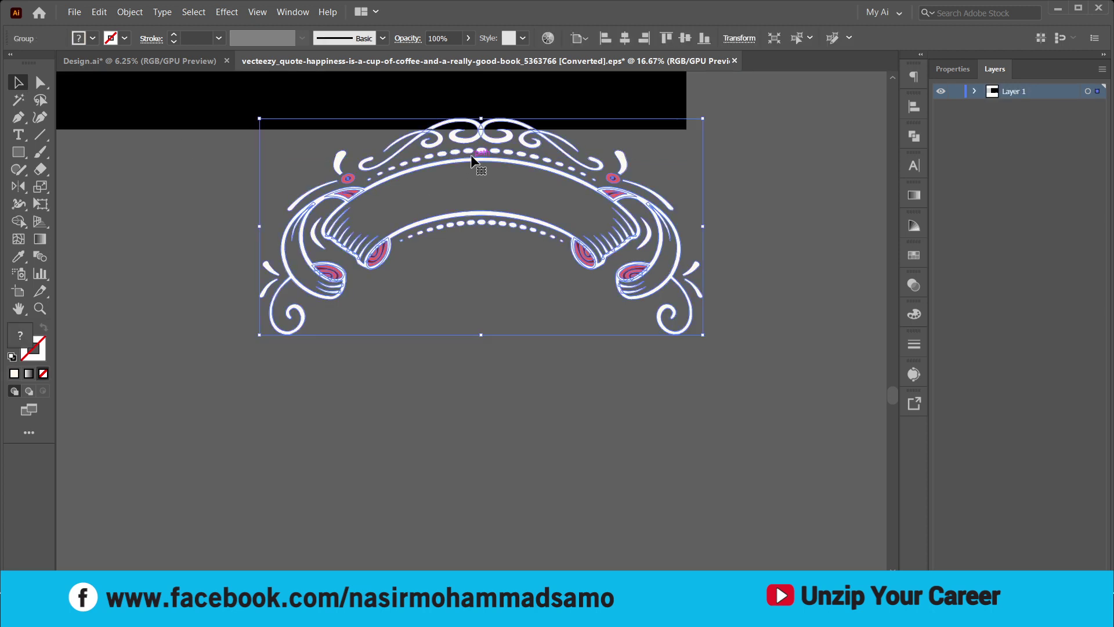
Try recolouring the whole ribbon ornament with the cream fill sampled from its top flourish
key("i")
left_click(491, 134)
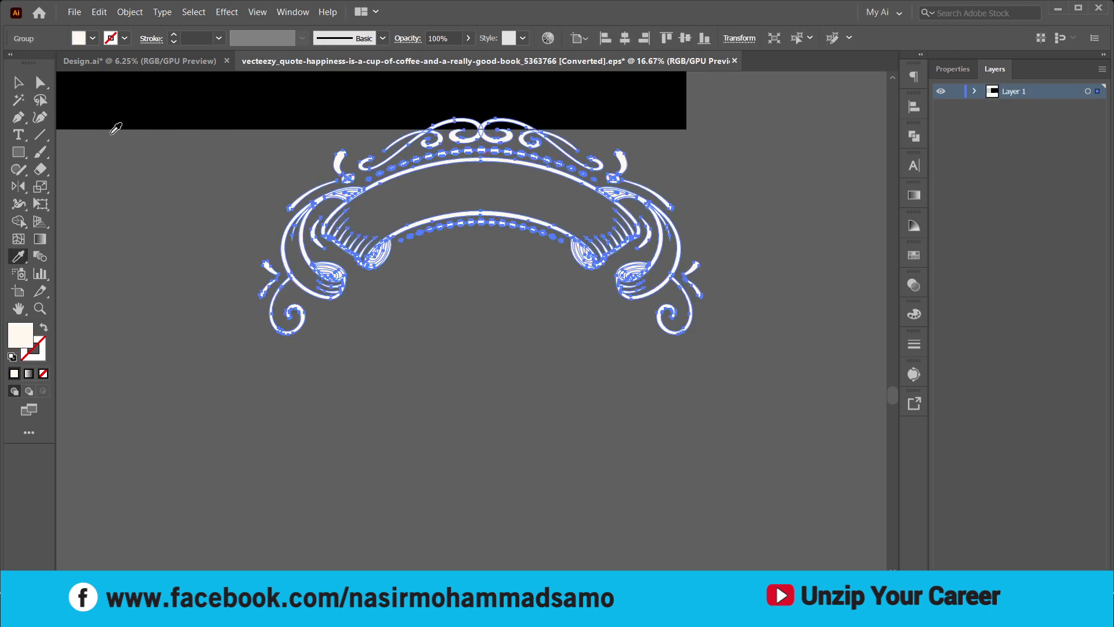
key("v")
left_click(419, 353)
scroll(405, 272, "up", 3)
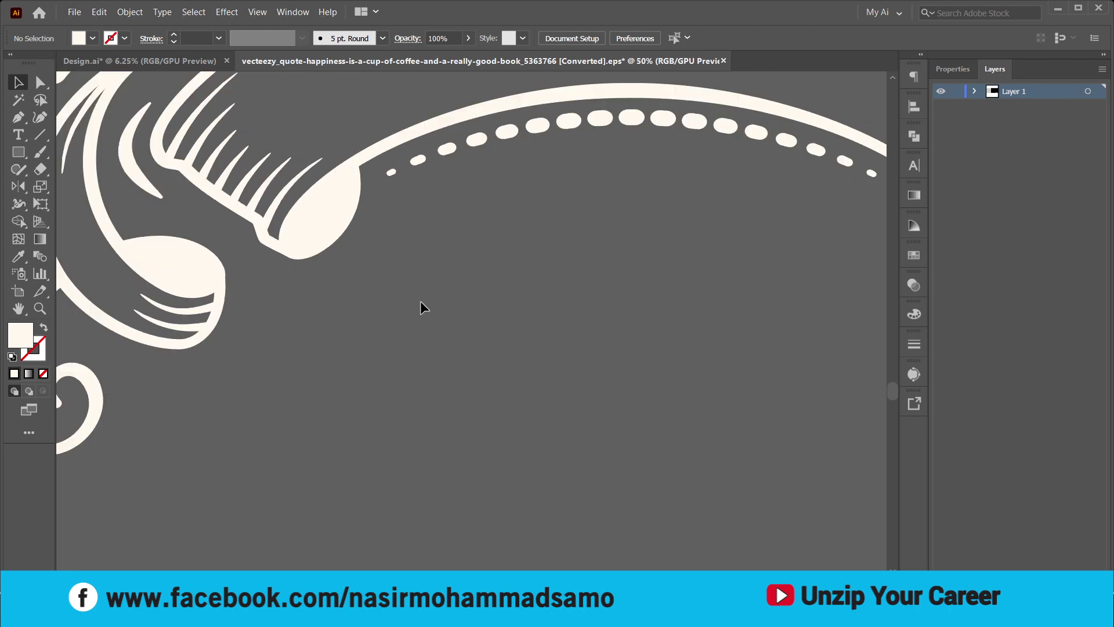
key("ctrl+z")
scroll(418, 308, "down", 3)
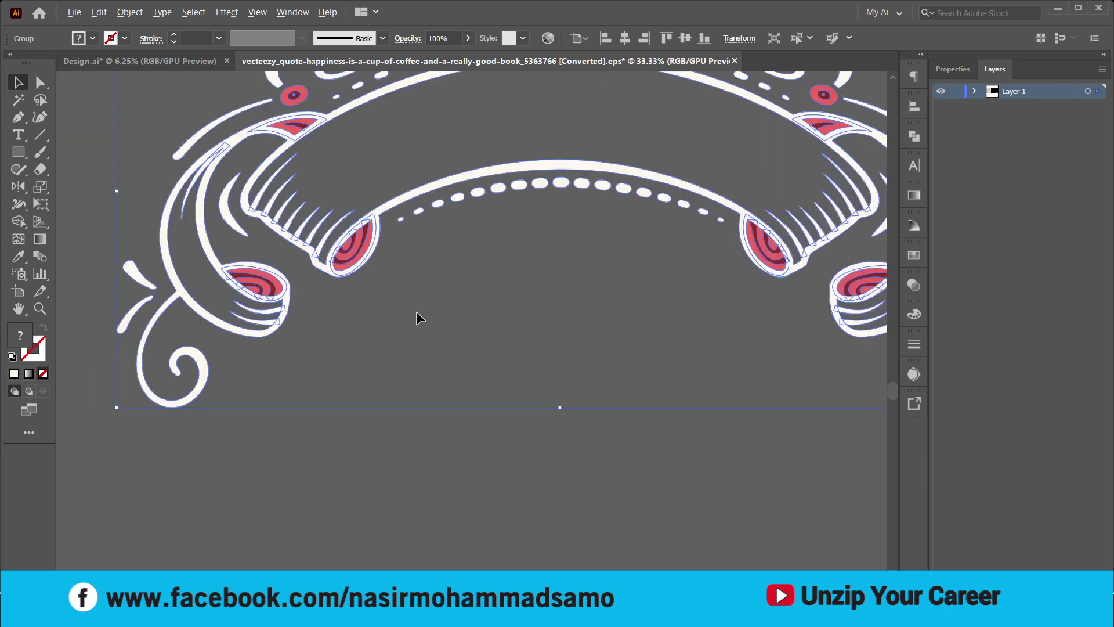
Examine the ribbon's red curled ends and cream outlines up close
left_click(410, 345)
scroll(385, 242, "up", 3)
scroll(384, 234, "down", 3)
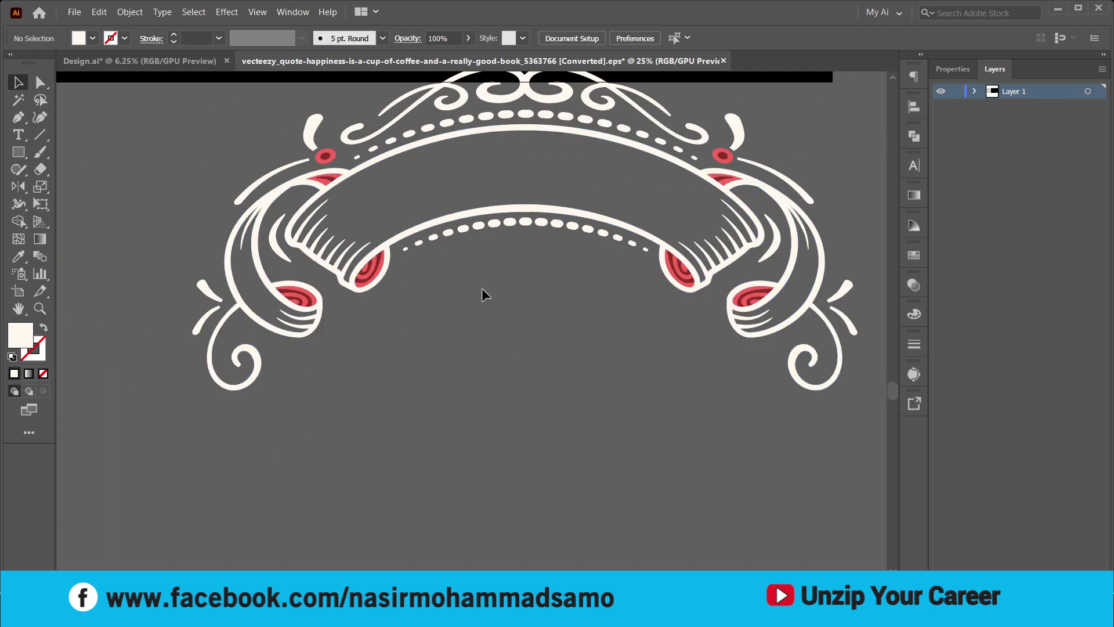
scroll(482, 293, "up", 1)
scroll(746, 190, "up", 3)
scroll(743, 189, "down", 4)
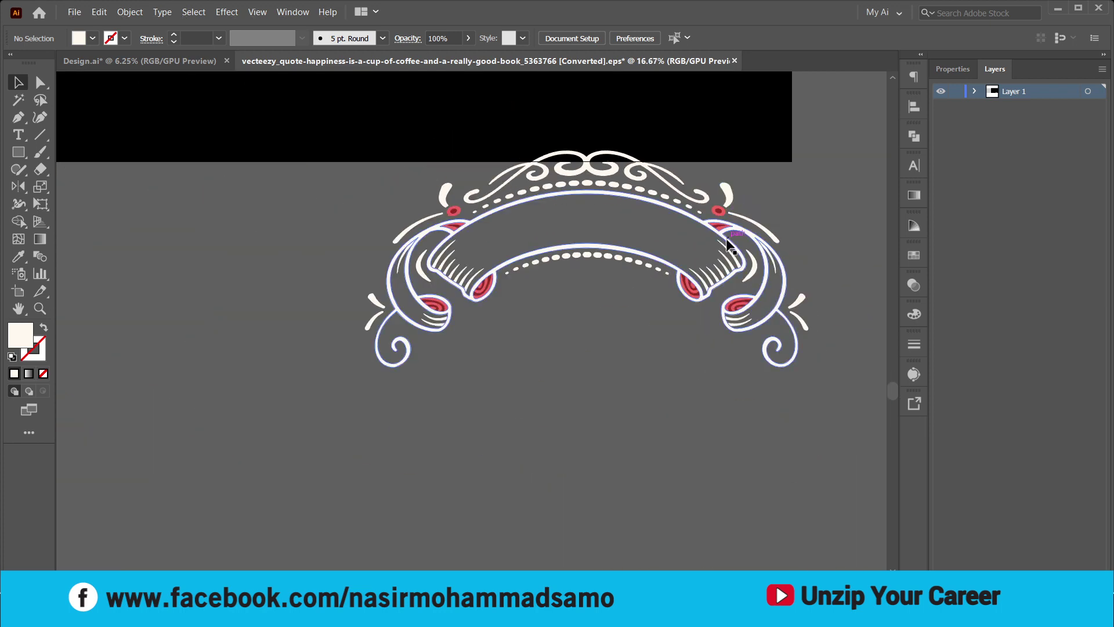
scroll(691, 299, "up", 3)
scroll(650, 267, "down", 2)
scroll(606, 209, "up", 3)
Select the ribbon group and remove the two dark red stripes from its left inner rolled end with the Shape Builder
left_click(604, 169)
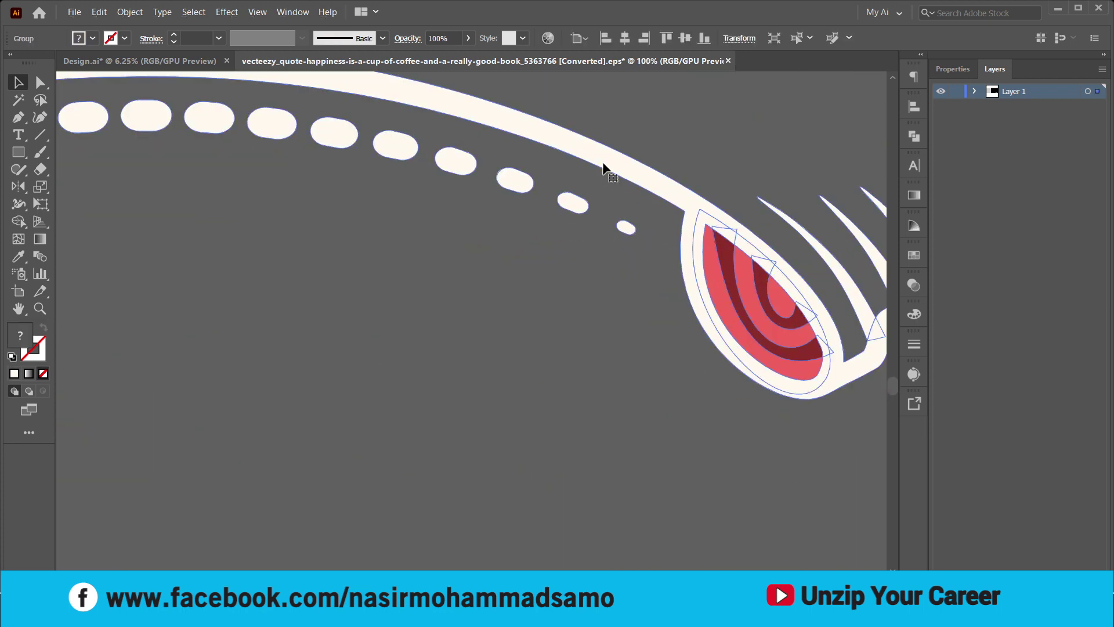
scroll(615, 232, "down", 2)
scroll(624, 290, "down", 2)
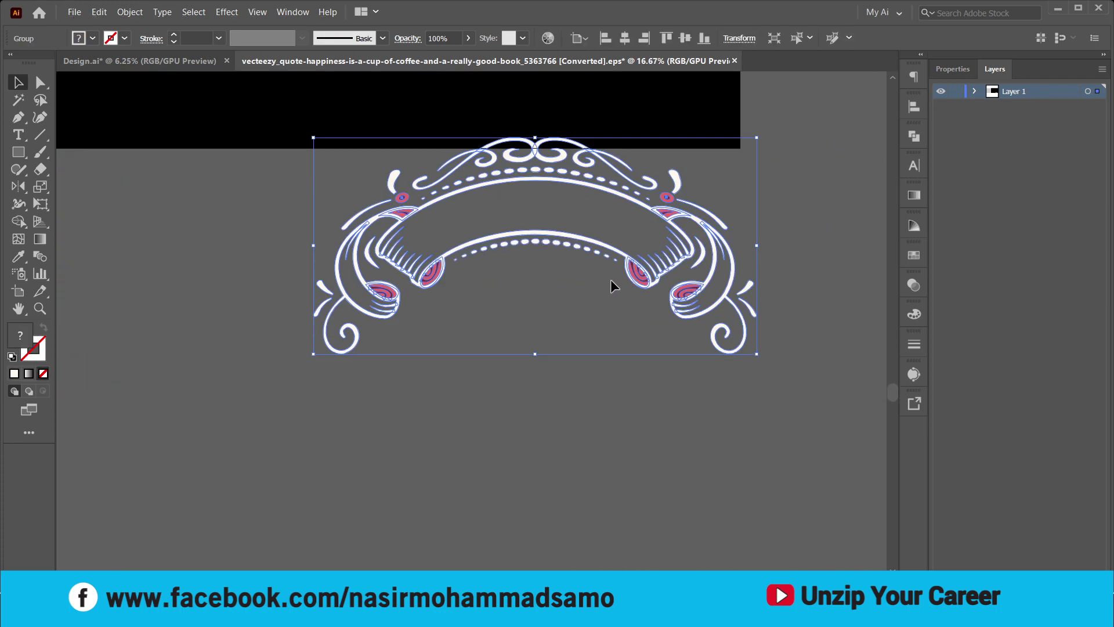
key("shift+m")
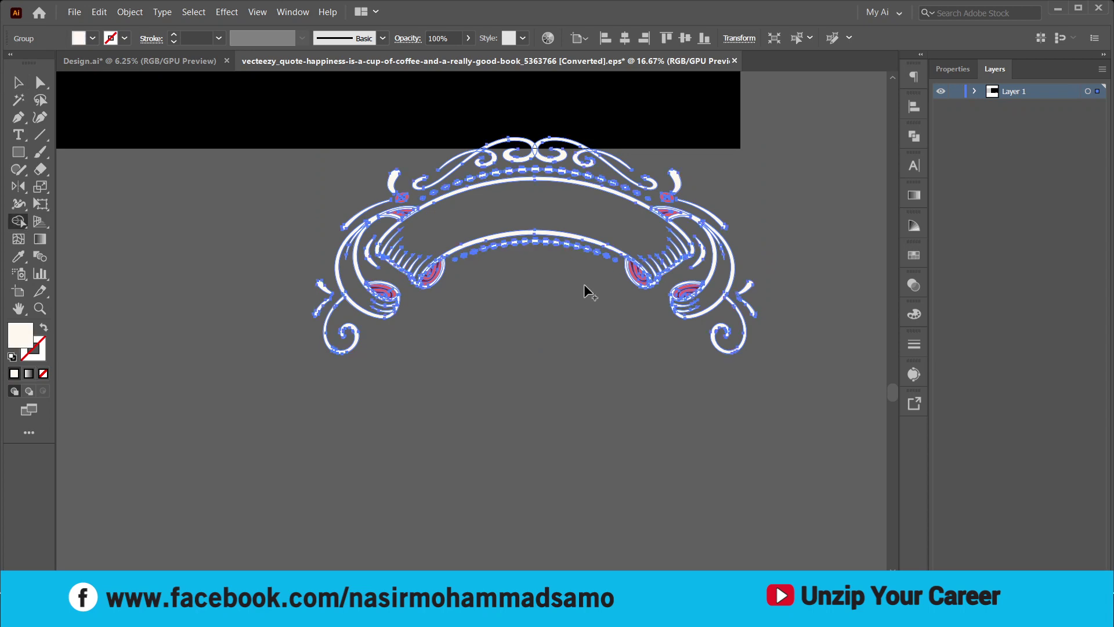
scroll(430, 291, "up", 2)
scroll(417, 259, "up", 3)
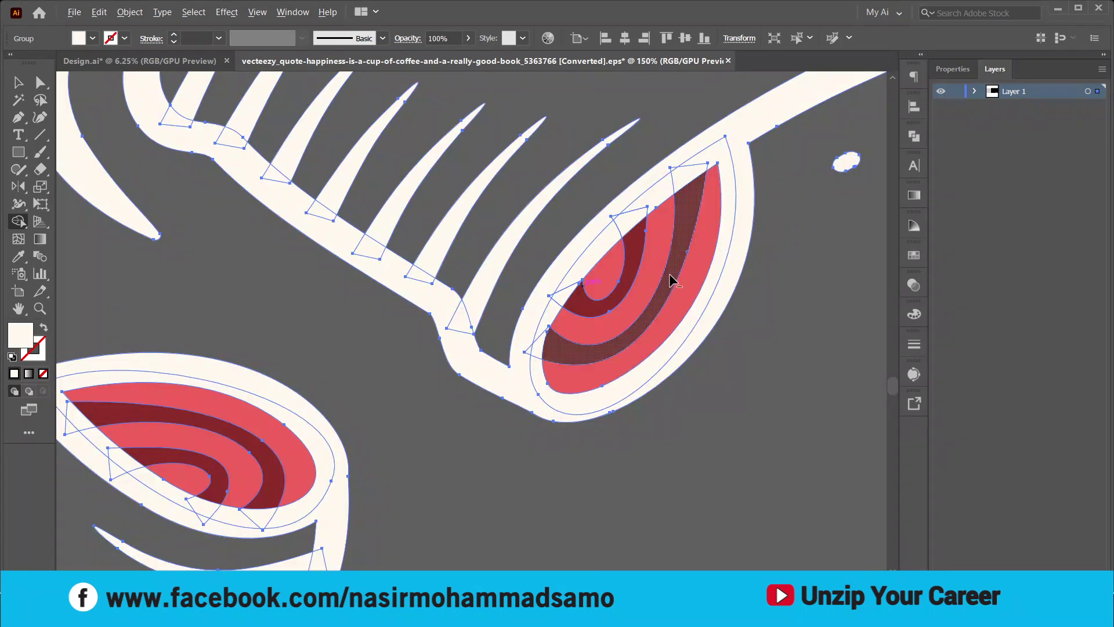
scroll(671, 276, "up", 3)
left_click(688, 235, "alt")
left_click(587, 257, "alt")
scroll(572, 280, "down", 6)
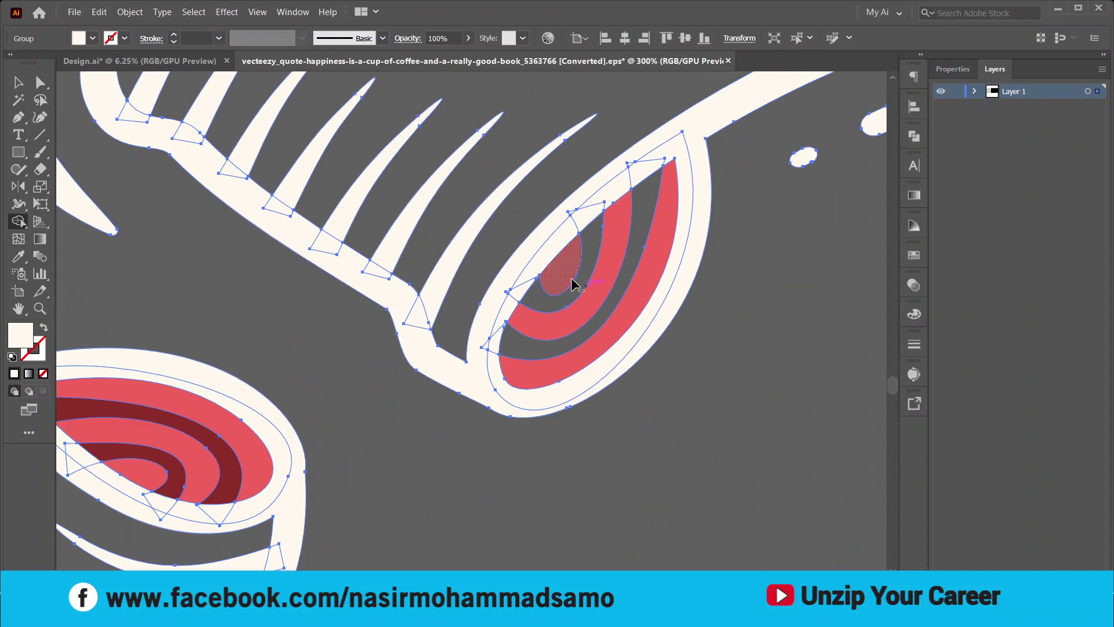
Cut the two dark red stripes out of the ribbon's left outer curl
scroll(469, 343, "up", 4)
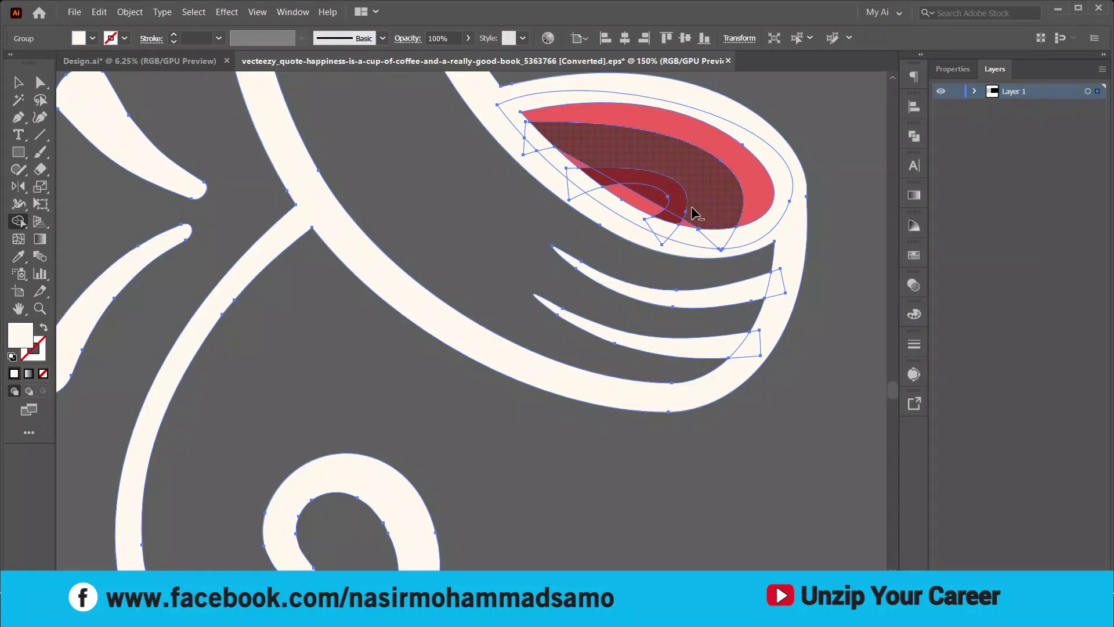
left_click(730, 206, "alt")
left_click(674, 205, "alt")
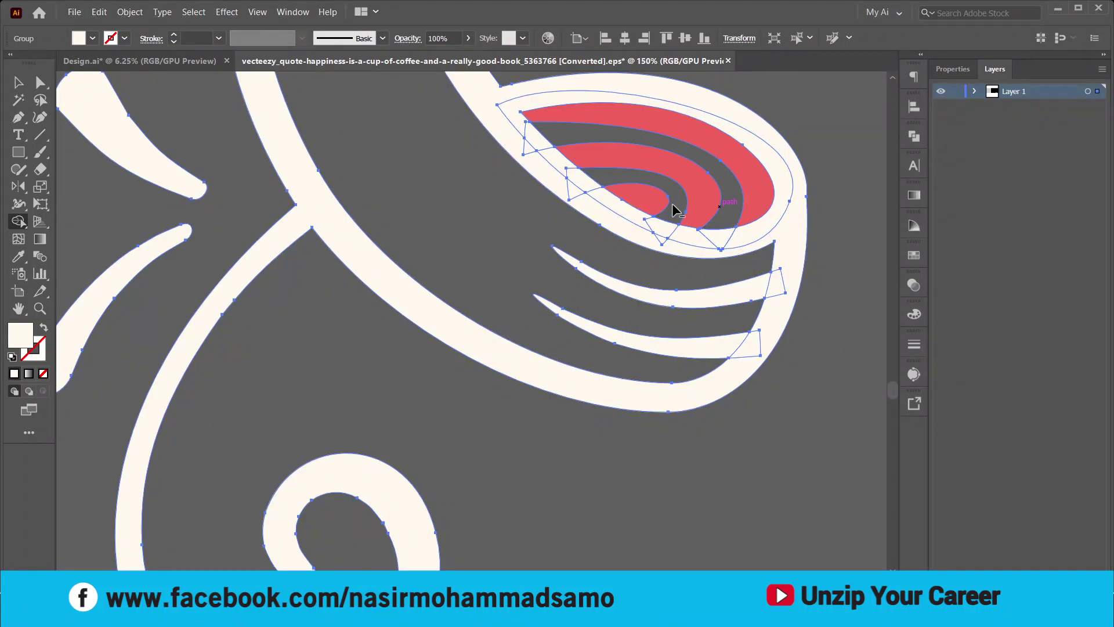
Remove the dark red wedge from the ribbon's upper left fold with the Shape Builder
scroll(672, 203, "down", 5)
scroll(523, 443, "up", 3)
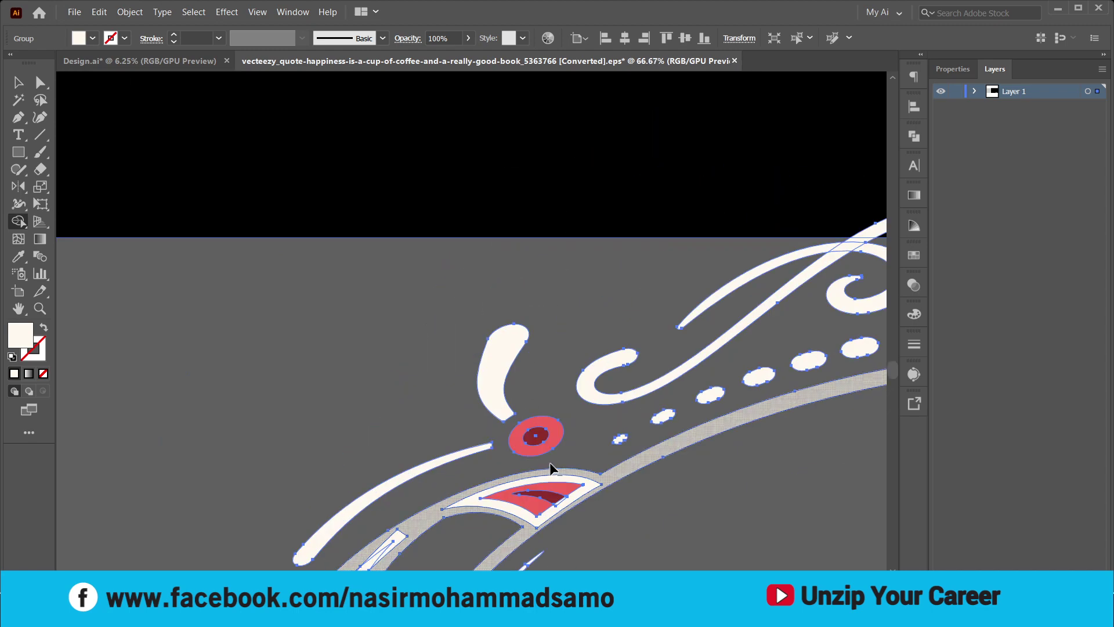
scroll(530, 373, "up", 3)
left_click_drag(561, 518, 567, 549)
scroll(472, 382, "down", 4)
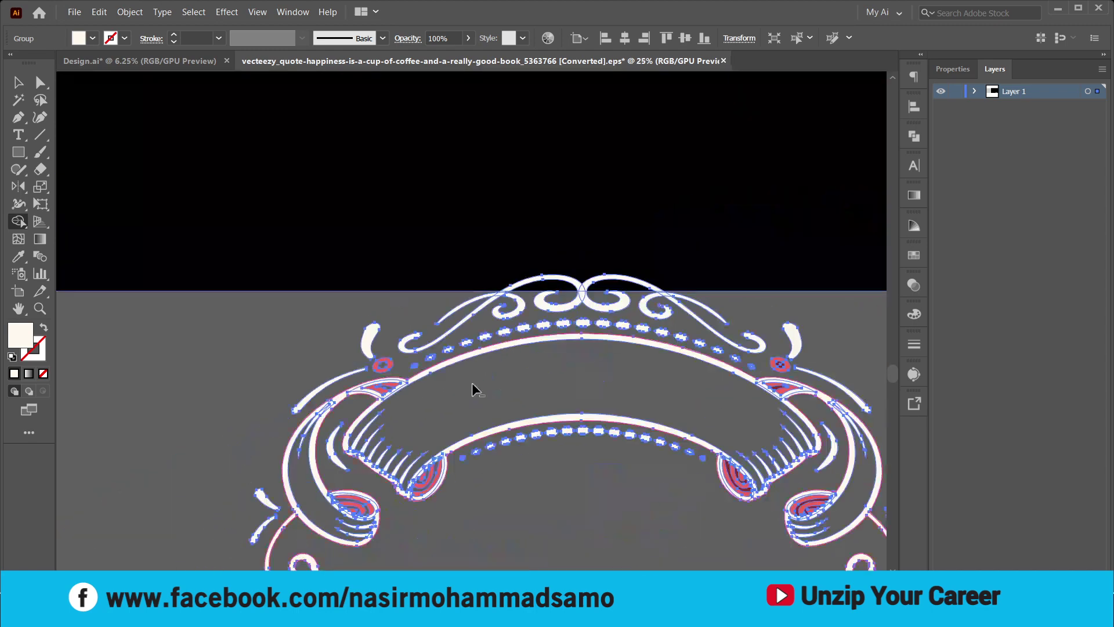
Remove the dark red wedge from the ribbon's upper right fold with the Shape Builder
scroll(798, 399, "up", 2)
scroll(687, 304, "up", 2)
left_click(681, 294)
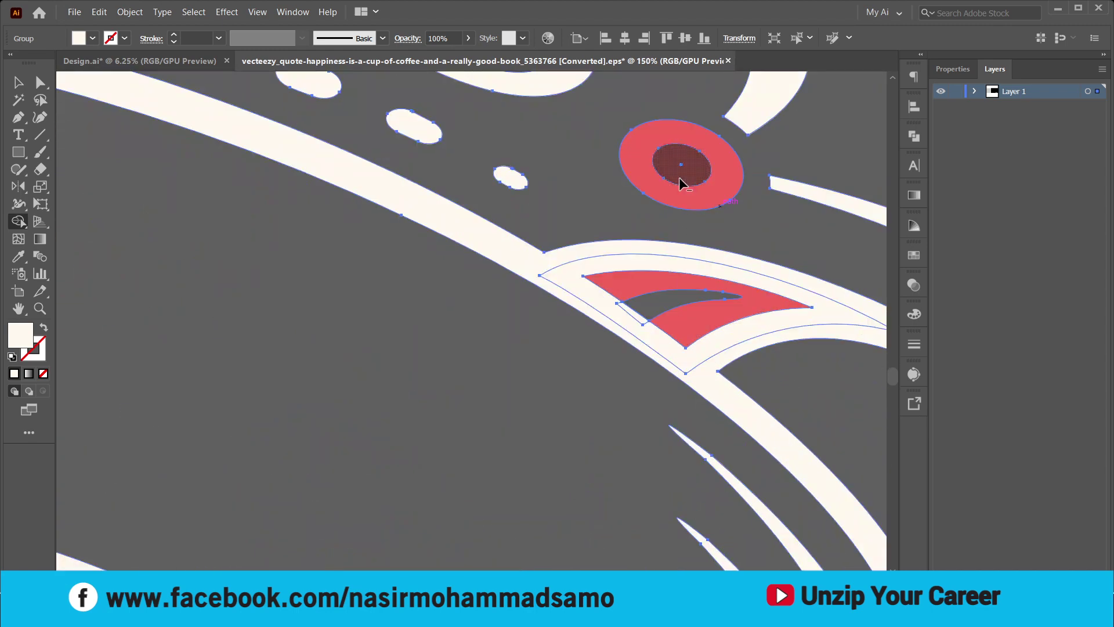
scroll(660, 242, "down", 5)
scroll(708, 339, "up", 4)
scroll(709, 341, "up", 5)
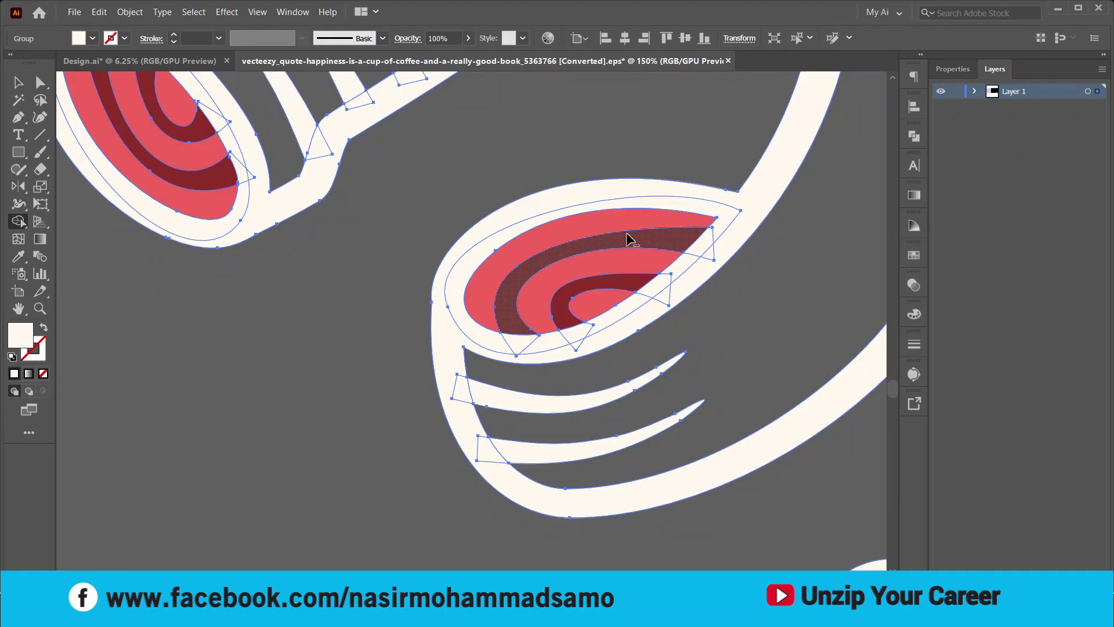
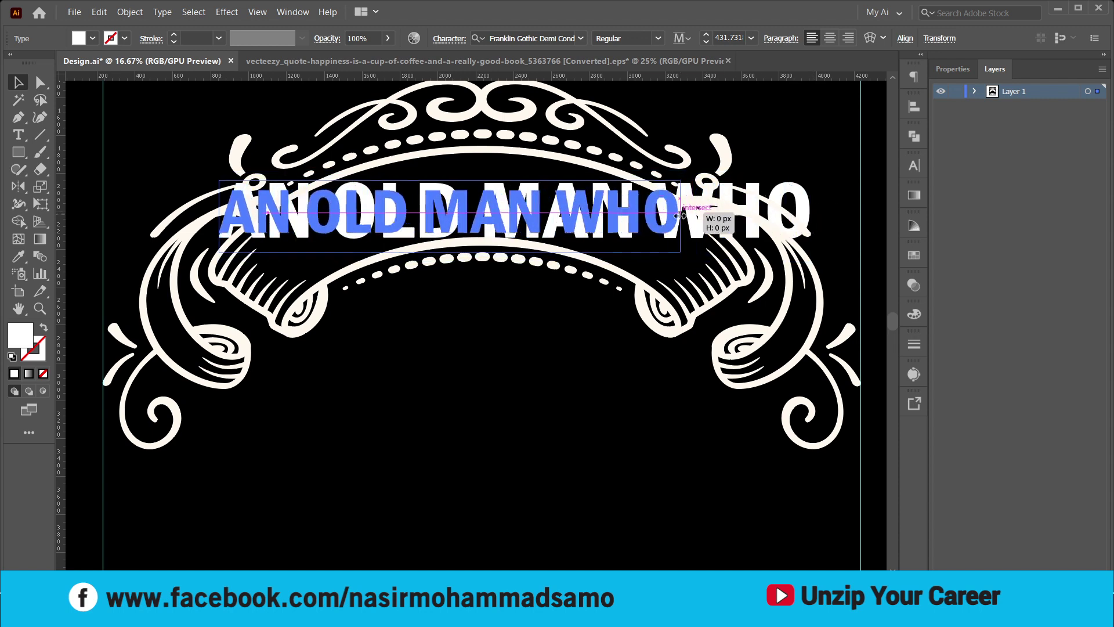
Scale the AN OLD MAN WHO text down to about 276 pt and centre it inside the ribbon's banner
left_click_drag(515, 217, 554, 223)
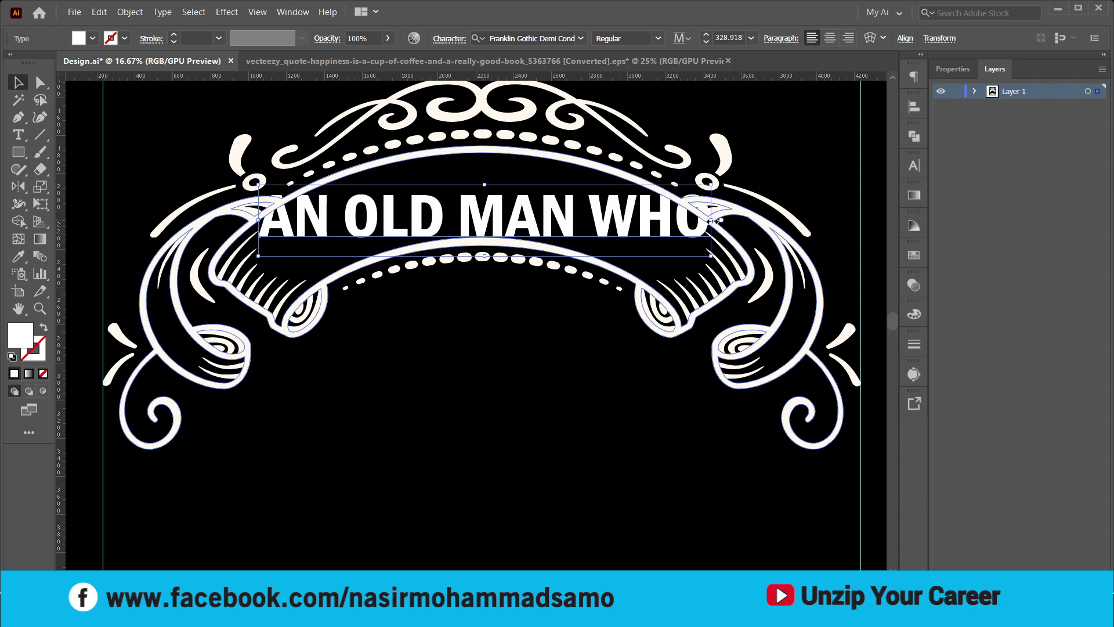
left_click_drag(711, 220, 638, 220)
left_click_drag(494, 216, 525, 209)
Try bending the AN OLD MAN WHO text with a horizontal Arc warp of 28%
left_click(231, 13)
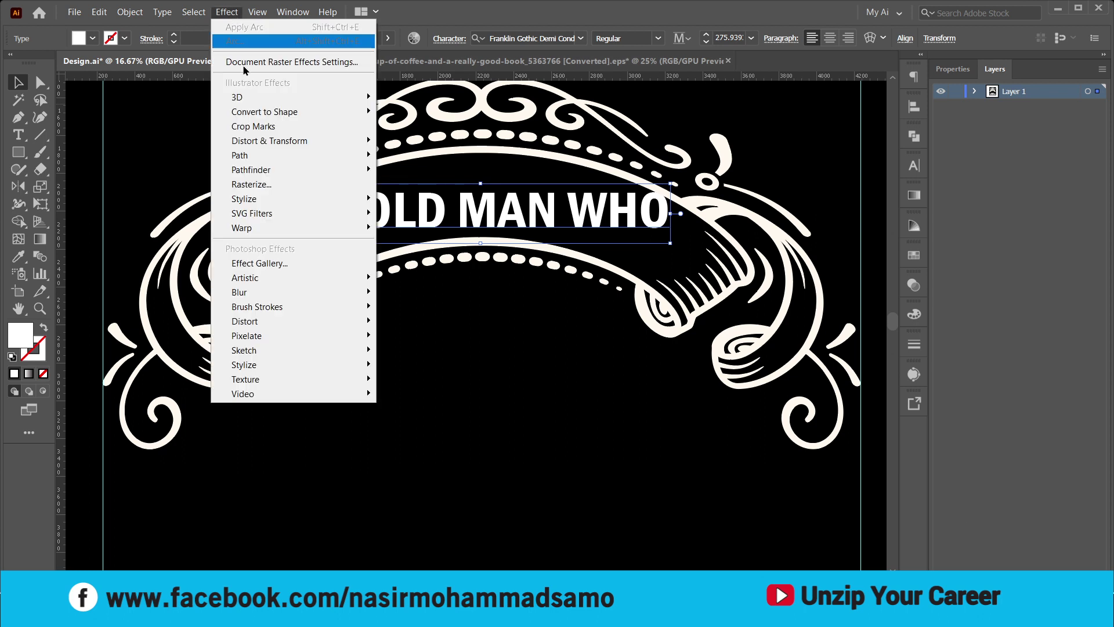
mouse_move(243, 231)
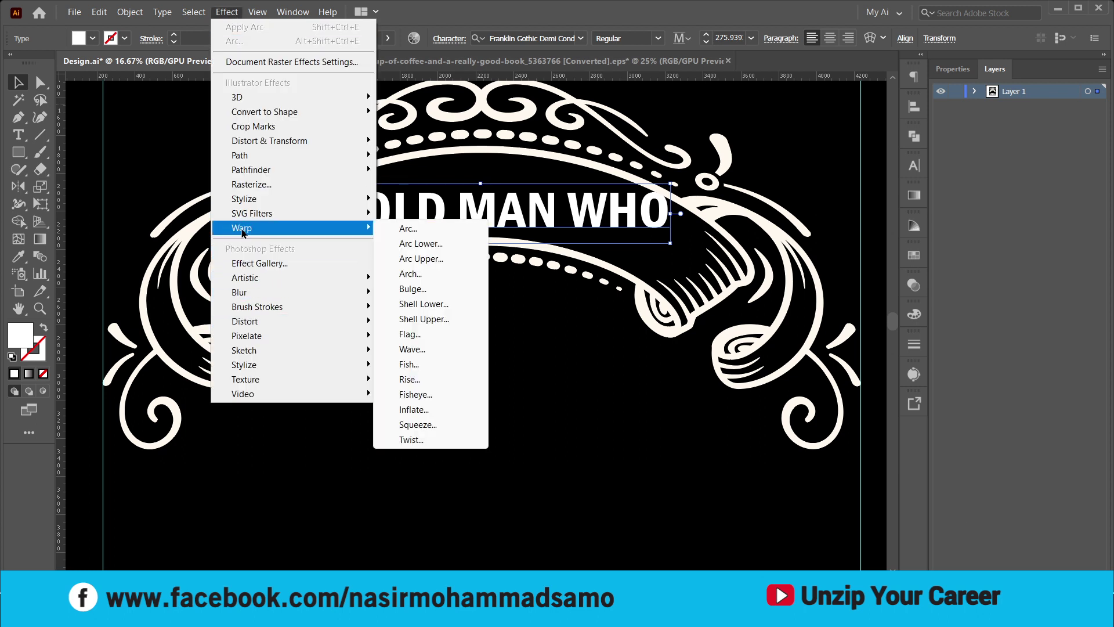
left_click(400, 229)
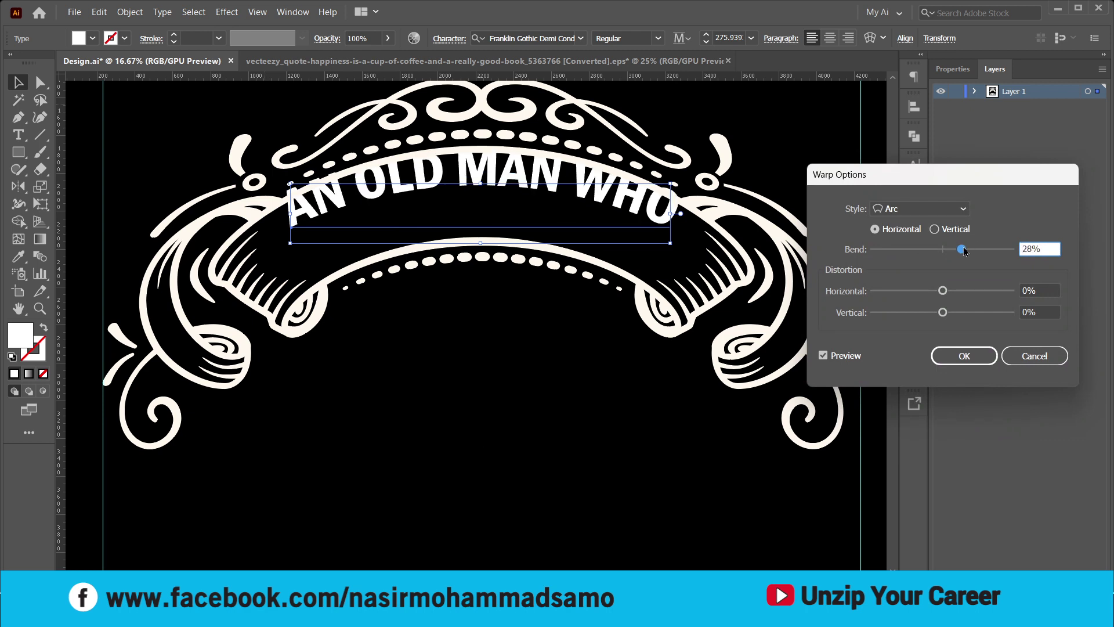
left_click(964, 356)
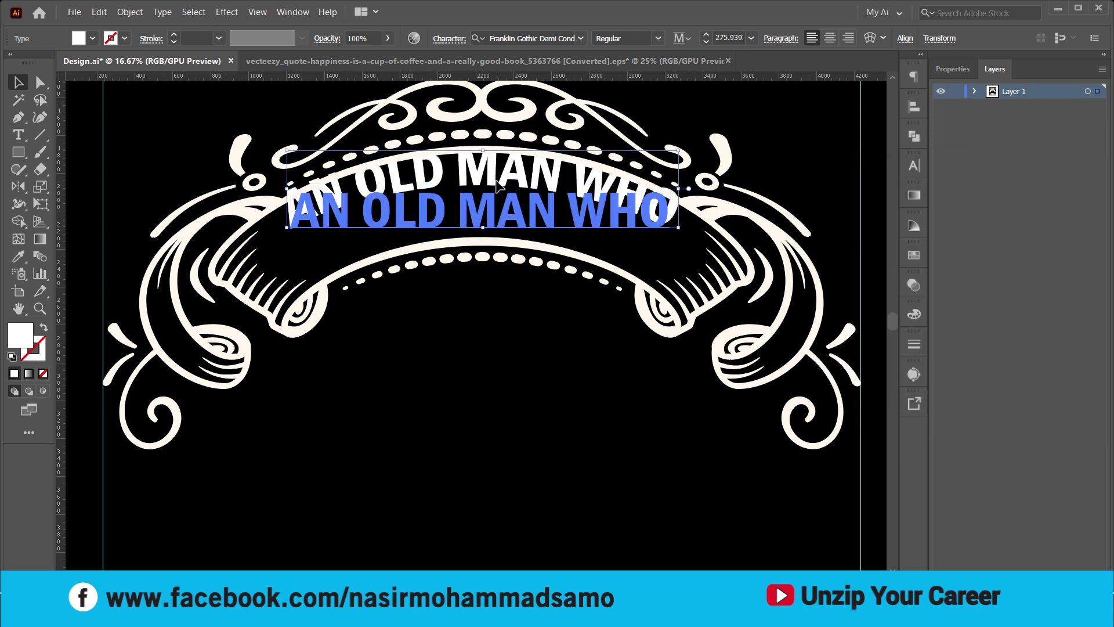
Undo the Arc warp and place the straight AN OLD MAN WHO text below the ribbon
left_click(497, 211)
left_click_drag(490, 168, 492, 387)
key("ctrl+z")
key("ctrl+z")
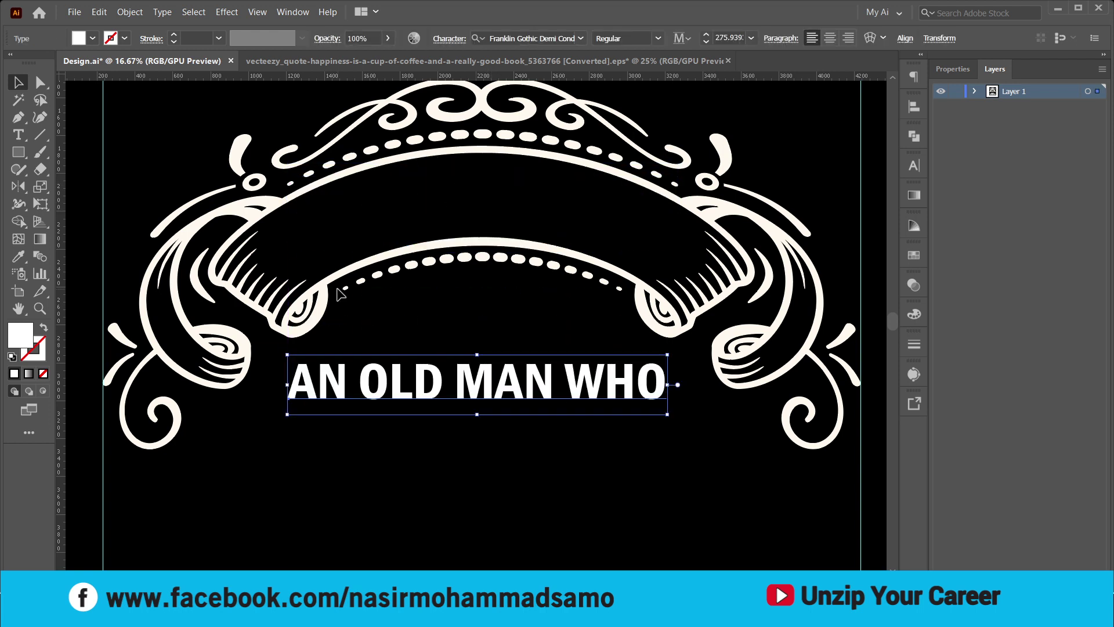
Draw an arched path across the inside of the ribbon's banner with the Pen tool and swap its white fill to the stroke
key("p")
left_click(271, 261)
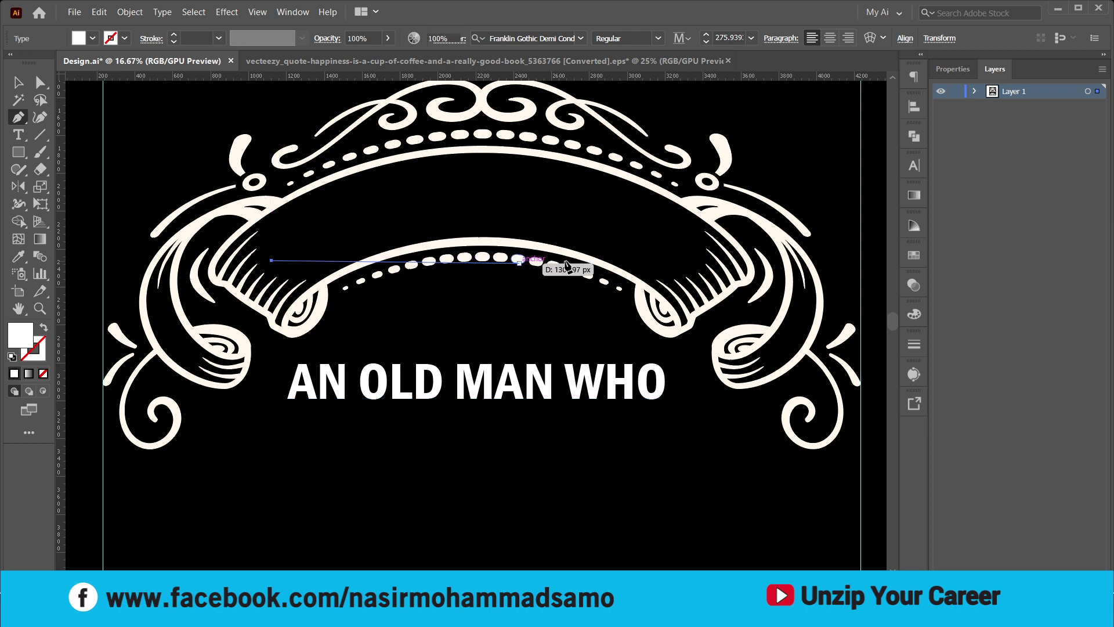
mouse_move(677, 261)
left_mouse_down()
mouse_move(831, 406)
mouse_move(859, 423)
mouse_move(861, 410)
left_mouse_up()
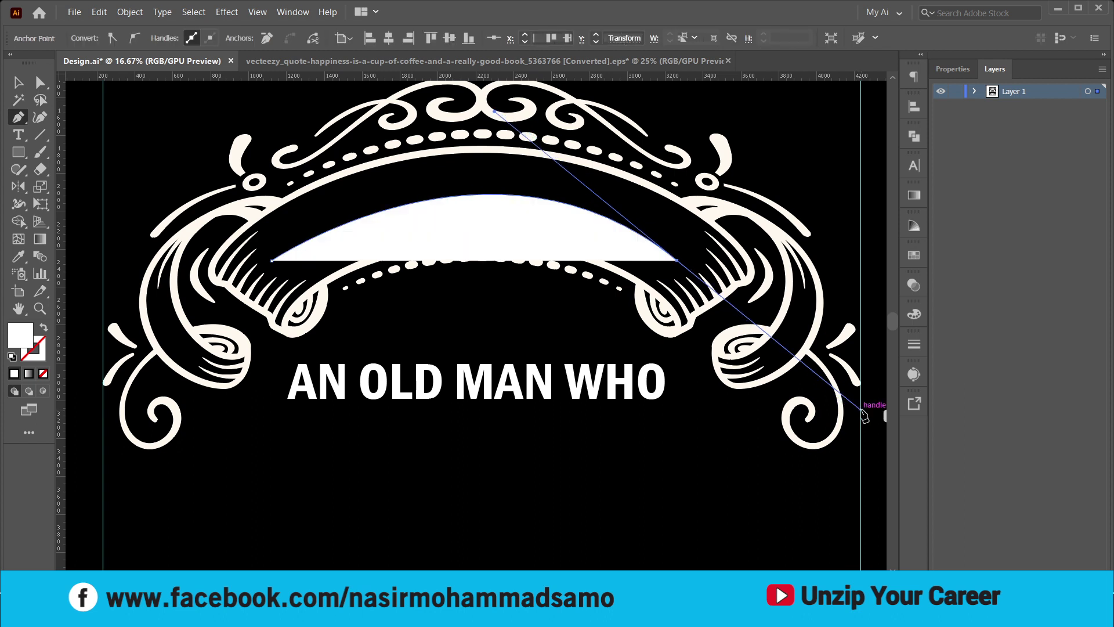
key("shift+x")
left_click(17, 82)
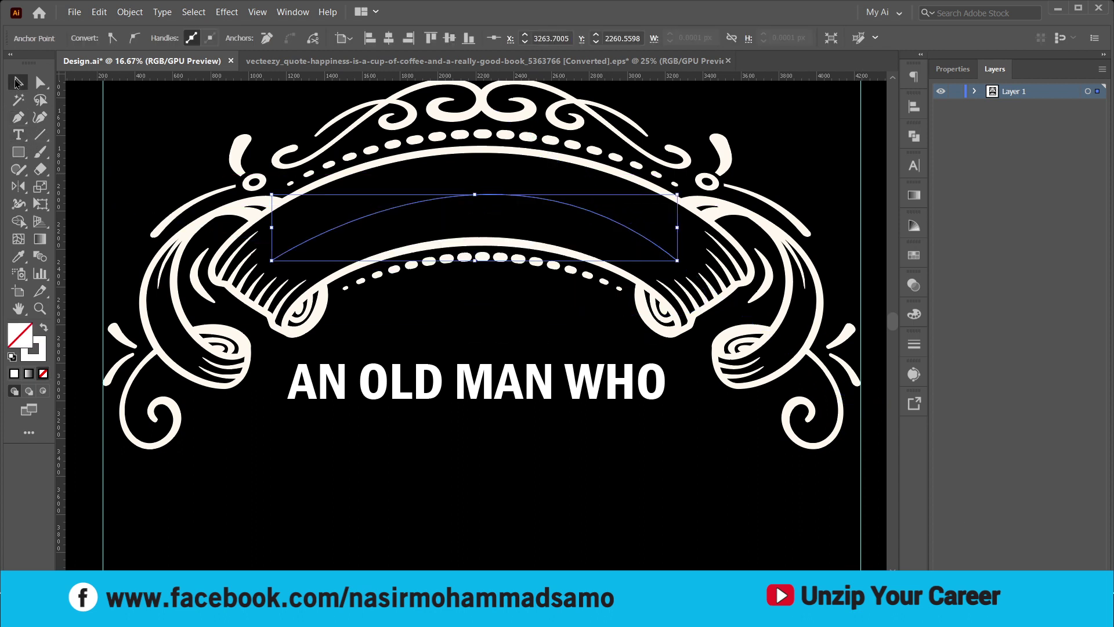
left_click(357, 244)
left_click(366, 225)
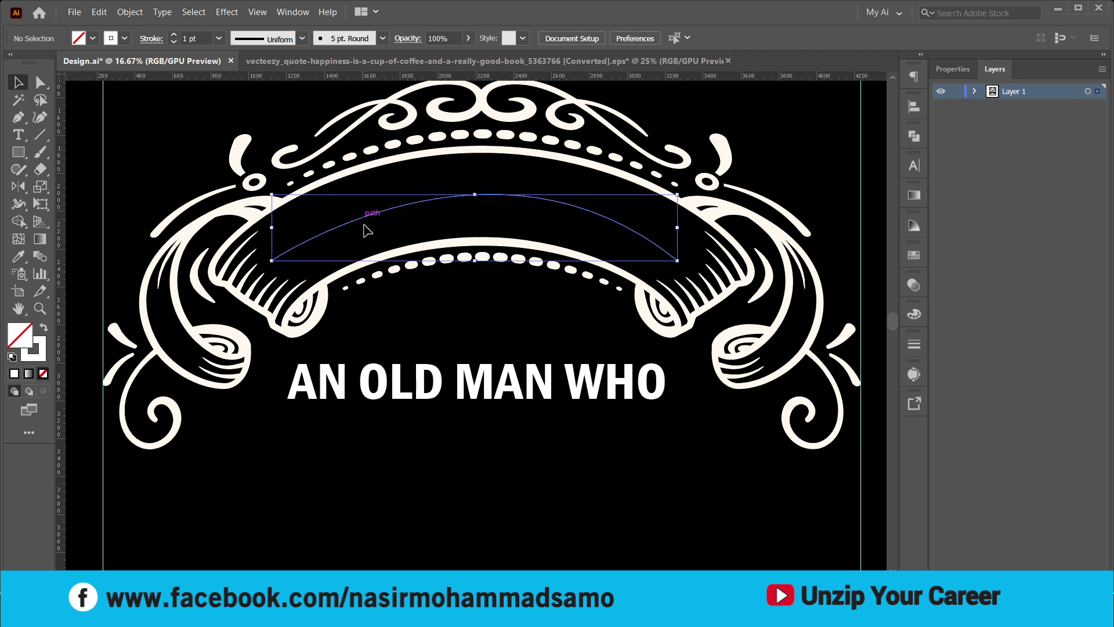
Place a copy of the AN OLD MAN WHO text along the arched path in the banner with the Type on a Path tool
triple_click(435, 390)
key("ctrl+c")
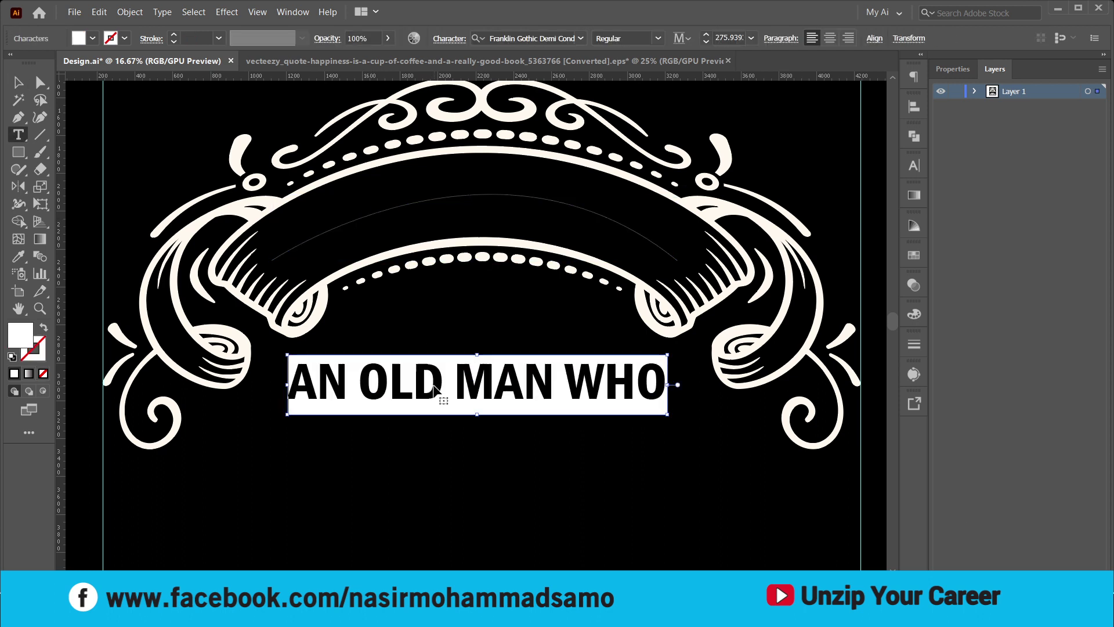
left_click(18, 134)
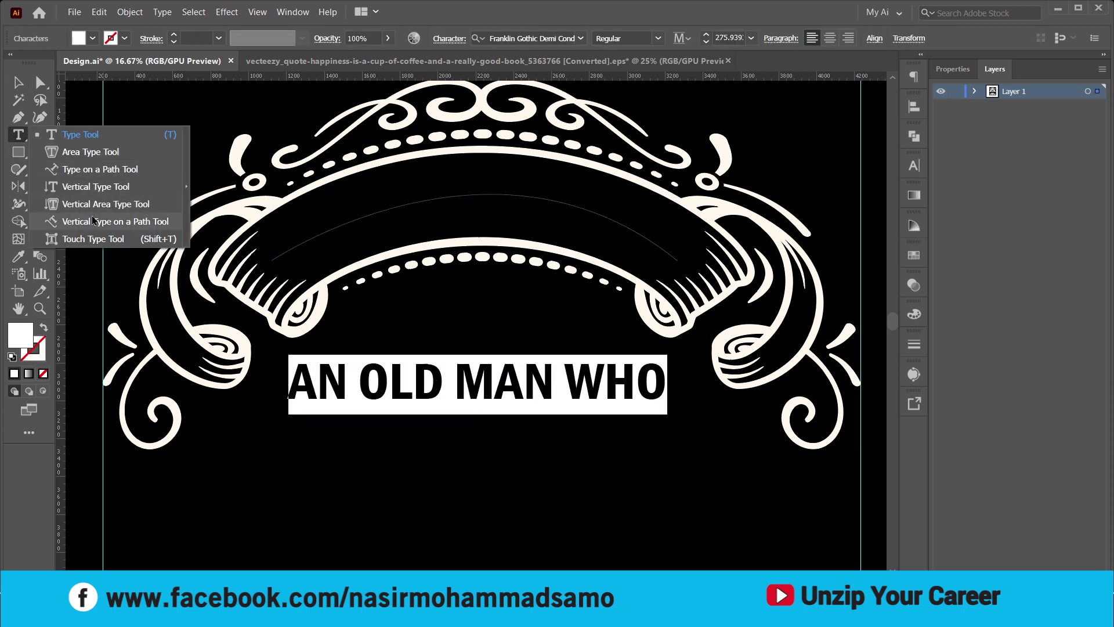
left_click(75, 172)
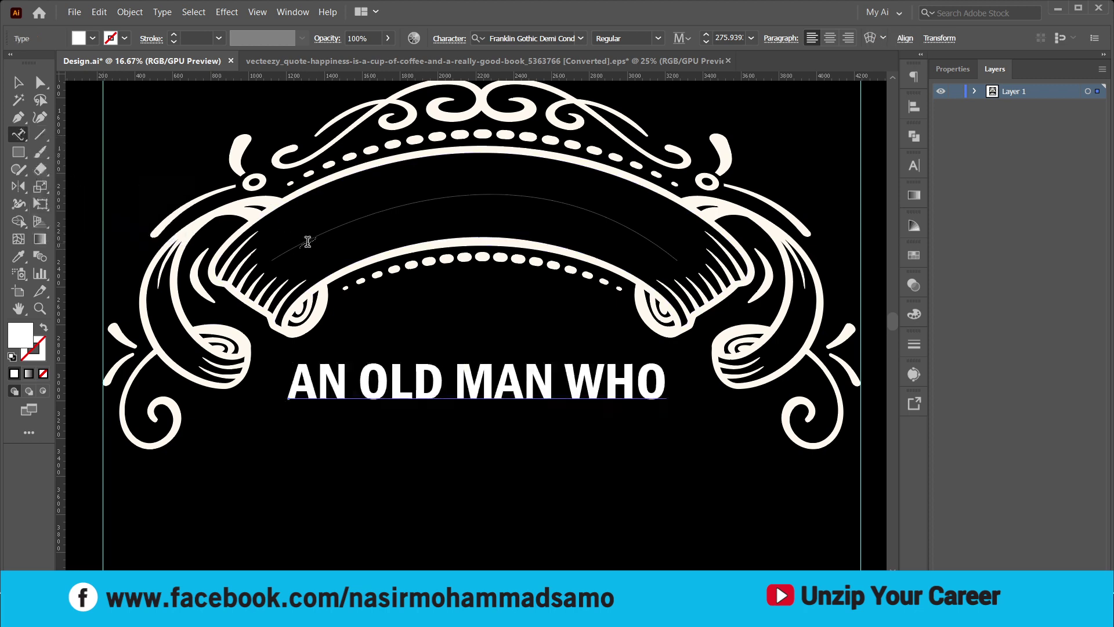
scroll(298, 253, "up", 2)
left_click(258, 262)
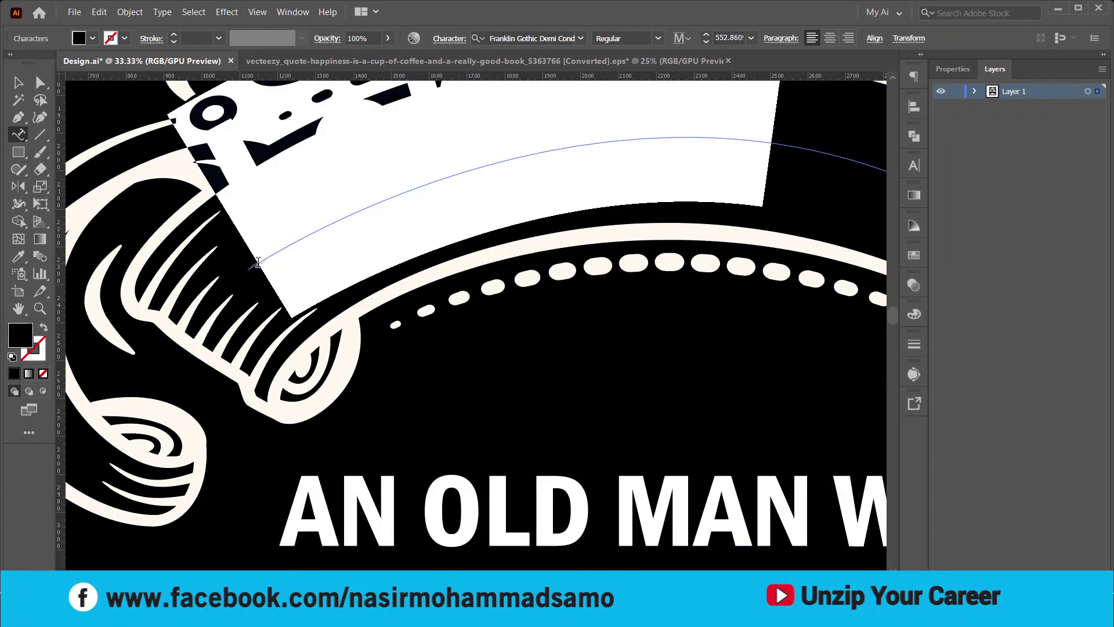
key("ctrl+v")
scroll(258, 262, "down", 2)
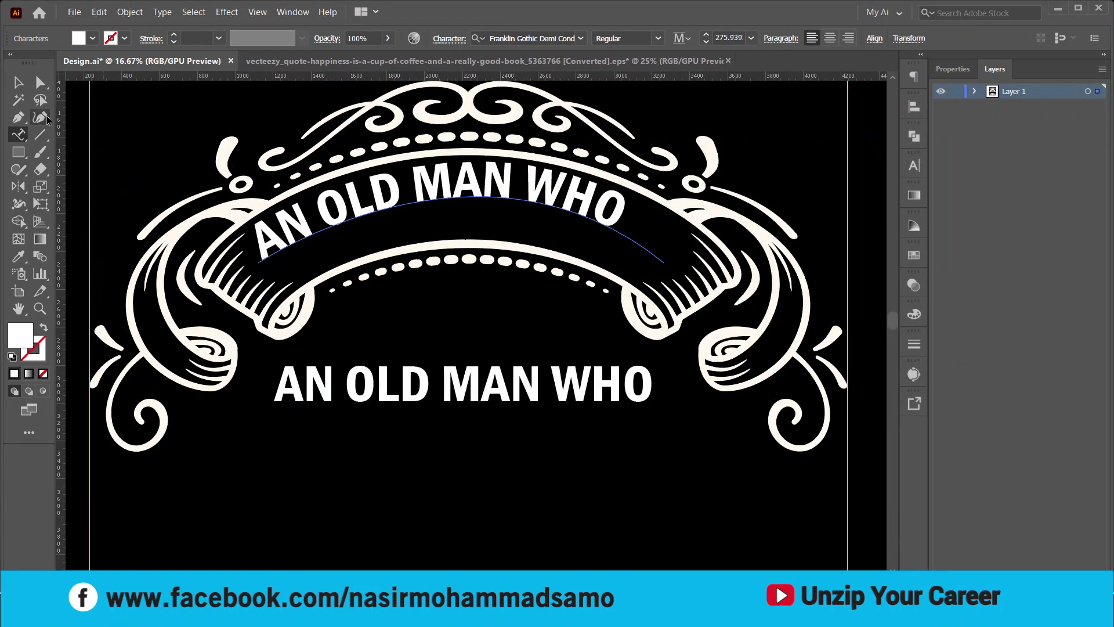
Delete the text on the arched path and move the straight AN OLD MAN WHO text into the ribbon's banner
left_click(21, 85)
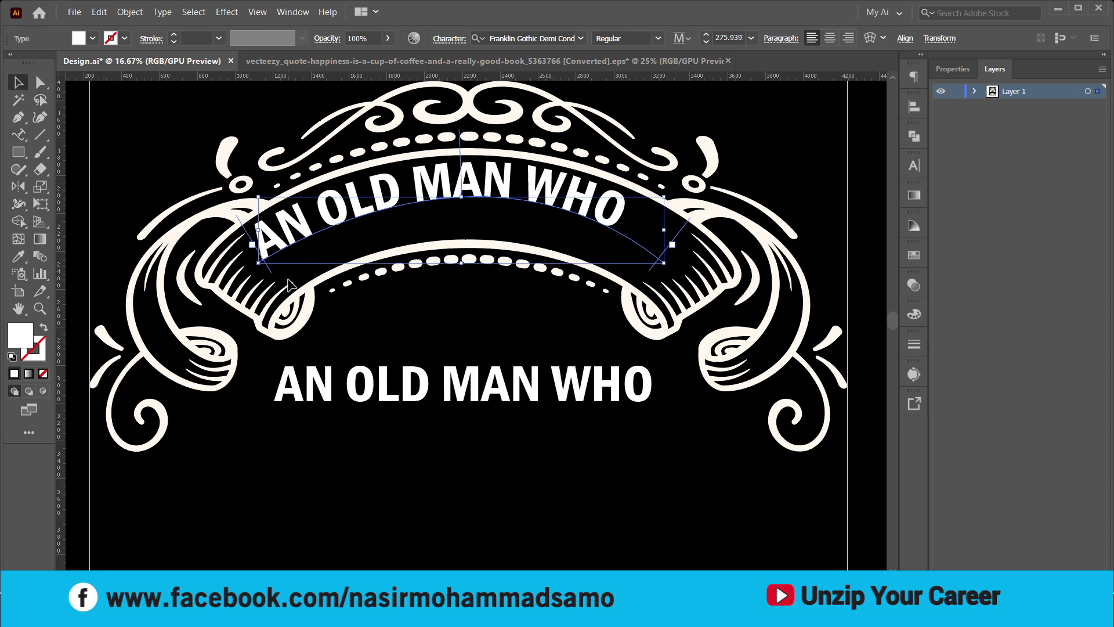
key("Delete")
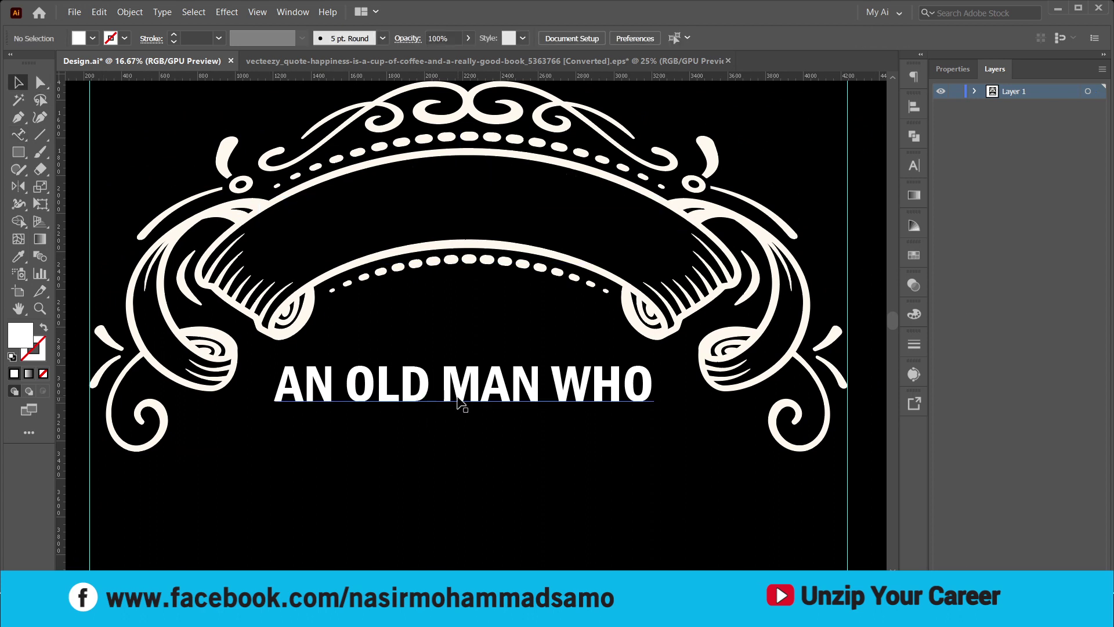
left_click_drag(456, 399, 452, 231)
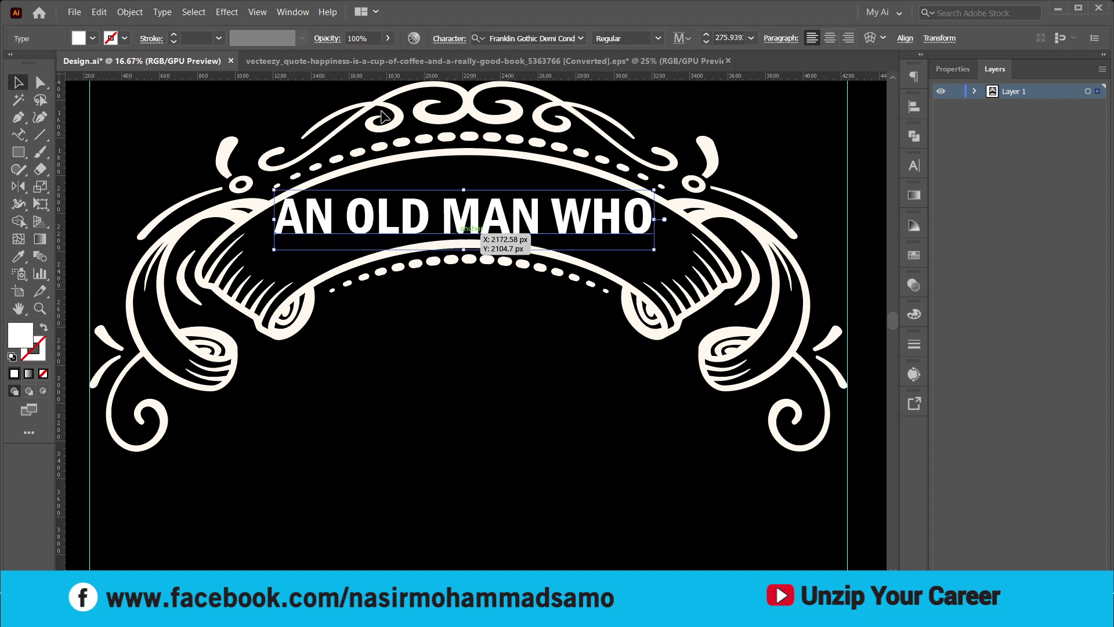
Apply a horizontal Arc warp with a 30% bend to the AN OLD MAN WHO text
left_click(225, 12)
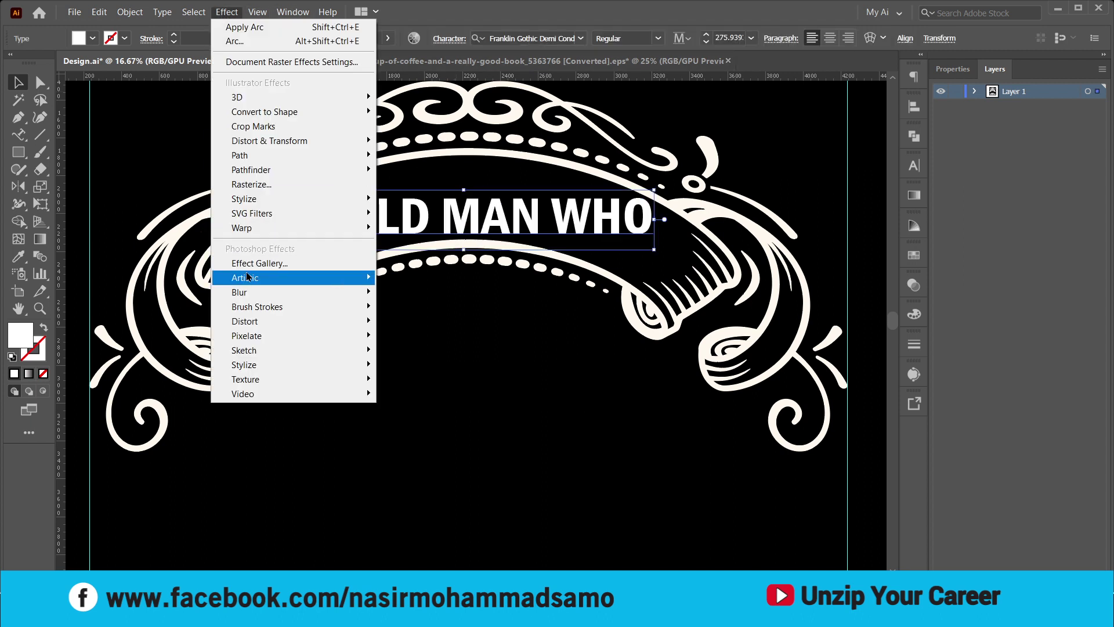
mouse_move(249, 231)
left_click(435, 232)
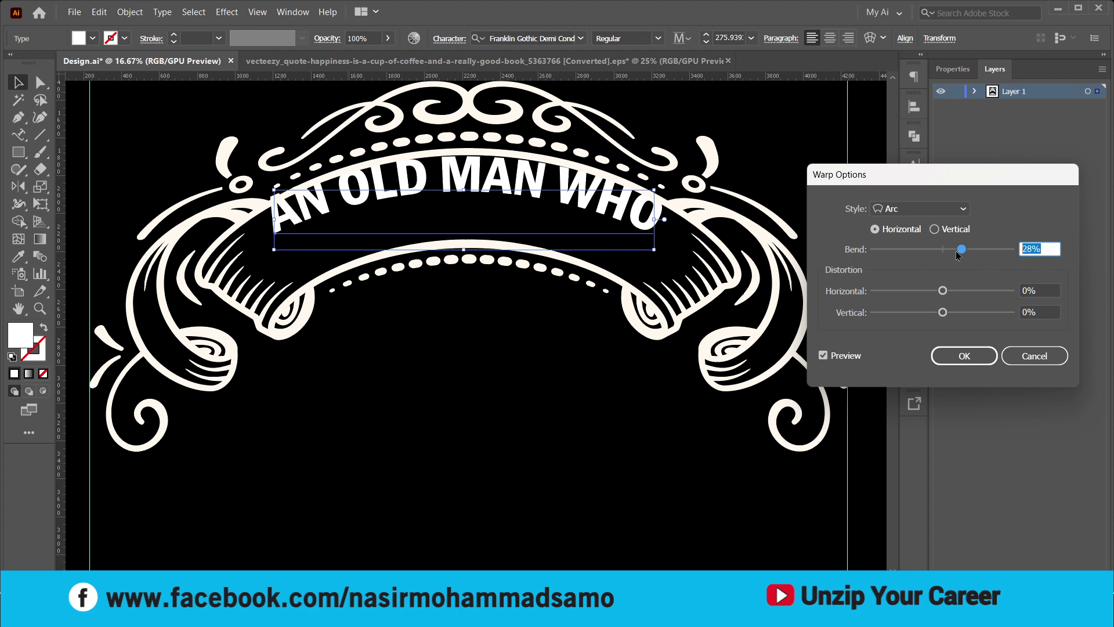
left_click_drag(957, 256, 959, 255)
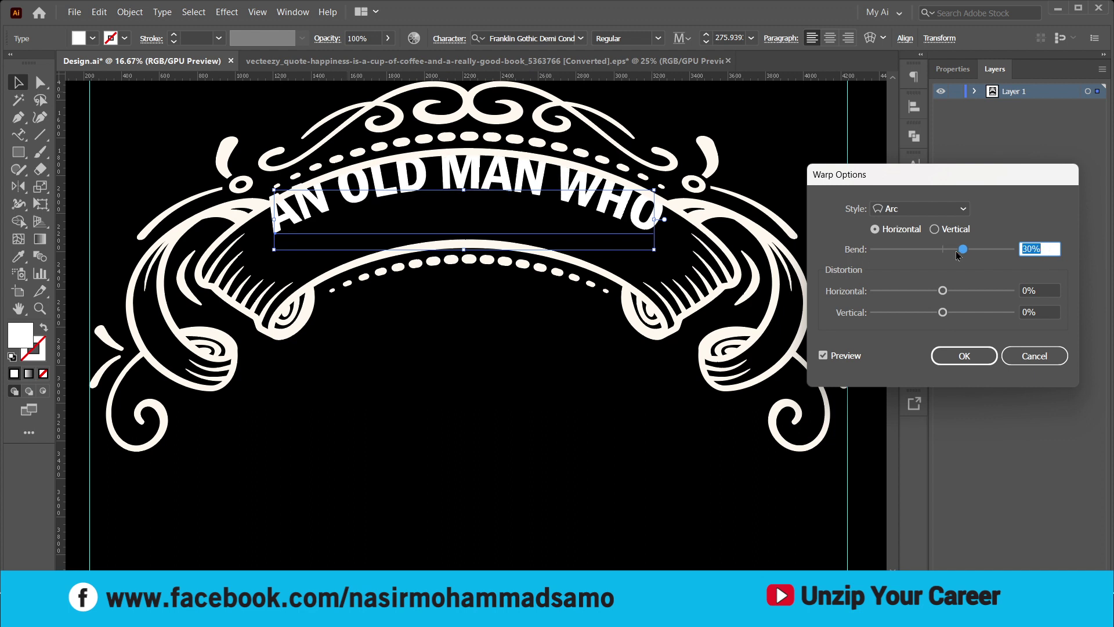
key("Return")
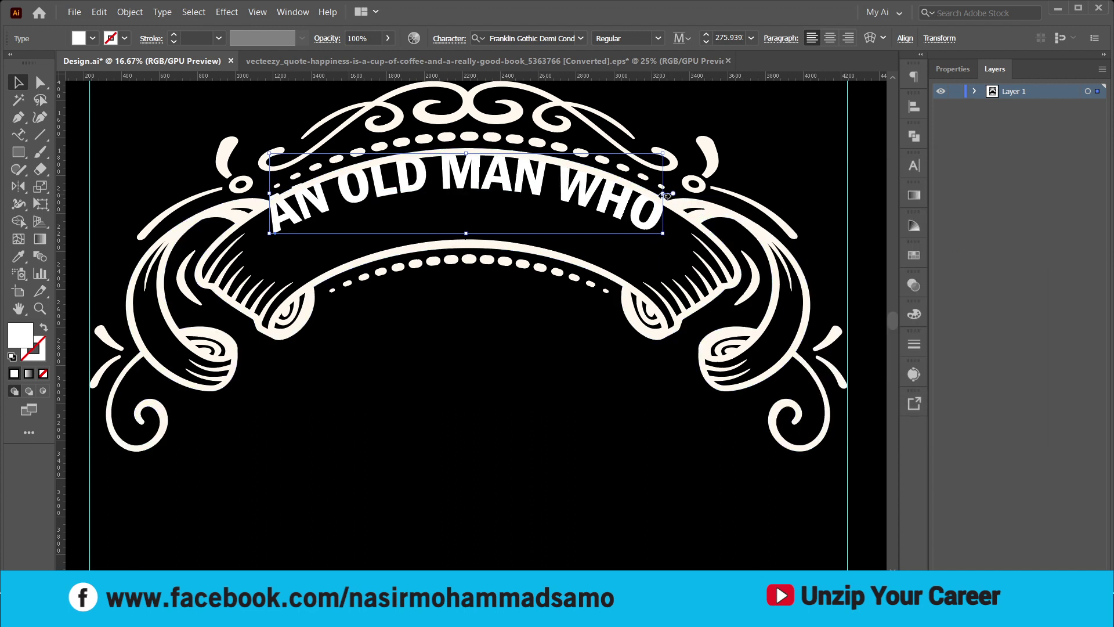
Enlarge the curved AN OLD MAN WHO text to about 297 pt and nudge it down inside the ribbon's banner
mouse_move(664, 193)
left_mouse_down()
mouse_move(709, 199)
mouse_move(679, 200)
left_mouse_up()
key("shift+Down")
key("shift+Down")
key("shift+Down")
key("shift+Down")
key("shift+Down")
key("shift+Down")
key("shift+Down")
key("shift+Down")
key("shift+Down")
key("shift+Down")
key("shift+Down")
key("shift+Down")
key("shift+Down")
key("shift+Down")
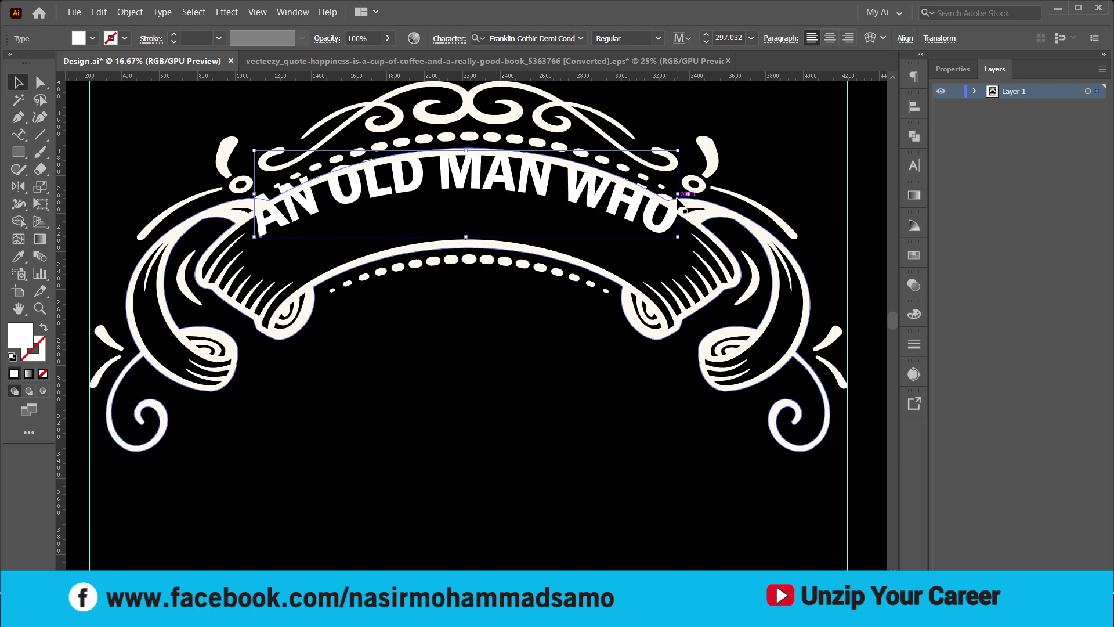
key("shift+Down")
key("shift+Down")
key("shift+Down")
key("shift+Down")
key("shift+Down")
key("shift+Down")
key("shift+Down")
key("shift+Down")
key("shift+Down")
key("shift+Down")
key("shift+Down")
key("shift+Down")
key("shift+Down")
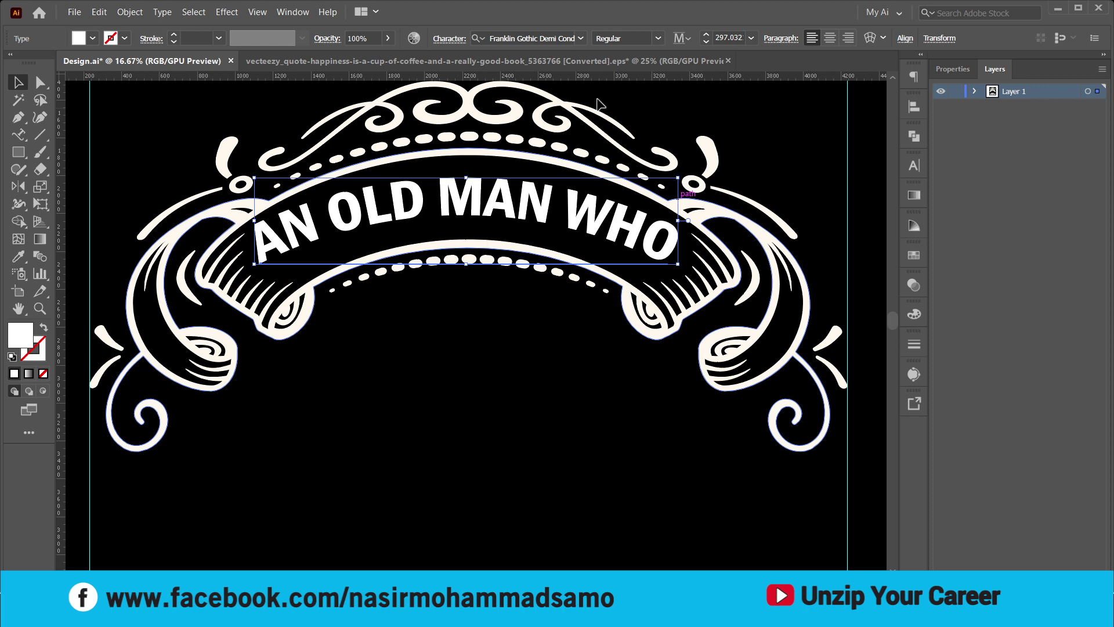
Add a second horizontal Arc warp with a 15% bend to the AN OLD MAN WHO text
left_click(227, 12)
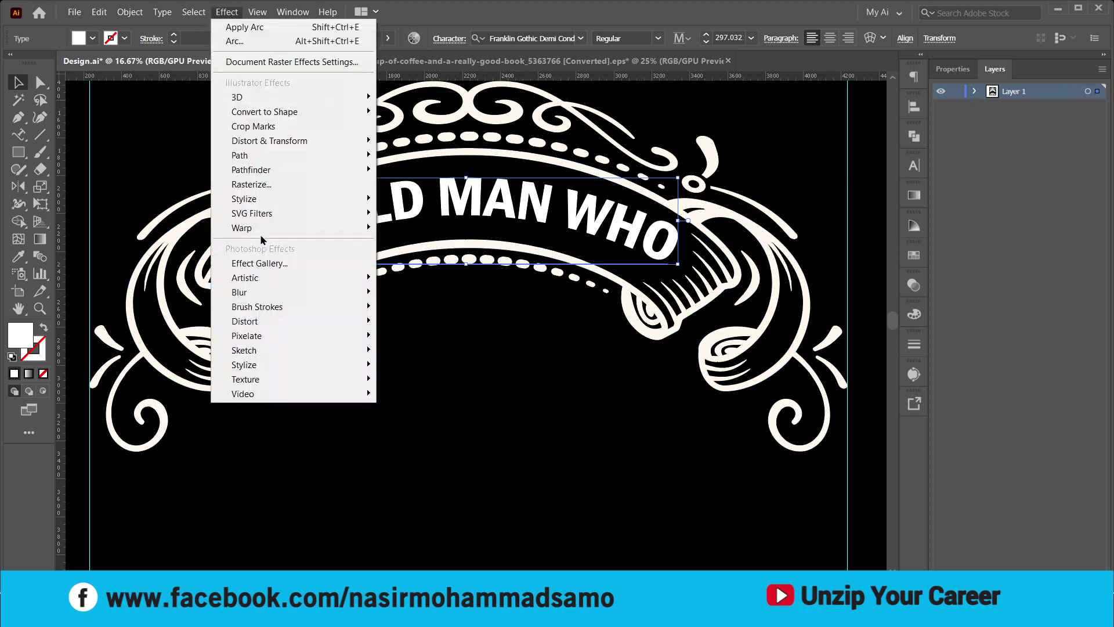
mouse_move(249, 222)
left_click(415, 234)
left_click(598, 331)
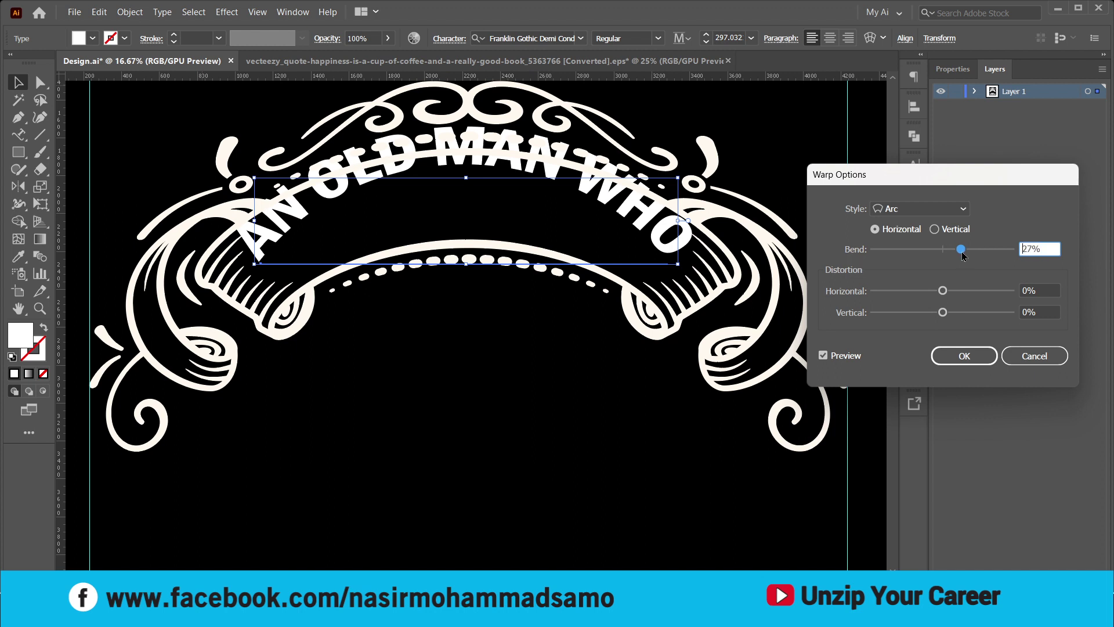
left_click_drag(963, 254, 961, 254)
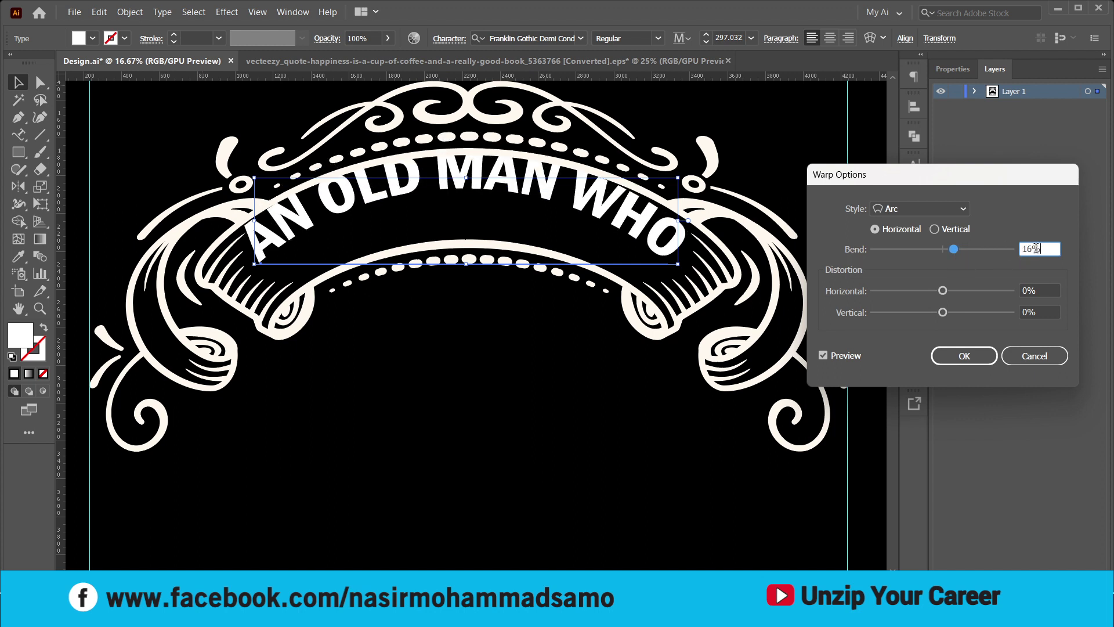
key("Down")
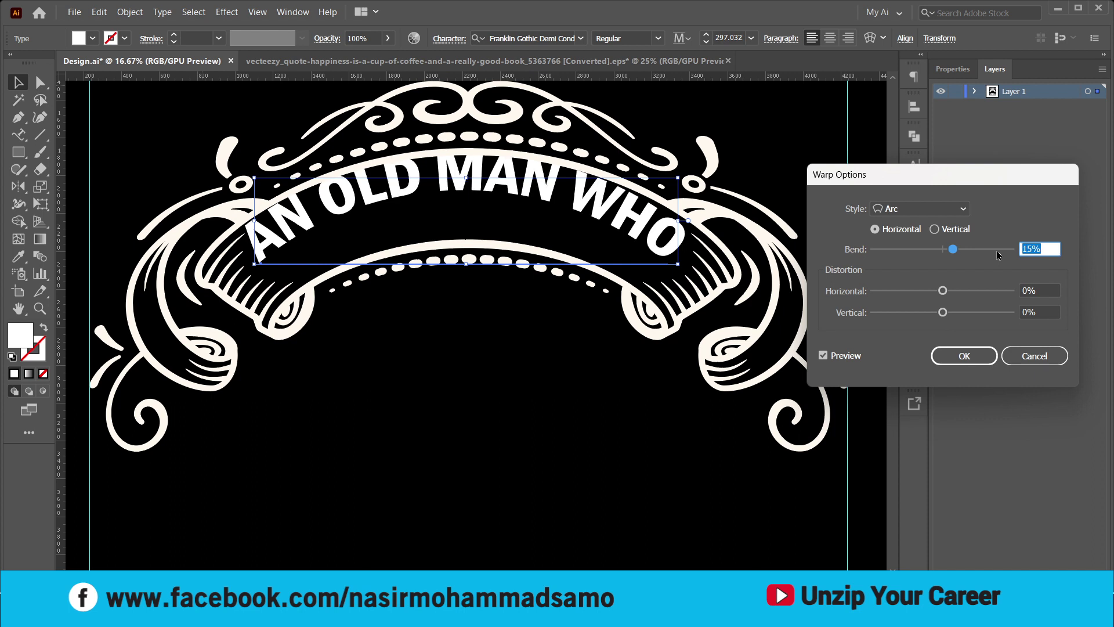
key("Return")
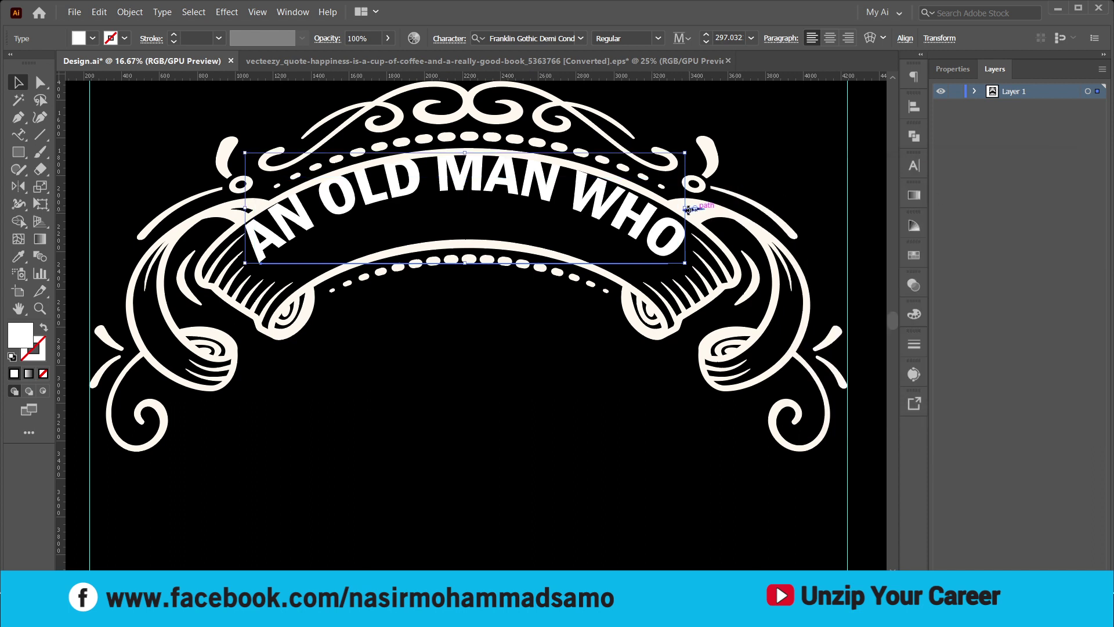
Scale the curved AN OLD MAN WHO text down to about 266 pt and centre it inside the banner
left_click_drag(689, 209, 664, 209)
left_click_drag(533, 192, 522, 220)
scroll(494, 219, "up", 1)
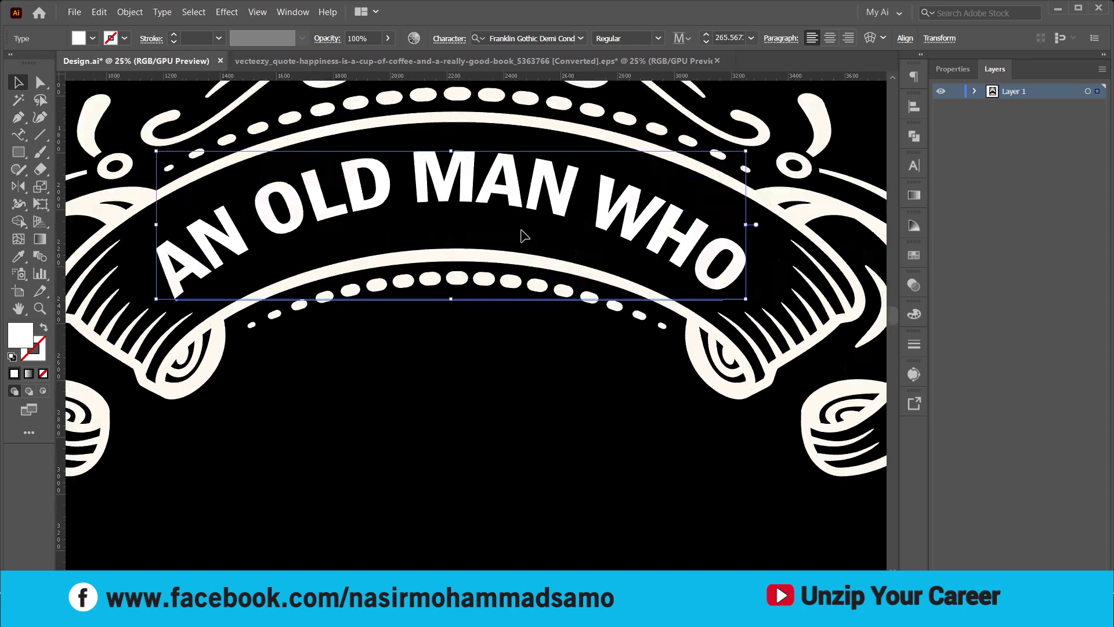
scroll(523, 230, "down", 1)
left_click(538, 310)
Expand the appearance of the warped AN OLD MAN WHO text
scroll(477, 272, "down", 3)
scroll(522, 314, "down", 2)
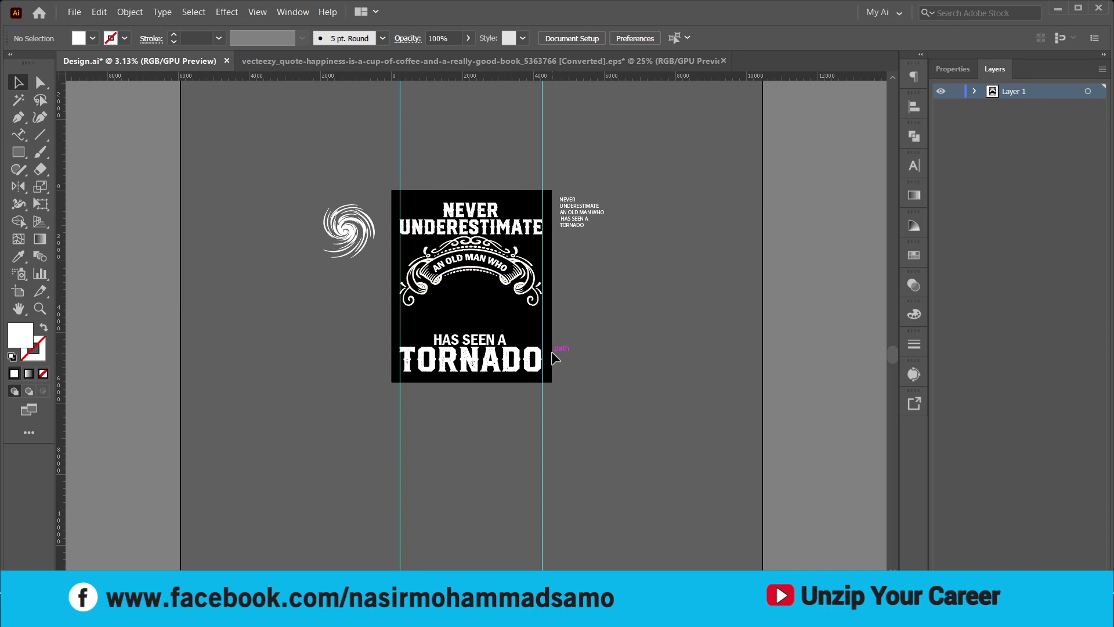
scroll(478, 318, "up", 1)
scroll(479, 315, "up", 2)
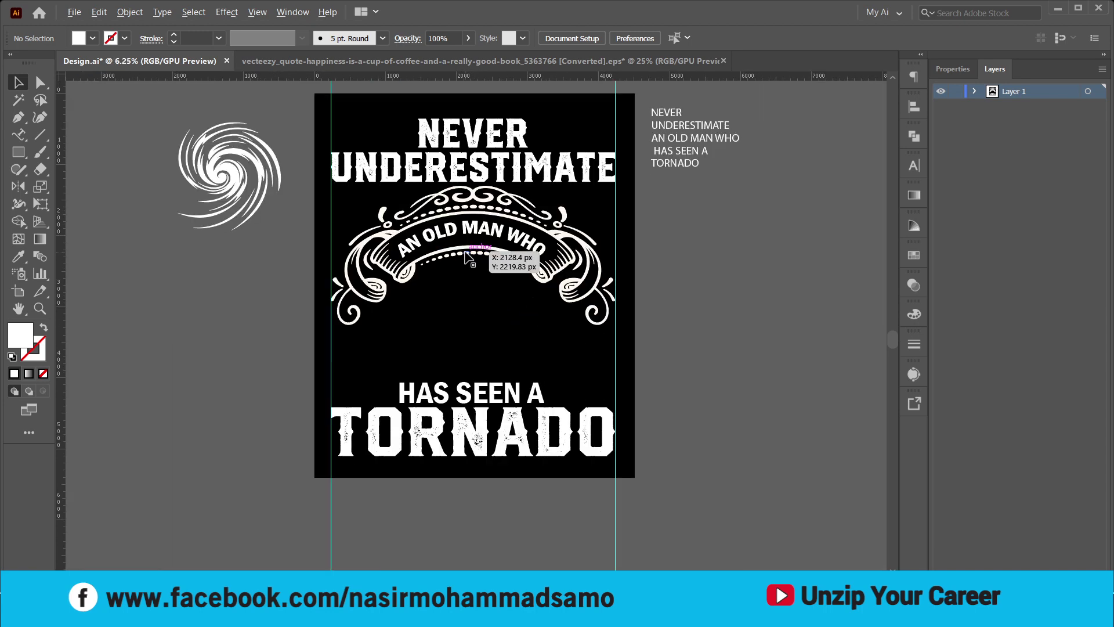
left_click(481, 250)
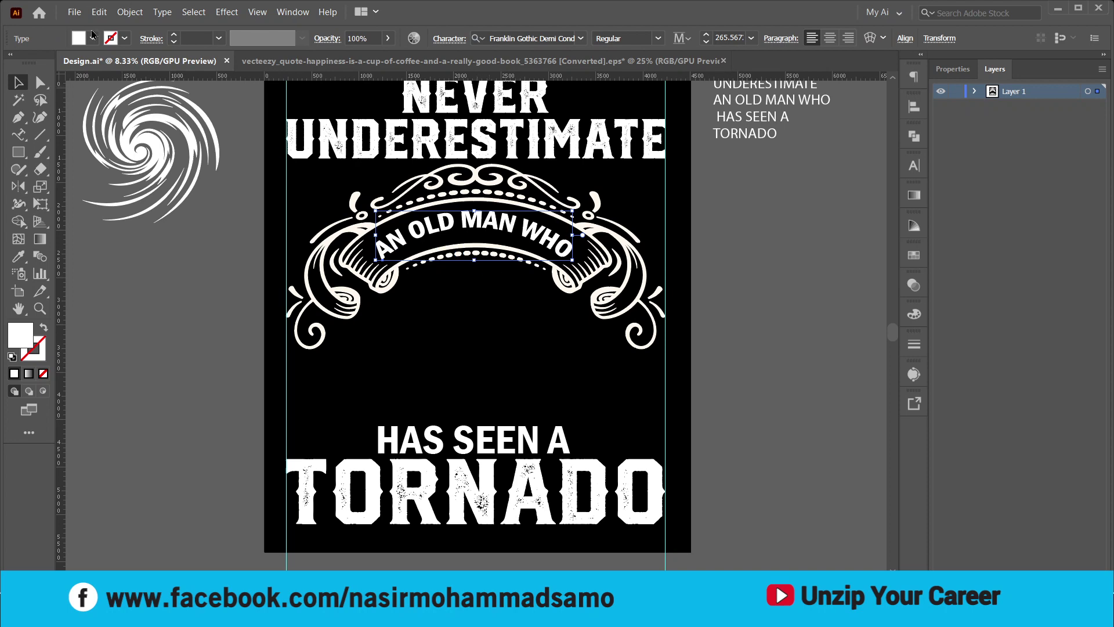
left_click(128, 12)
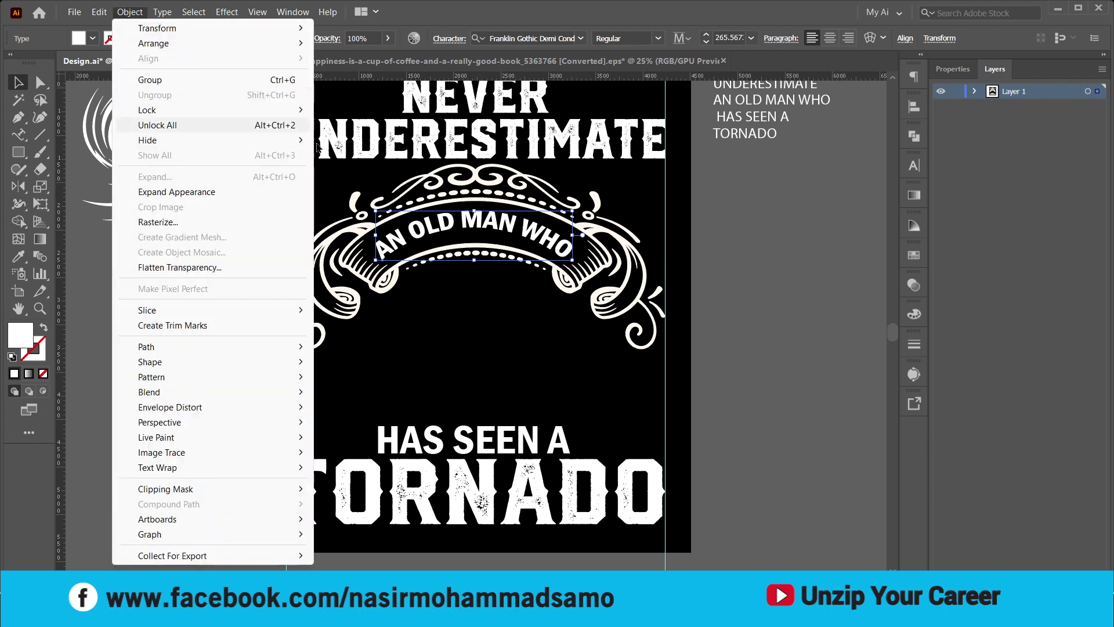
left_click(204, 193)
left_click(490, 314)
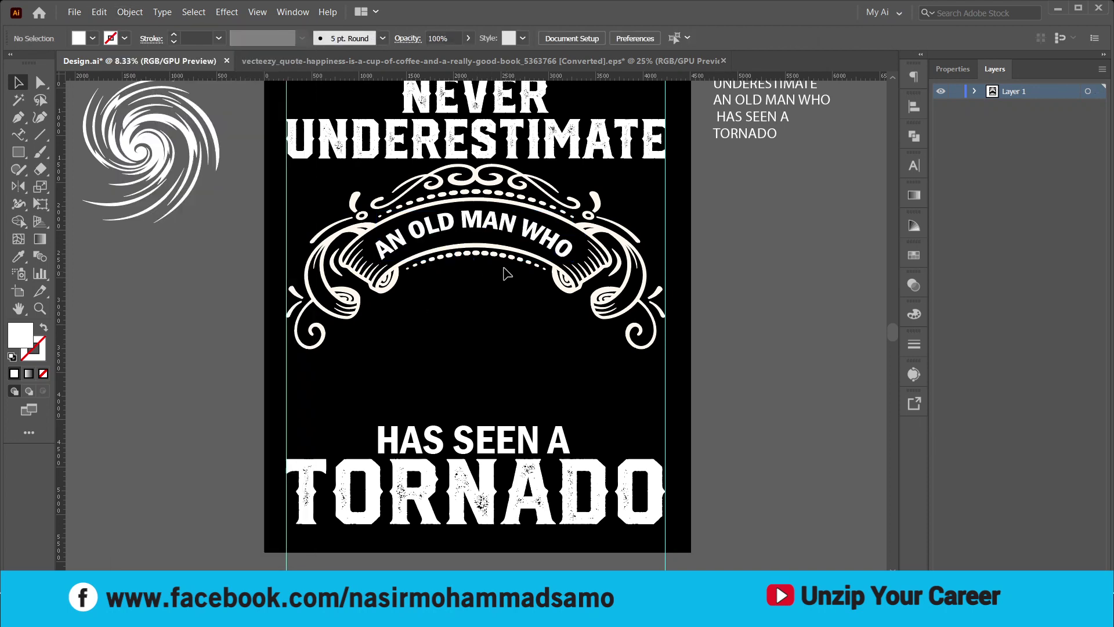
Convert the HAS SEEN A text to outlines
scroll(498, 267, "down", 1)
scroll(528, 285, "down", 1)
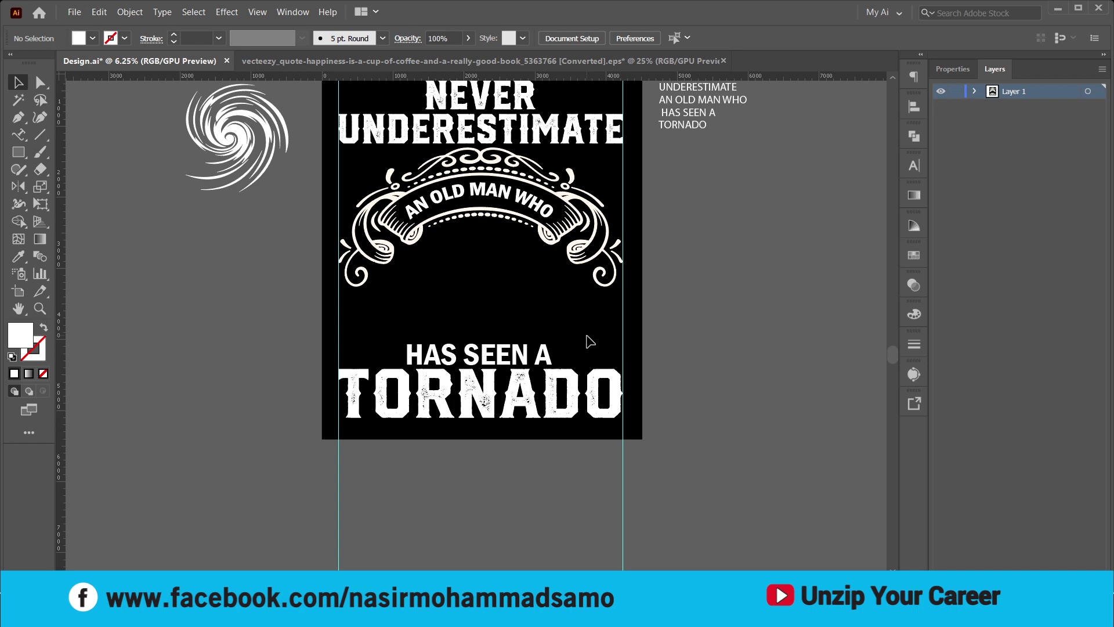
left_click(554, 363)
scroll(554, 361, "up", 2)
right_click(531, 350)
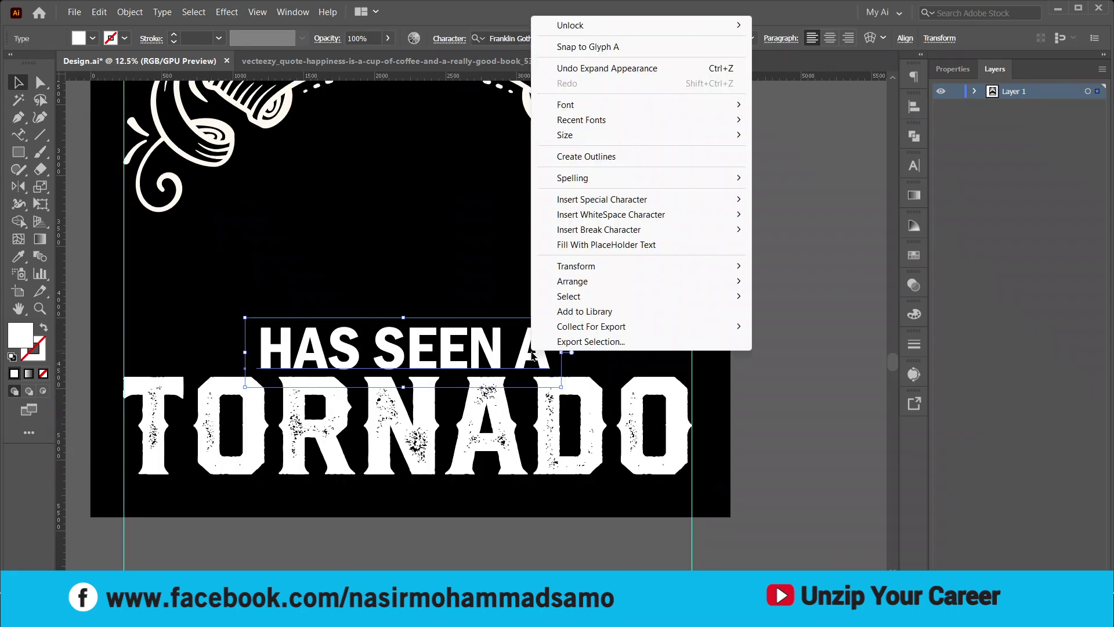
left_click(586, 157)
scroll(549, 338, "down", 2)
scroll(548, 337, "up", 2)
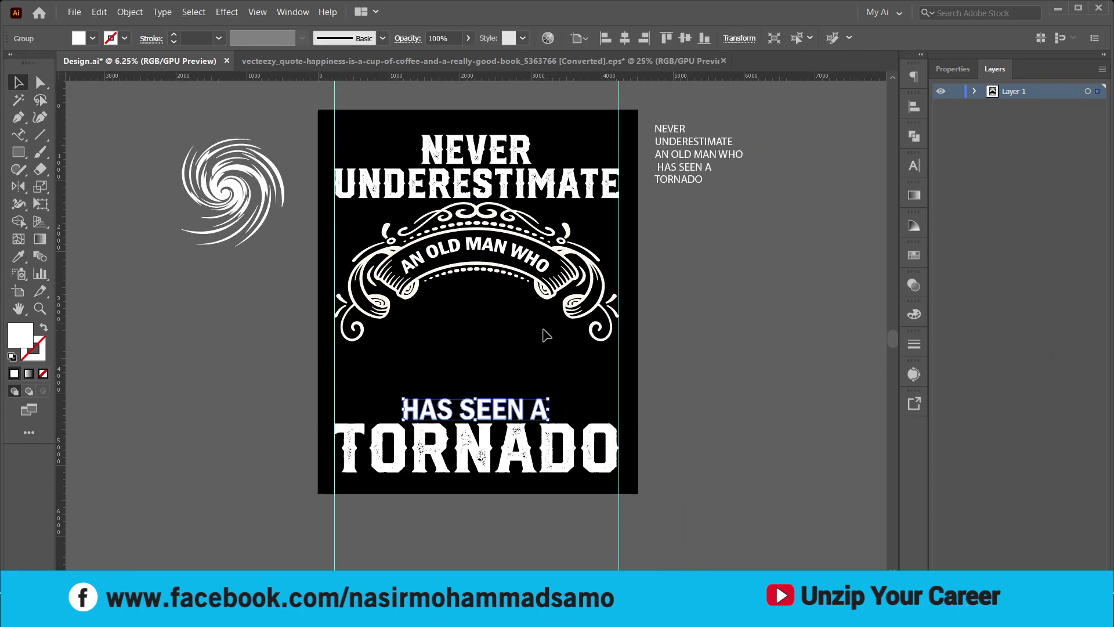
Try duplicating all the lettering and the ribbon onto the empty canvas beside the artboard, and undo the copy
left_click_drag(407, 122, 494, 491)
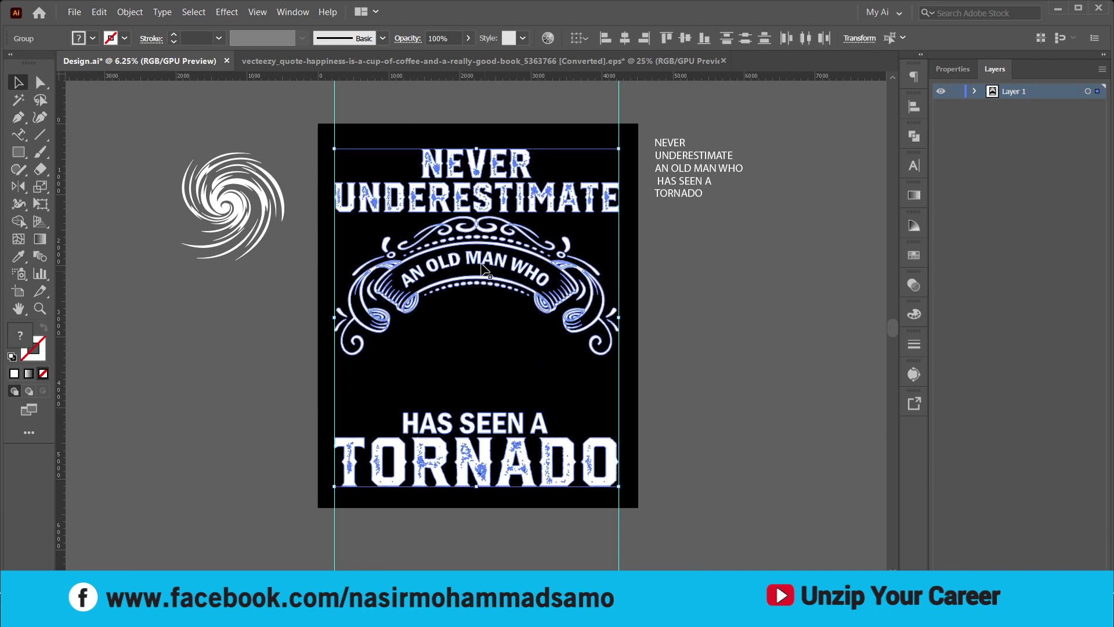
scroll(468, 239, "down", 1)
left_click_drag(470, 240, 694, 251)
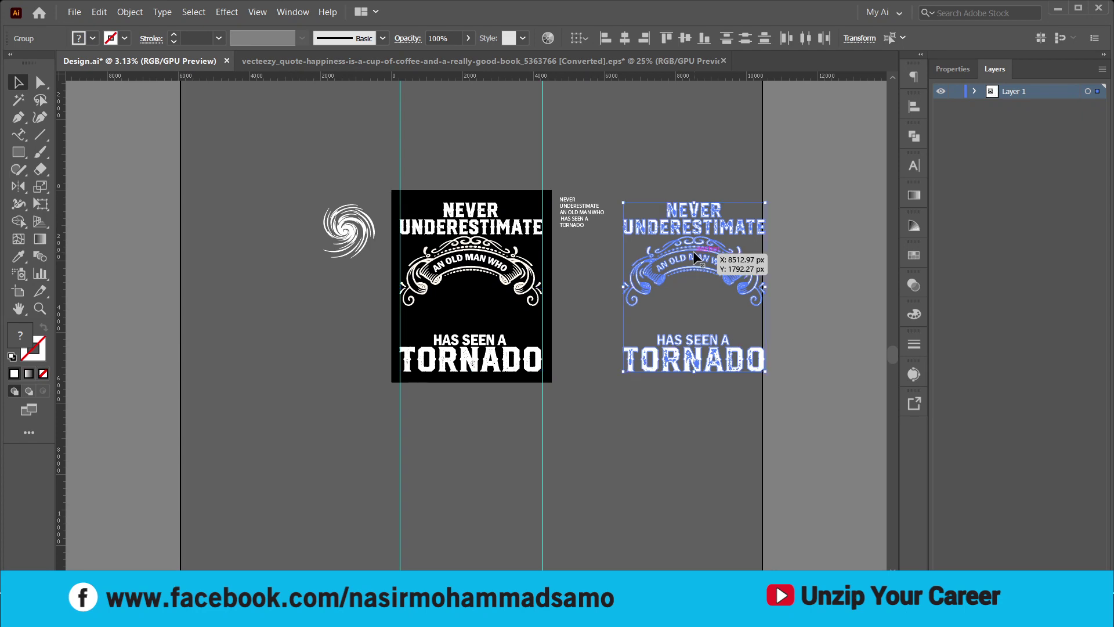
key("ctrl+z")
left_click(566, 243)
Examine the alignment of the NEVER UNDERESTIMATE lettering and the ribbon on the artboard
scroll(469, 234, "up", 3)
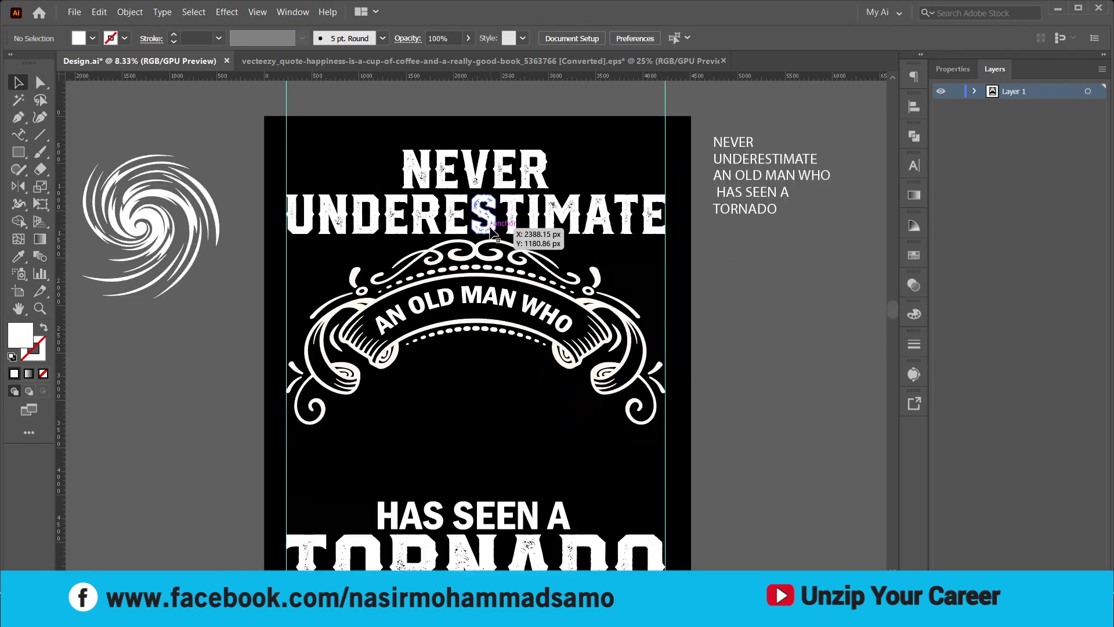
left_click(492, 230)
scroll(493, 231, "up", 2)
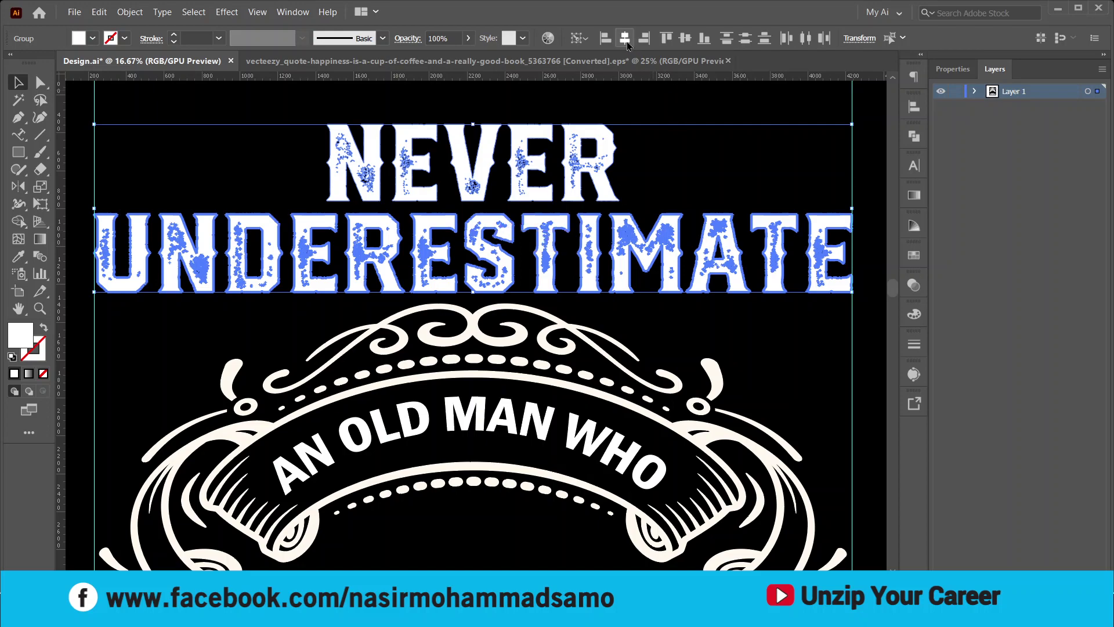
left_click(647, 145)
scroll(646, 144, "down", 2)
scroll(638, 151, "down", 1)
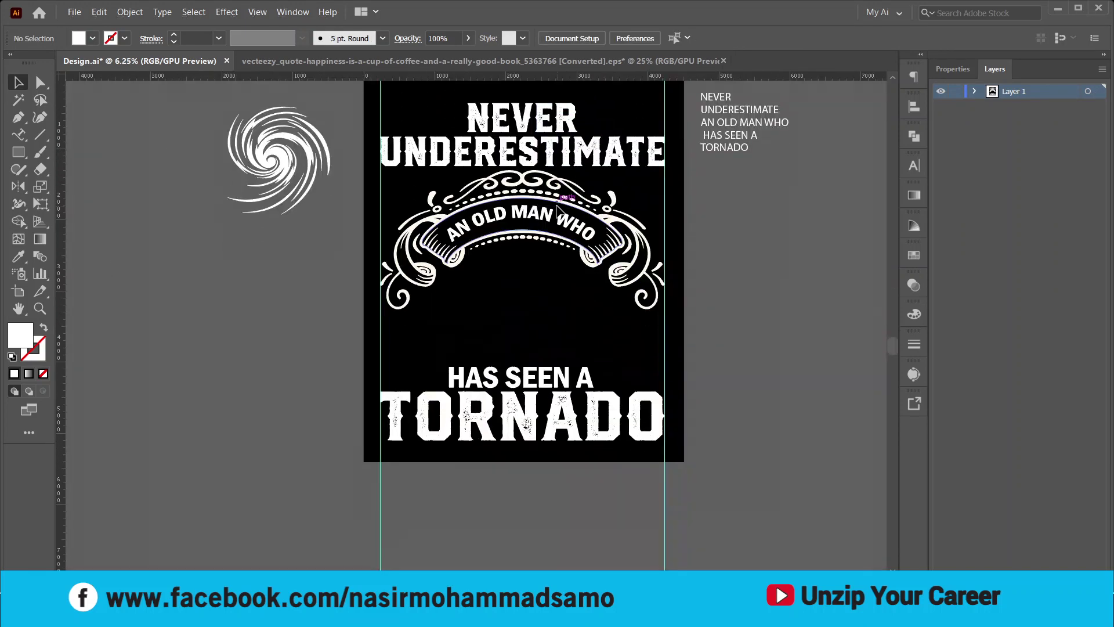
scroll(546, 184, "up", 1)
left_click(546, 186)
scroll(549, 187, "down", 3)
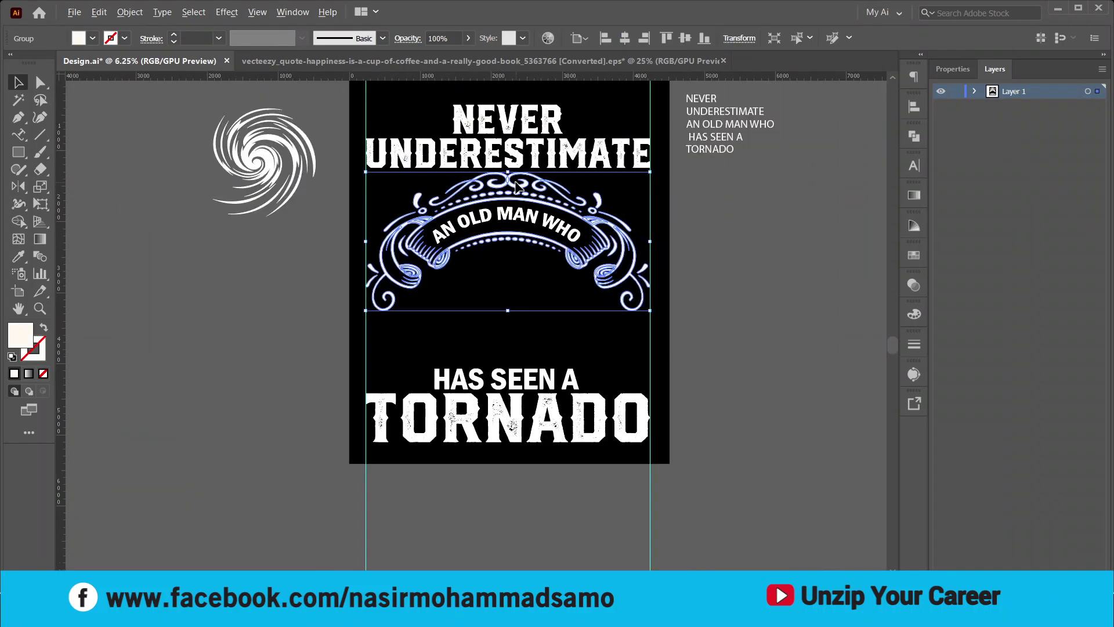
left_click(595, 224)
scroll(450, 212, "up", 2)
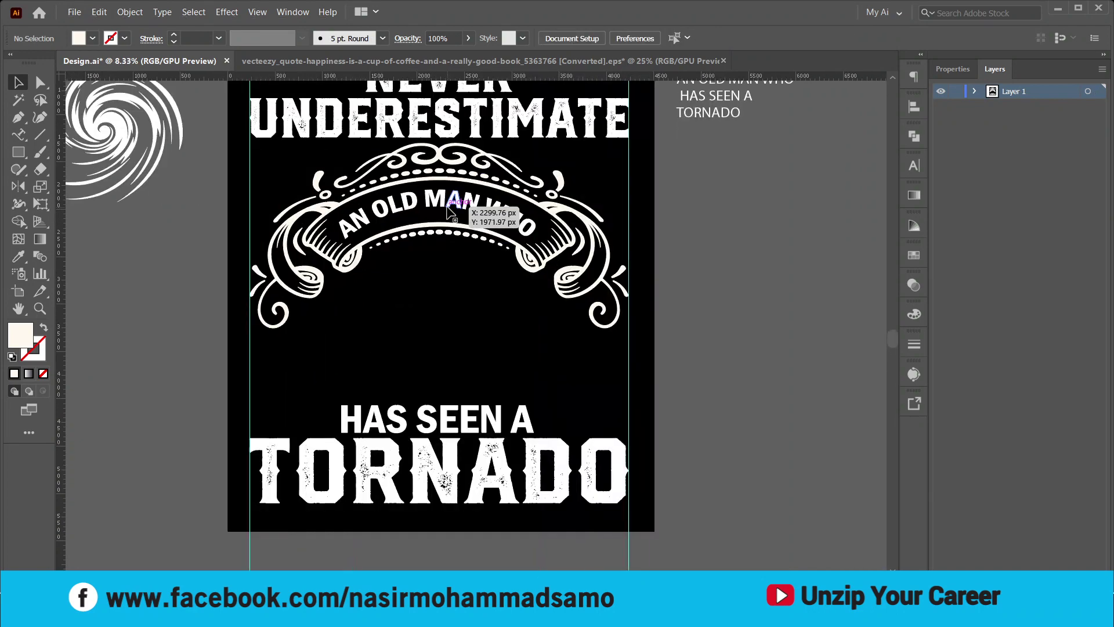
Examine the TORNADO lettering and the empty space between the curved ribbon and HAS SEEN A on the artboard
scroll(448, 255, "down", 2)
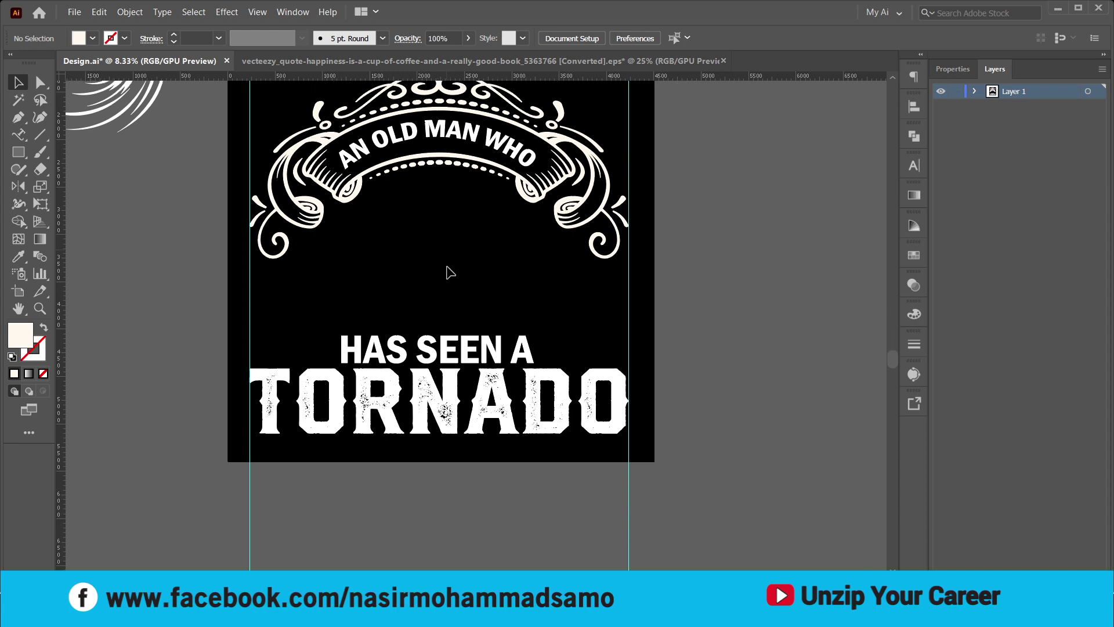
scroll(476, 278, "down", 1)
scroll(499, 322, "up", 3)
left_click(547, 323)
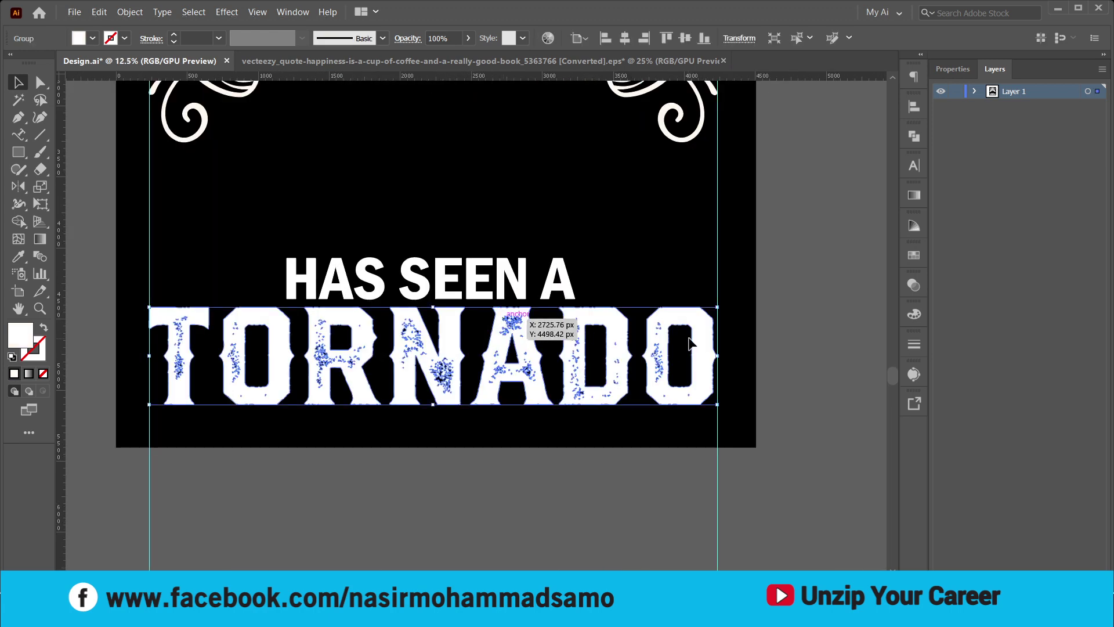
scroll(716, 348, "up", 2)
scroll(713, 332, "down", 2)
scroll(695, 335, "up", 1)
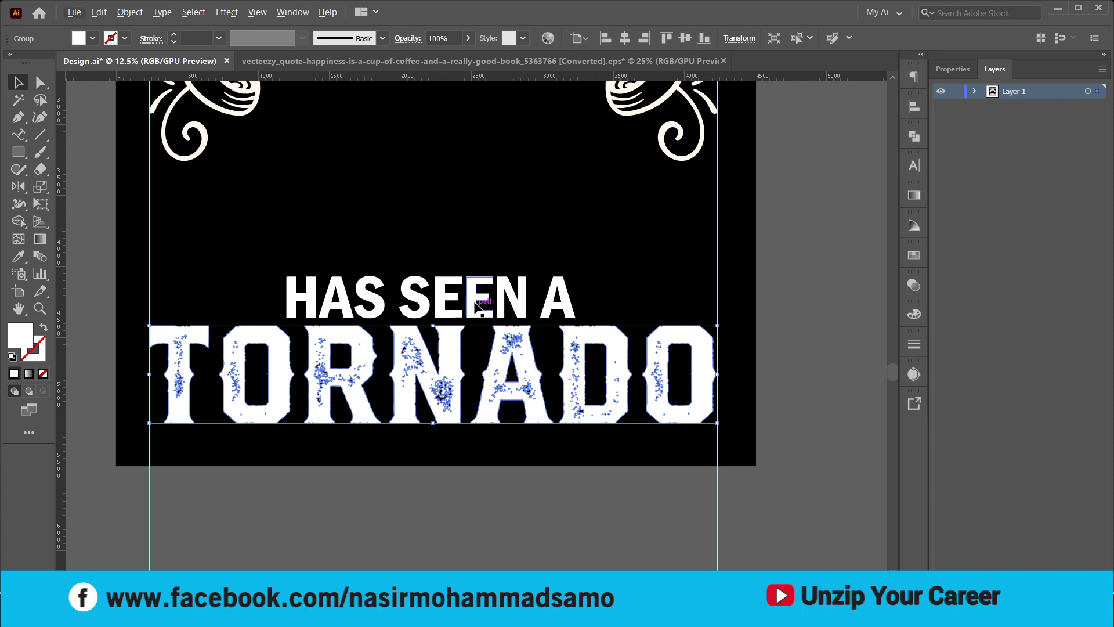
key("alt")
scroll(475, 303, "down", 3, "alt")
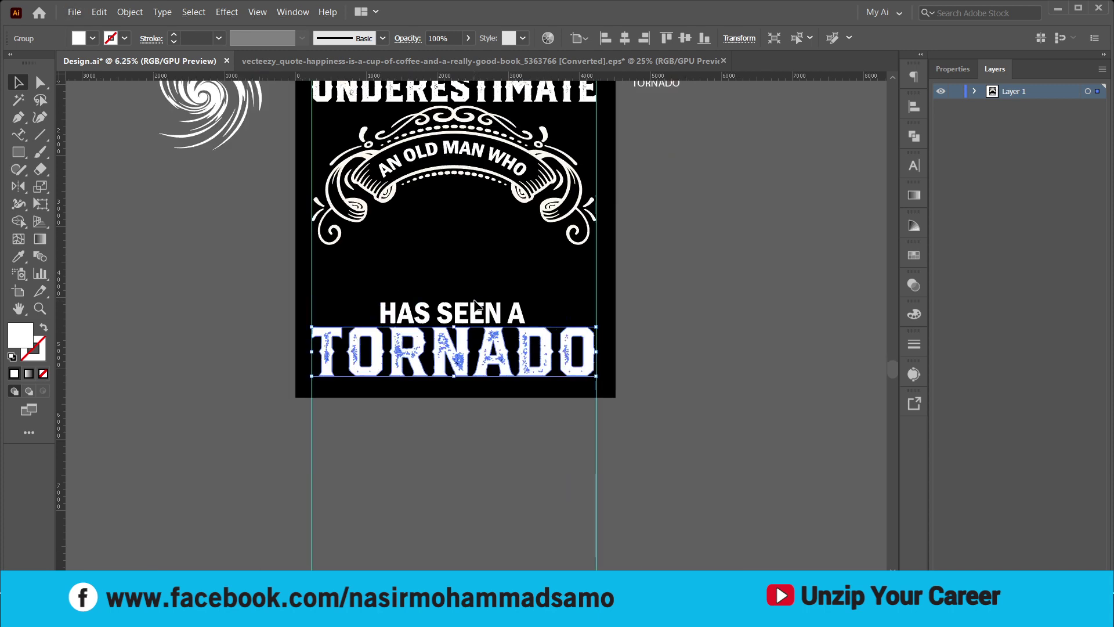
scroll(472, 304, "up", 2, "alt")
scroll(494, 211, "down", 1, "alt")
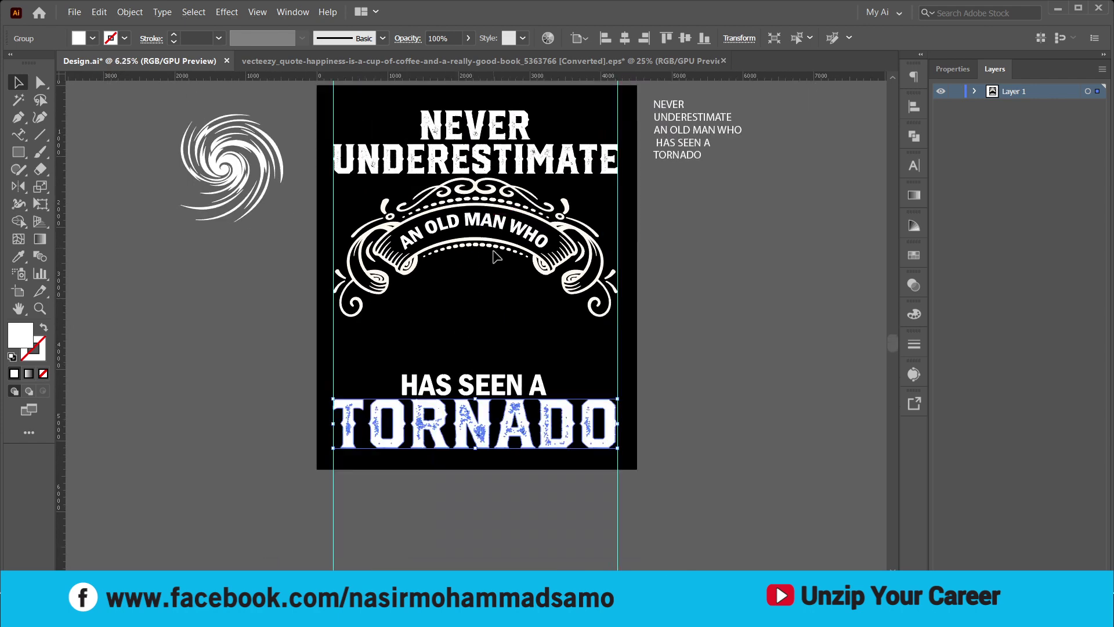
scroll(496, 258, "right", 2)
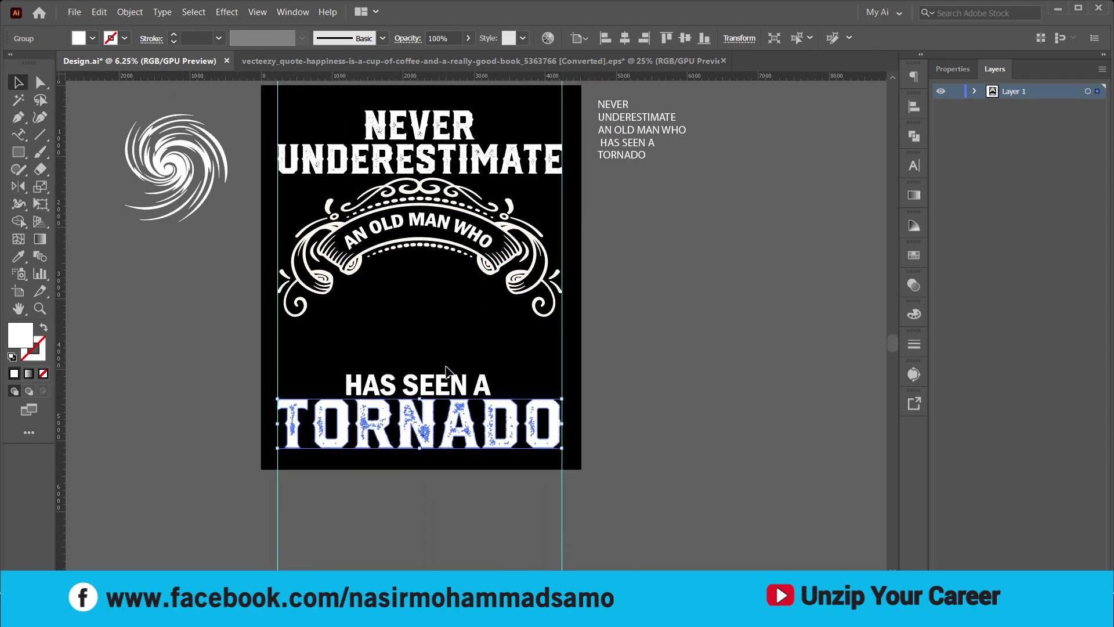
key("ctrl+shift+a")
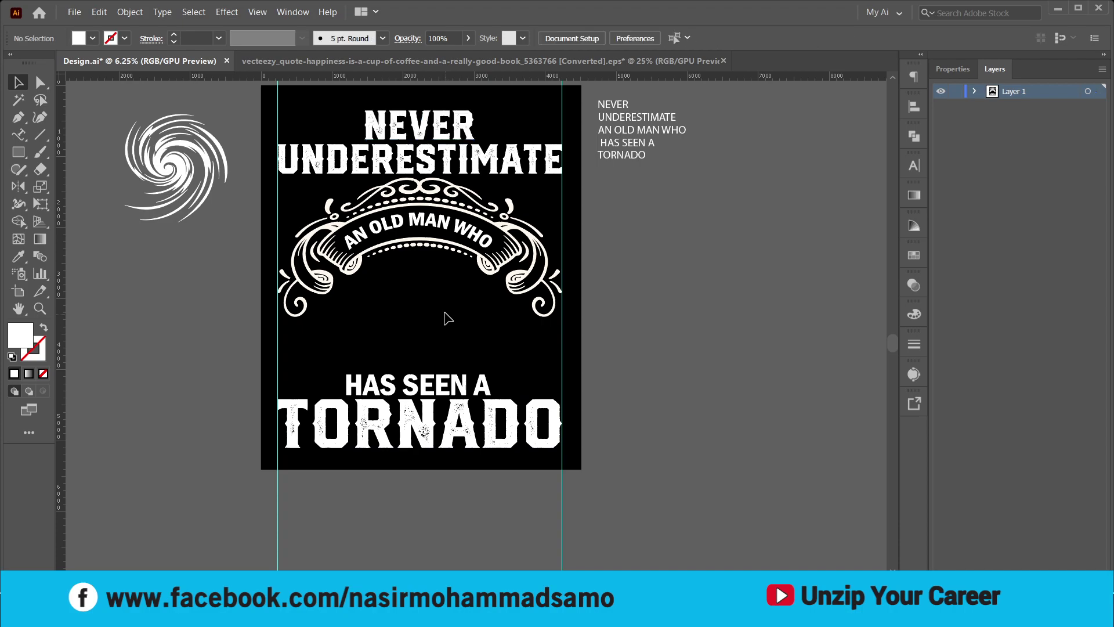
scroll(448, 318, "up", 1, "alt")
scroll(456, 314, "down", 1, "alt")
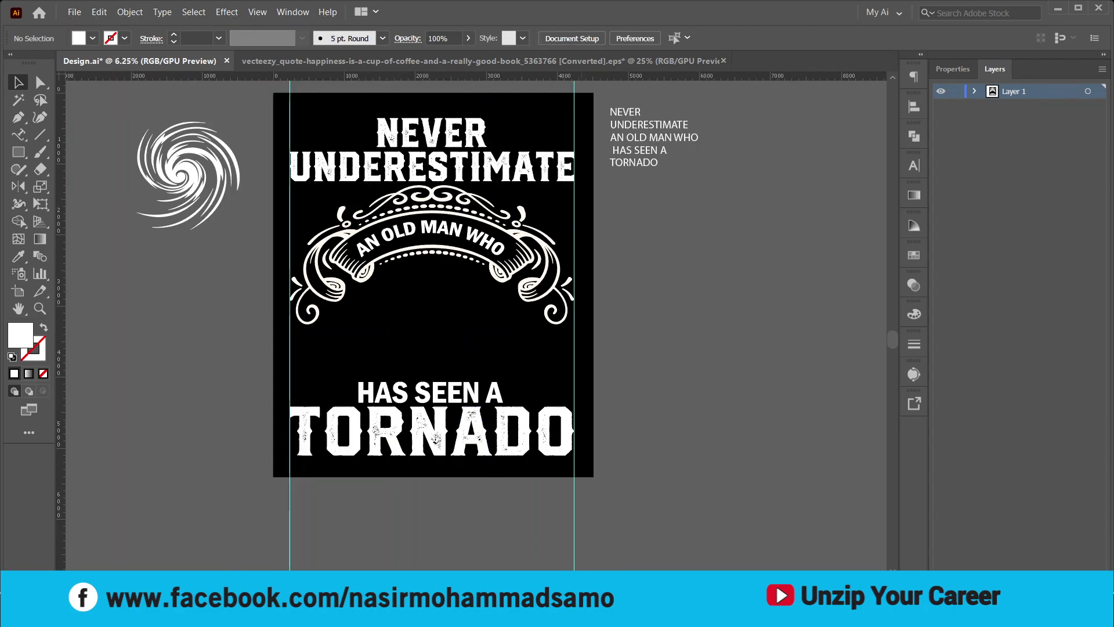
Switch to File Explorer, browse the Ribbon folder and open the Retro_vintage_ribbons_collection_vector_illustration file in Illustrator
mouse_move(519, 613)
left_click(508, 554)
scroll(393, 234, "up", 12)
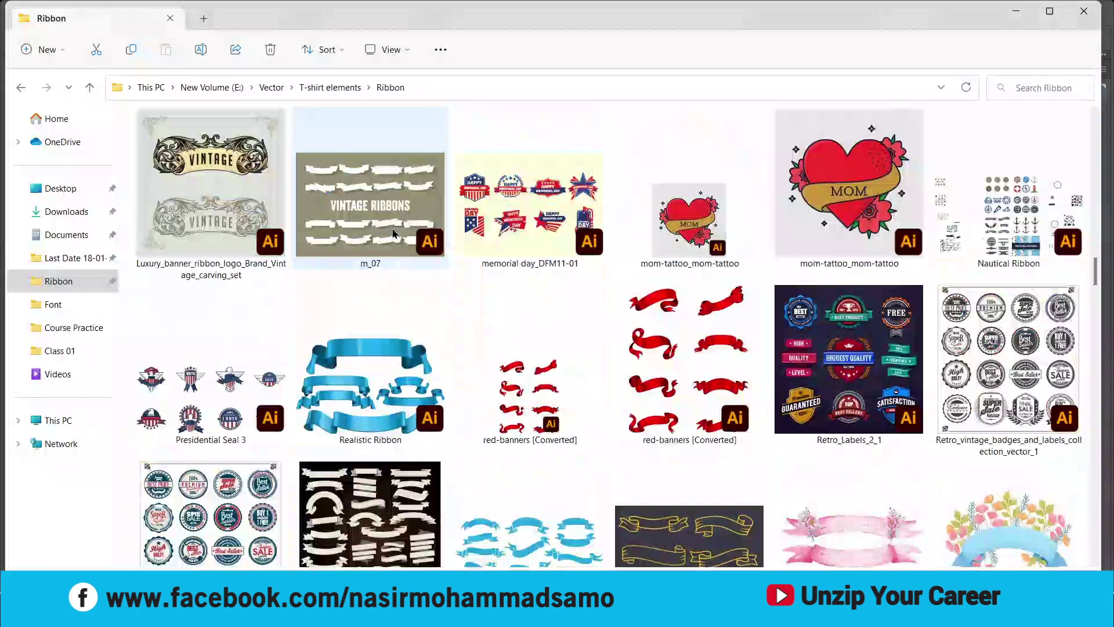
scroll(392, 234, "up", 10)
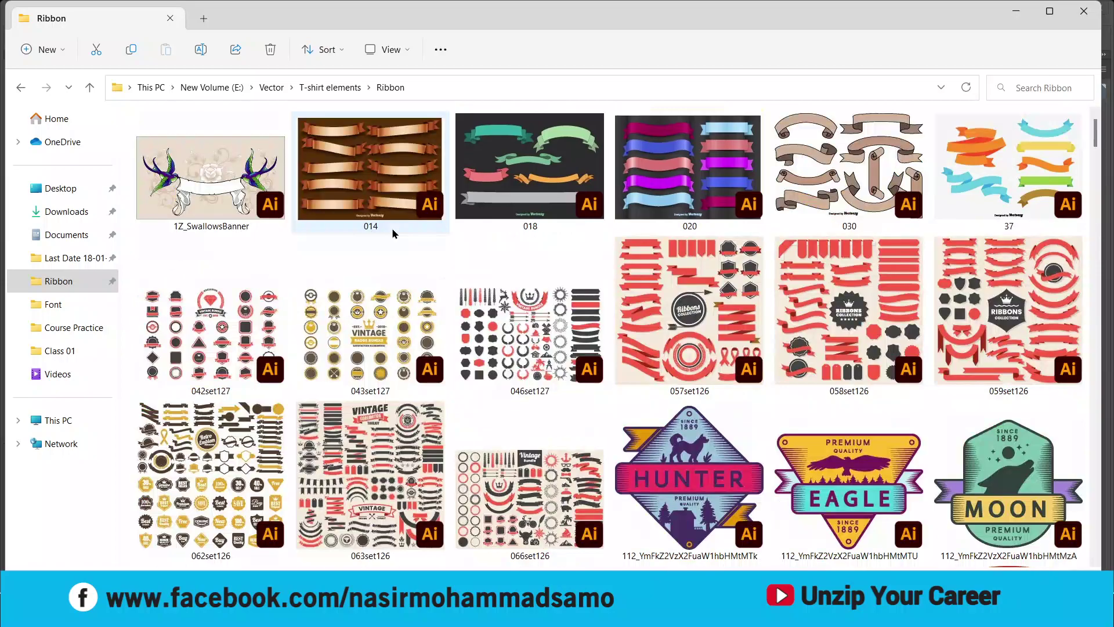
scroll(392, 233, "down", 20)
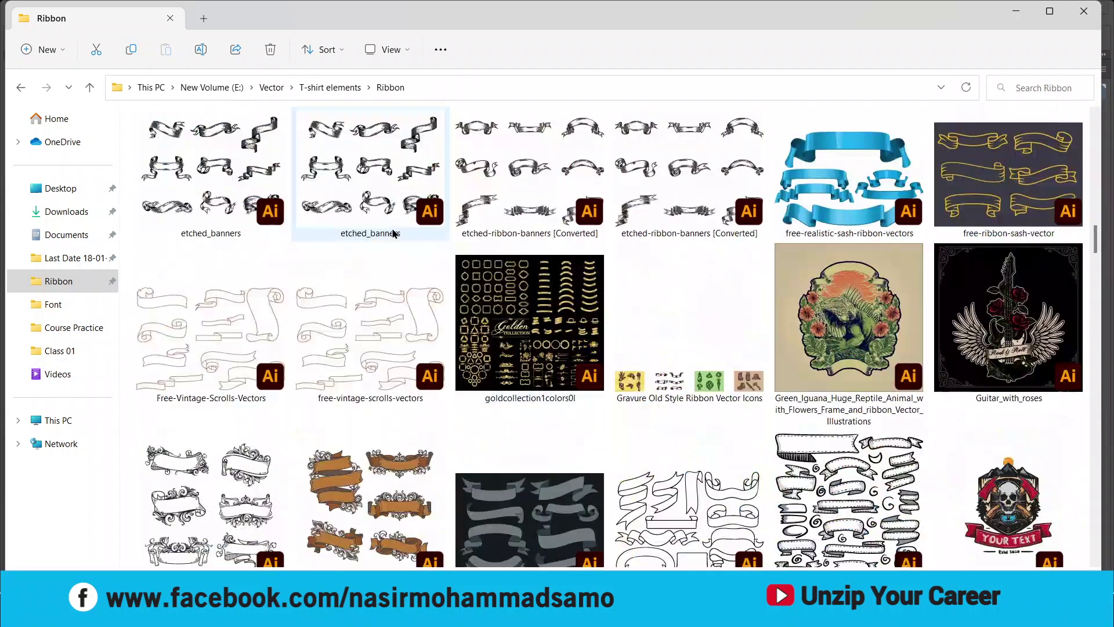
scroll(392, 233, "down", 8)
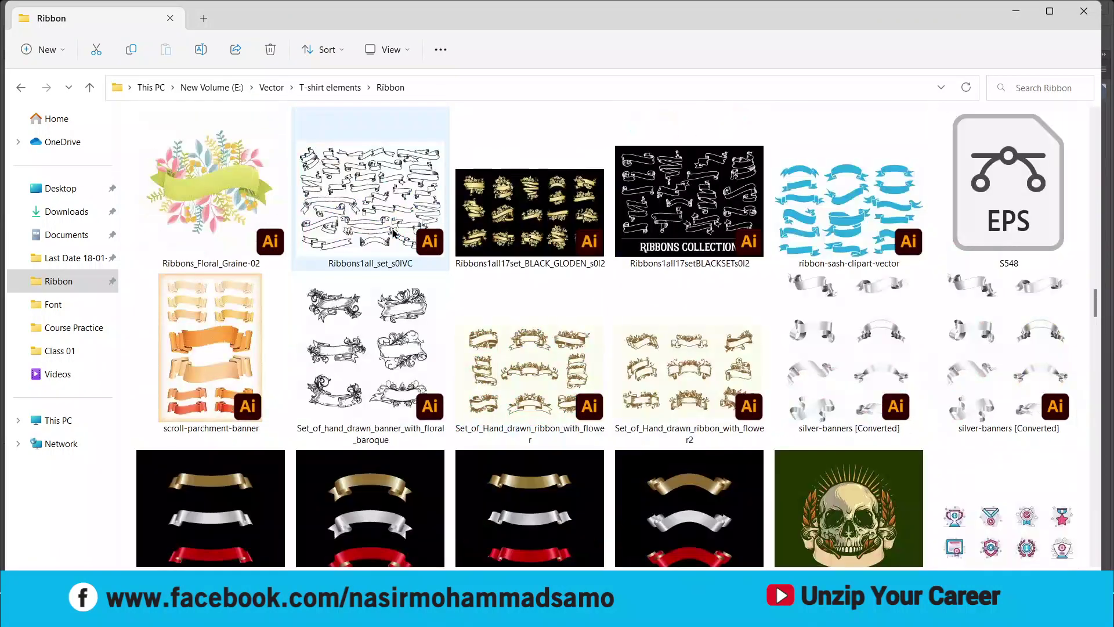
scroll(371, 293, "up", 4)
left_click(366, 297)
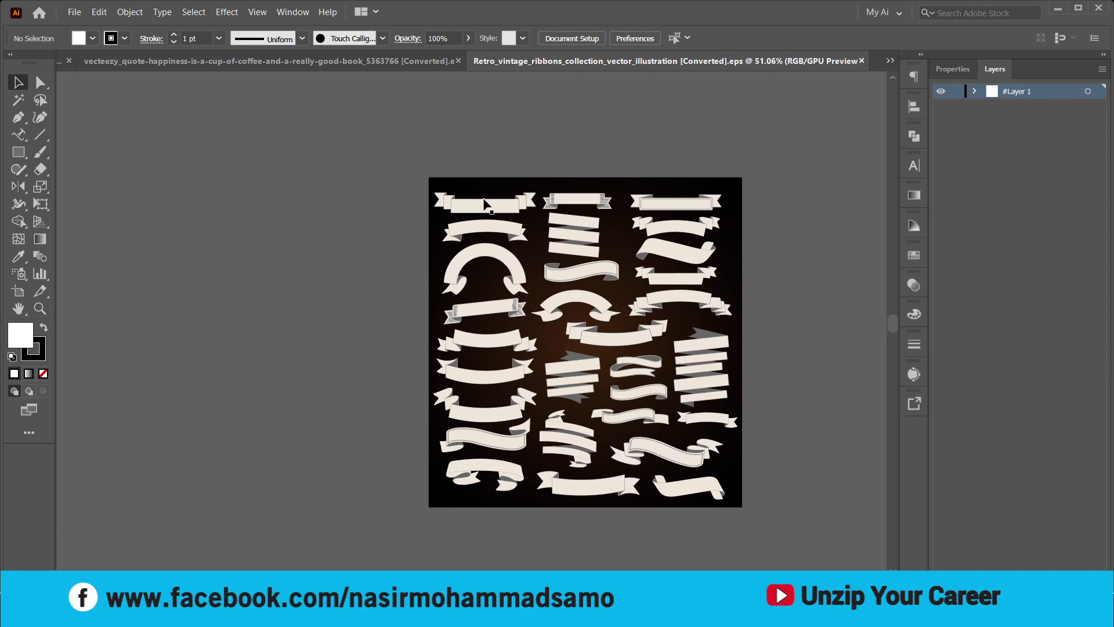
Isolate the straight banner with hatched ends at the top centre of the ribbon sheet and cut it from the collection
scroll(484, 204, "up", 2)
scroll(482, 220, "down", 5)
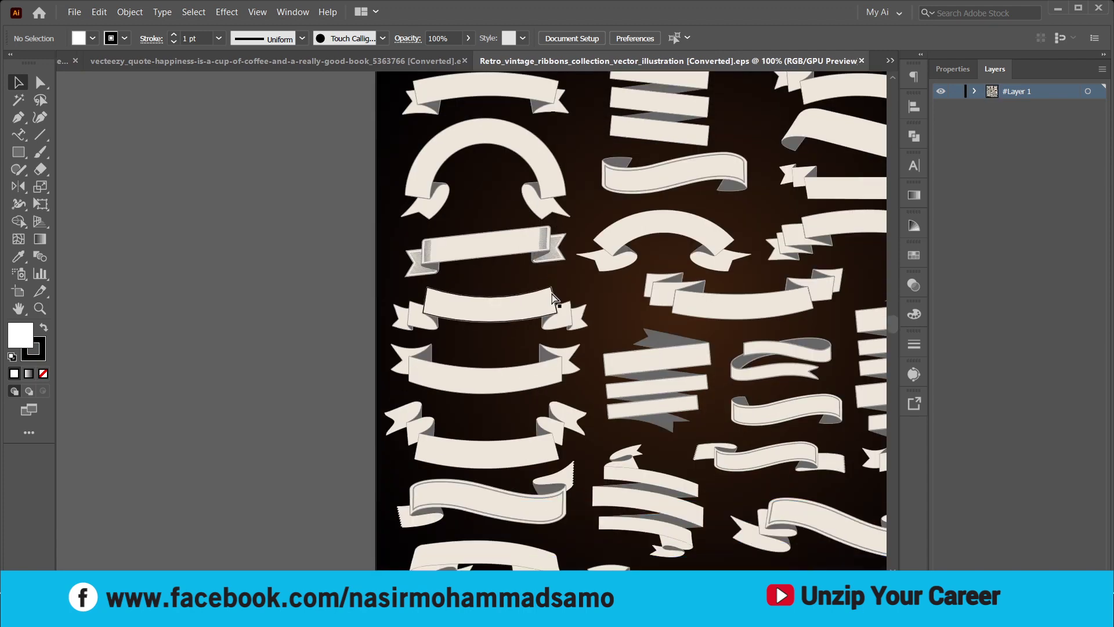
scroll(553, 296, "down", 1)
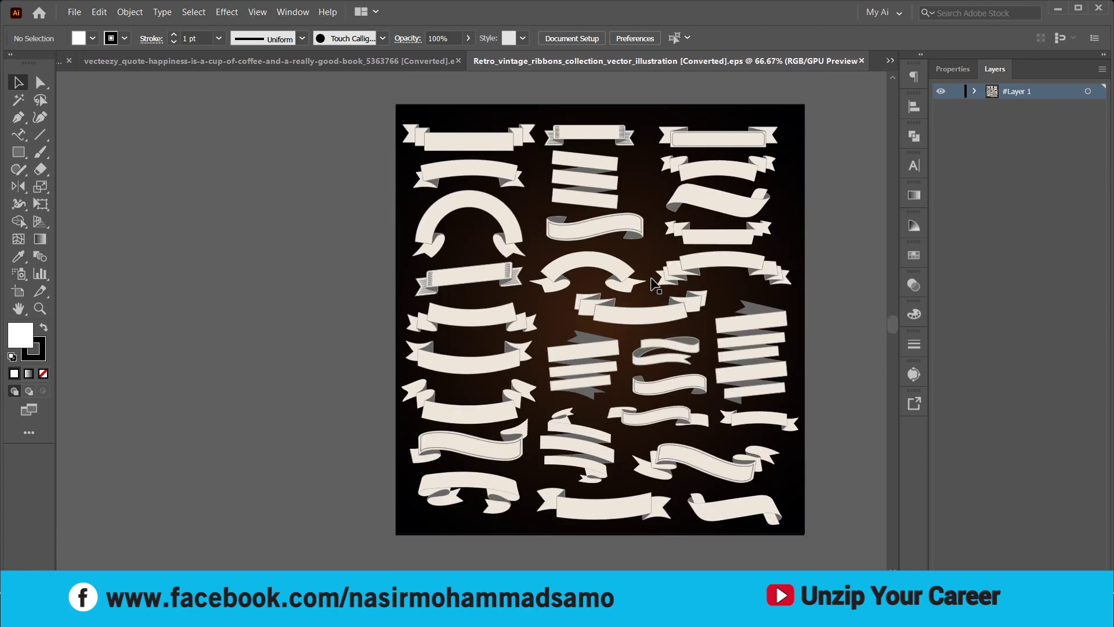
scroll(597, 141, "up", 4)
scroll(583, 152, "up", 1)
left_click(580, 140)
scroll(601, 241, "up", 1)
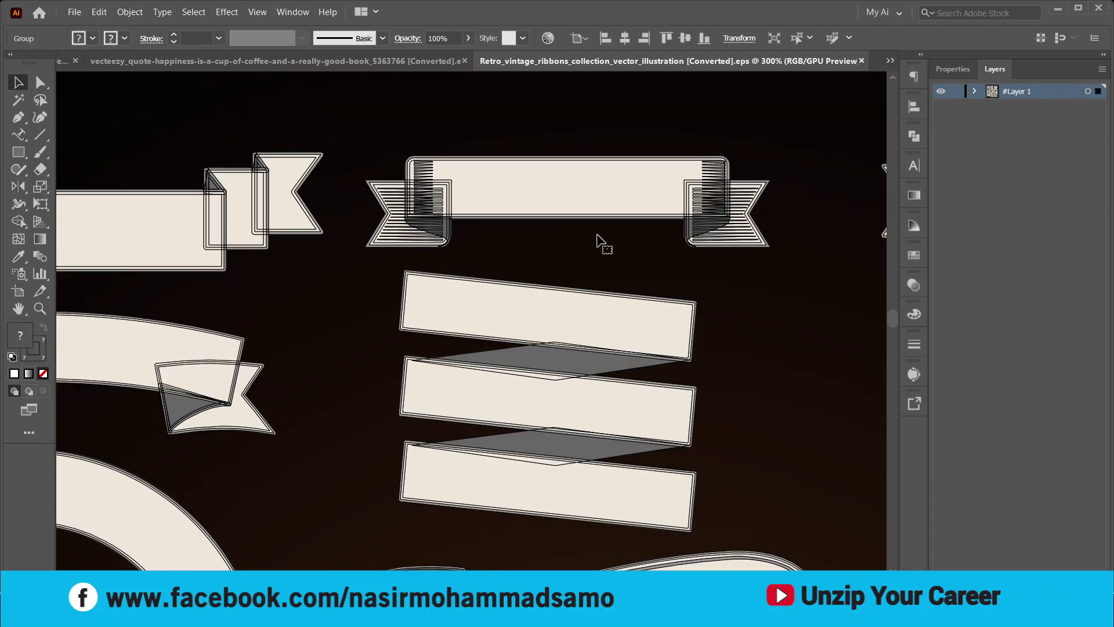
double_click(596, 195)
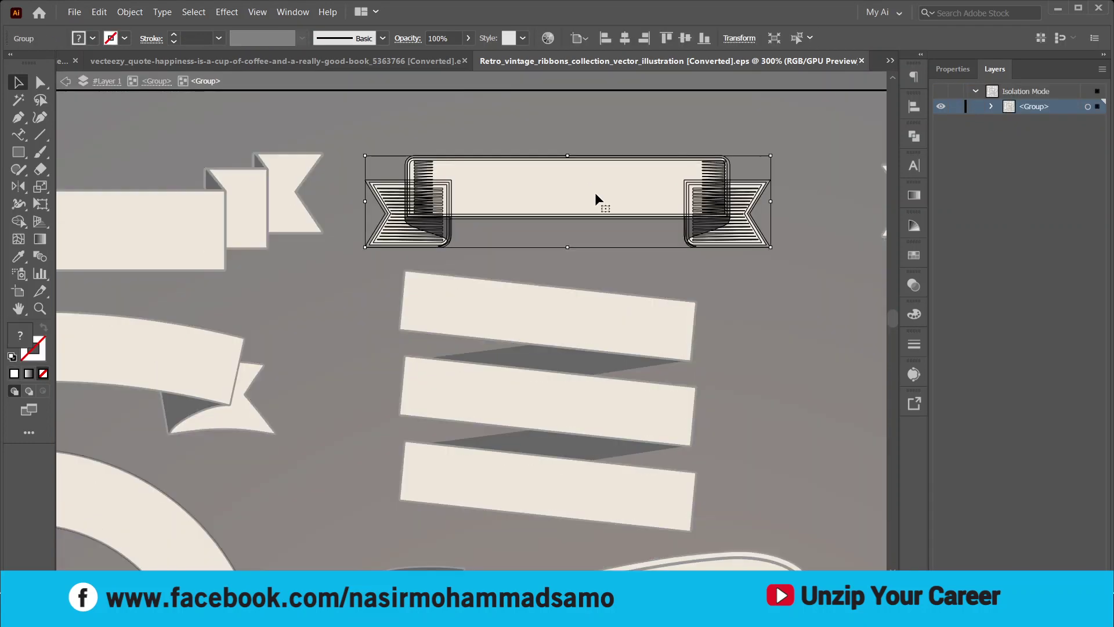
key("Delete")
double_click(837, 97)
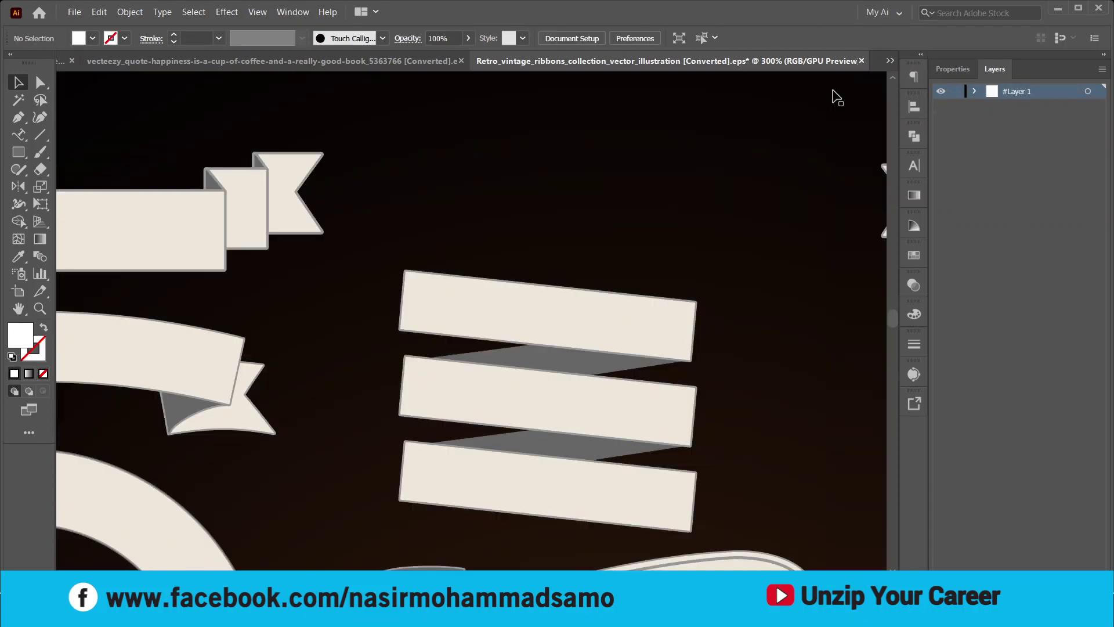
Paste the cut banner into Design.ai, enlarge it and place it just above the HAS SEEN A text
left_click(892, 62)
left_click(831, 69)
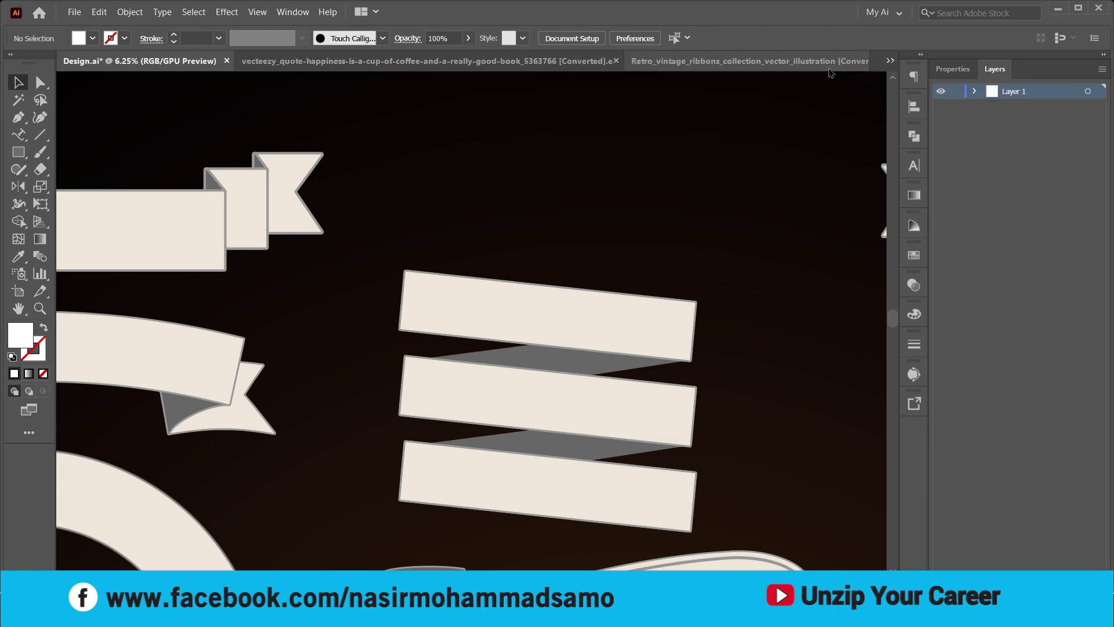
scroll(511, 325, "down", 2)
scroll(479, 304, "up", 3)
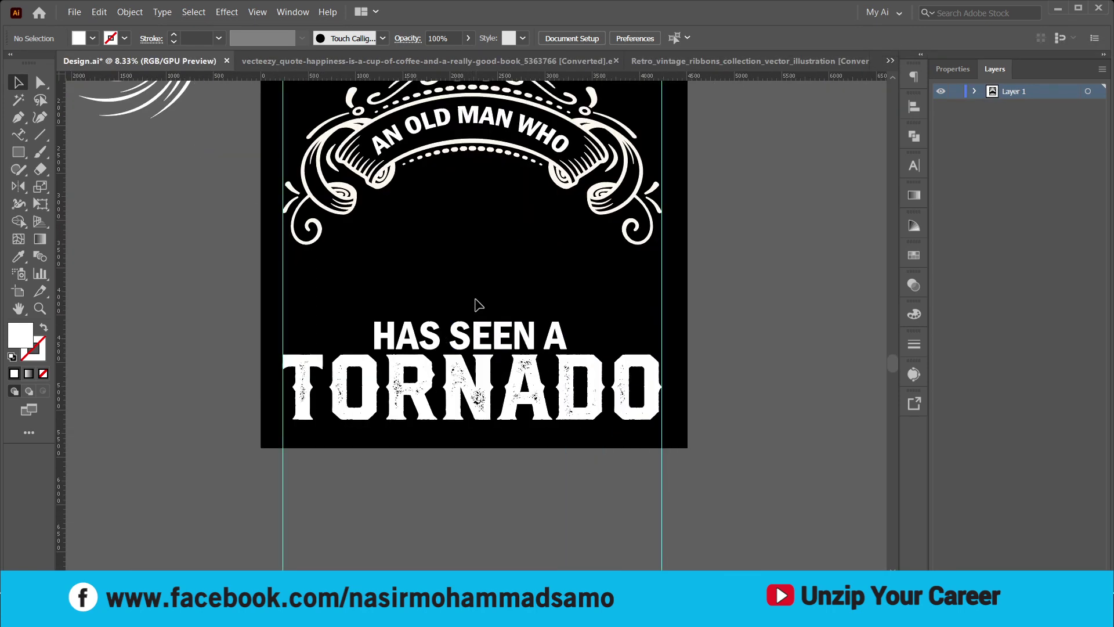
left_click(476, 329)
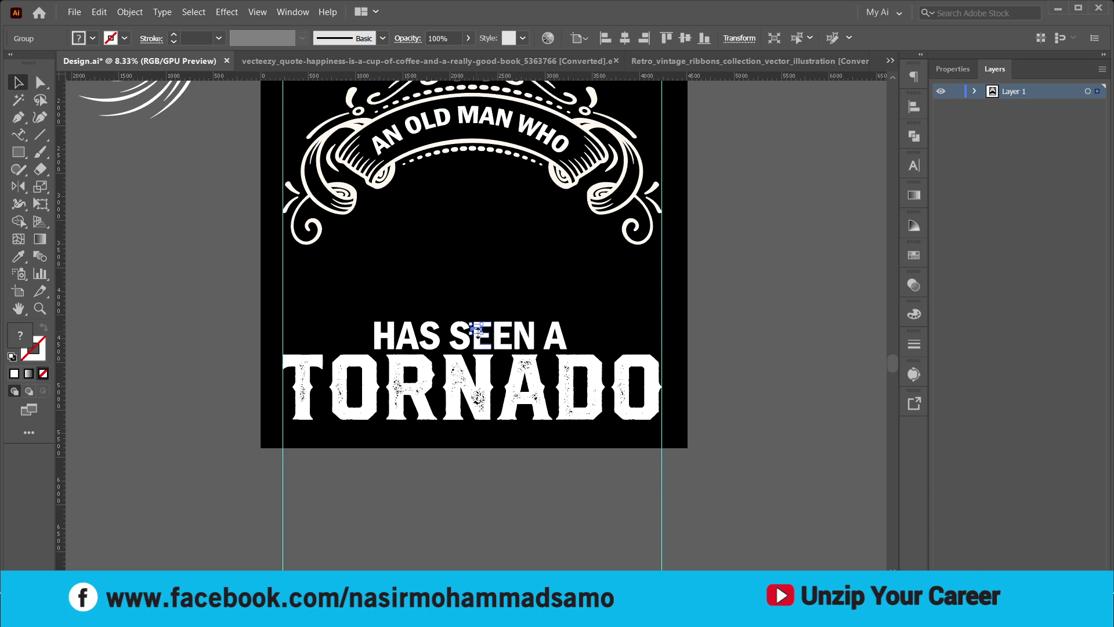
left_click_drag(483, 331, 695, 475)
left_click_drag(537, 345, 433, 298)
Examine the banner's grey outline, hatching and folded ends up close against the black background
scroll(433, 298, "up", 2)
left_click(451, 257)
left_click(467, 277)
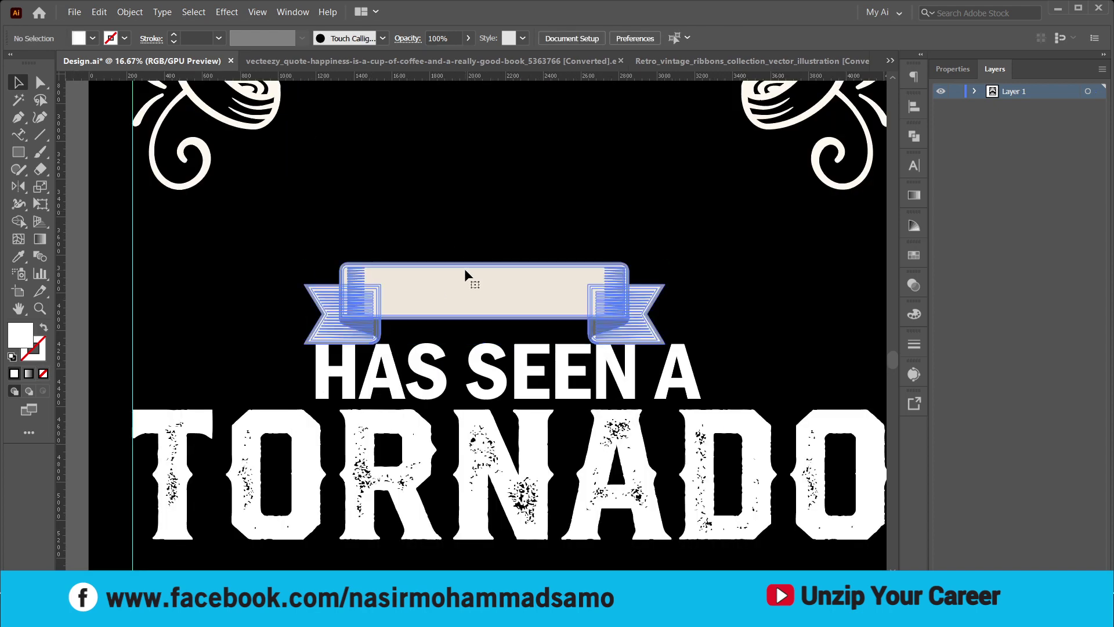
scroll(420, 229, "up", 3)
left_click(426, 226)
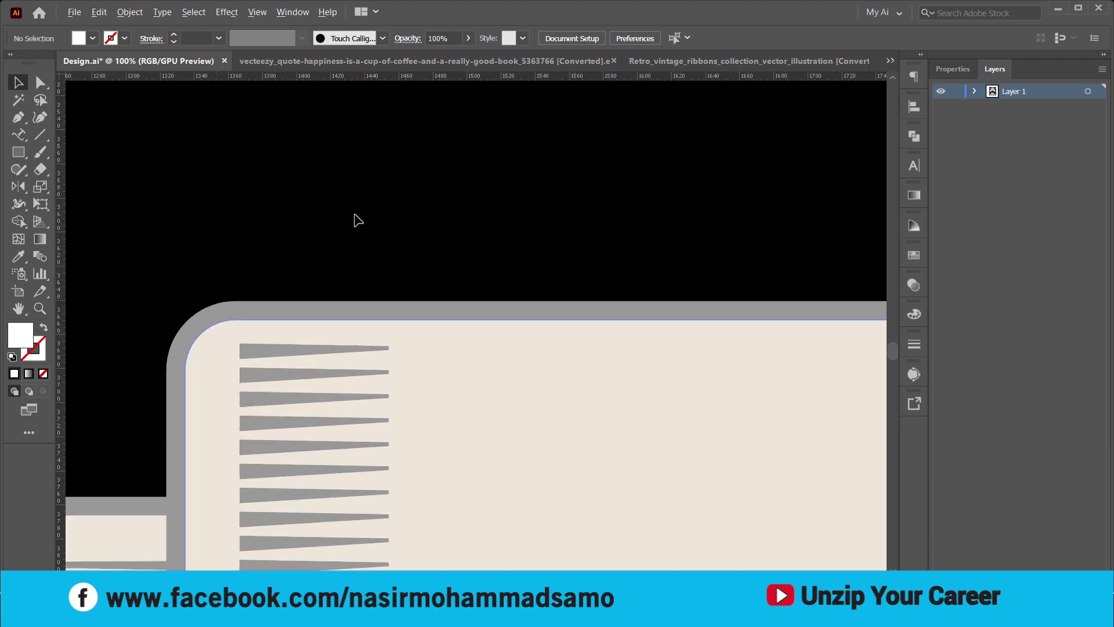
scroll(297, 213, "down", 2)
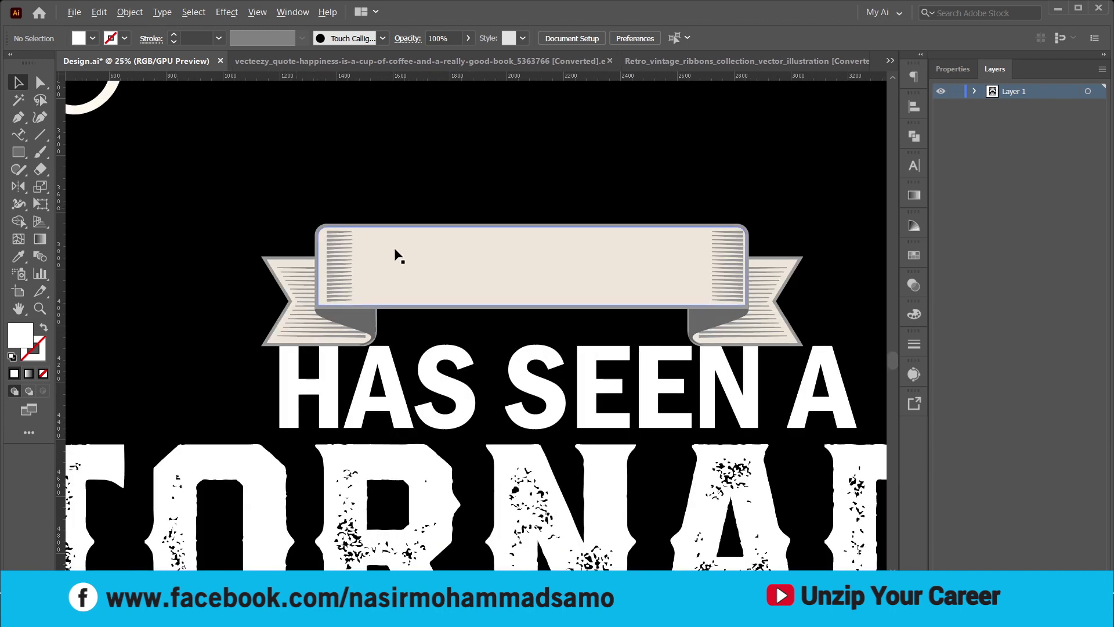
scroll(679, 262, "down", 1)
scroll(679, 262, "down", 1)
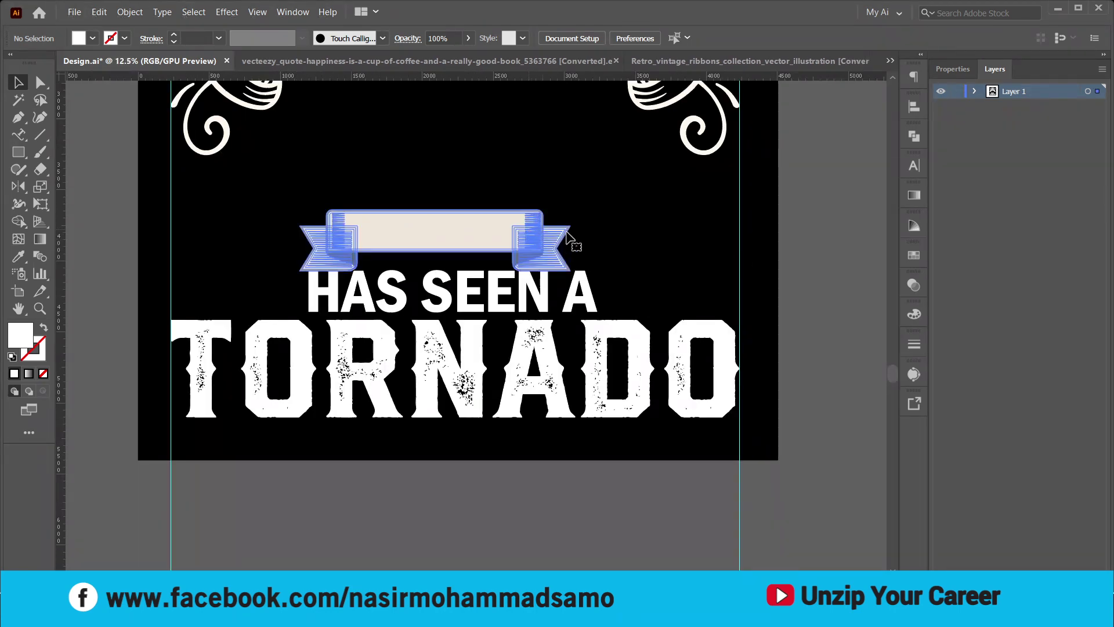
left_click(550, 227)
scroll(494, 181, "up", 4)
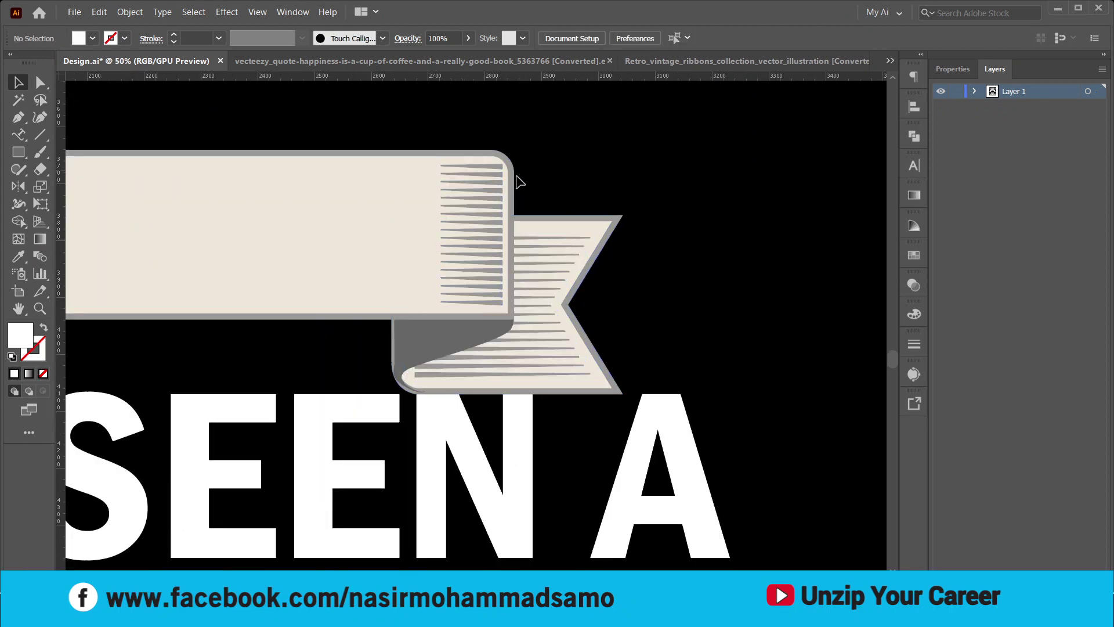
scroll(518, 179, "down", 5)
Move the banner off the artboard onto the empty canvas beside the TORNADO lettering
left_click_drag(372, 208, 733, 298)
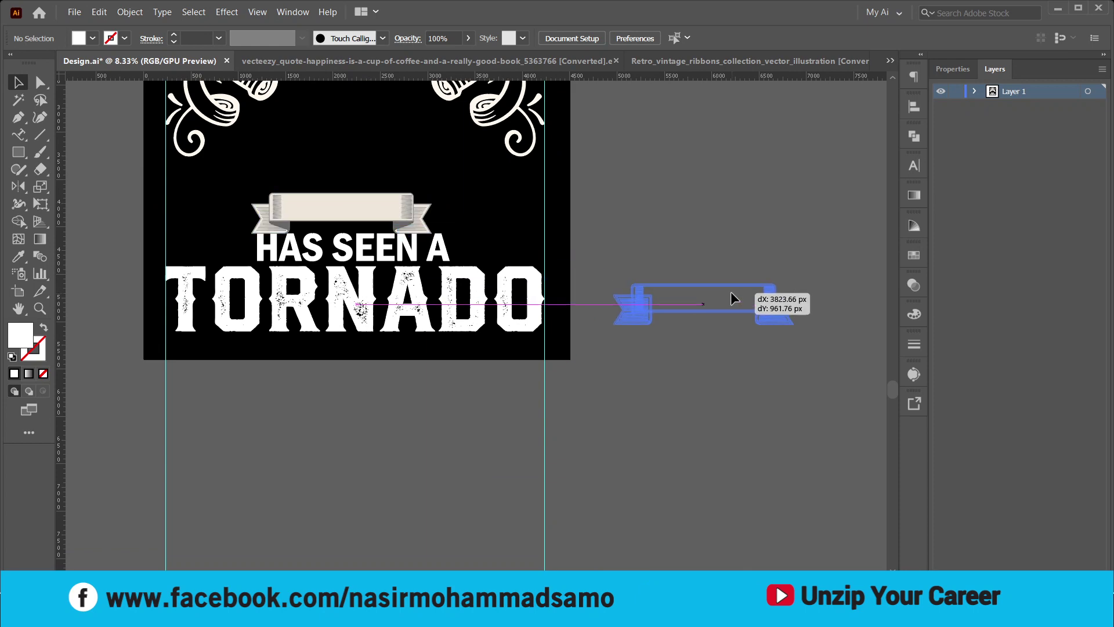
scroll(733, 299, "down", 1)
scroll(687, 304, "up", 1)
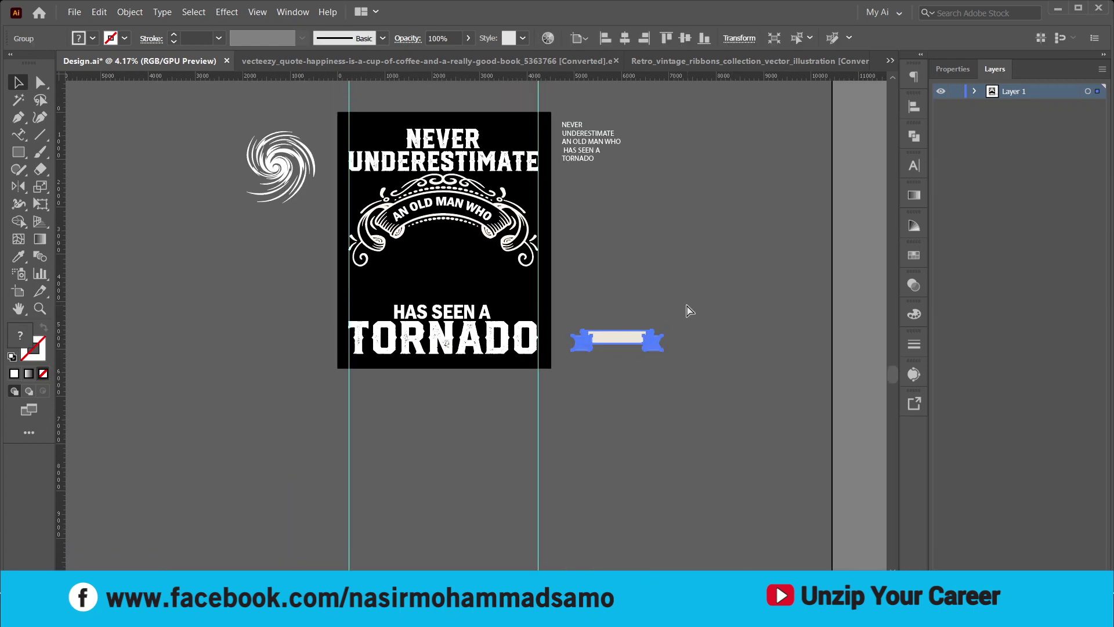
key("ctrl+a")
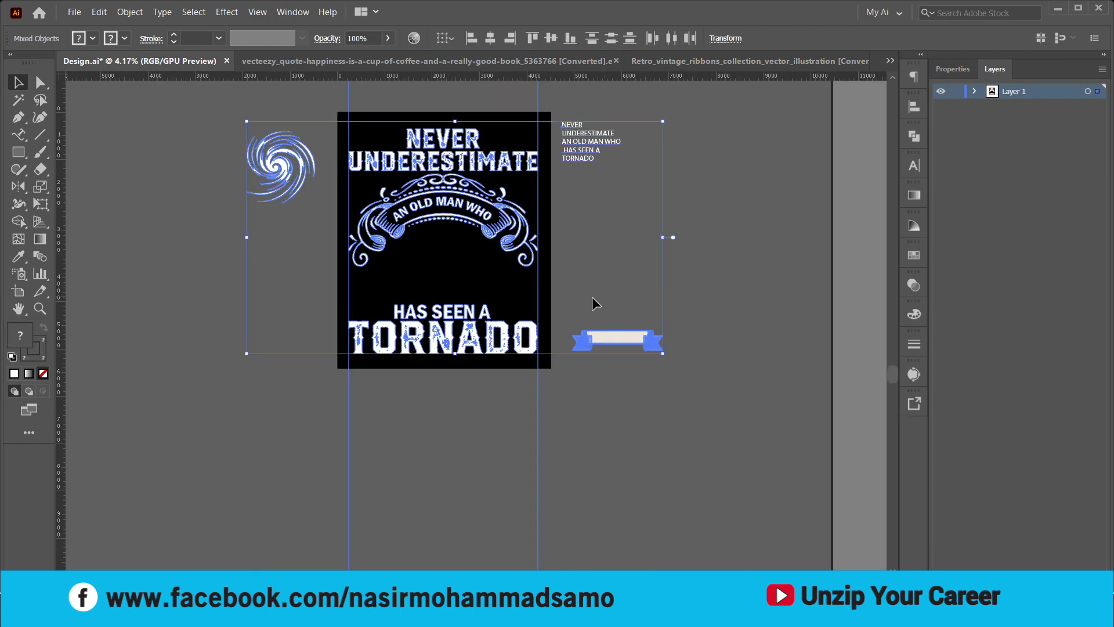
left_click_drag(692, 408, 699, 396)
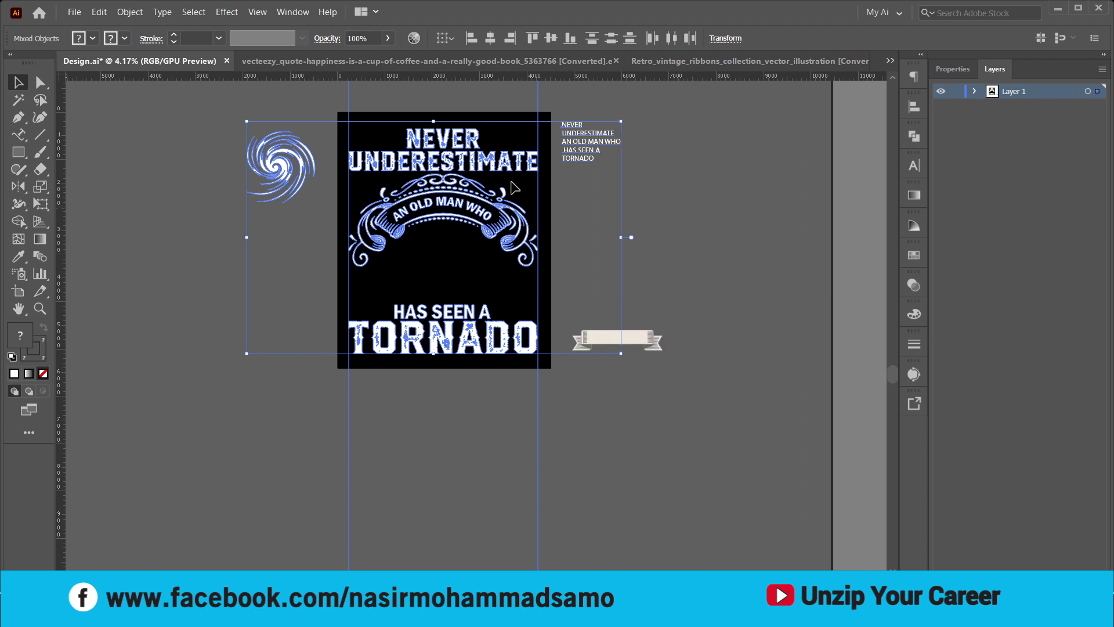
left_click(638, 356)
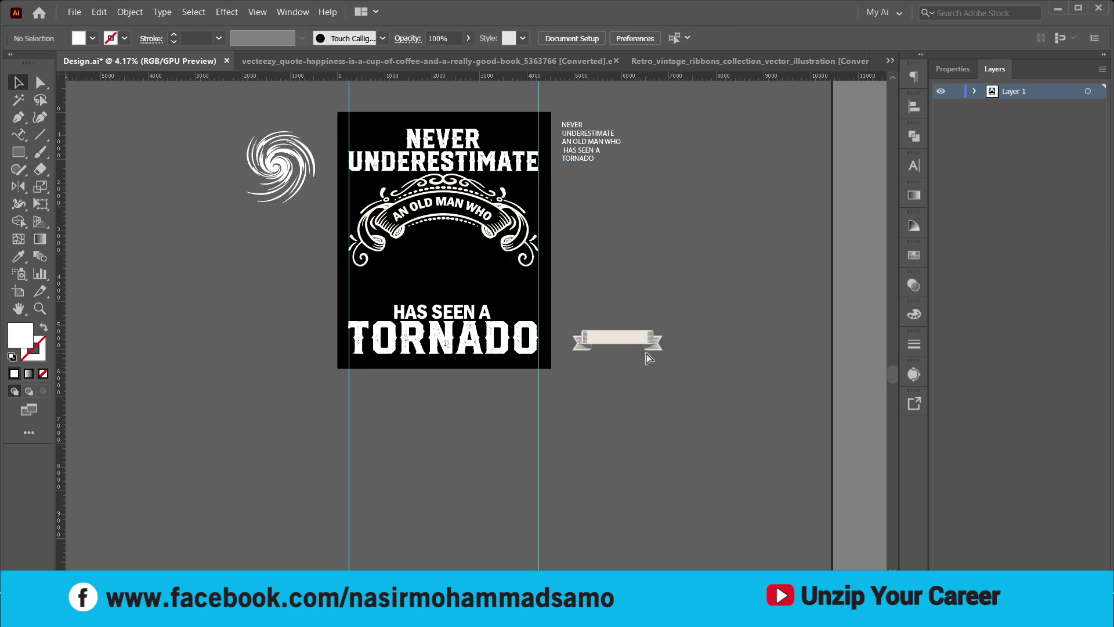
Select the banner's grey outlines, hatching and folds with the Magic Wand and recolour them black, sampled from the artboard background
left_click(647, 351)
key("ctrl+=")
key("ctrl+=")
key("ctrl+=")
key("ctrl+=")
key("ctrl+=")
left_click(19, 102)
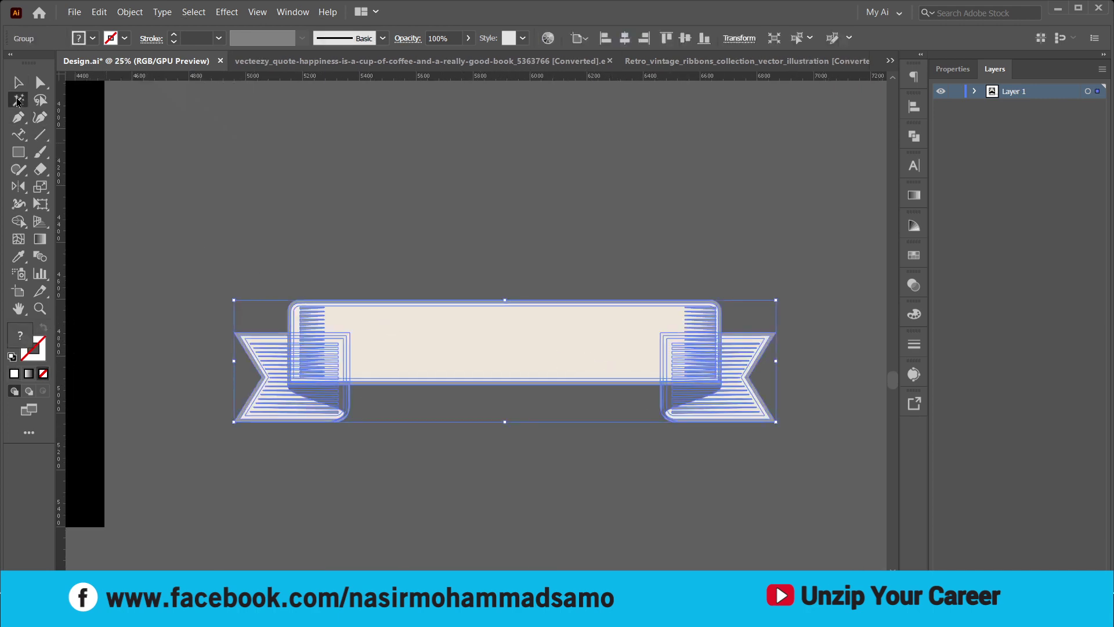
scroll(718, 382, "up", 6)
left_click(735, 301)
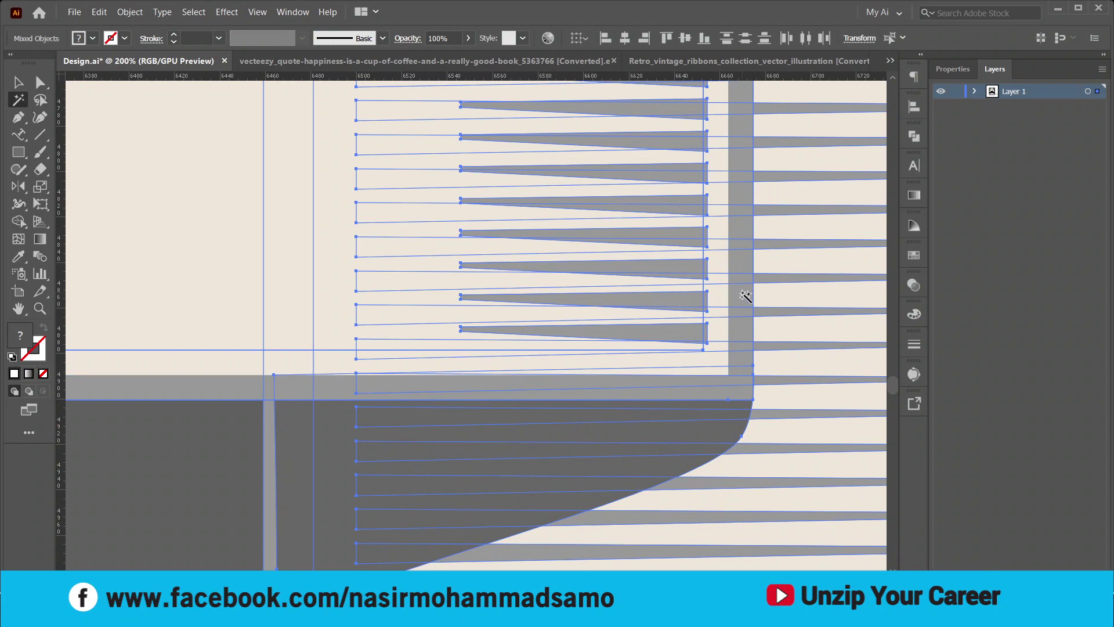
scroll(679, 282, "down", 8)
key("i")
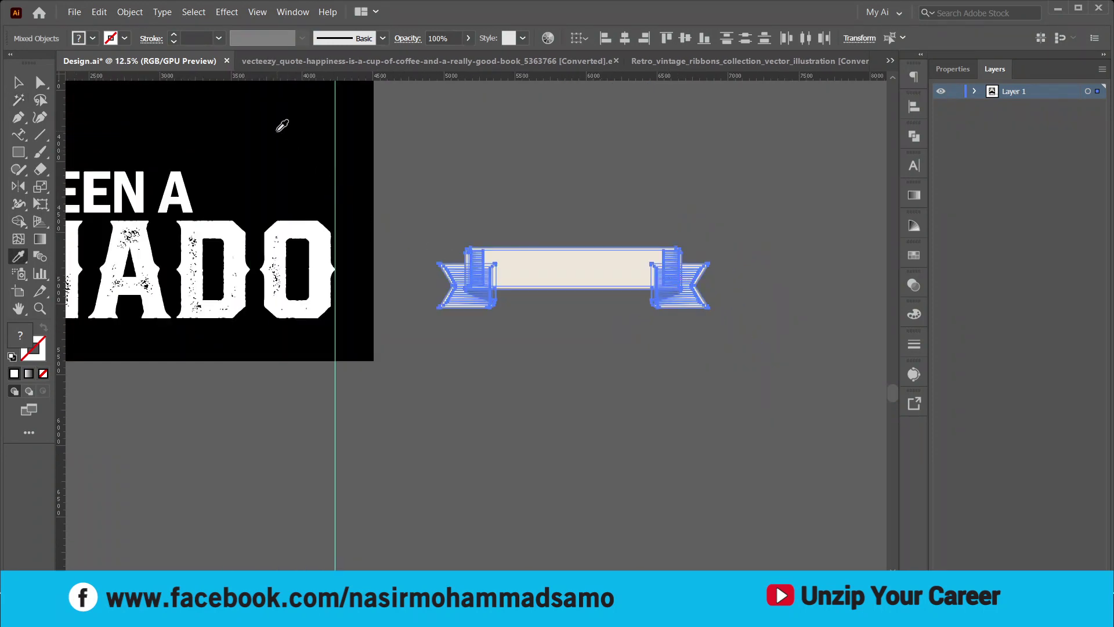
left_click(282, 125)
key("v")
key("ctrl+shift+a")
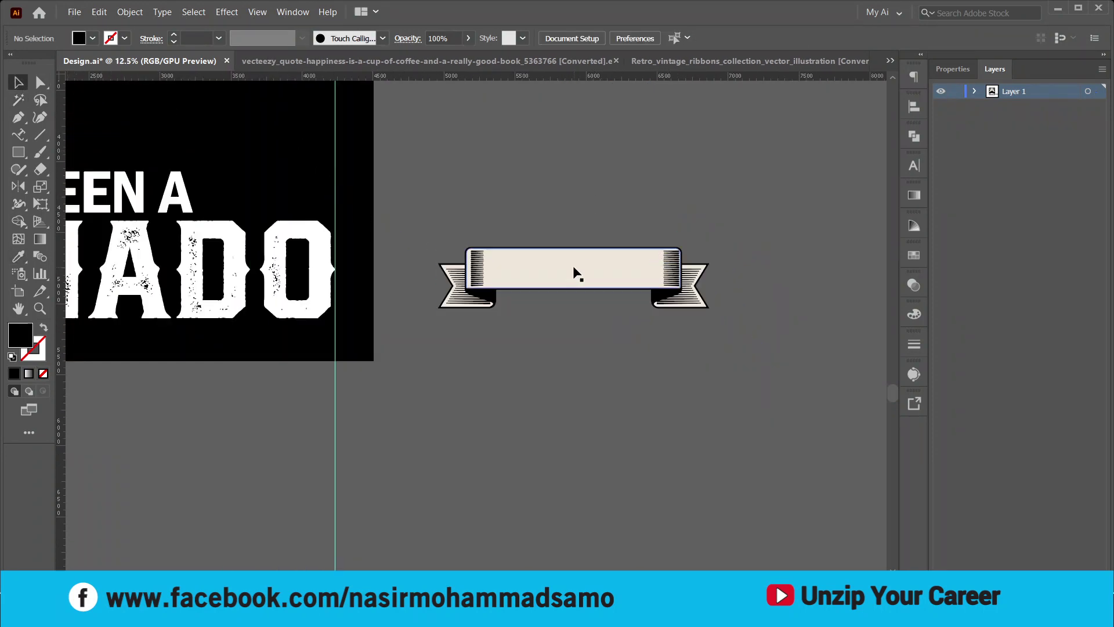
Move the recoloured banner back onto the black artboard, placing it just above the HAS SEEN A text
scroll(575, 272, "up", 5)
scroll(560, 290, "down", 6)
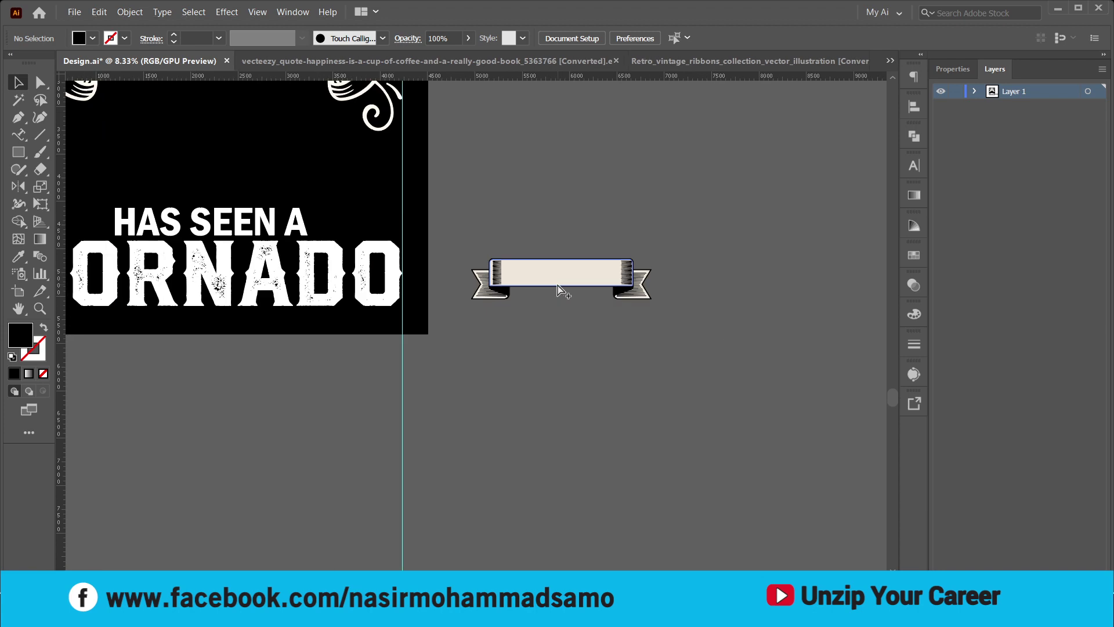
key("ctrl+a")
key("ctrl+minus")
left_click(685, 383)
left_click_drag(623, 361, 481, 323)
key("ctrl+plus")
key("ctrl+plus")
key("ctrl+plus")
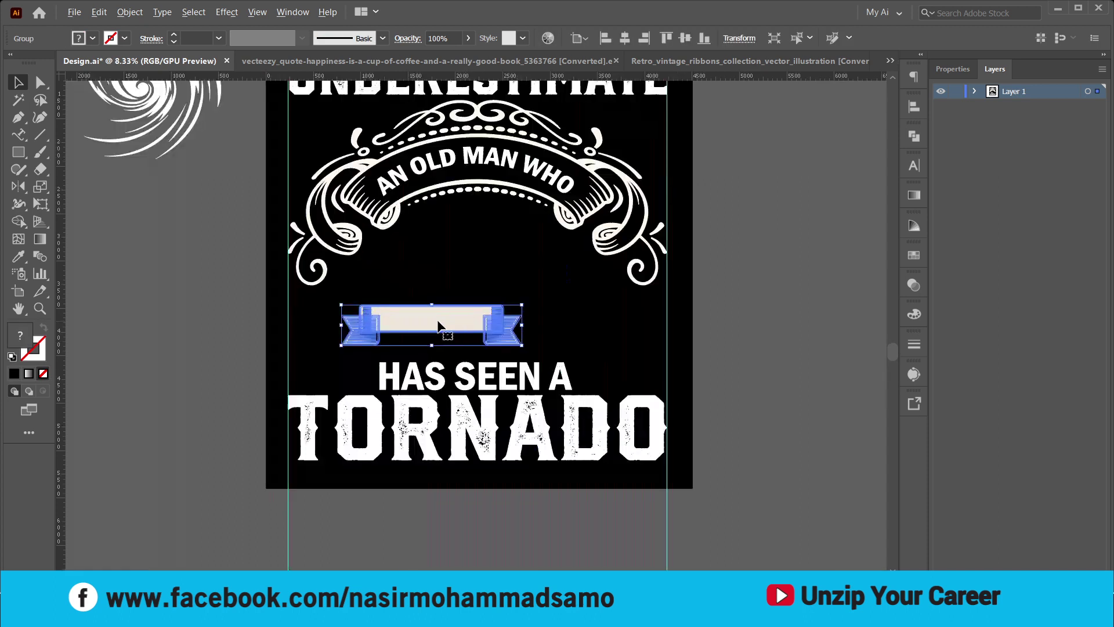
Align the banner's left edge to the left guide and enlarge it proportionally until it reaches the right guide
left_click(289, 326, "shift")
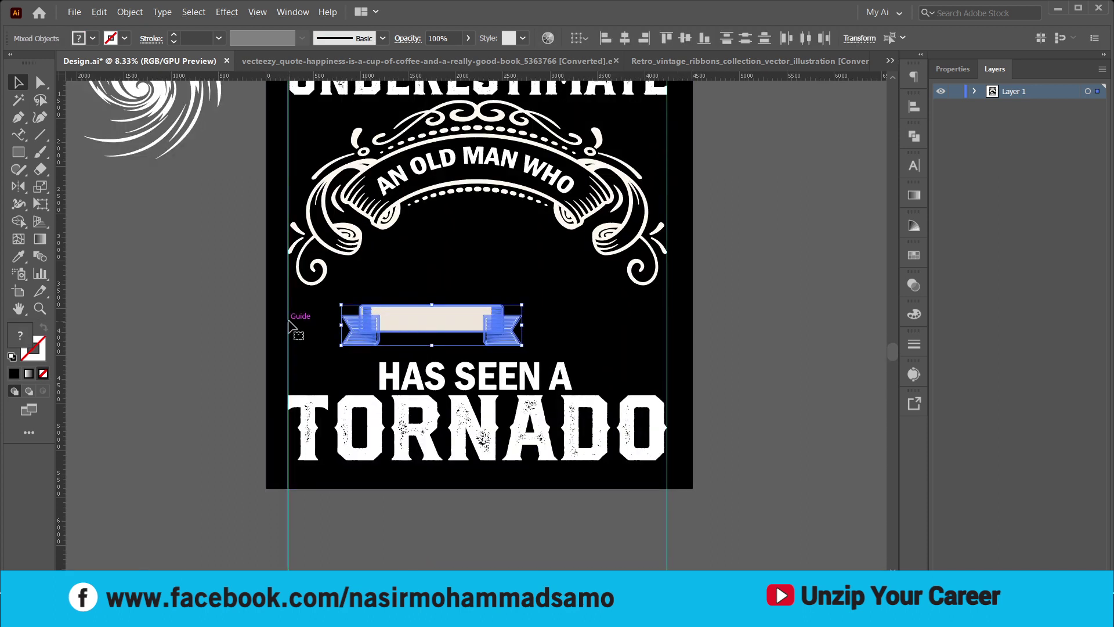
left_click(289, 326)
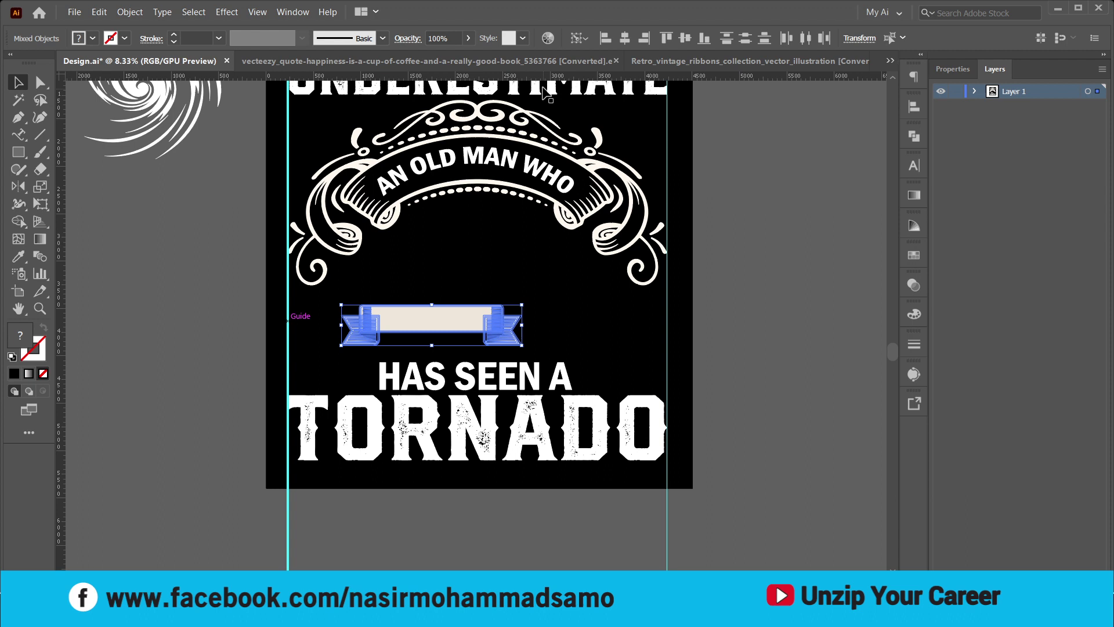
left_click(605, 38)
left_click(448, 349)
left_click(456, 337)
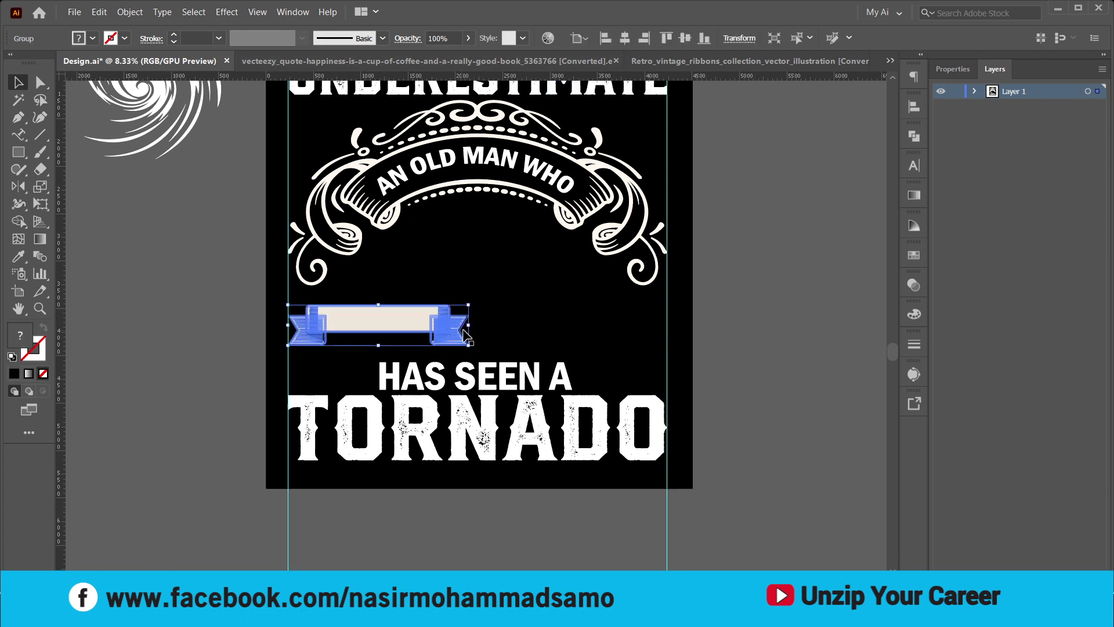
left_click_drag(470, 327, 666, 371)
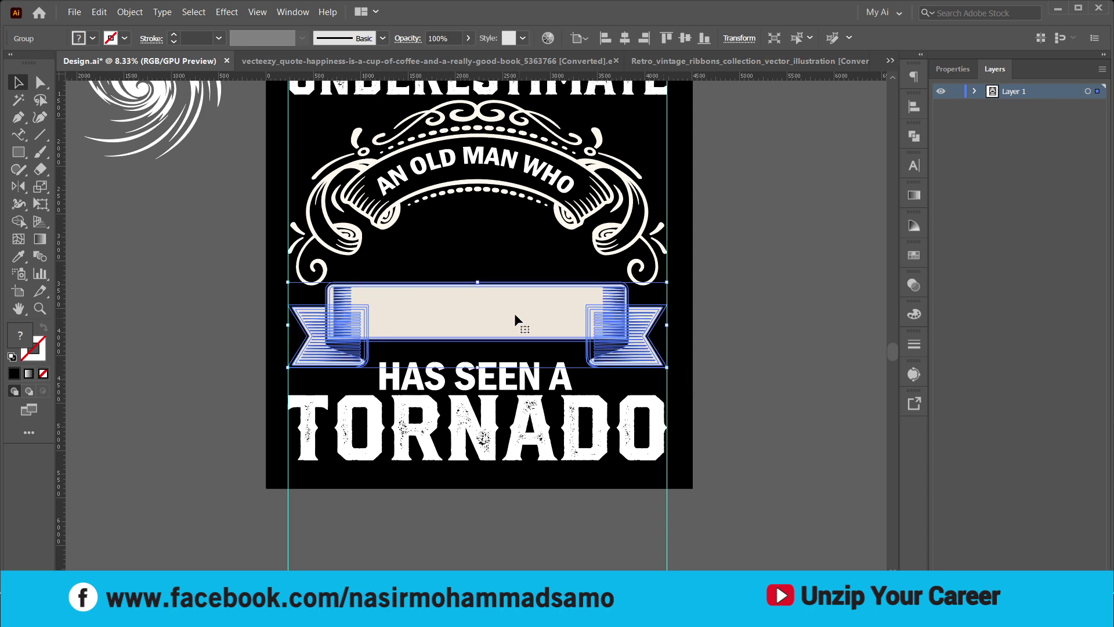
Lower the banner over HAS SEEN A, flatten it from its upper edge and send it behind the text
left_click_drag(517, 318, 505, 342)
scroll(505, 340, "up", 3)
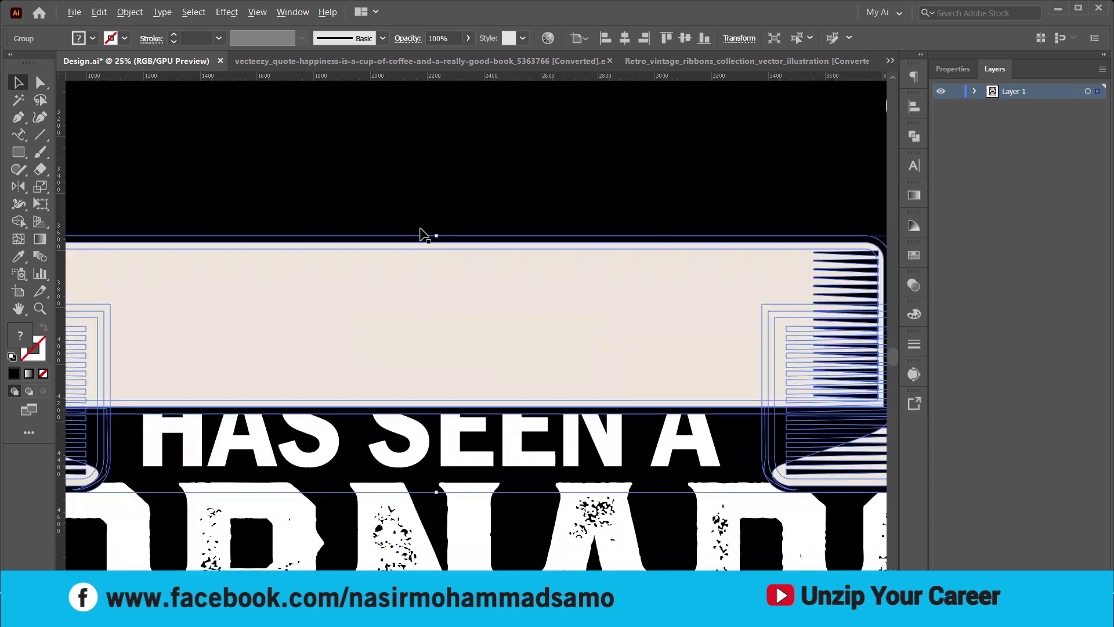
left_click_drag(437, 234, 443, 322)
scroll(486, 318, "down", 2)
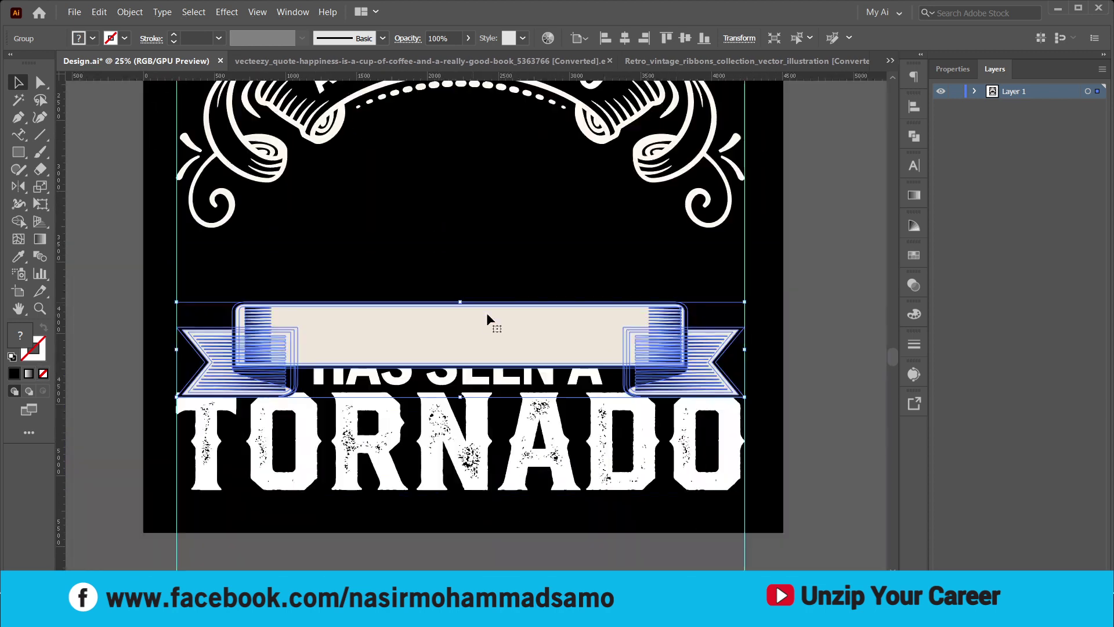
key("ctrl+bracketleft")
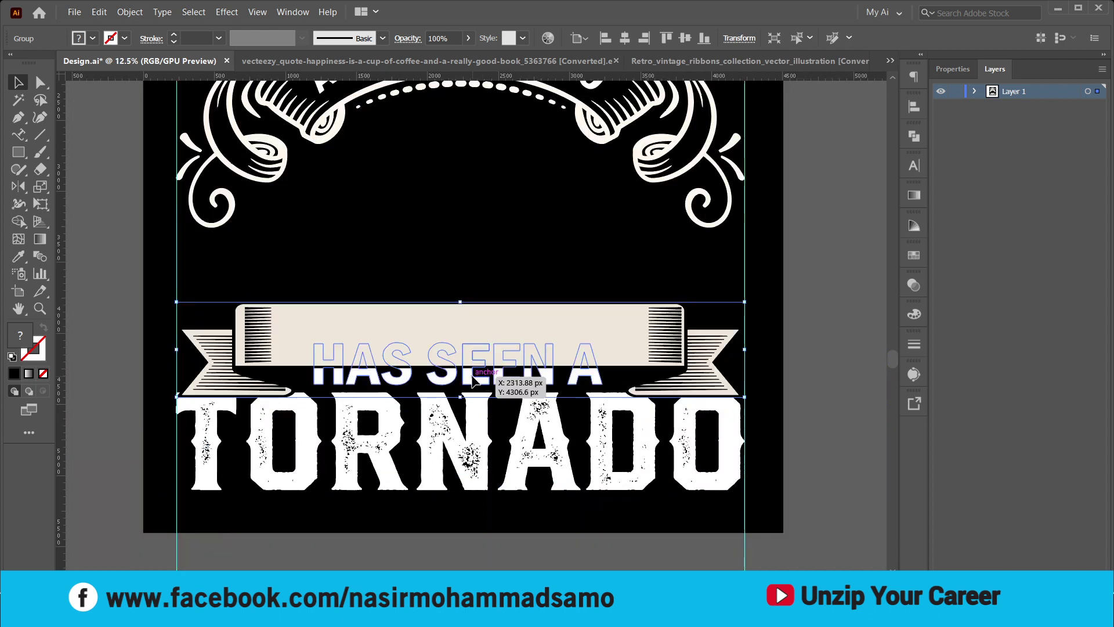
Recolour the HAS SEEN A lettering black, sampled from the artboard background
left_click(473, 377)
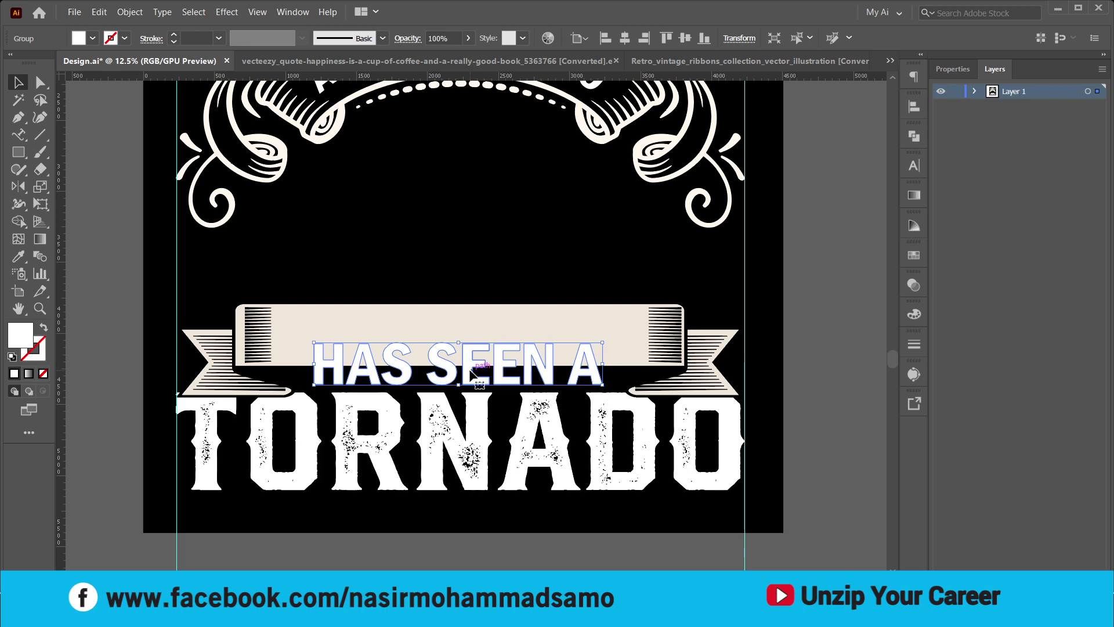
key("i")
left_click(471, 241)
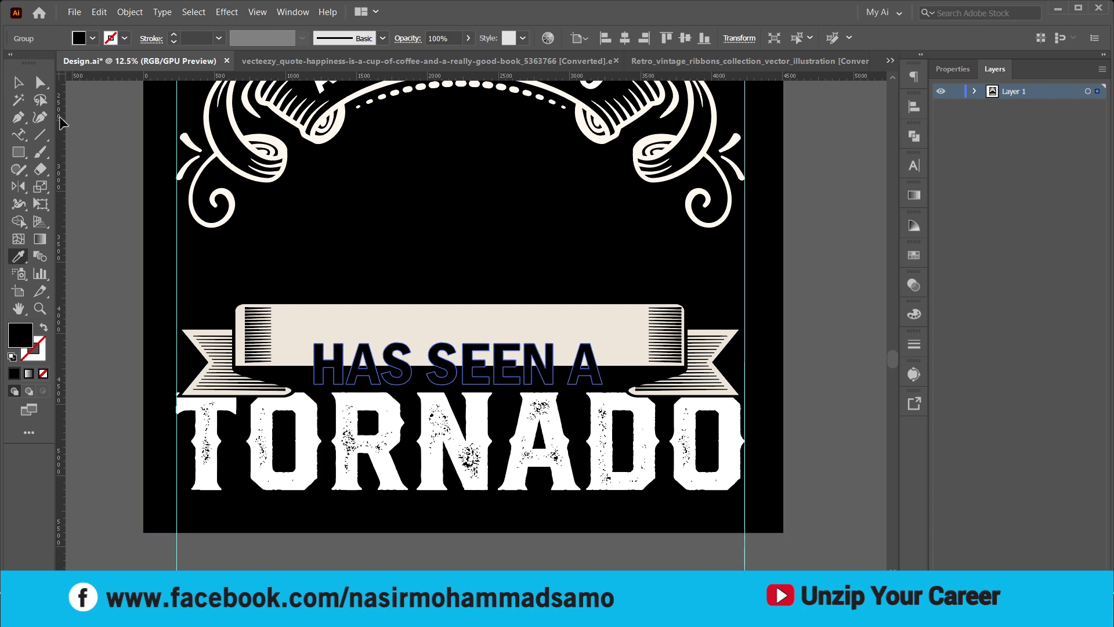
left_click(24, 84)
Place HAS SEEN A inside the banner's cream panel and enlarge it to fill the space between the hatched ends
scroll(427, 368, "up", 2)
left_click_drag(448, 356, 447, 299)
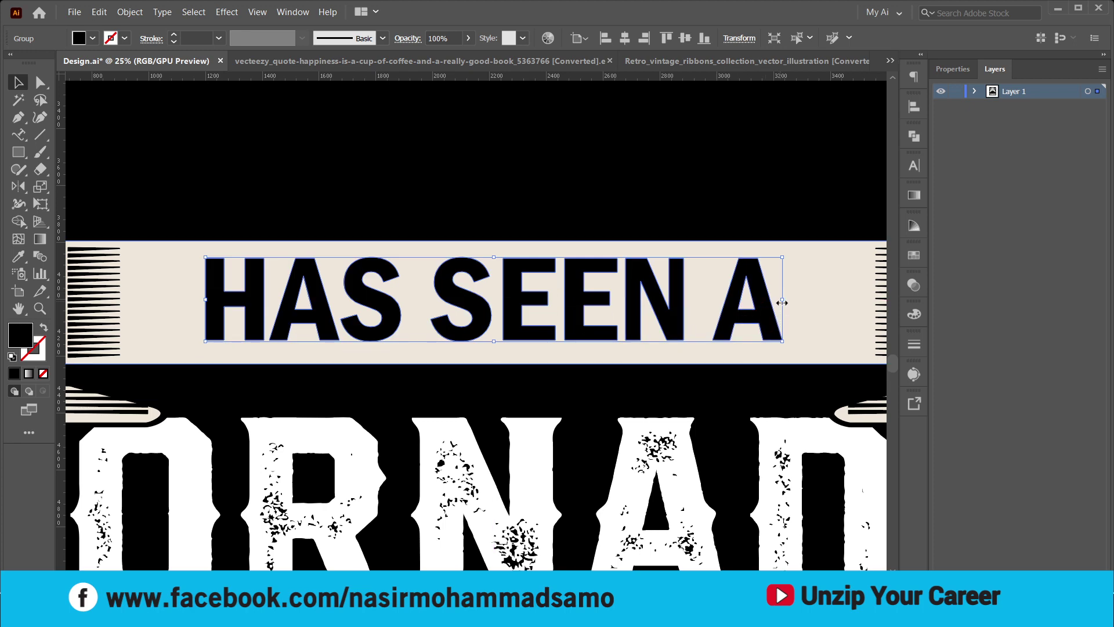
left_click_drag(783, 303, 856, 313)
left_click(672, 211)
scroll(594, 196, "down", 3)
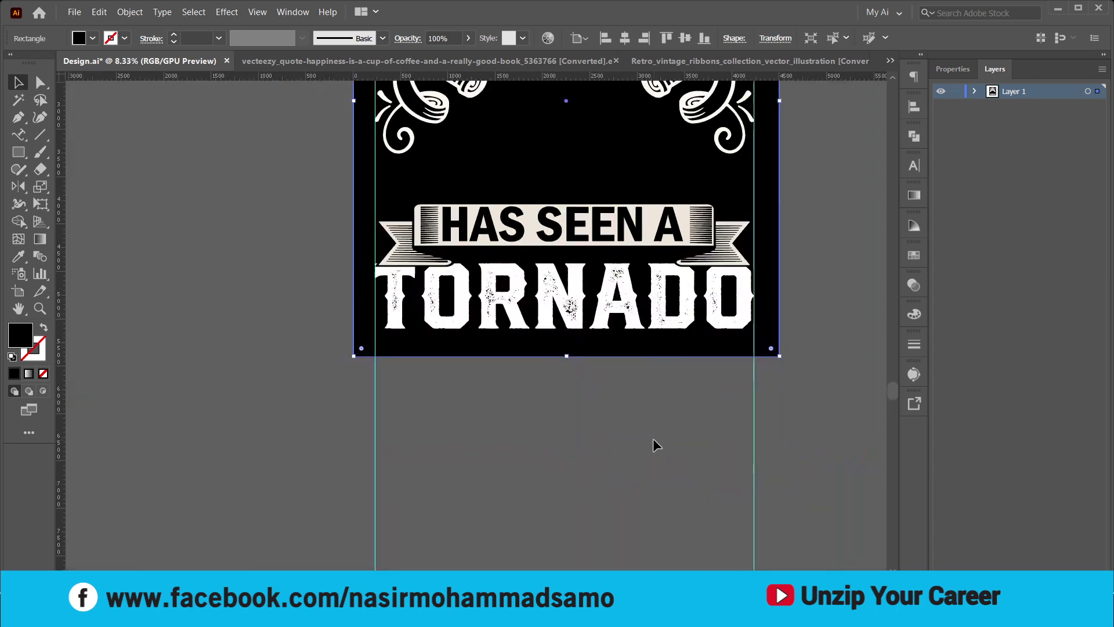
scroll(654, 444, "up", 2)
left_click(793, 281)
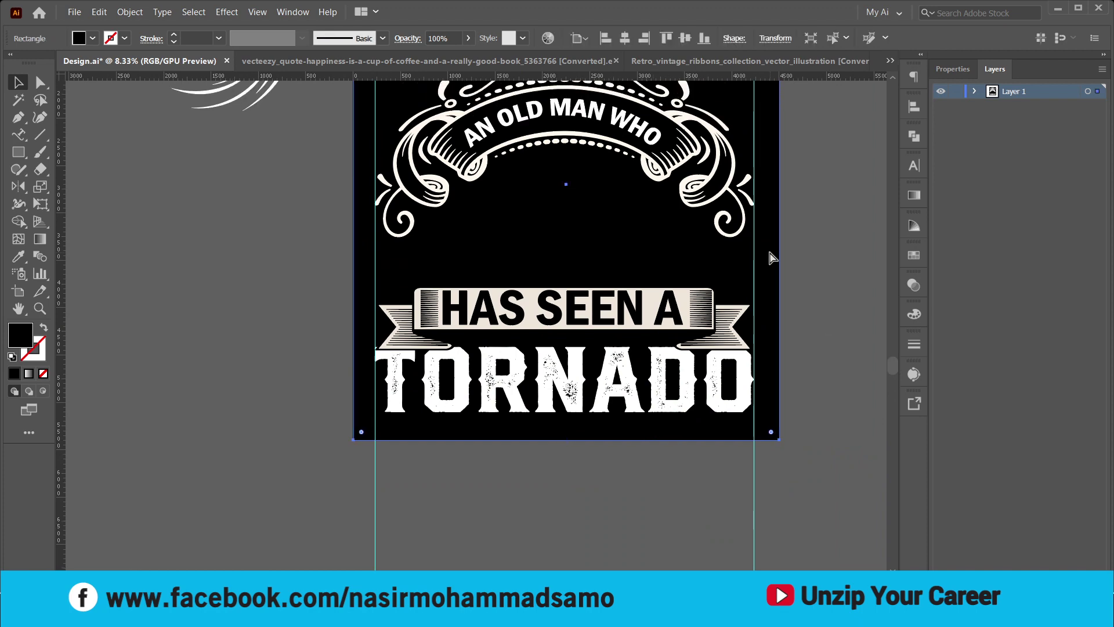
Move the white swirl graphic from the empty canvas into the gap between the curved ribbon and the banner
scroll(755, 249, "up", 2)
scroll(530, 366, "up", 3)
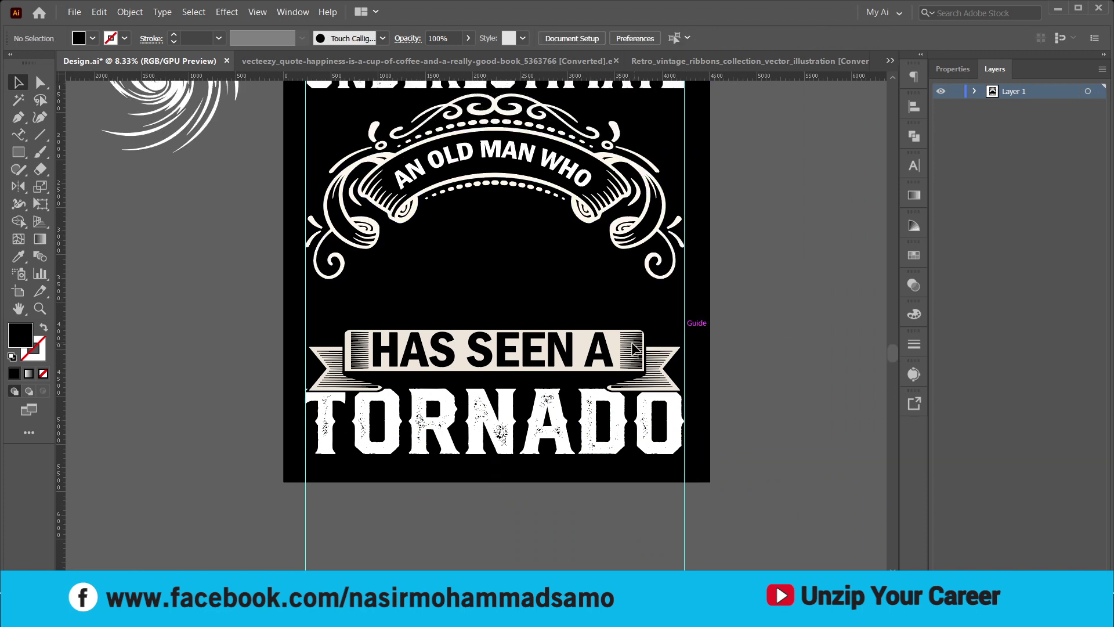
scroll(528, 357, "down", 3)
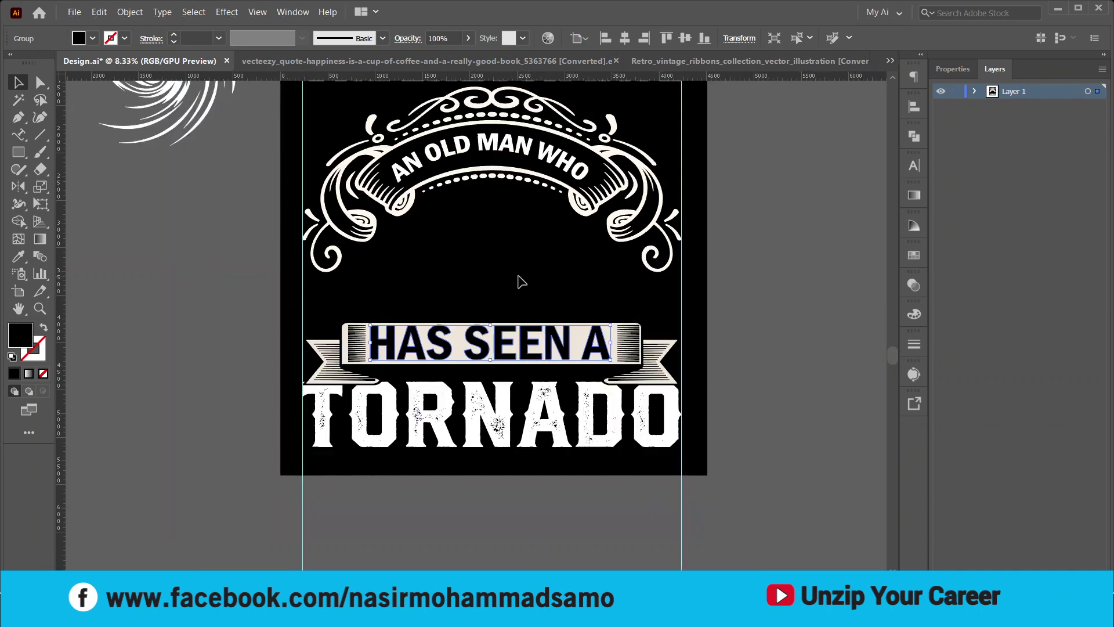
scroll(573, 309, "down", 2)
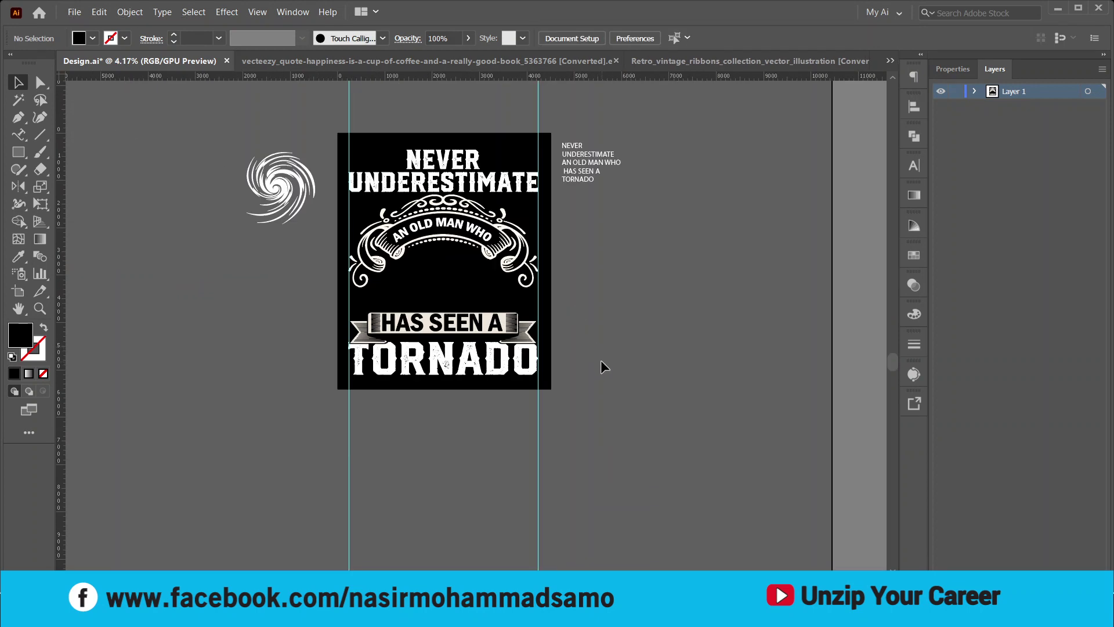
scroll(598, 354, "up", 2)
left_click(278, 204)
scroll(278, 203, "up", 3)
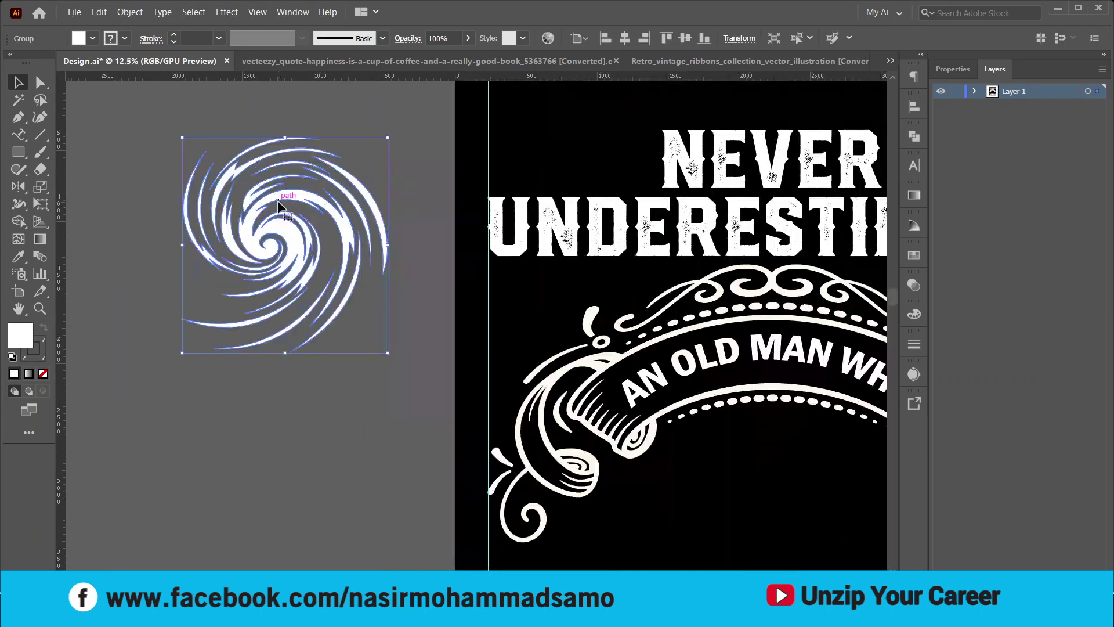
scroll(278, 204, "down", 3)
left_click(336, 293)
left_click_drag(333, 219, 498, 302)
scroll(503, 257, "up", 1)
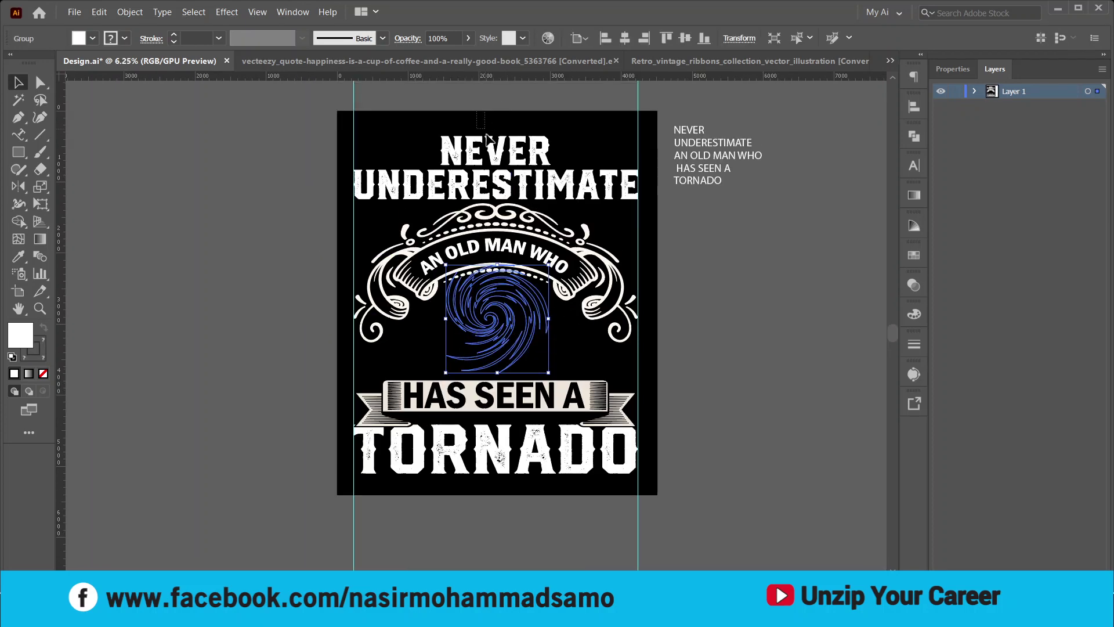
Raise the NEVER UNDERESTIMATE lettering and the curved ribbon together to leave more room for the swirl
left_click(503, 239)
scroll(503, 239, "up", 1)
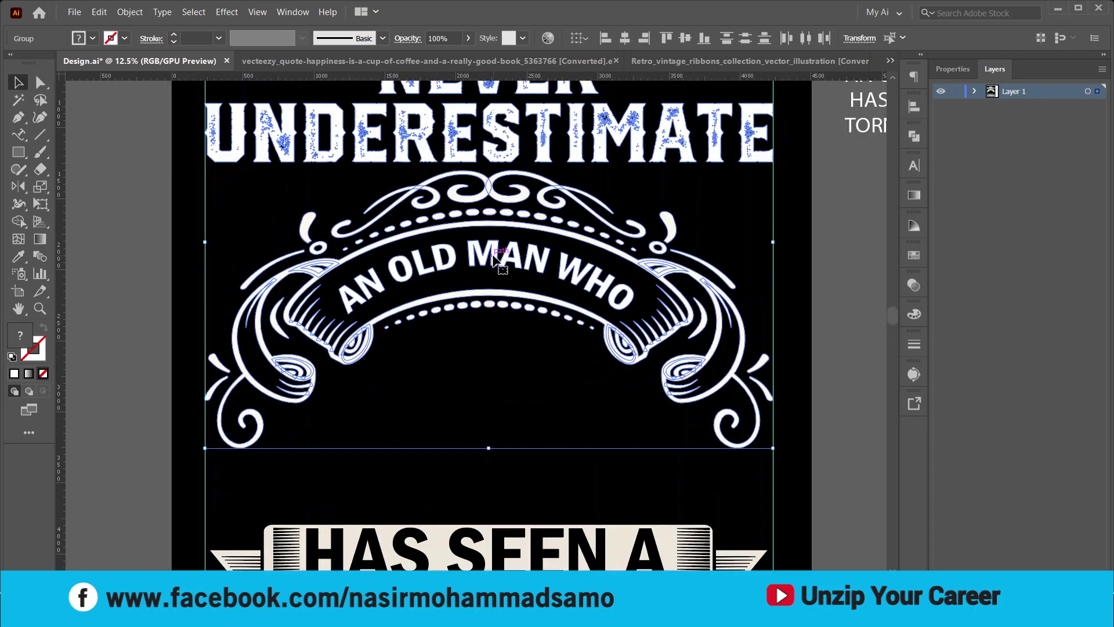
left_click_drag(492, 255, 494, 209)
scroll(498, 231, "down", 1)
Give the swirl the plain white fill and no stroke, sampled from the AN OLD MAN WHO lettering
left_click(500, 306)
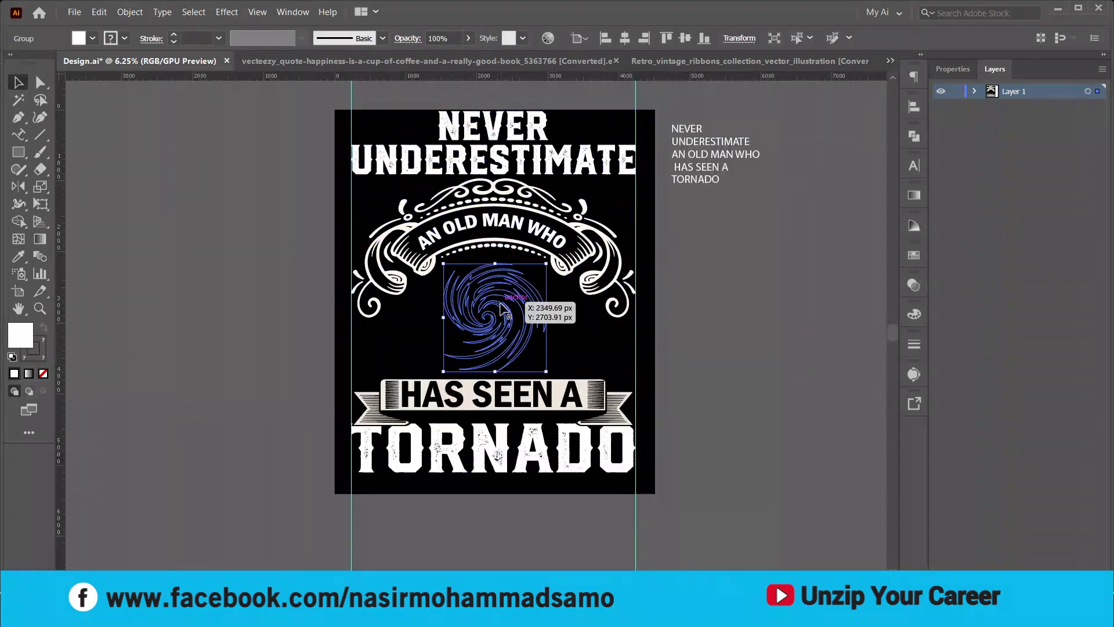
key("i")
left_click(492, 222)
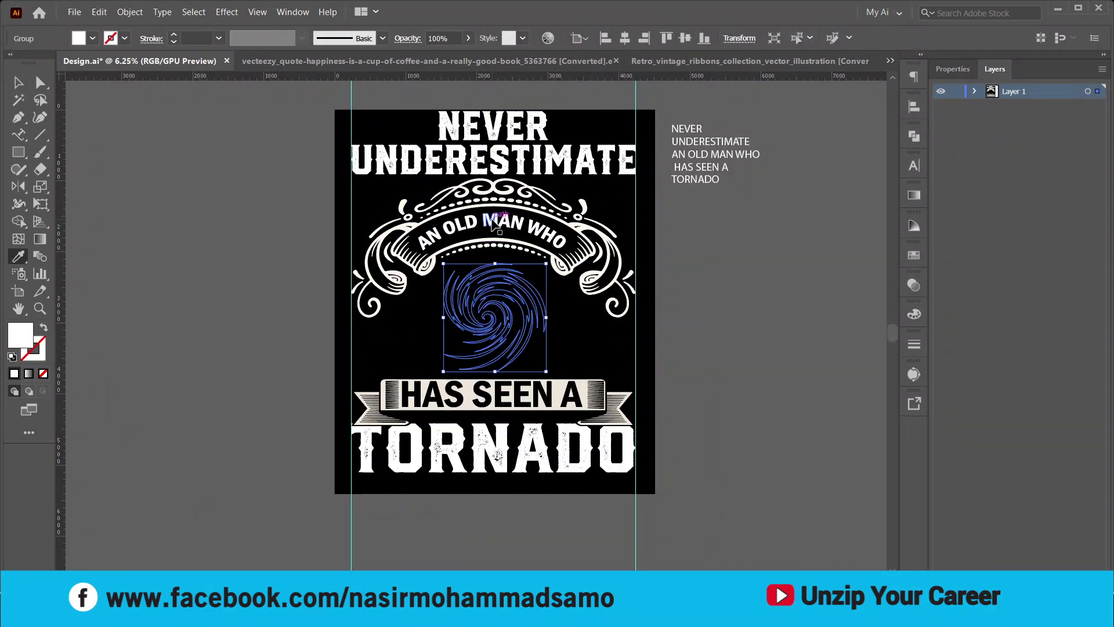
left_click(500, 216)
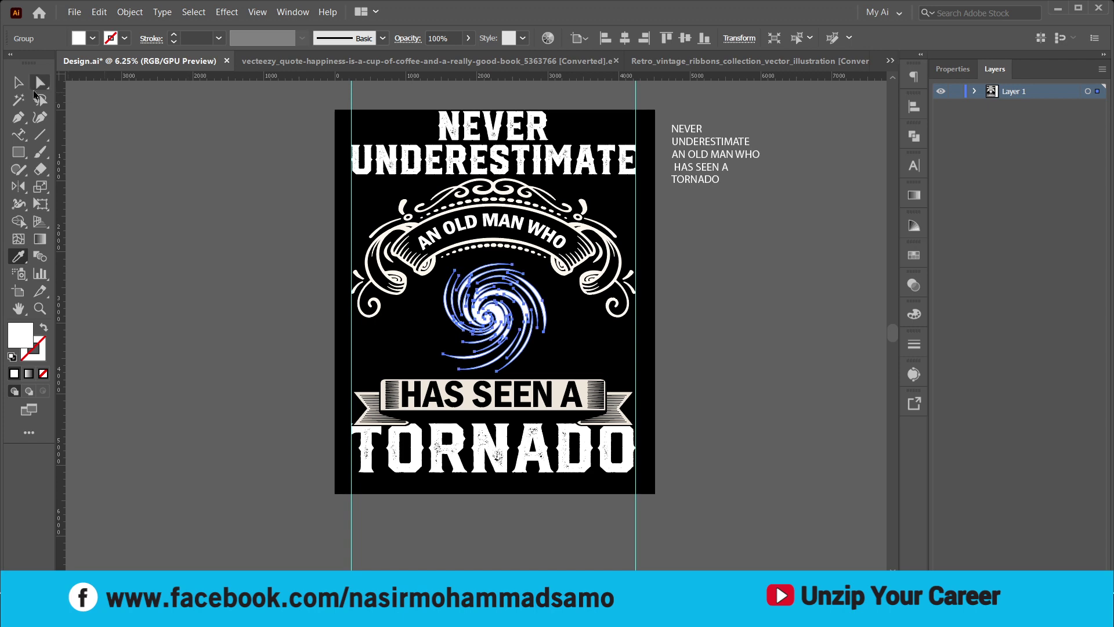
left_click(18, 82)
Rotate the swirl clockwise and enlarge it to fill the gap between the curved ribbon and the banner
scroll(525, 325, "up", 3)
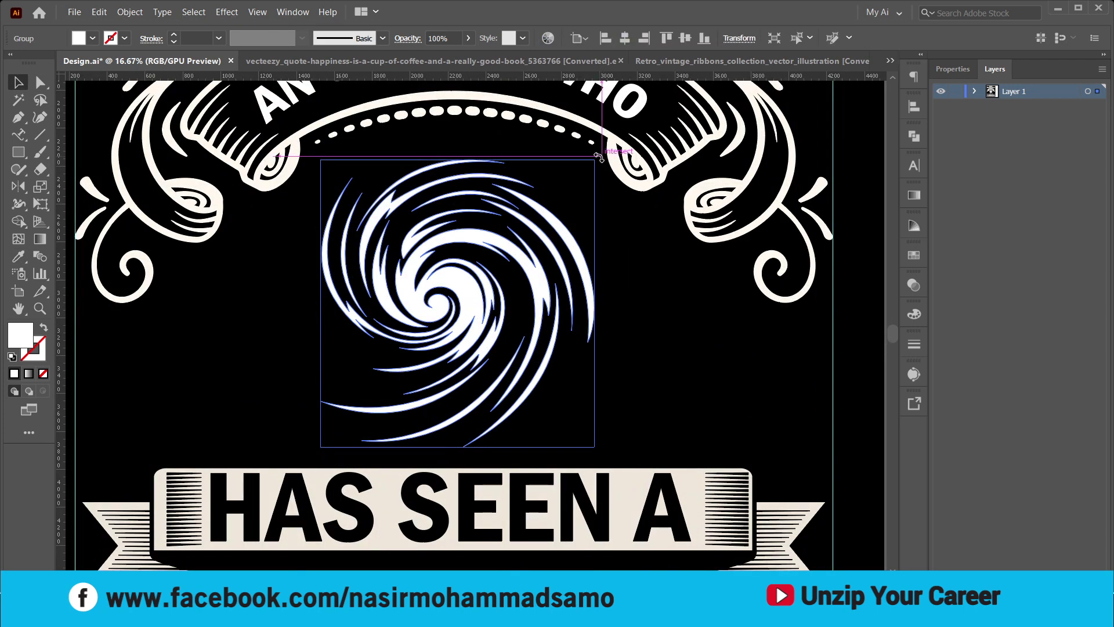
left_click_drag(599, 157, 625, 248)
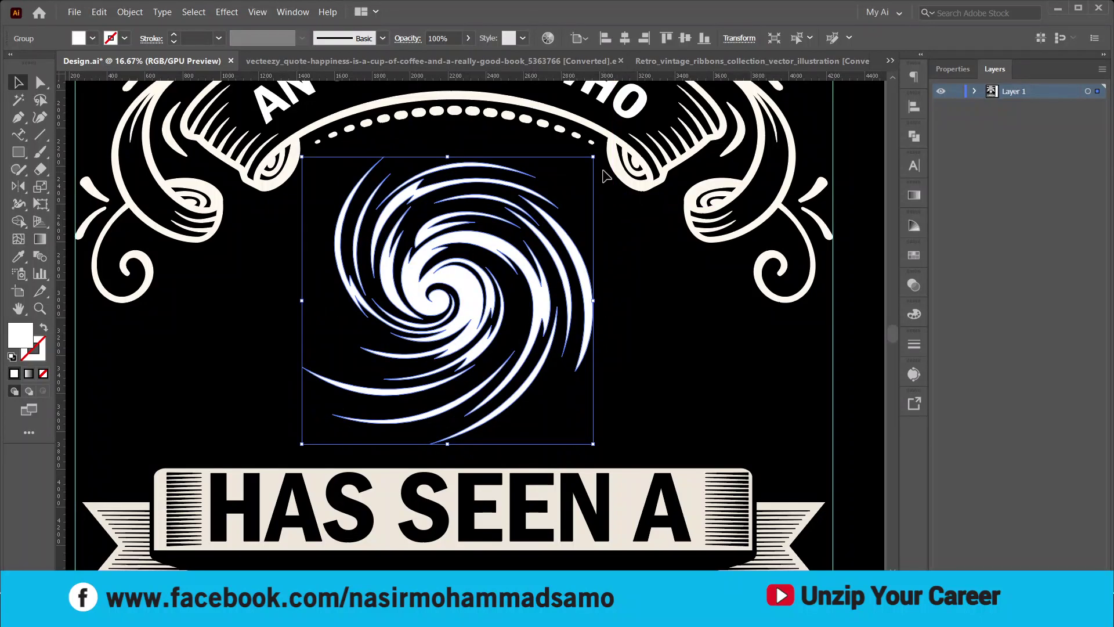
left_click_drag(597, 154, 619, 294)
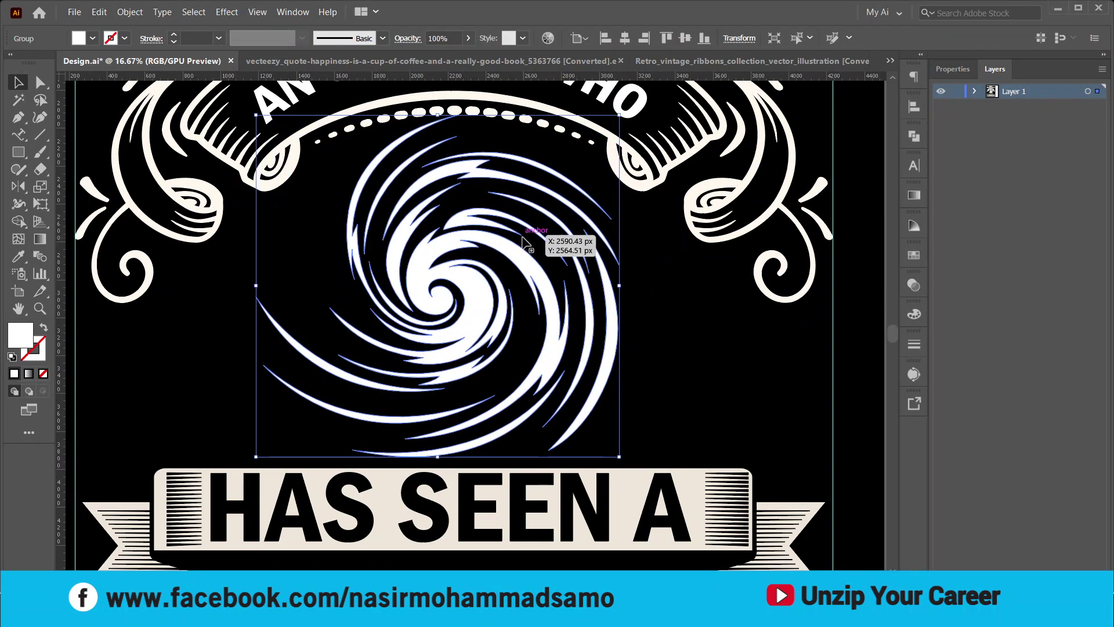
scroll(513, 233, "down", 2)
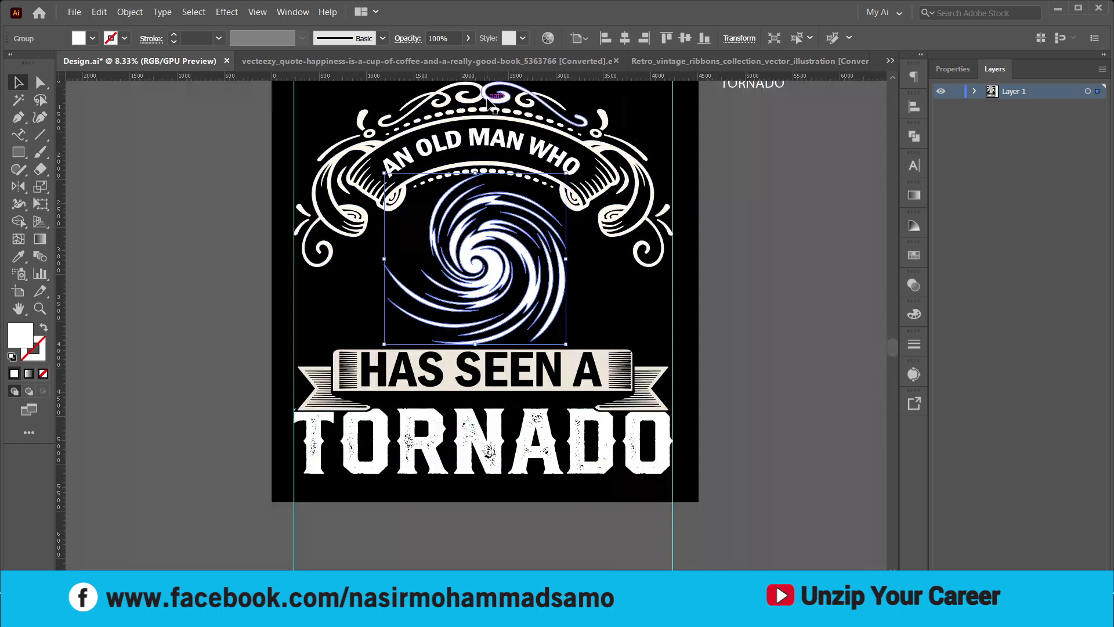
double_click(521, 189)
double_click(521, 186)
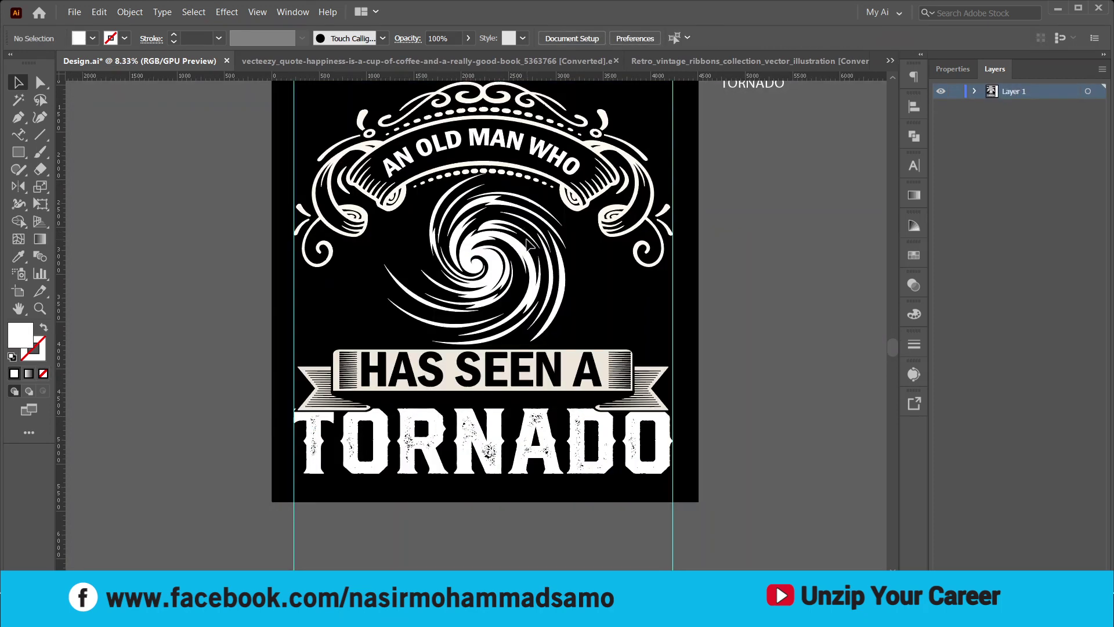
Centre the swirl horizontally with the ornamental curved ribbon
scroll(500, 232, "up", 1)
left_click(486, 262)
scroll(485, 262, "up", 2)
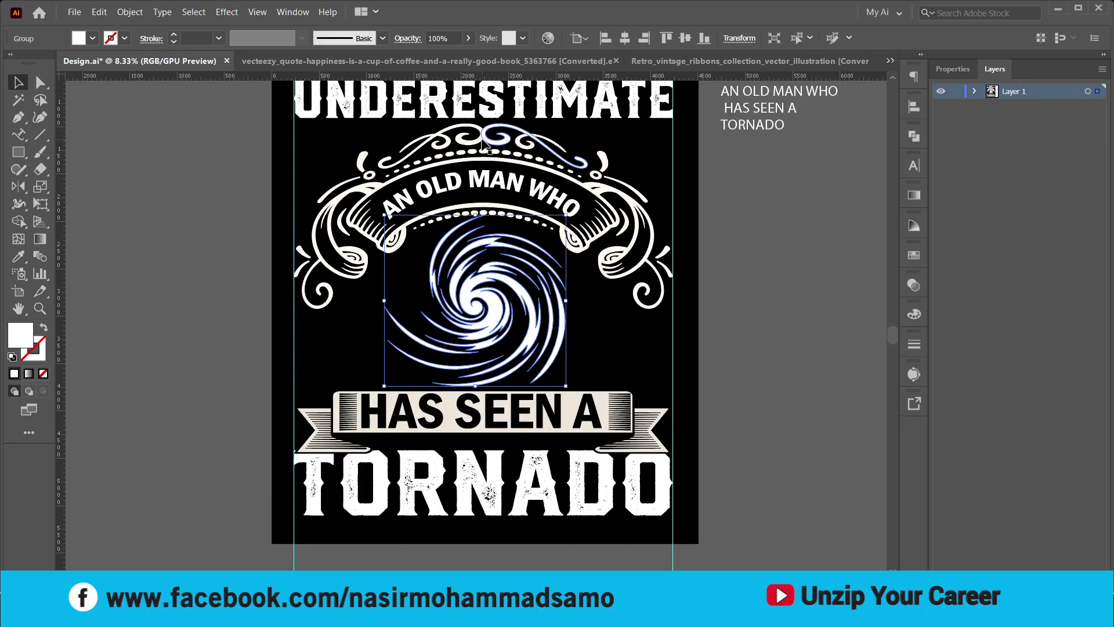
left_click(483, 142, "shift")
left_click(483, 141)
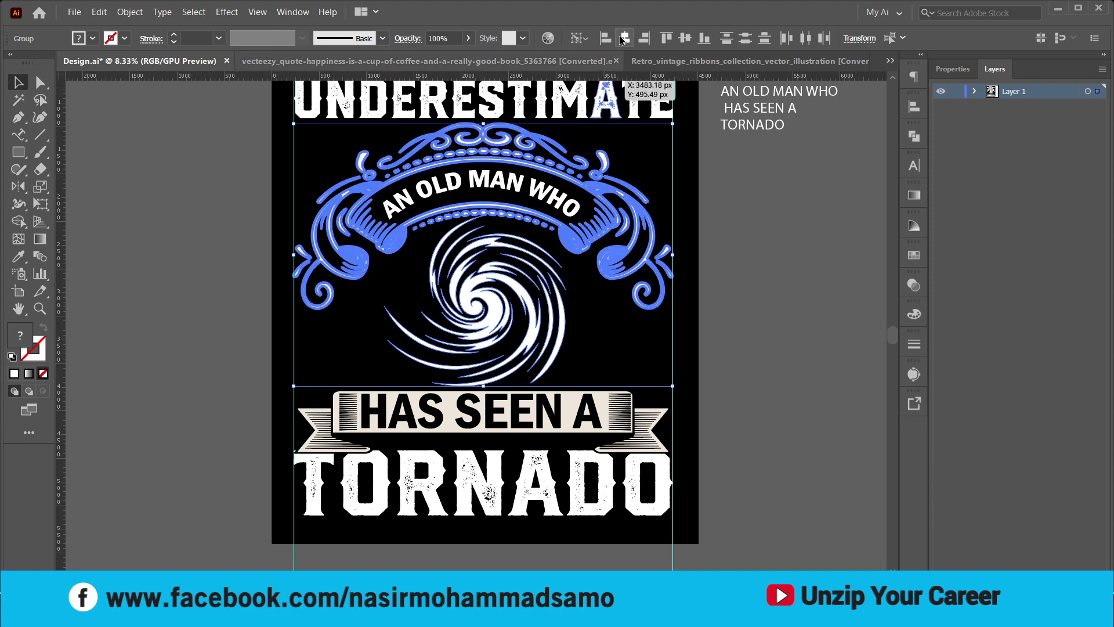
left_click(625, 38)
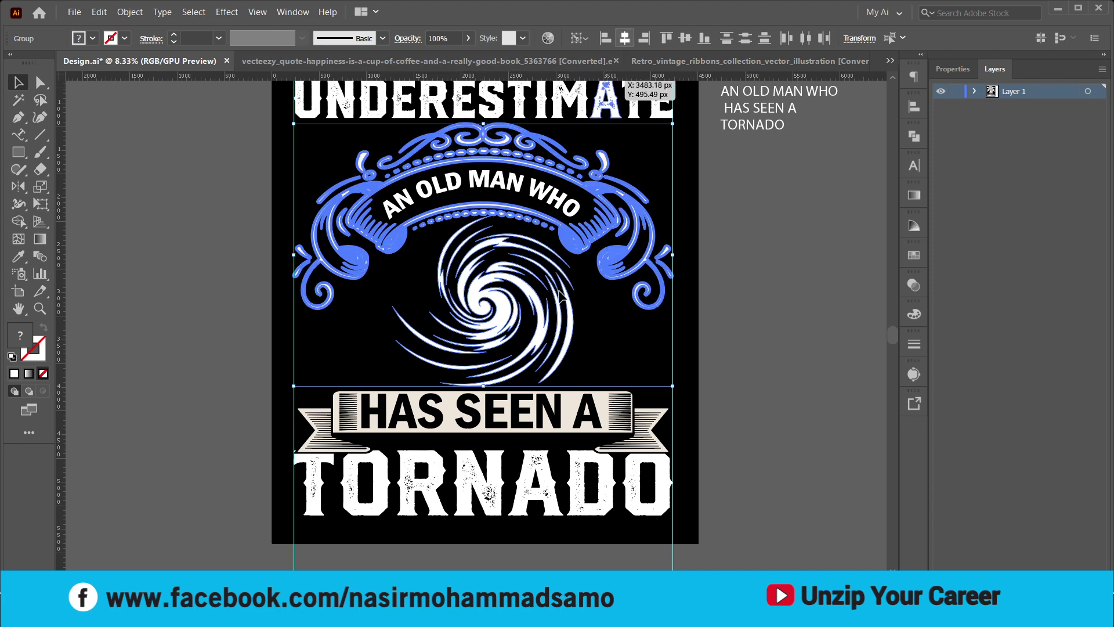
left_click(561, 295)
Nudge the swirl slightly down and shrink it a little so it clears the ribbon's dotted edge
scroll(597, 323, "up", 2)
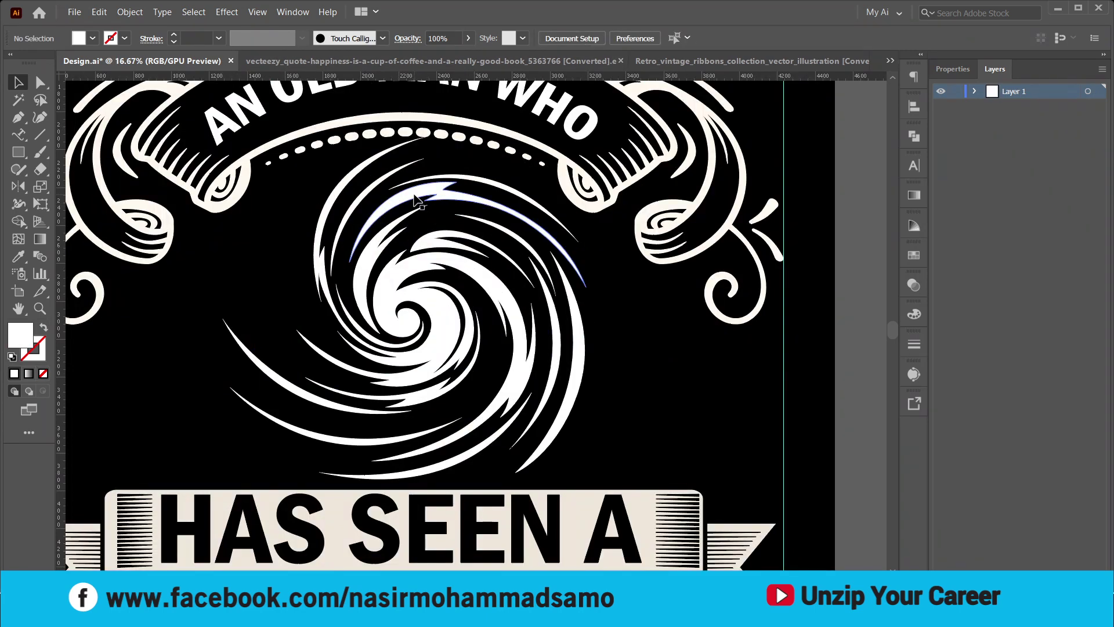
left_click(417, 202)
key("Down")
key("Down")
key("Down")
key("Down")
key("Down")
key("Down")
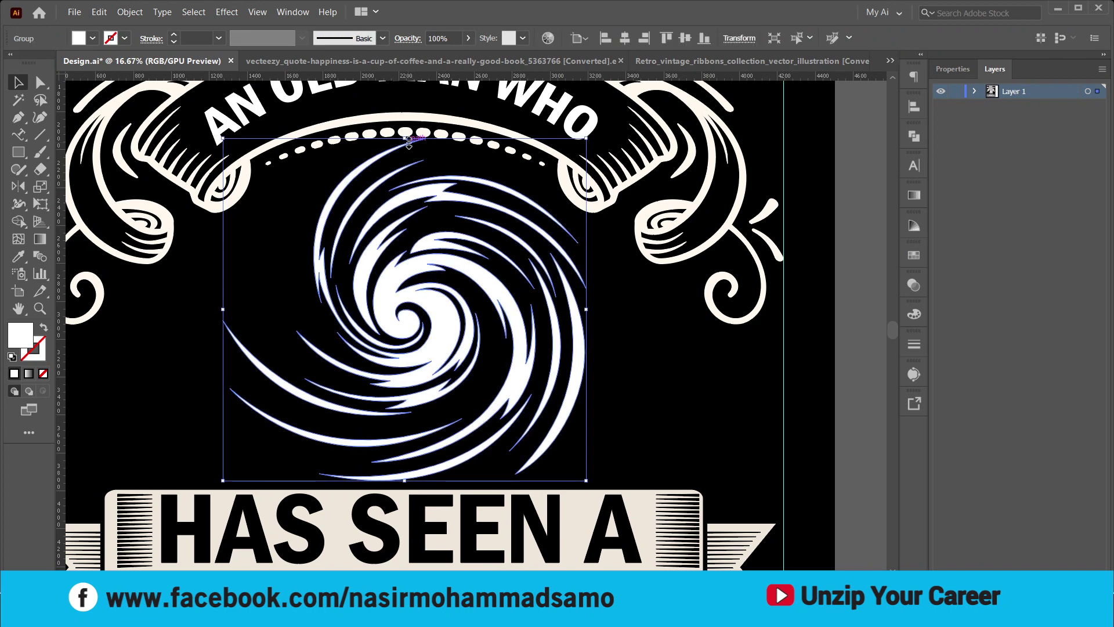
left_click_drag(409, 144, 408, 145)
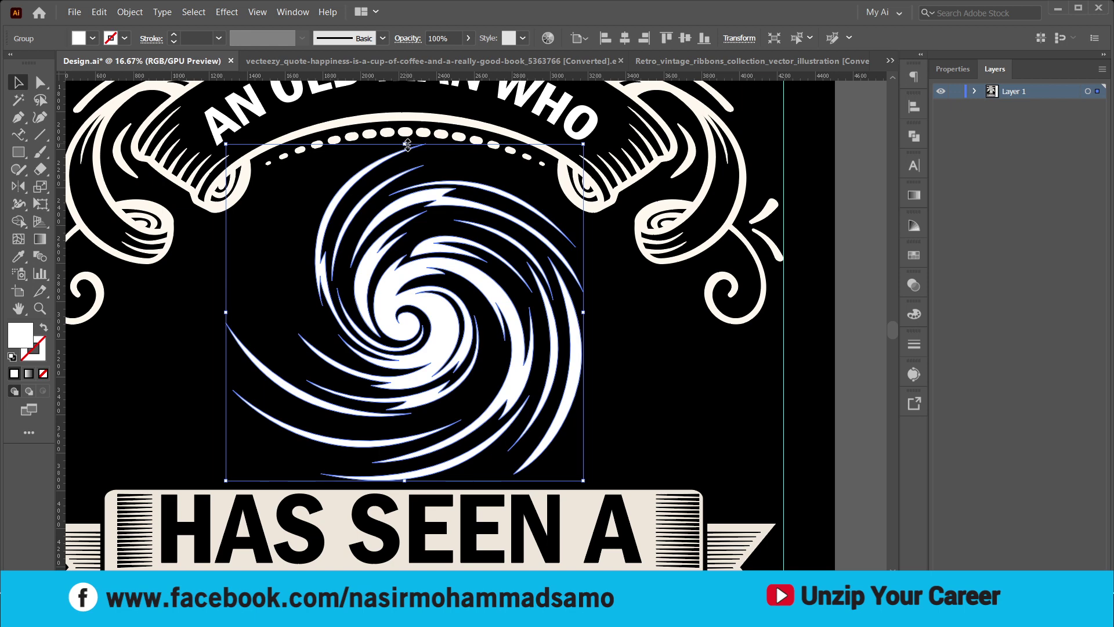
Shift the swirl slightly to the left to balance it visually beneath the curved ribbon
key("shift+Left")
key("shift+Left")
key("shift+Left")
key("shift+Left")
key("shift+Left")
key("shift+Left")
key("shift+Left")
key("shift+Left")
key("shift+Left")
key("shift+Left")
key("shift+Left")
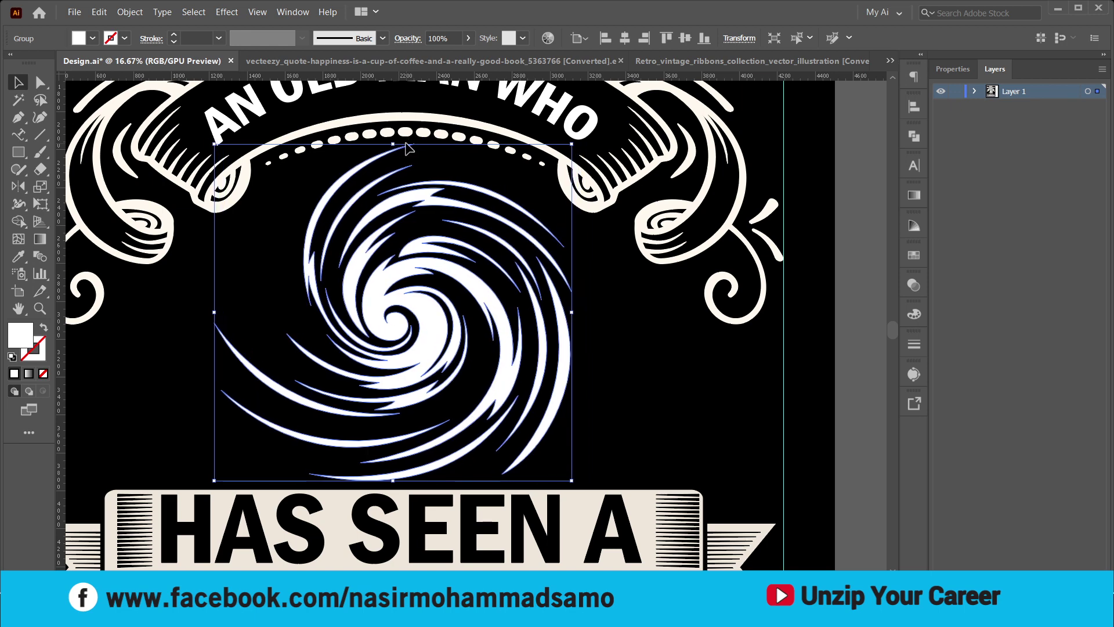
Review the overall composition, from the TORNADO lettering and banner up to the UNDERESTIMATE lettering
key("ctrl+minus")
key("ctrl+minus")
key("ctrl+minus")
left_click(661, 283)
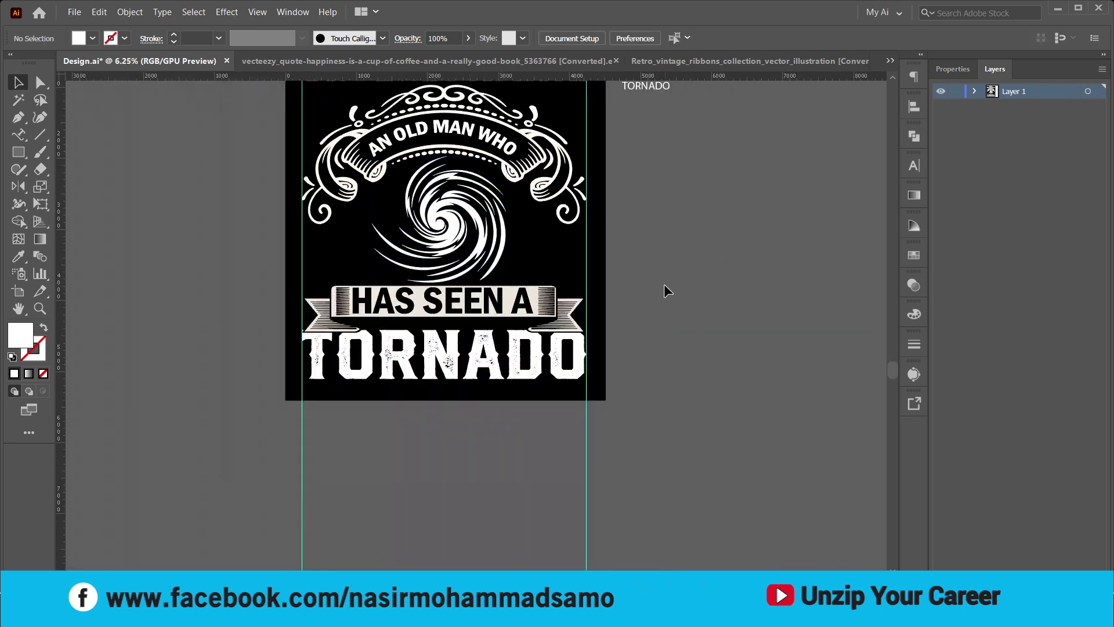
scroll(665, 285, "up", 3)
scroll(462, 456, "up", 2)
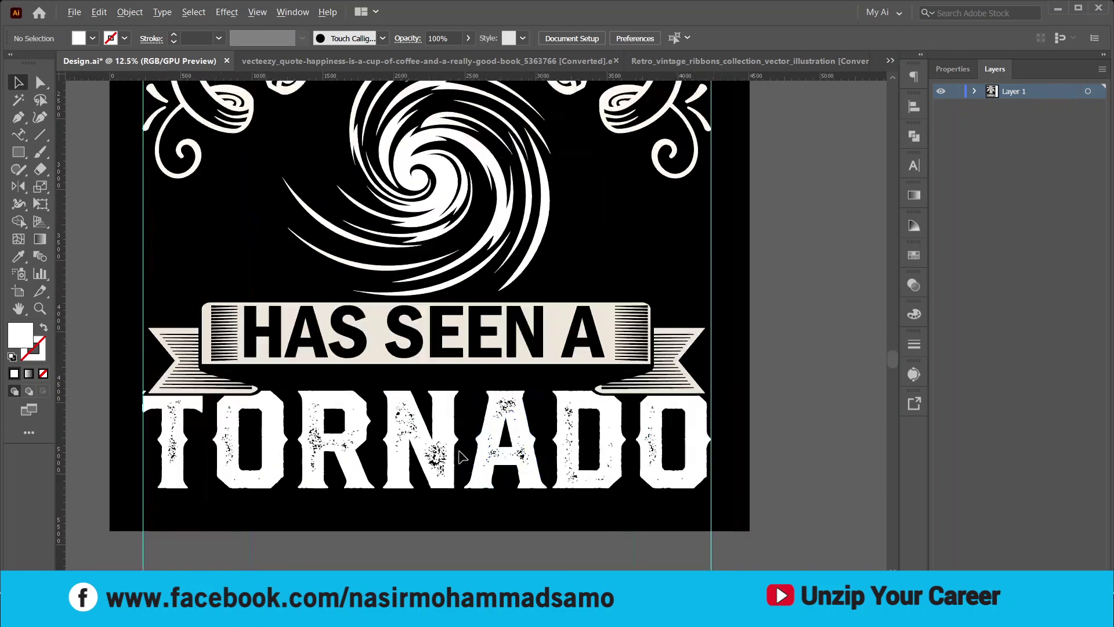
scroll(462, 457, "up", 1)
scroll(571, 361, "down", 3)
scroll(639, 447, "up", 3)
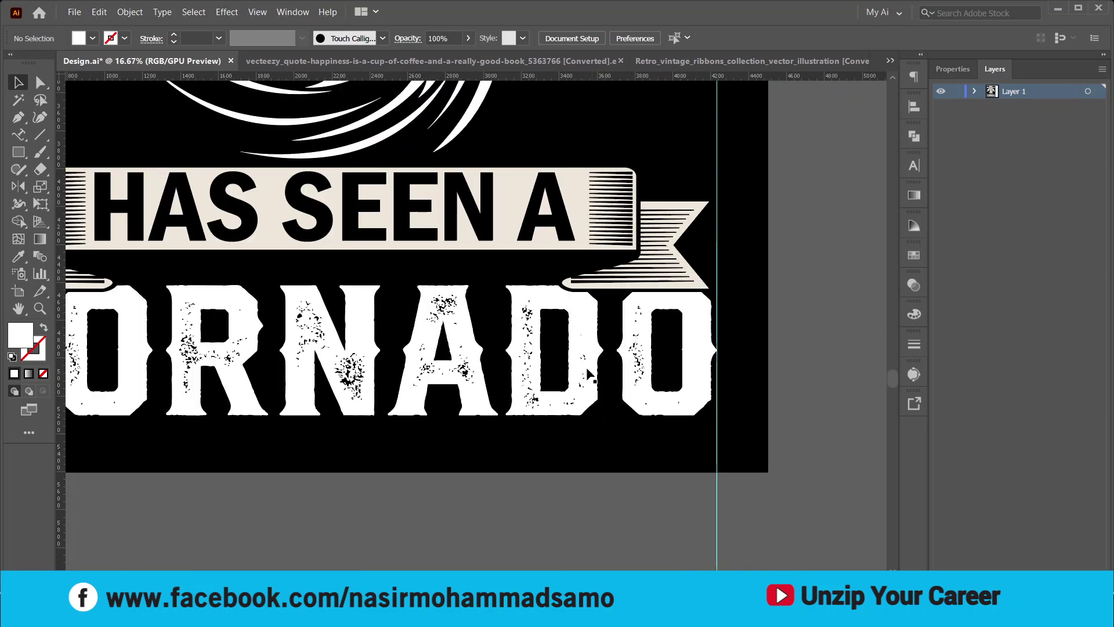
left_click(582, 364)
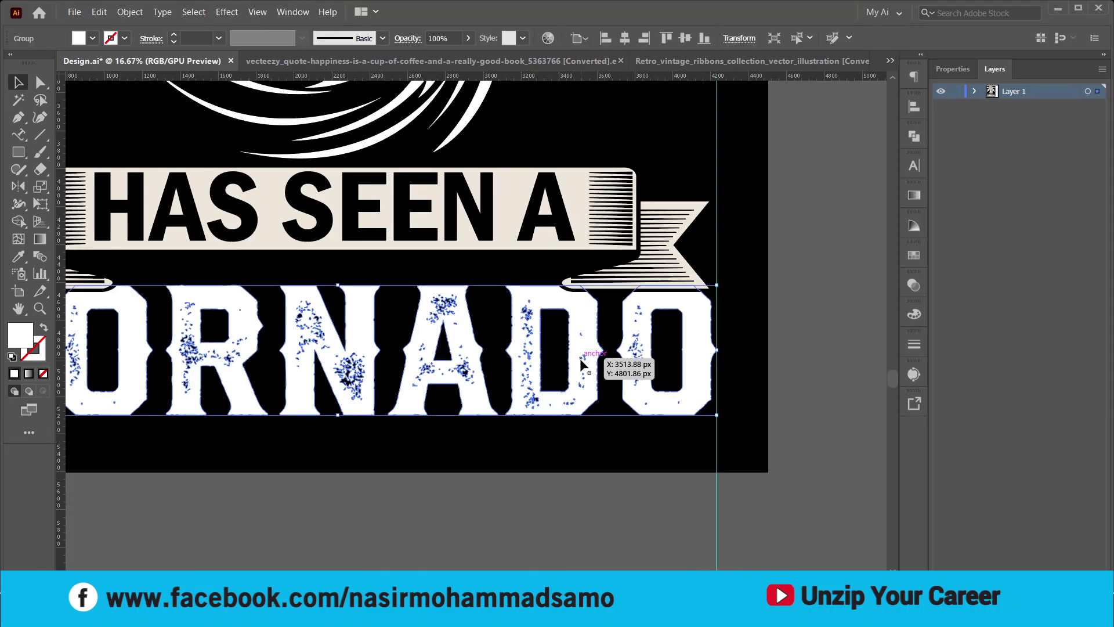
left_click_drag(582, 364, 583, 364)
scroll(582, 364, "down", 2)
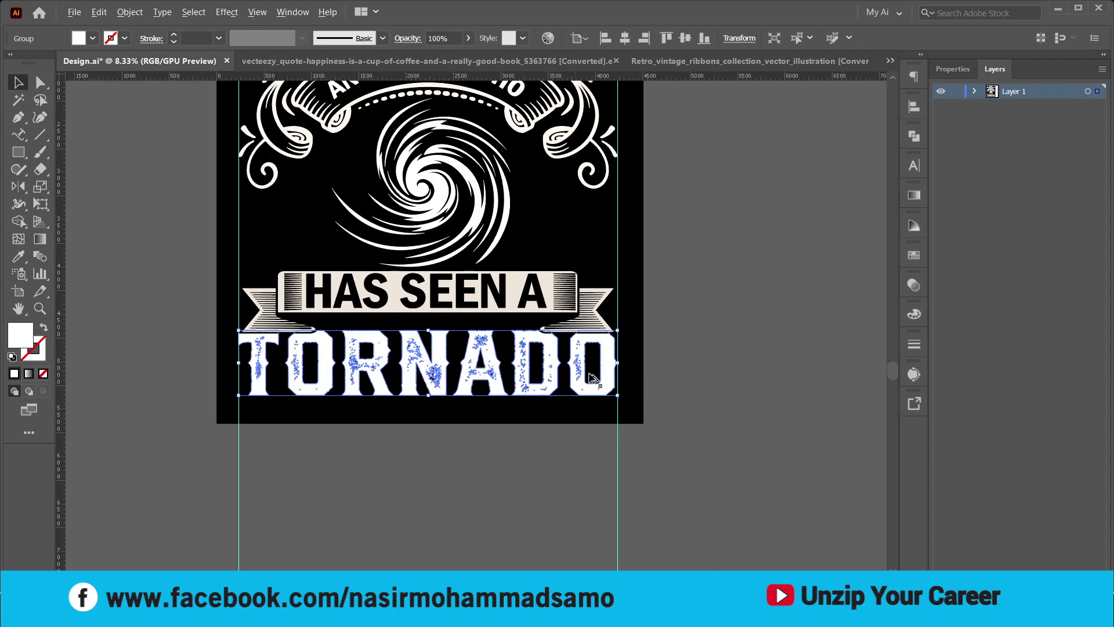
left_click(694, 339)
scroll(665, 283, "up", 5)
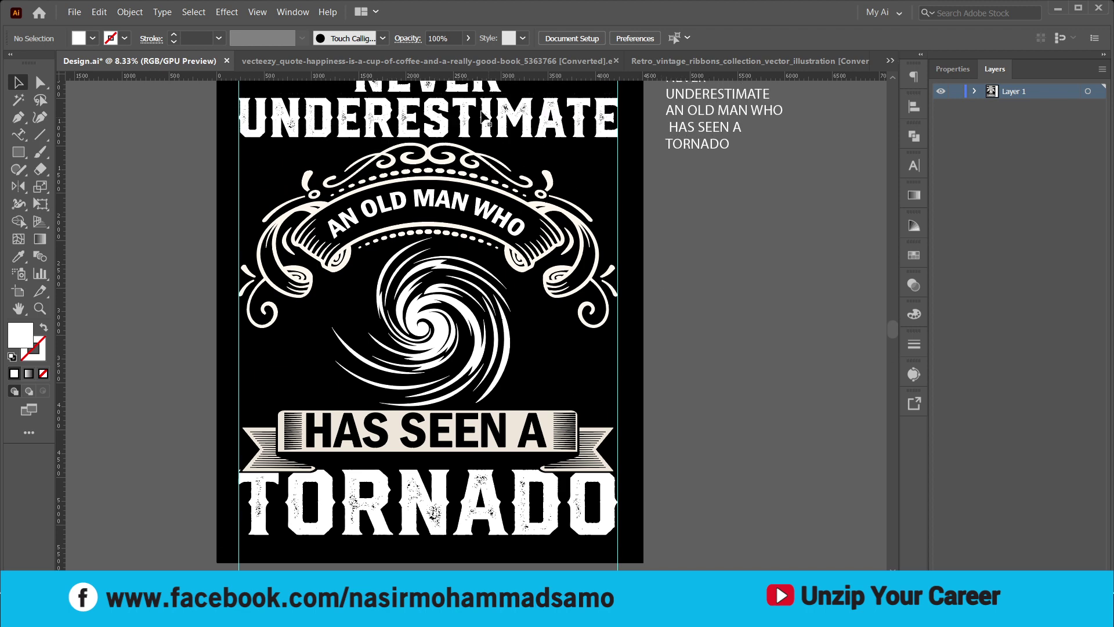
Draw a horizontal line about 860 px long in the empty space before the word NEVER, above UNDERESTIMATE
scroll(334, 119, "up", 4)
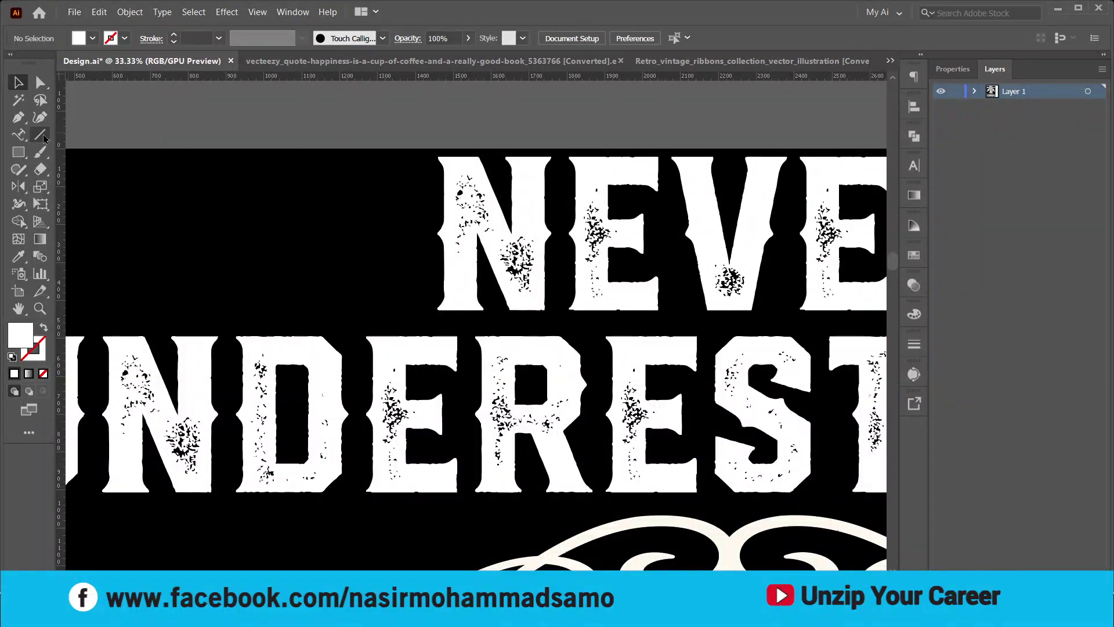
left_click_drag(43, 138, 93, 134)
scroll(236, 195, "down", 1)
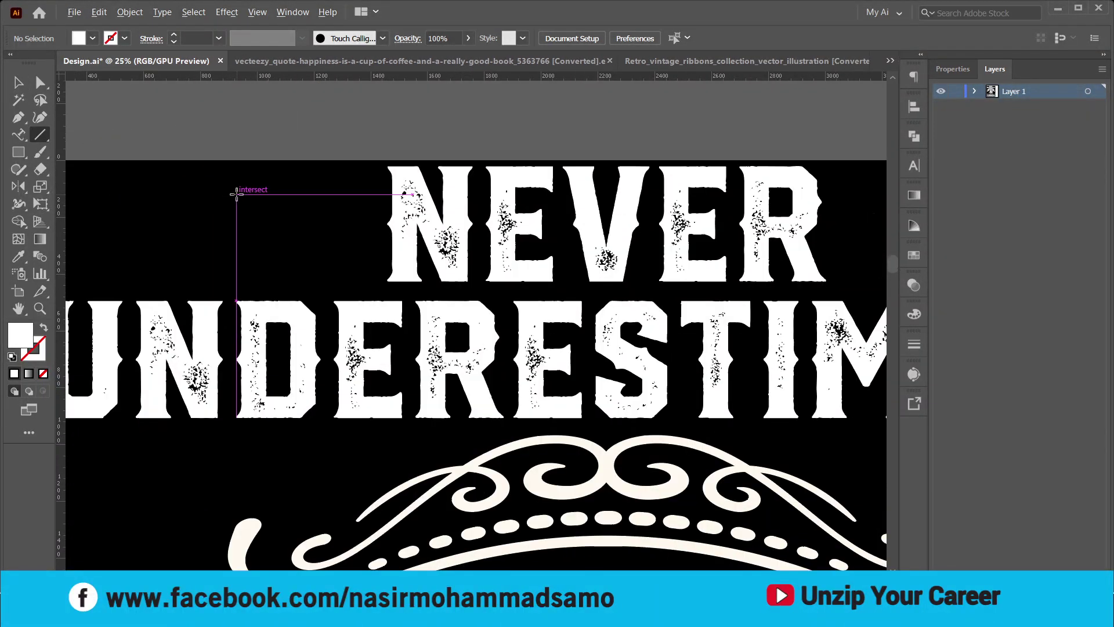
scroll(246, 234, "left", 3)
mouse_move(177, 188)
left_mouse_down()
mouse_move(422, 200)
mouse_move(405, 217)
left_mouse_up()
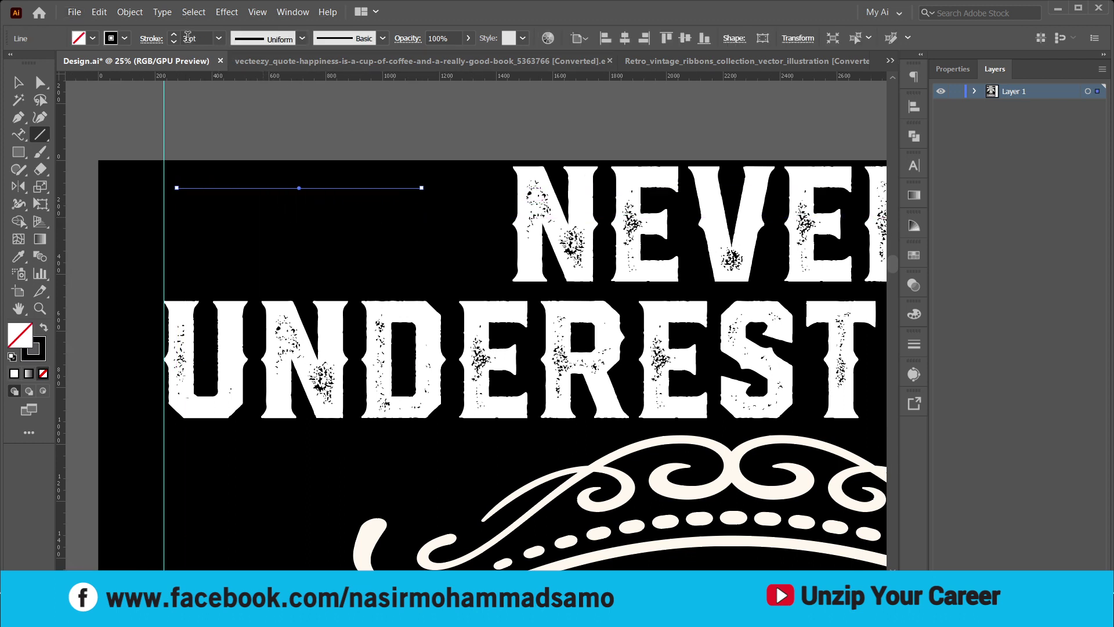
Give the new line a white stroke with a weight of 36 pt
left_click(124, 39)
left_click(31, 64)
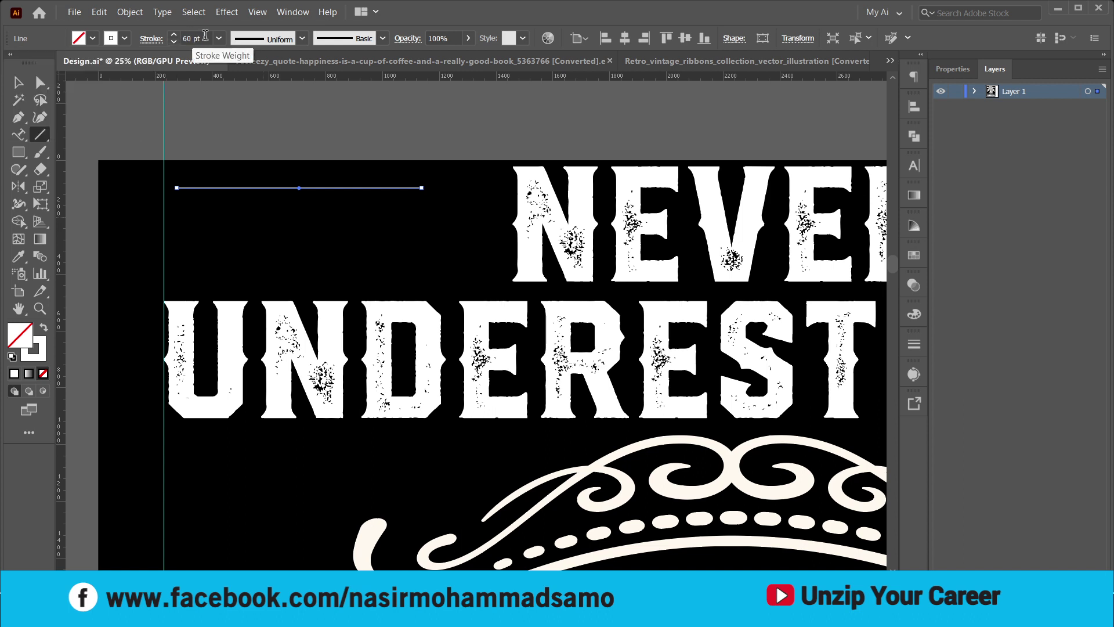
key("Return")
key("Down")
key("Down")
key("Down")
key("Down")
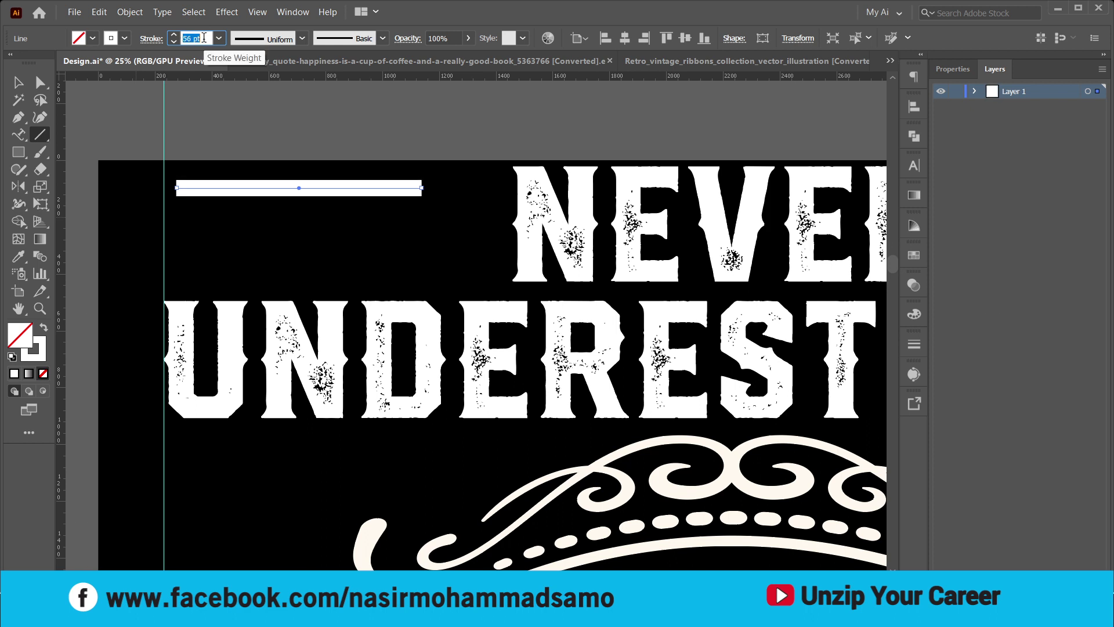
key("Down")
key("Down")
key("Down")
key("Down")
key("Down")
key("Down")
key("Down")
key("Down")
key("Down")
key("Down")
key("Down")
key("Down")
key("Down")
key("Down")
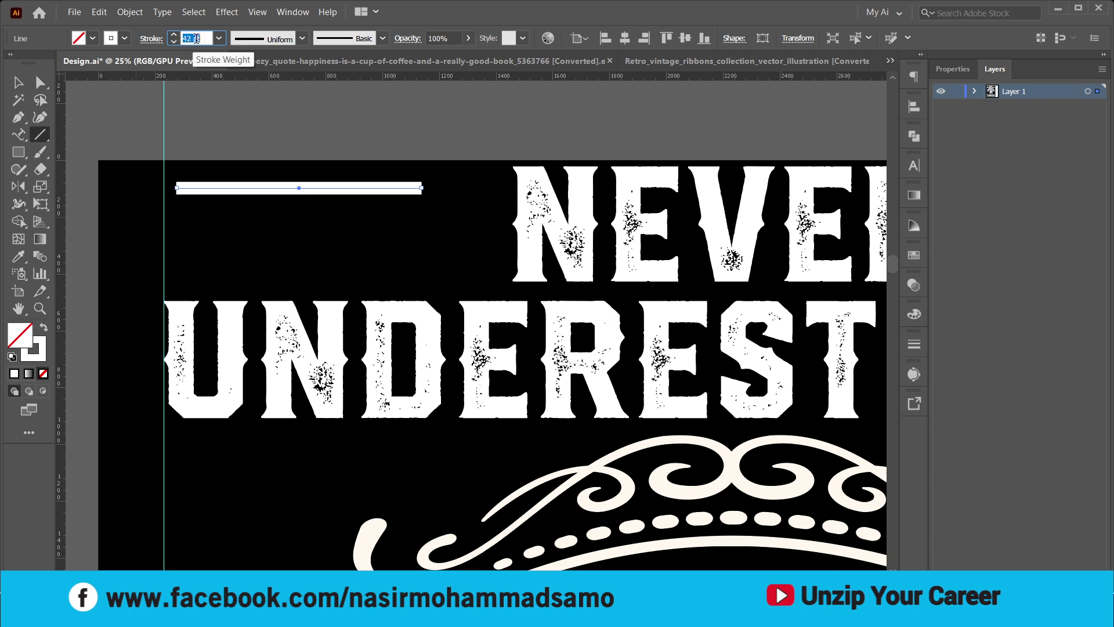
key("Down")
key("Down")
key("Down")
key("Down")
key("Down")
key("Down")
Apply Width Profile 4 to the line's stroke to turn it into a tapered spike, and deselect it
left_click(285, 40)
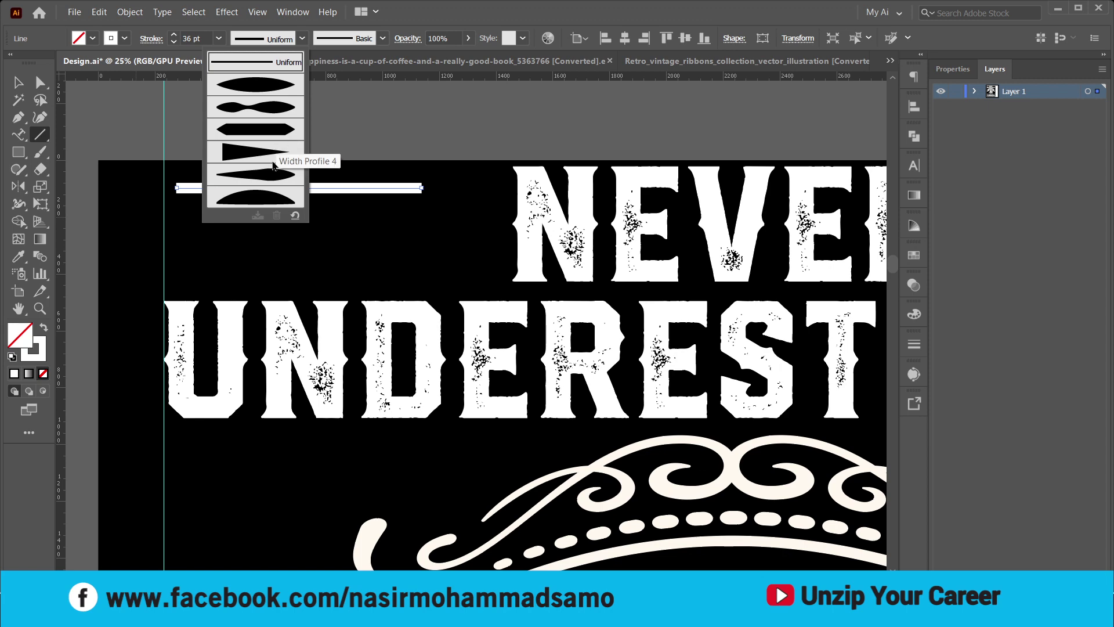
left_click(250, 157)
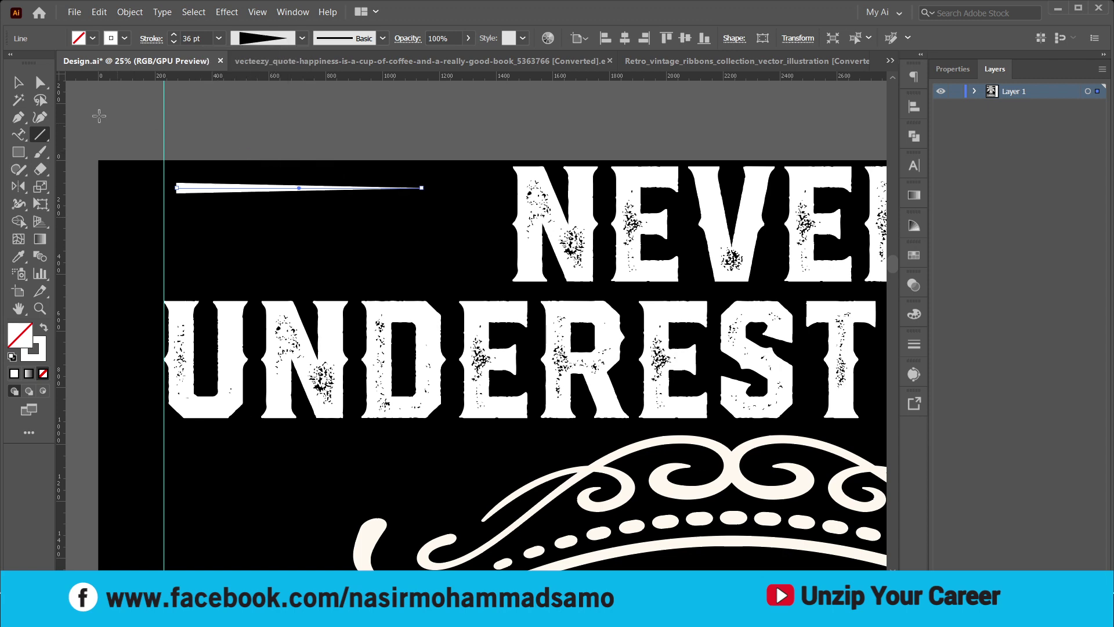
left_click(21, 85)
scroll(213, 182, "up", 2)
left_click(234, 159)
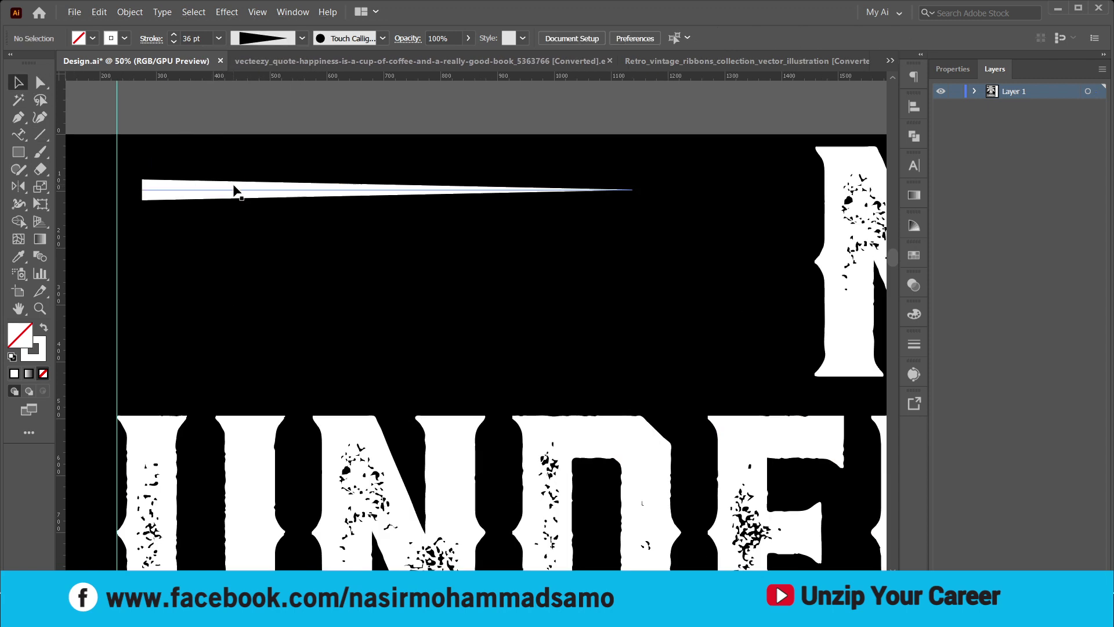
left_click(237, 192)
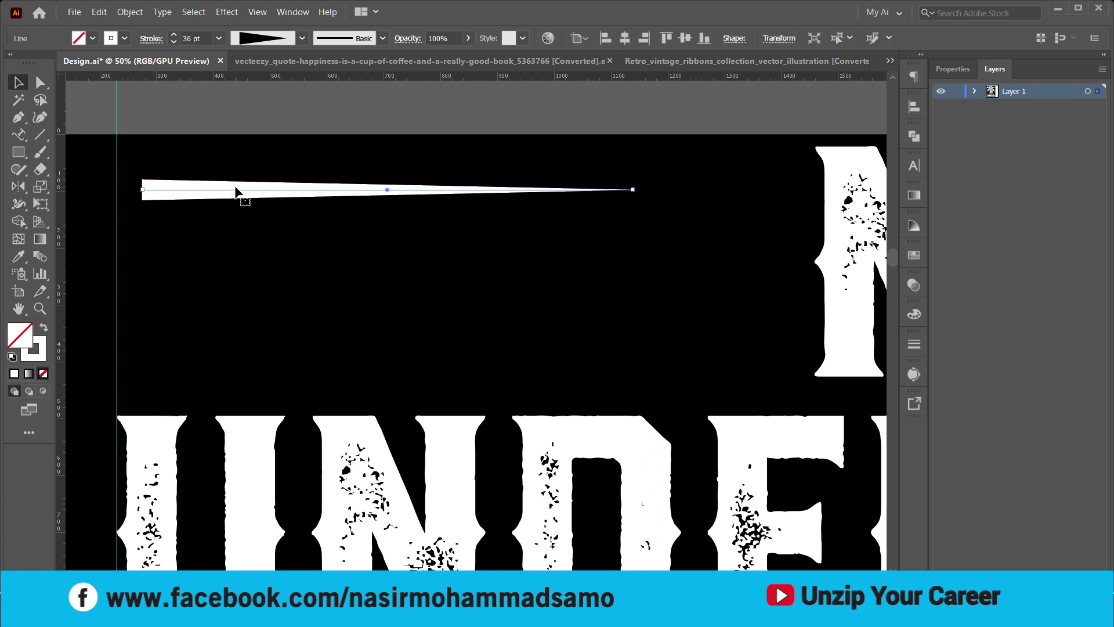
right_click(236, 192)
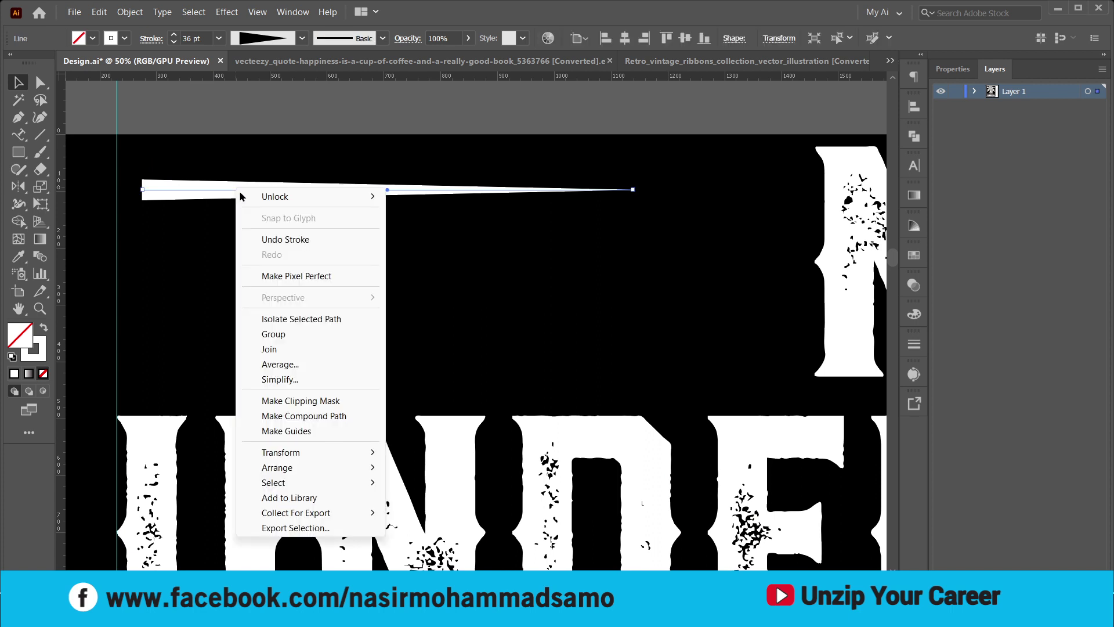
mouse_move(300, 450)
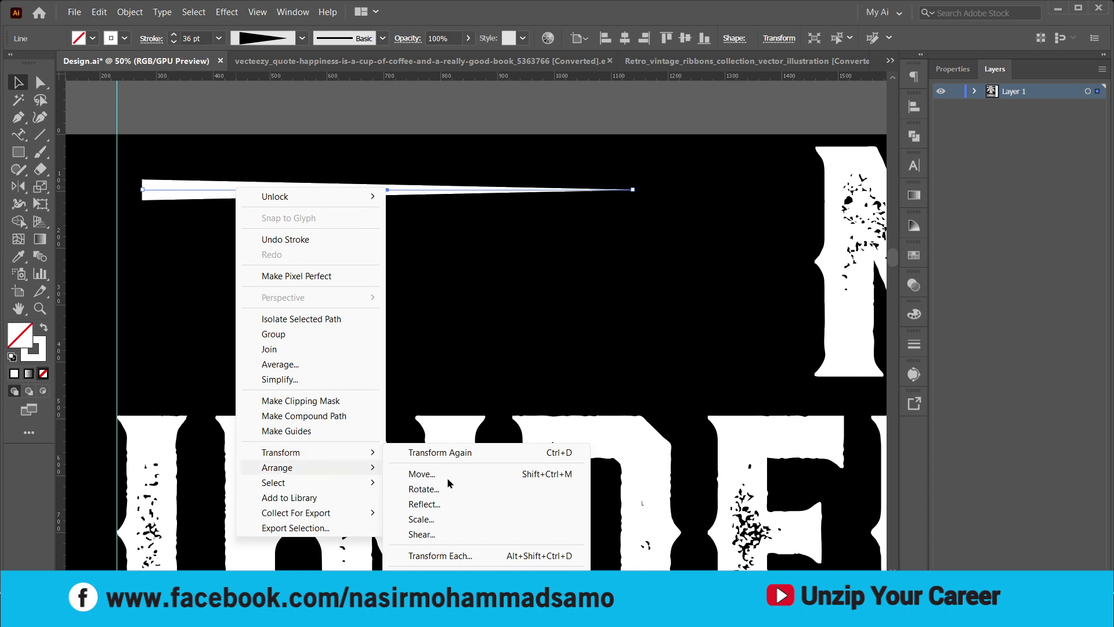
left_click(443, 504)
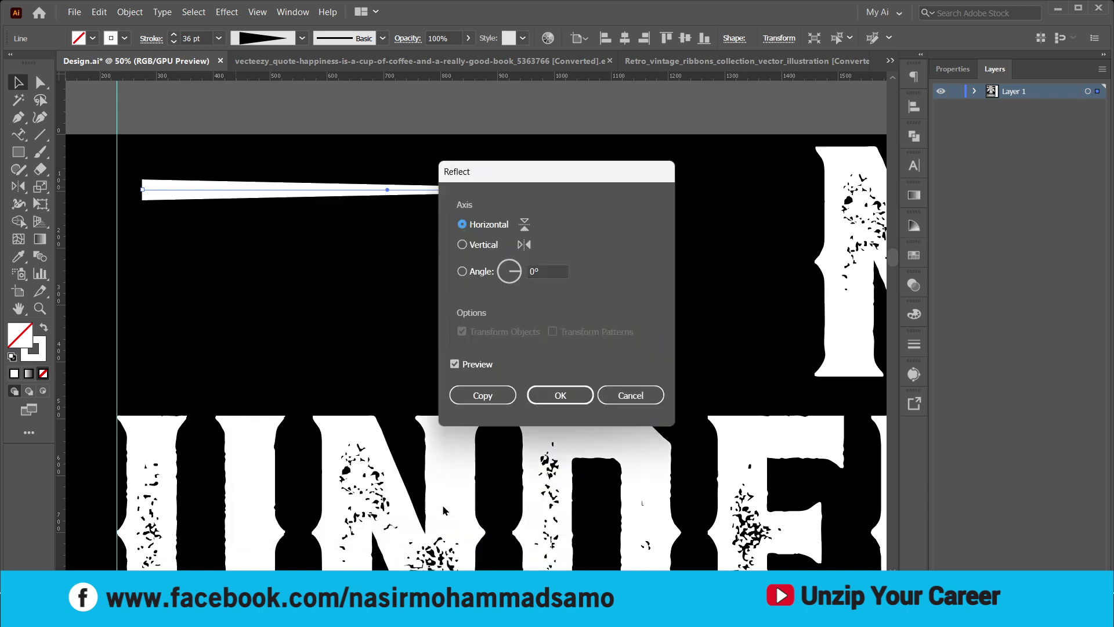
left_click(463, 246)
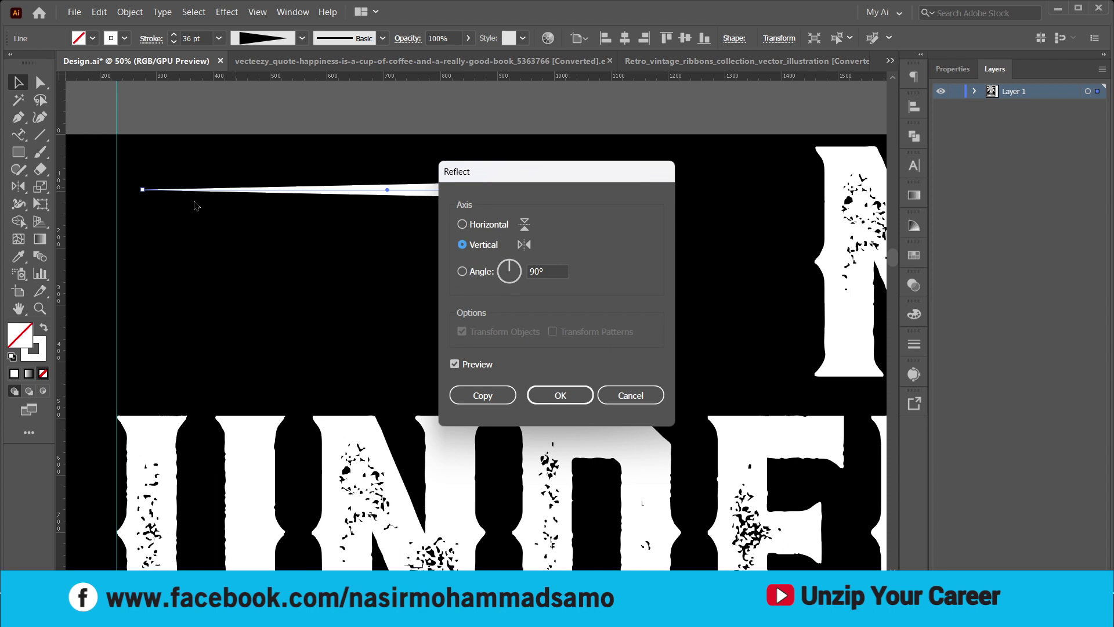
left_click(634, 401)
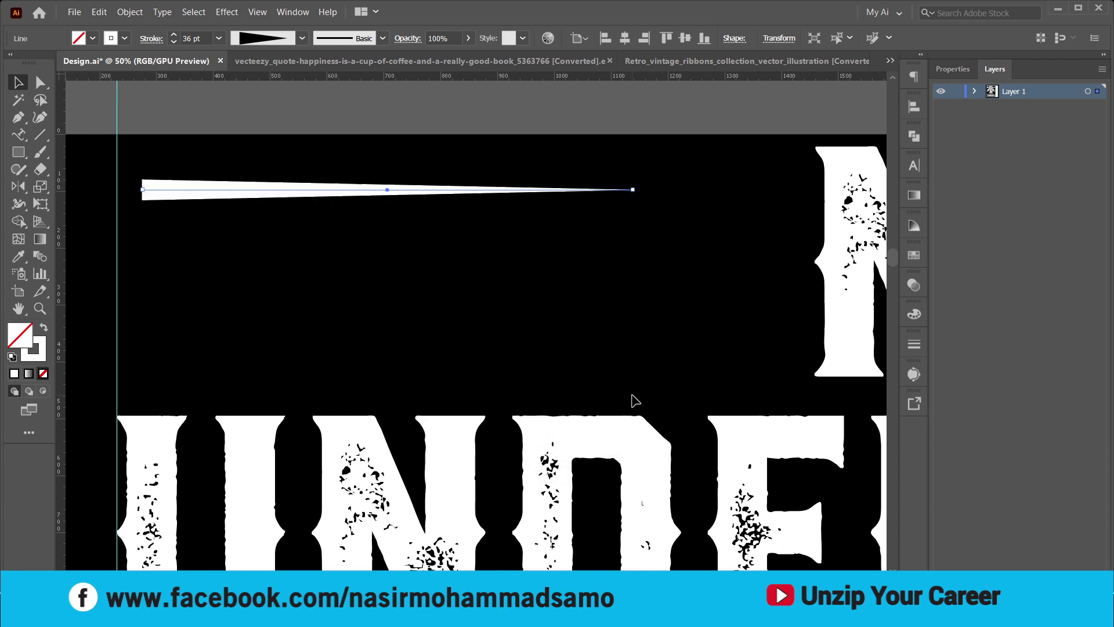
Reflect the spike across the vertical axis so its thick end faces the word NEVER
key("o")
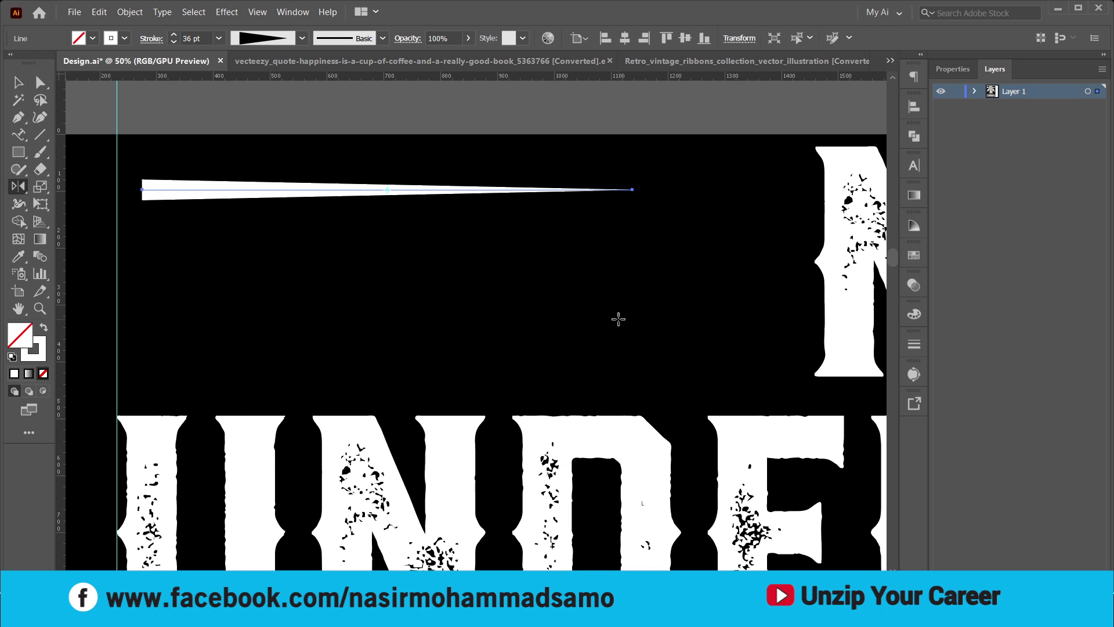
key("Return")
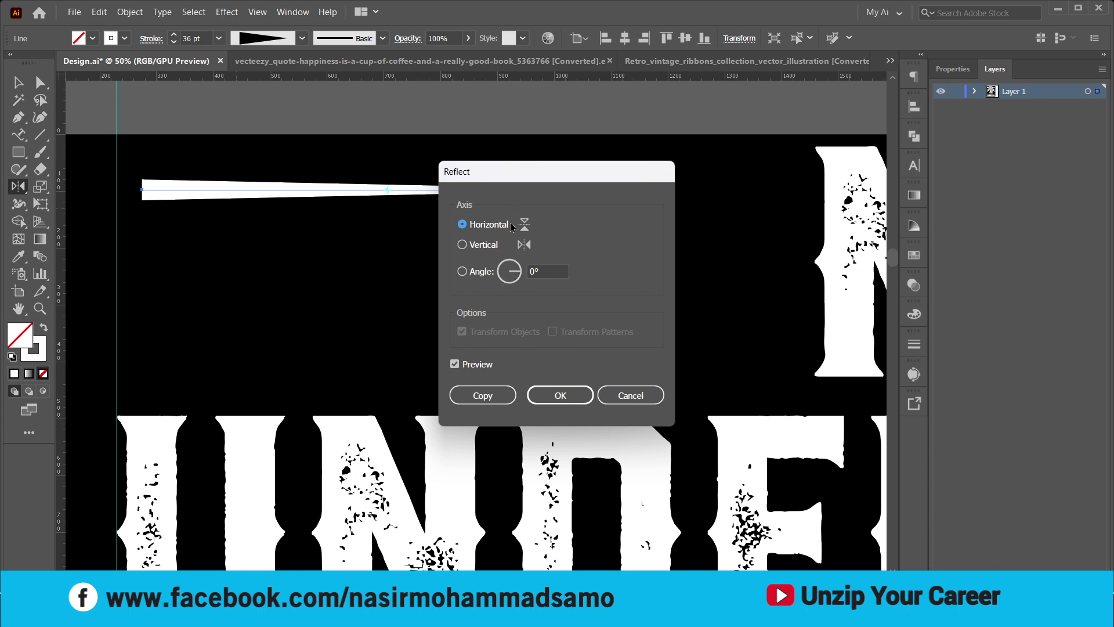
left_click(462, 245)
left_click(561, 395)
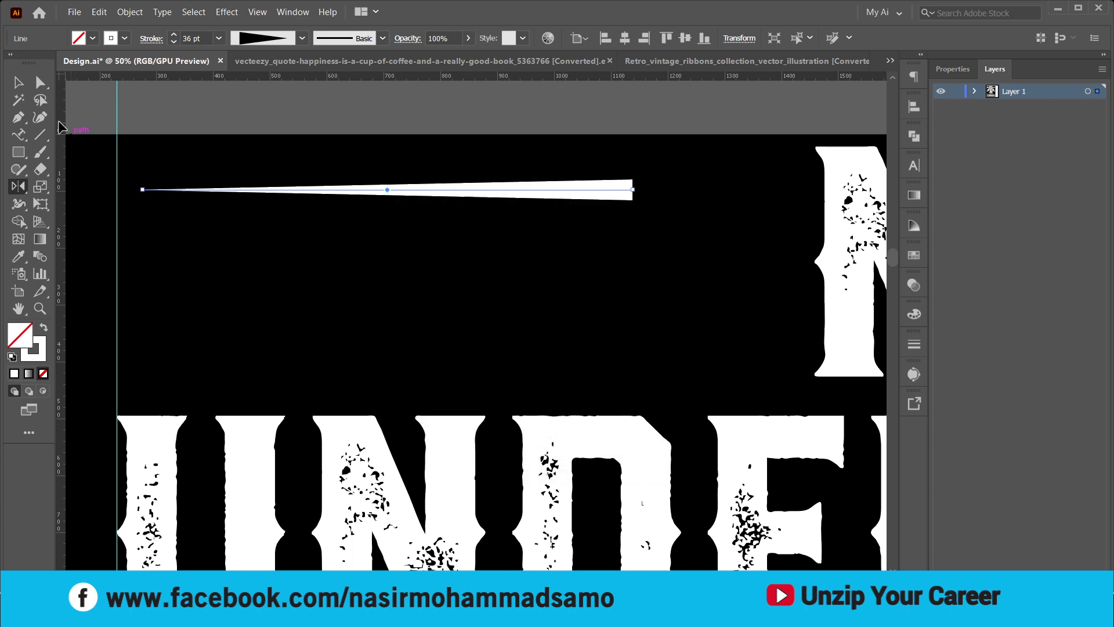
left_click(18, 81)
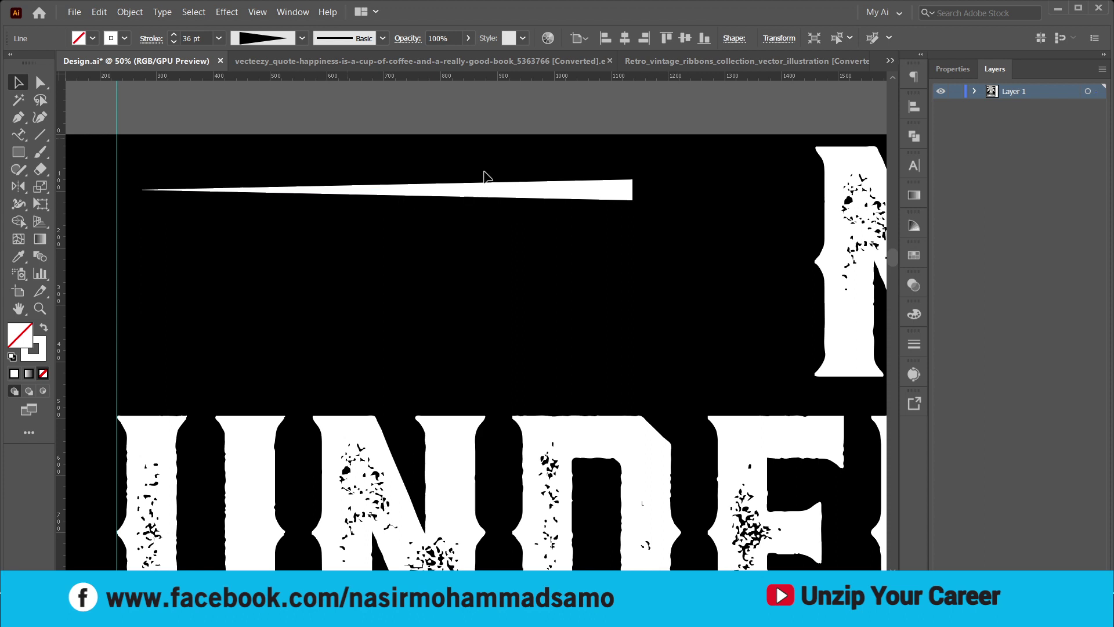
left_click(495, 199)
left_click(494, 194)
key("o")
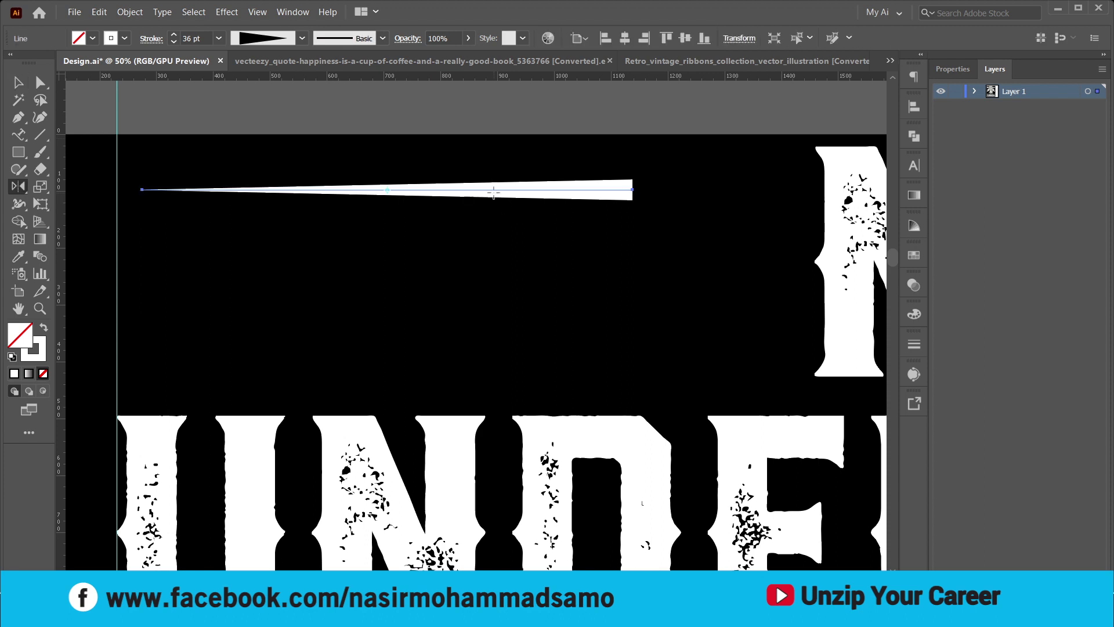
key("Return")
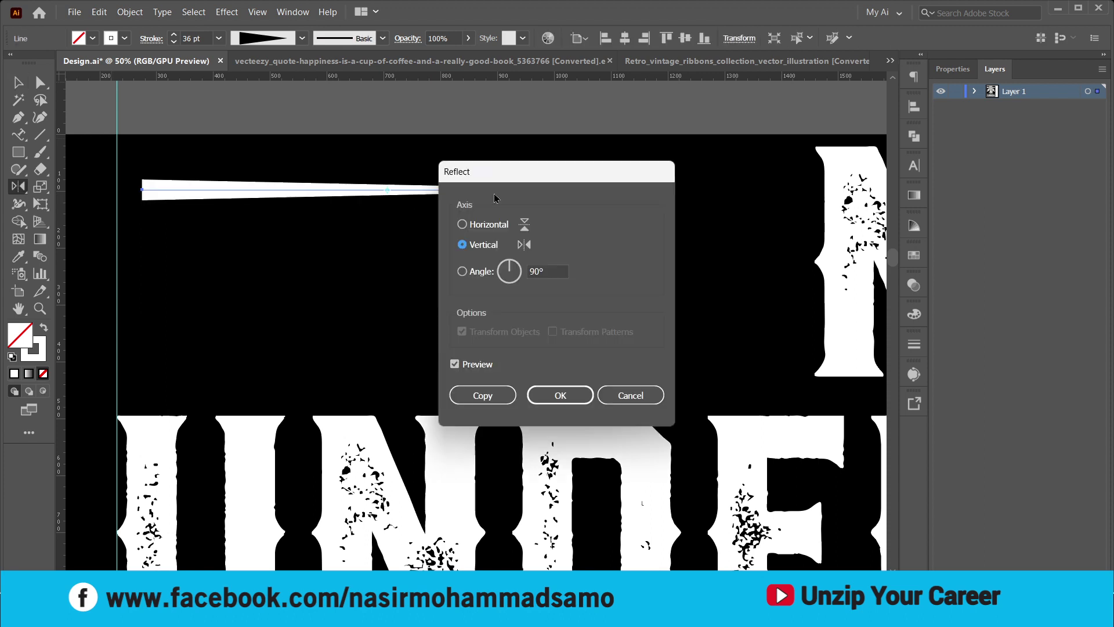
left_click(622, 389)
left_click(18, 83)
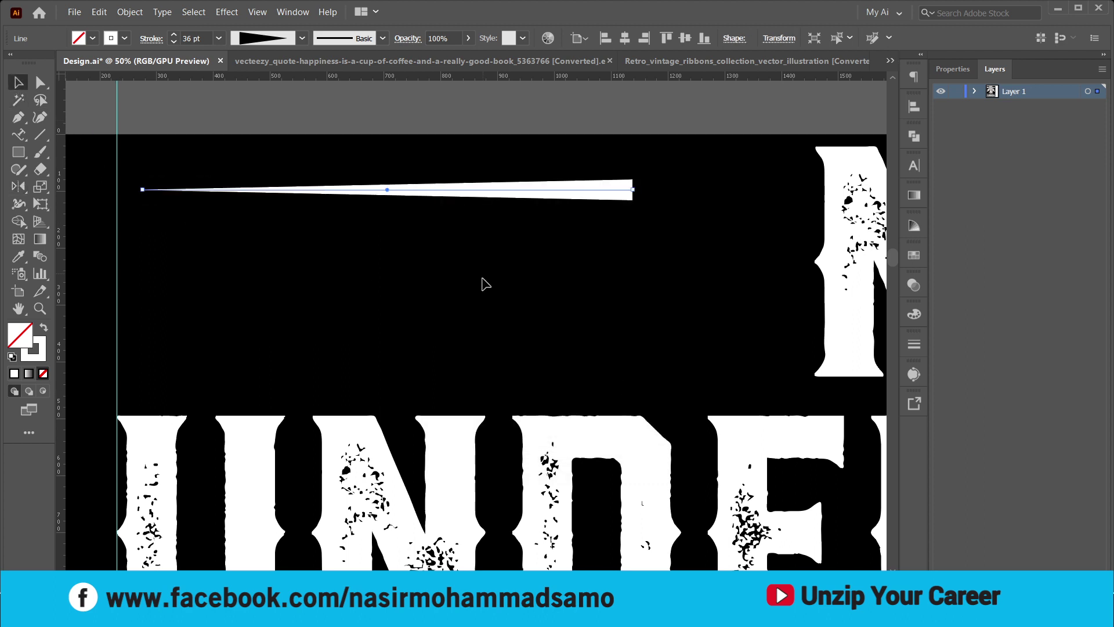
Duplicate the spike straight down and repeat the transformation to make a stack of six evenly spaced spikes
left_click(496, 205)
left_click_drag(496, 205, 497, 244)
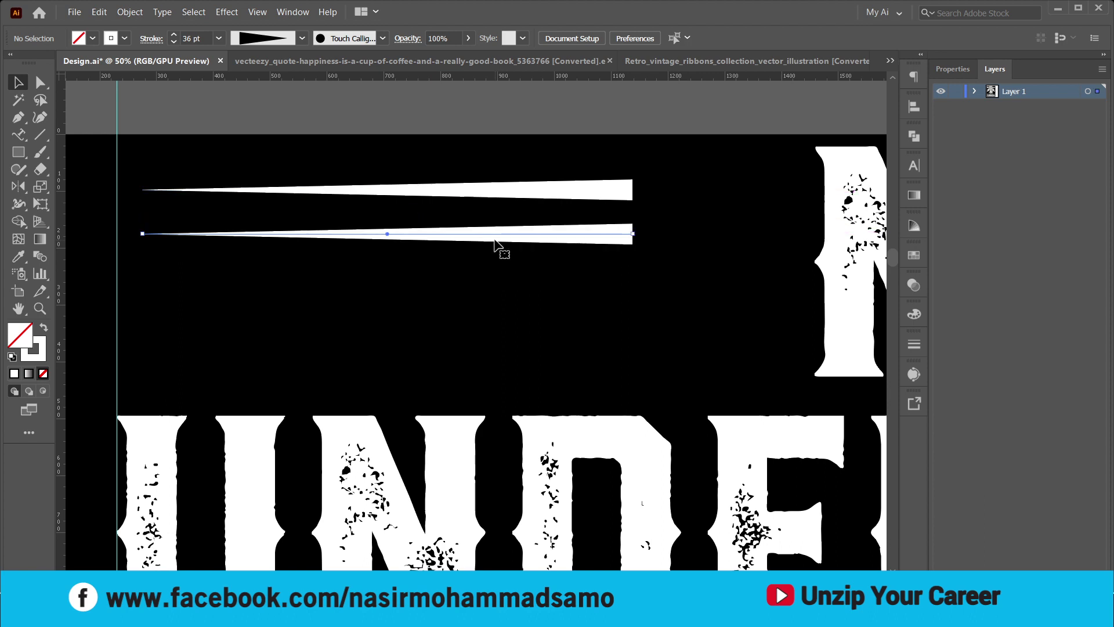
key("ctrl+d")
key("ctrl+d")
key("ctrl+d")
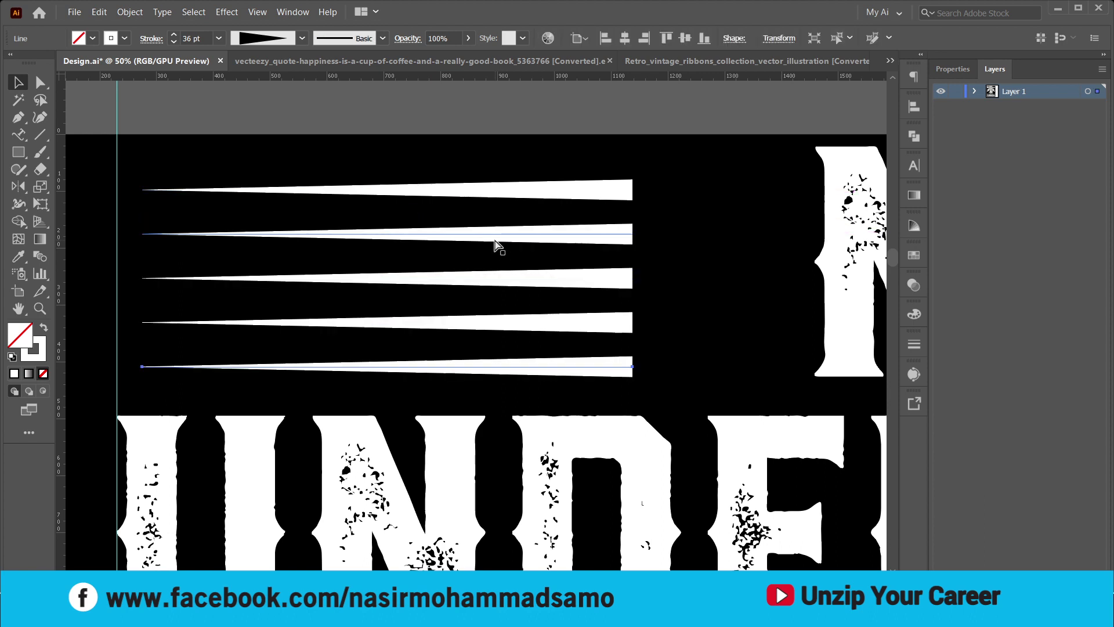
key("ctrl+d")
Move the lowest spike up so that it clears the top of the UNDERESTIMATE lettering
scroll(625, 182, "down", 1)
scroll(626, 177, "up", 1)
scroll(581, 169, "right", 2)
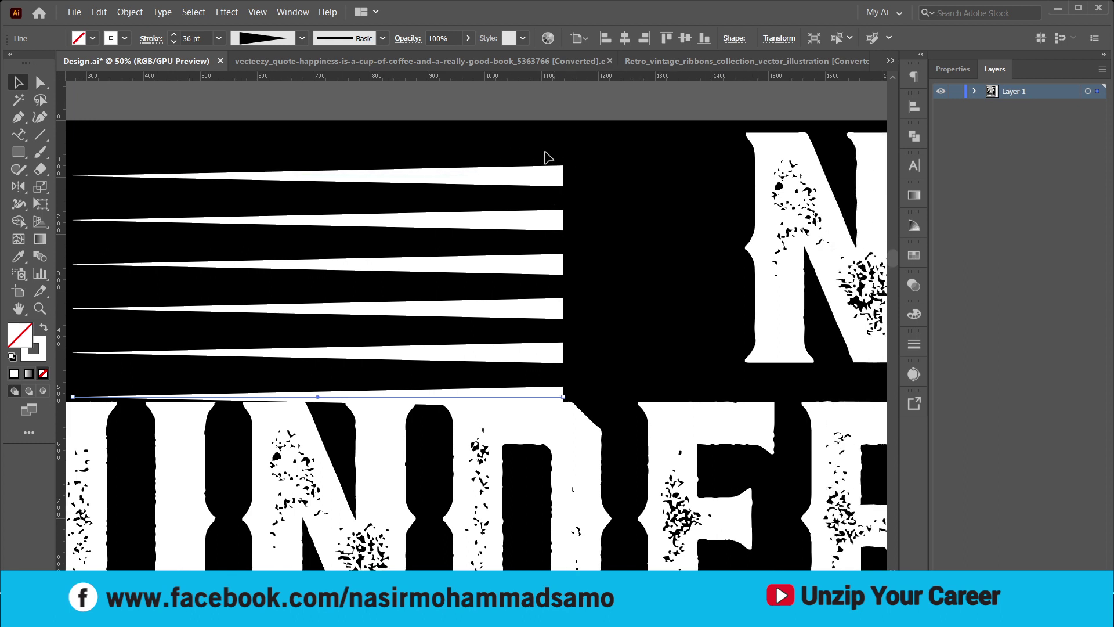
left_click_drag(503, 140, 550, 353)
left_click_drag(558, 392, 561, 373)
Select all six spikes, expand their appearance into filled shapes and deselect them
scroll(606, 214, "down", 1)
left_click_drag(597, 126, 533, 350)
left_click(130, 12)
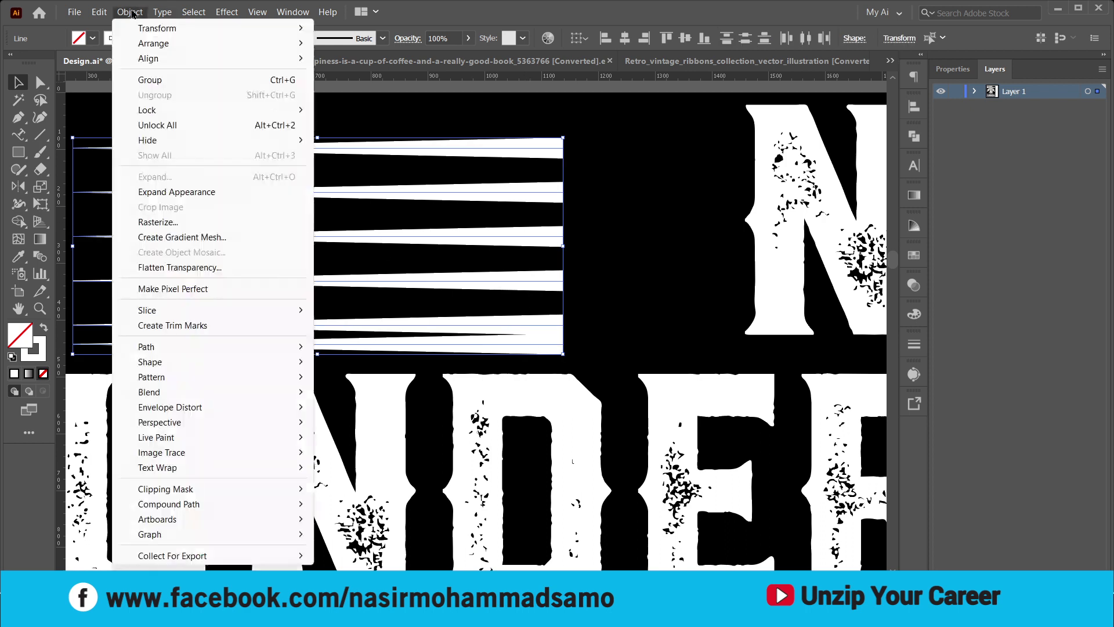
left_click(174, 189)
left_click(656, 232)
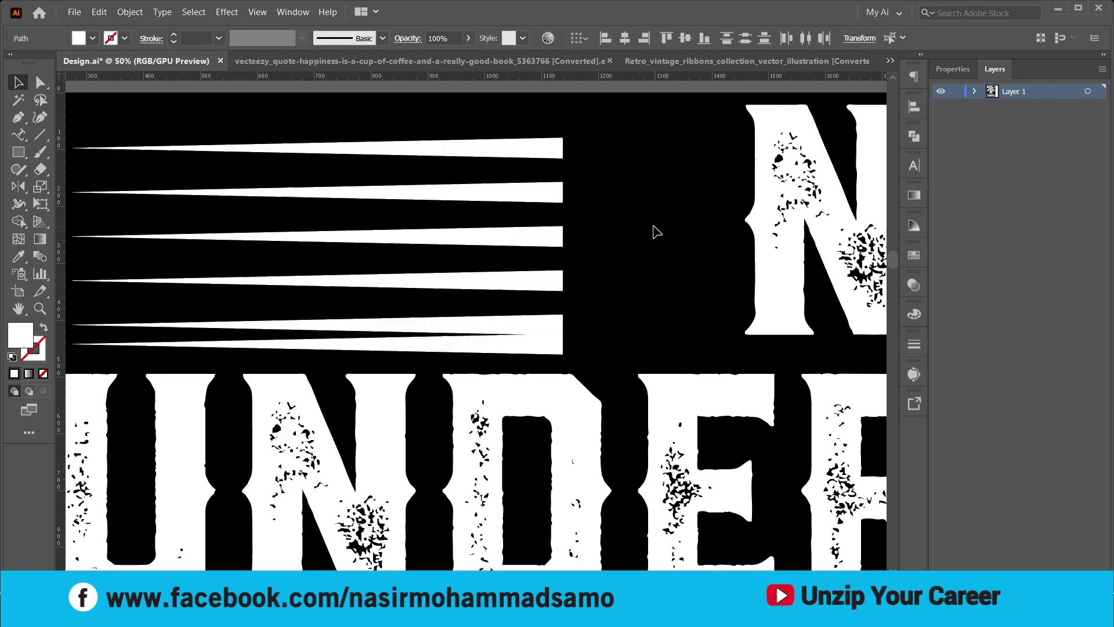
Align the top edge of the uppermost spike to the top of NEVER, using NEVER as the key object
scroll(656, 232, "up", 2)
left_click(762, 200, "shift")
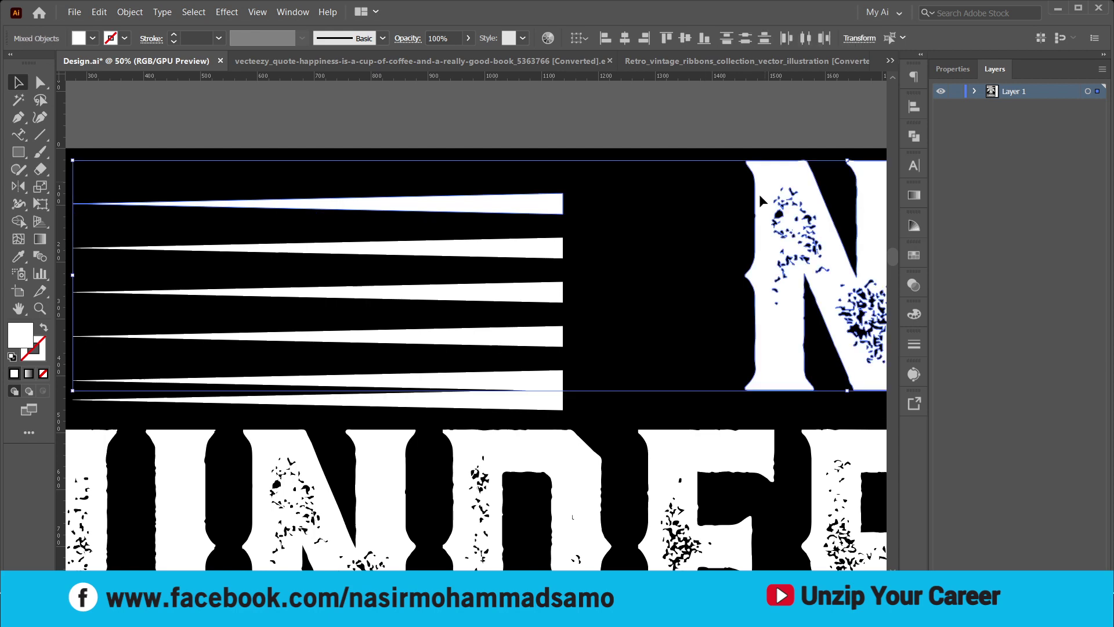
left_click(775, 174)
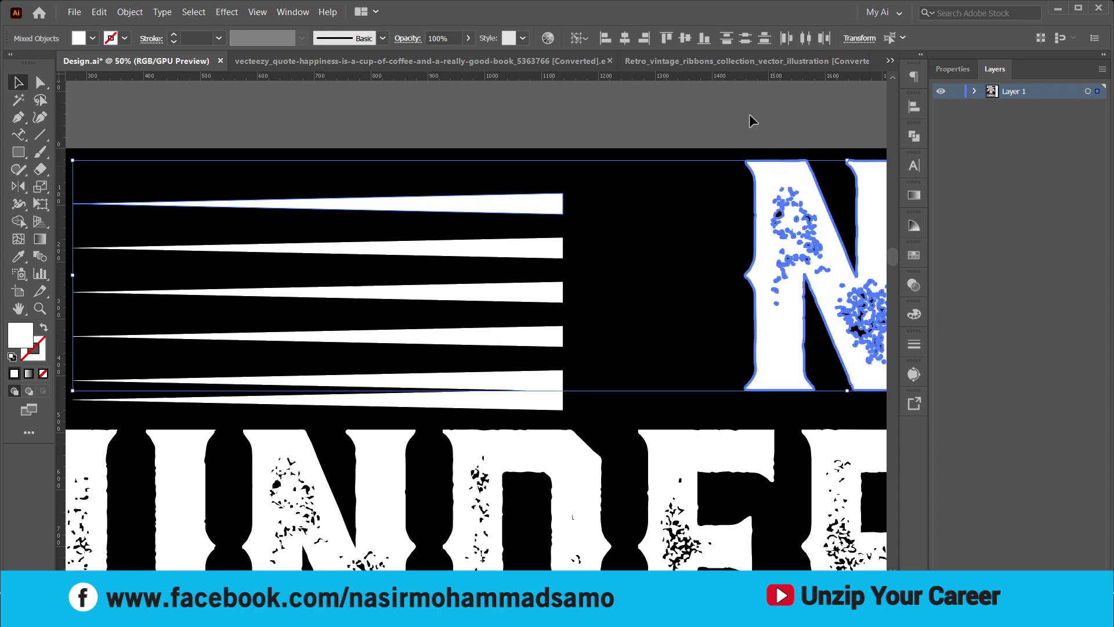
left_click(666, 38)
scroll(610, 126, "down", 4)
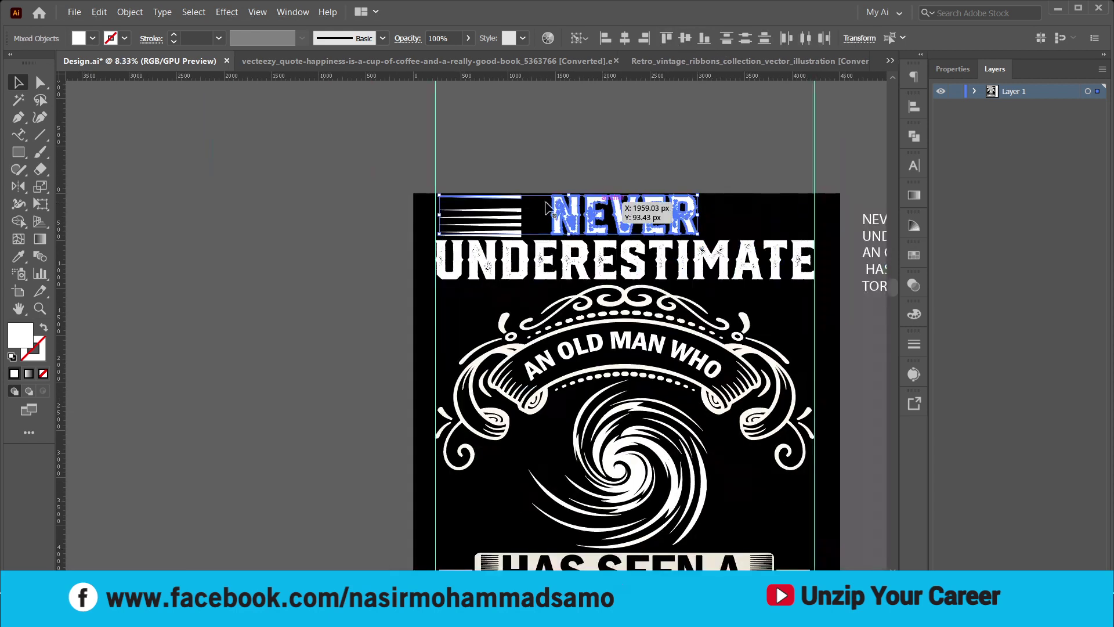
scroll(612, 212, "up", 2)
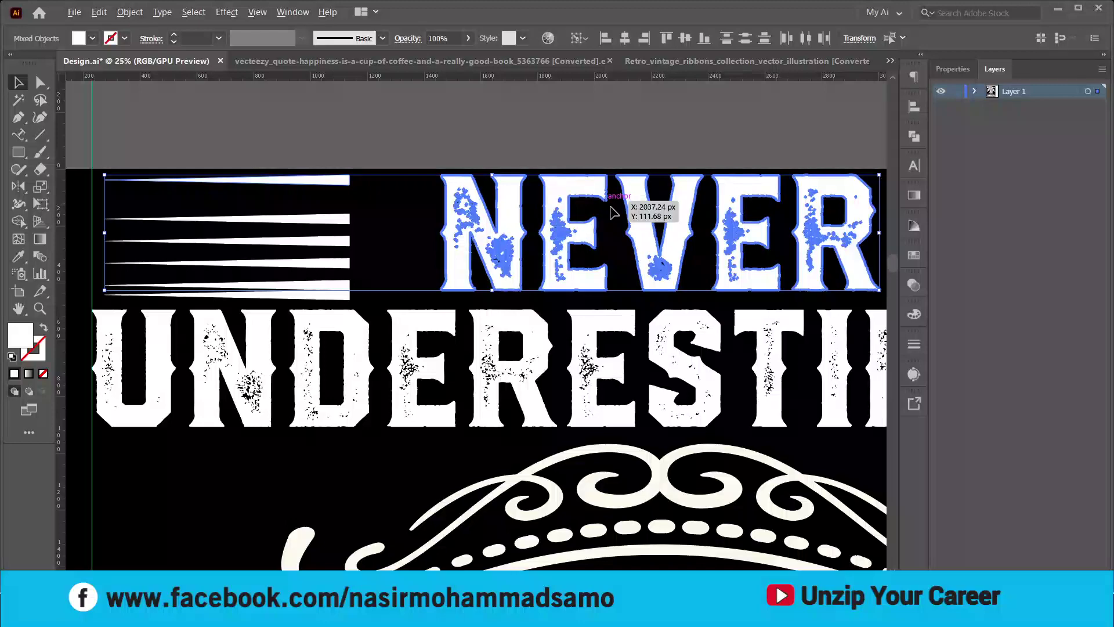
left_click(408, 151)
Align the bottom edge of the lowest spike to the bottom of NEVER, using NEVER as the key object
left_click(347, 296)
left_click(454, 283, "shift")
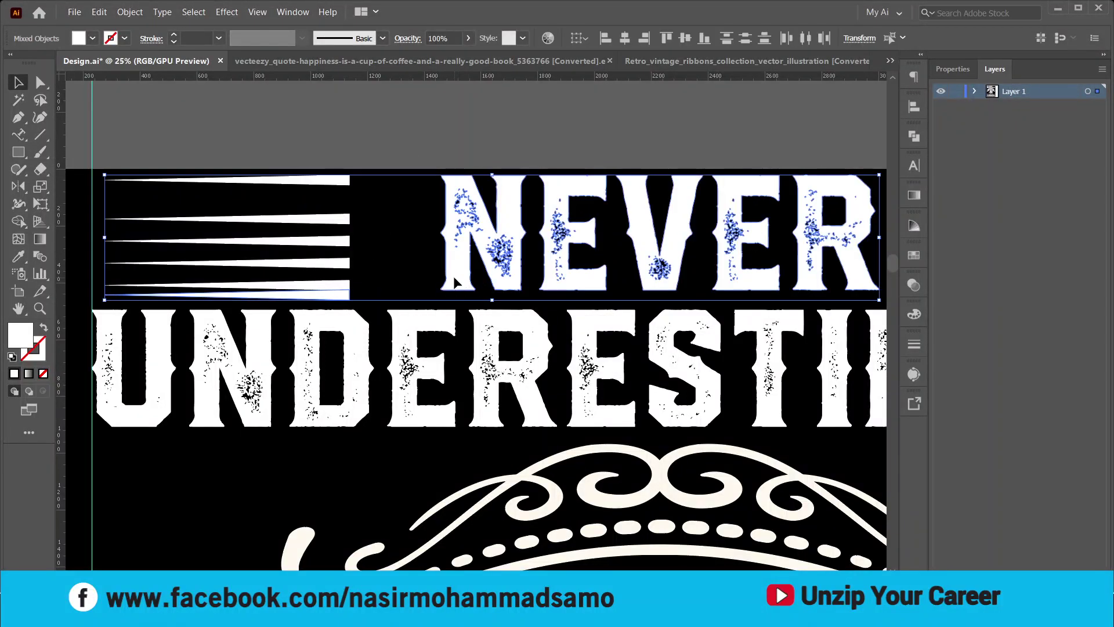
left_click(465, 290)
scroll(453, 296, "up", 3)
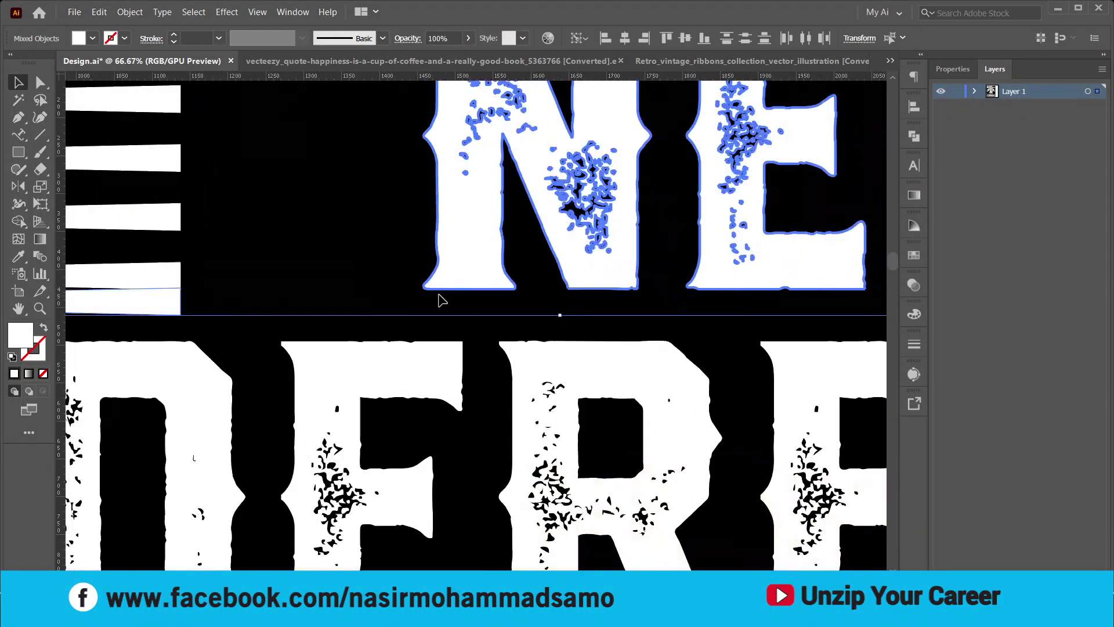
left_click(704, 38)
scroll(679, 205, "down", 3)
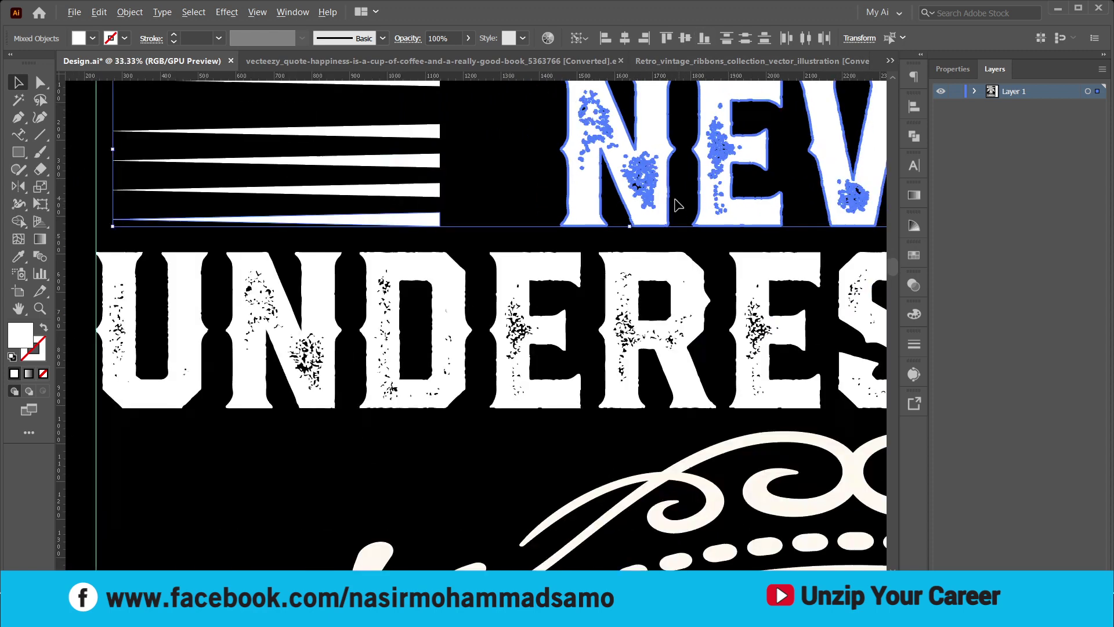
left_click(523, 191)
Select all six spikes and distribute the vertical spacing between them evenly
scroll(521, 191, "up", 2)
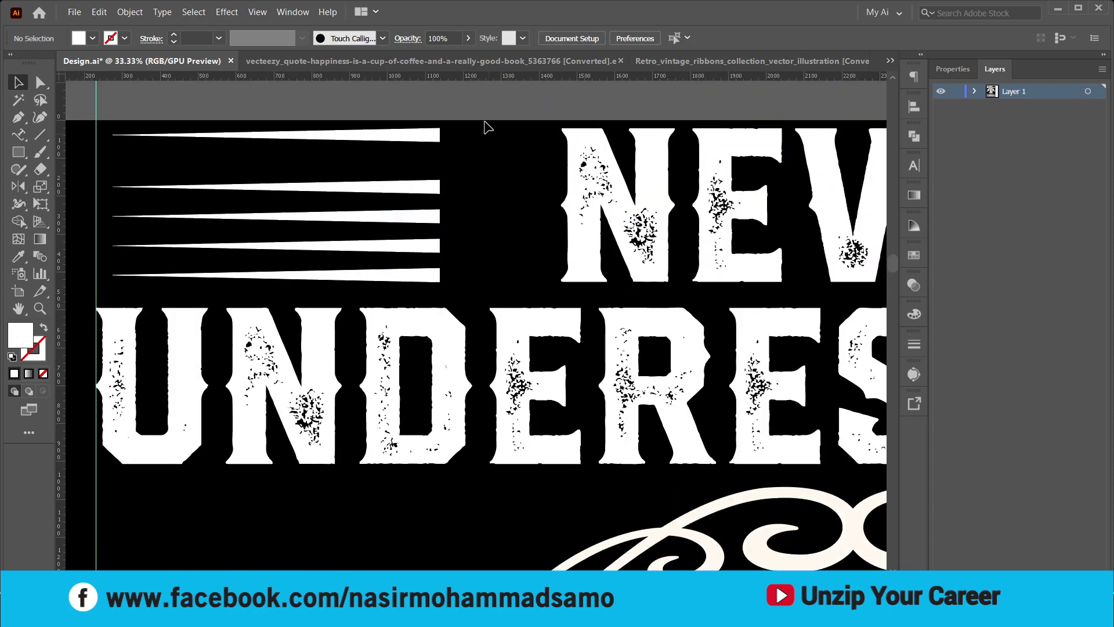
left_click_drag(485, 124, 423, 284)
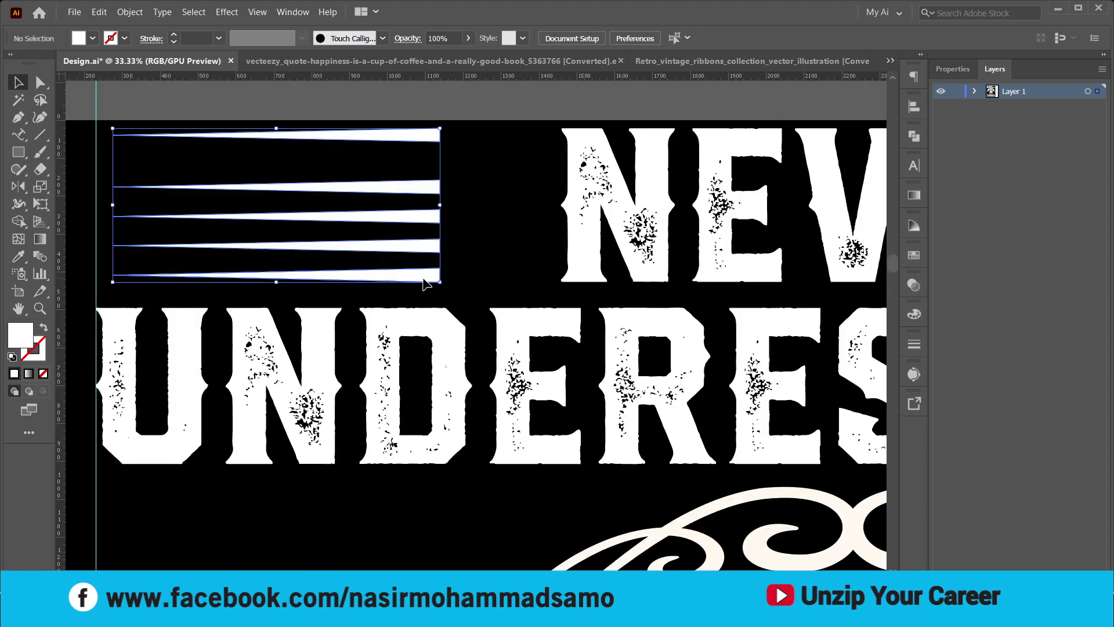
left_click(915, 108)
left_click(747, 227)
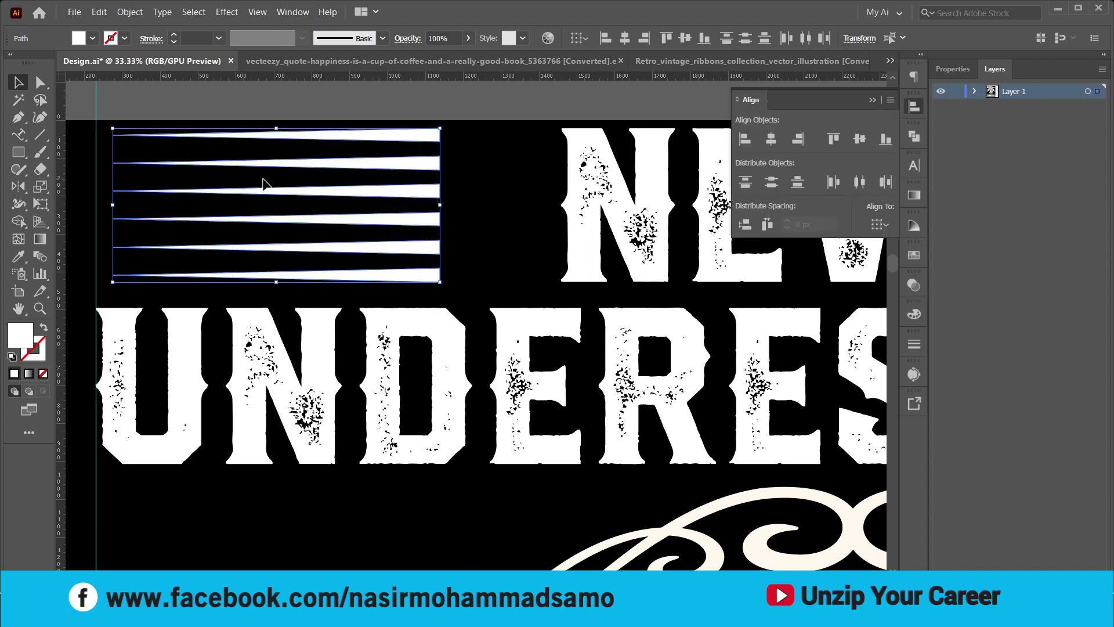
Stretch the six spikes outward so that their thin tips reach the left vertical guide, and deselect them
left_click_drag(113, 206, 96, 205)
scroll(176, 230, "down", 3)
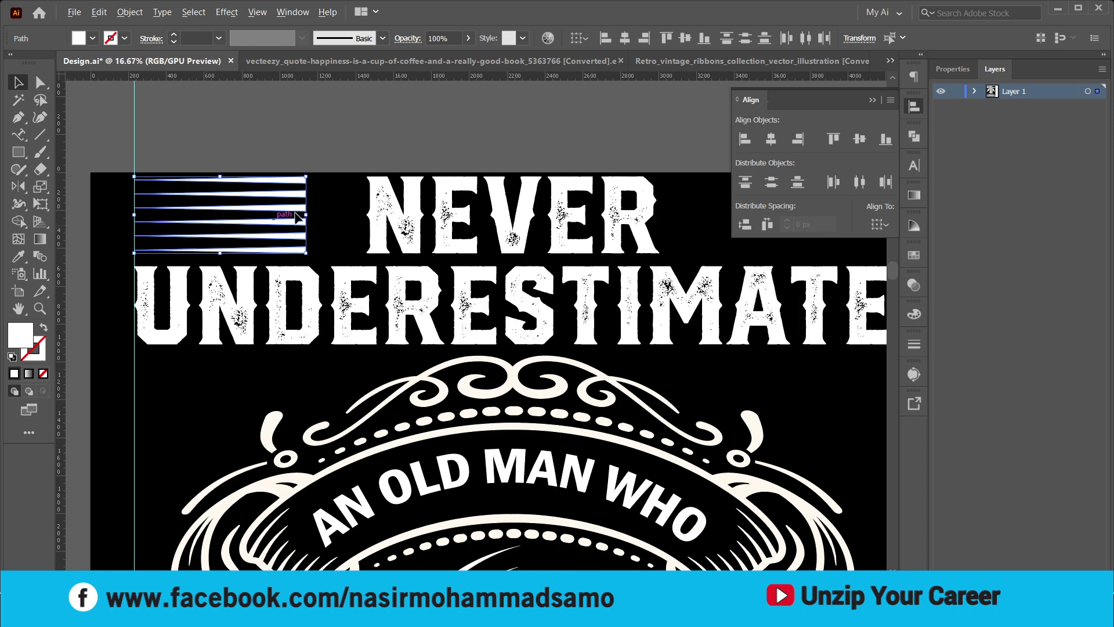
left_click(343, 138)
Group the six spikes and place a copy of the group straight across on the right side of NEVER
scroll(343, 187, "up", 3)
left_click_drag(276, 158, 306, 320)
scroll(285, 271, "down", 3)
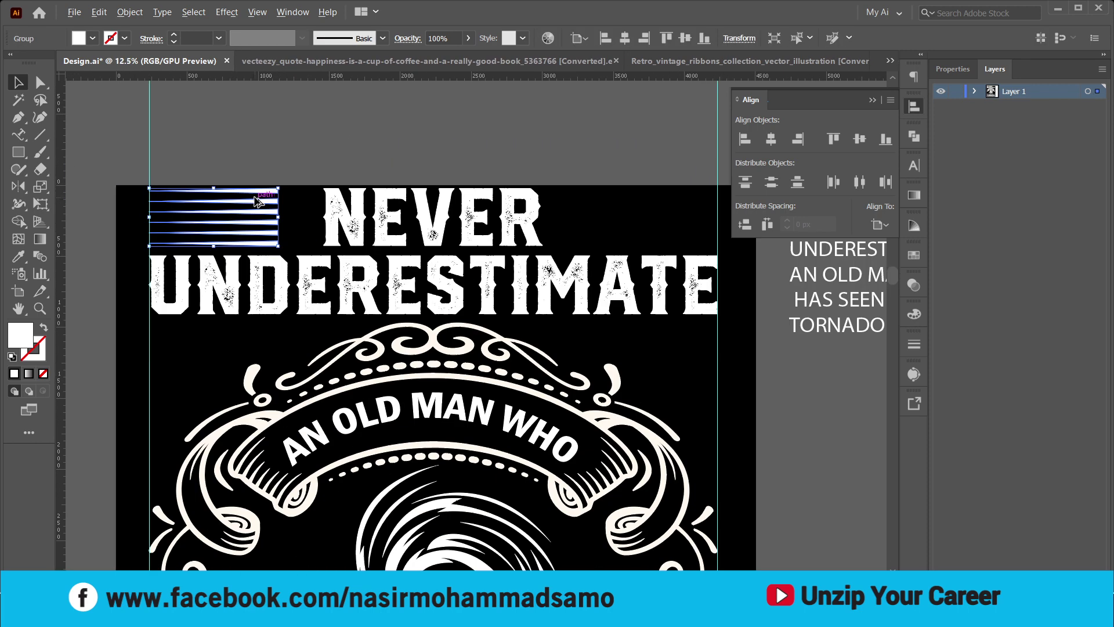
left_click_drag(249, 204, 682, 215)
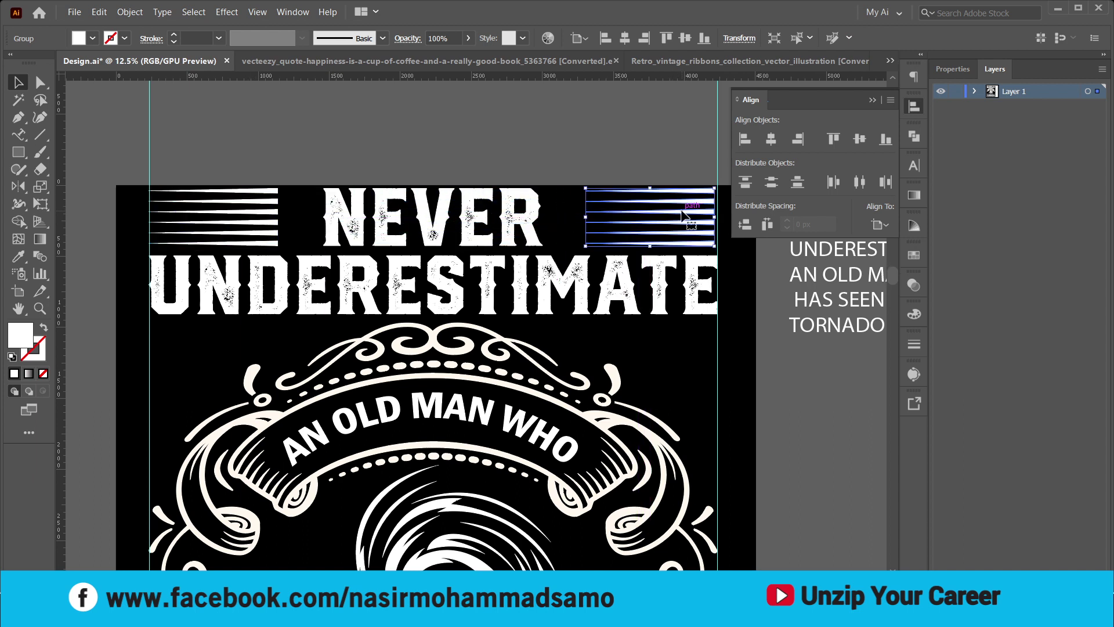
Reflect the copied spike group across the vertical axis so its thick ends face NEVER
key("o")
key("Return")
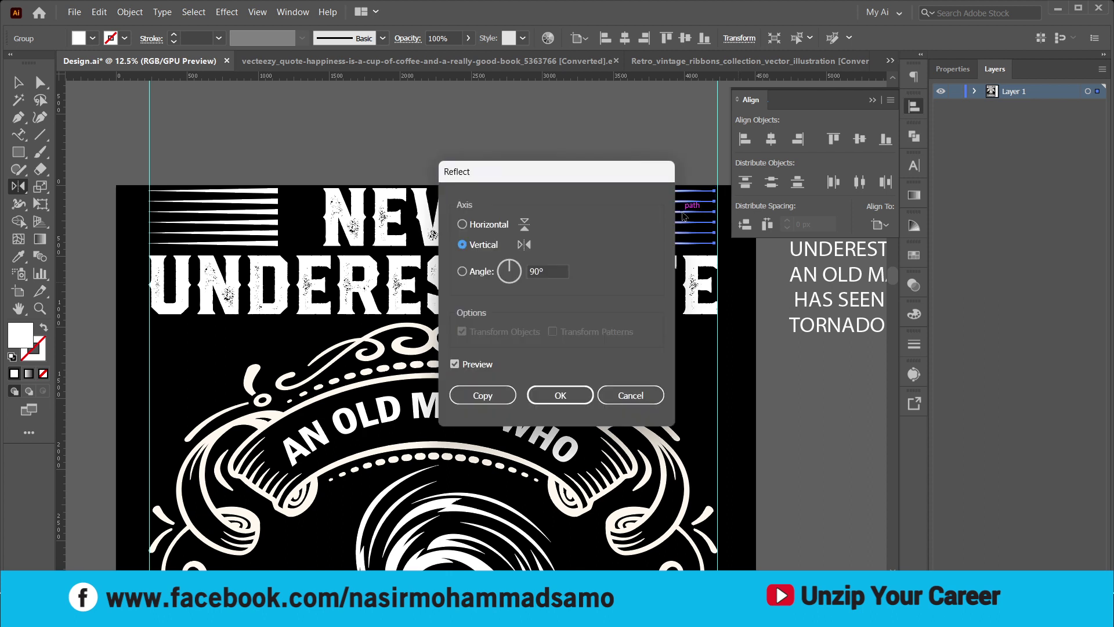
left_click(564, 393)
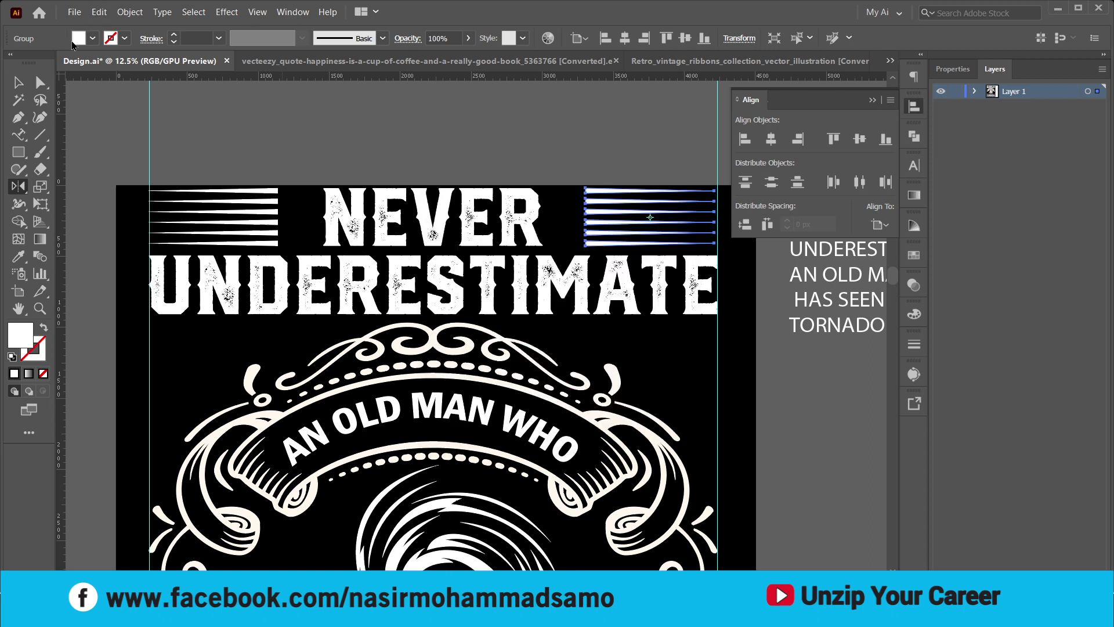
left_click(17, 83)
scroll(726, 165, "up", 1)
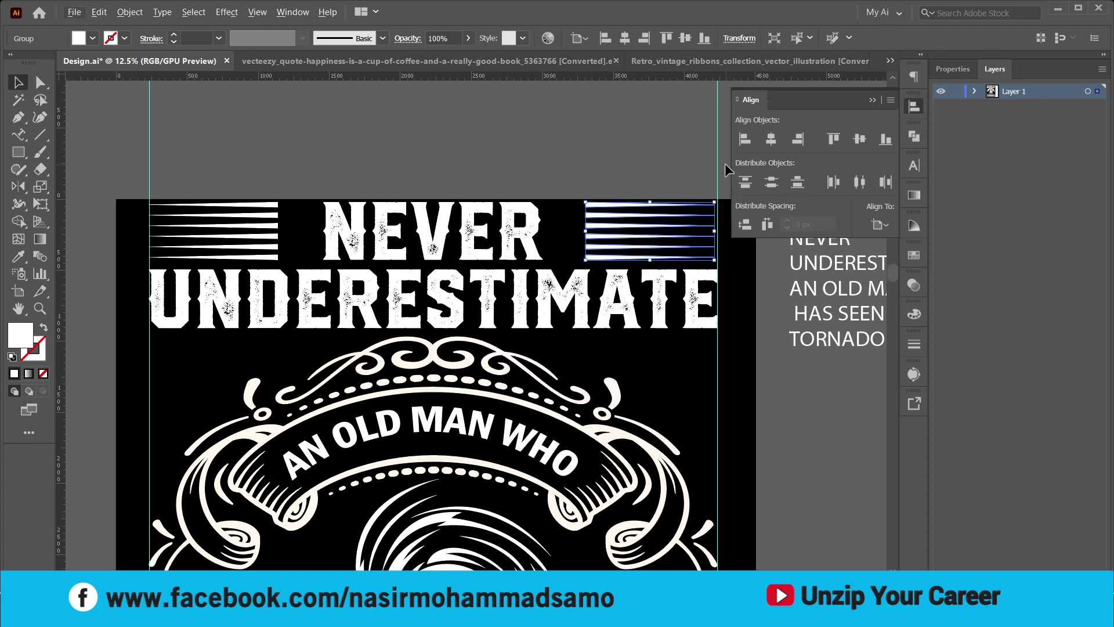
scroll(736, 280, "up", 2)
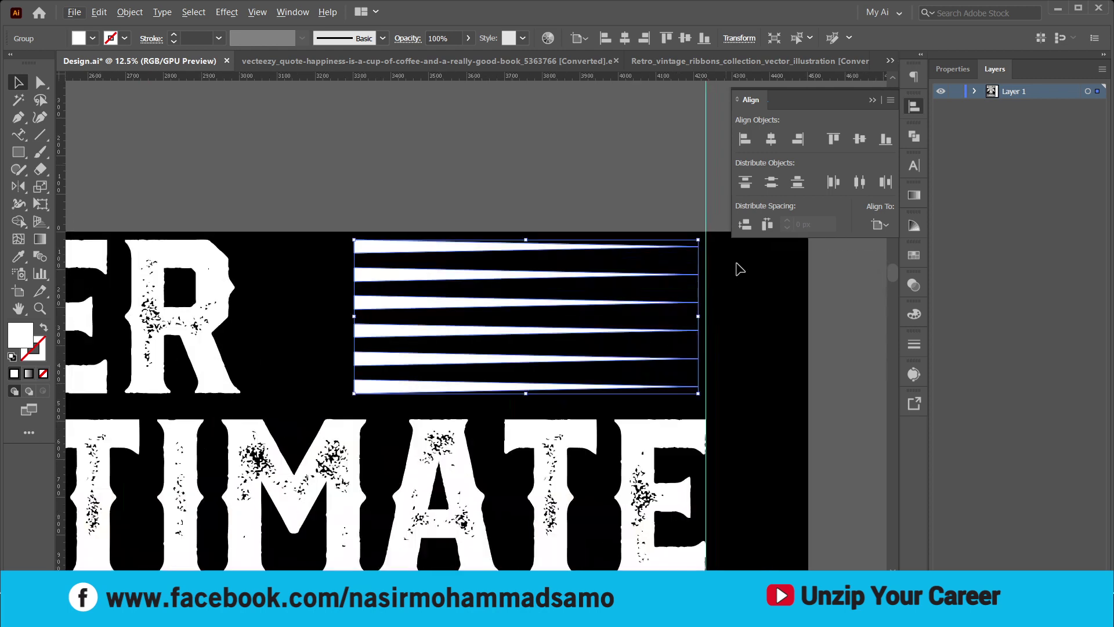
scroll(719, 235, "up", 2)
left_click(595, 197)
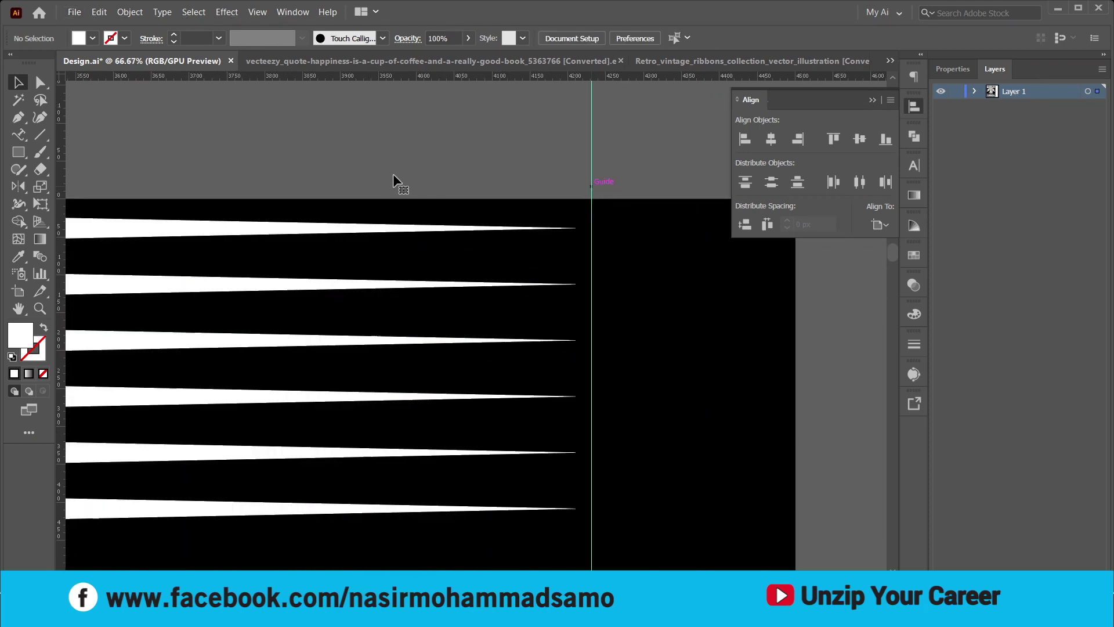
left_click(592, 186)
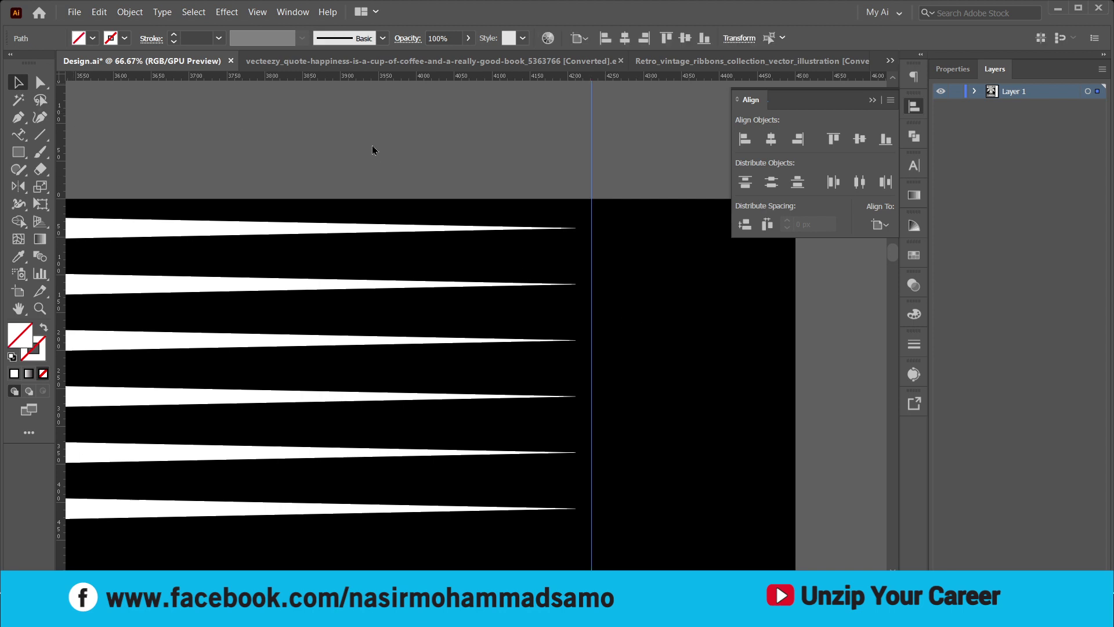
scroll(582, 276, "down", 2, "alt")
left_click(580, 274)
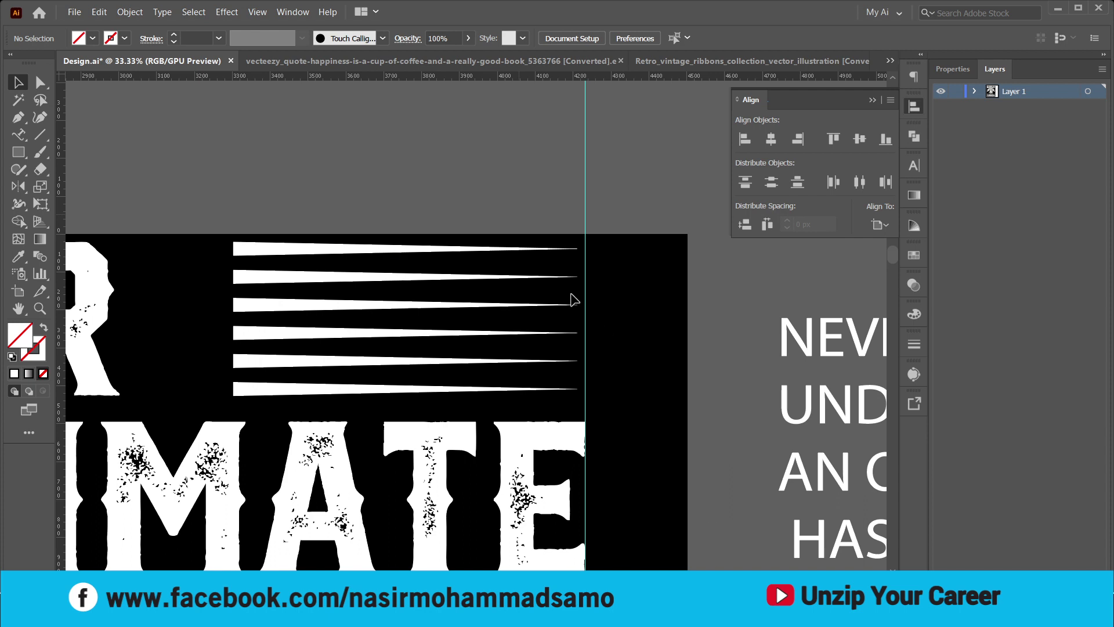
Align the right edge of the mirrored spike group to the right vertical guide, using the guide as the key object
left_click(572, 246)
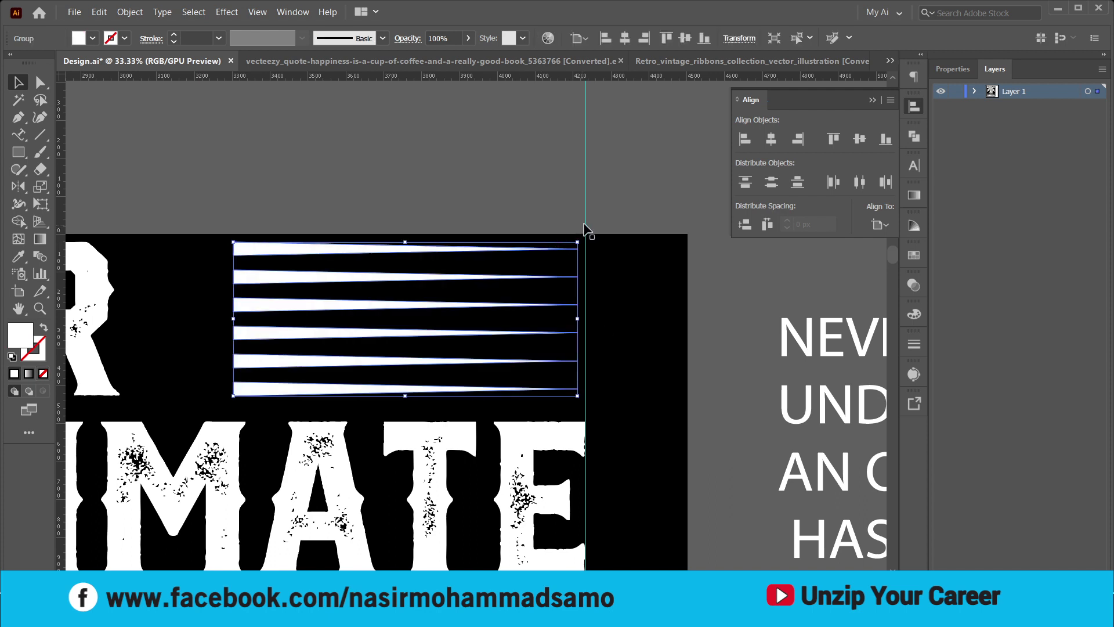
scroll(604, 232, "up", 3, "alt")
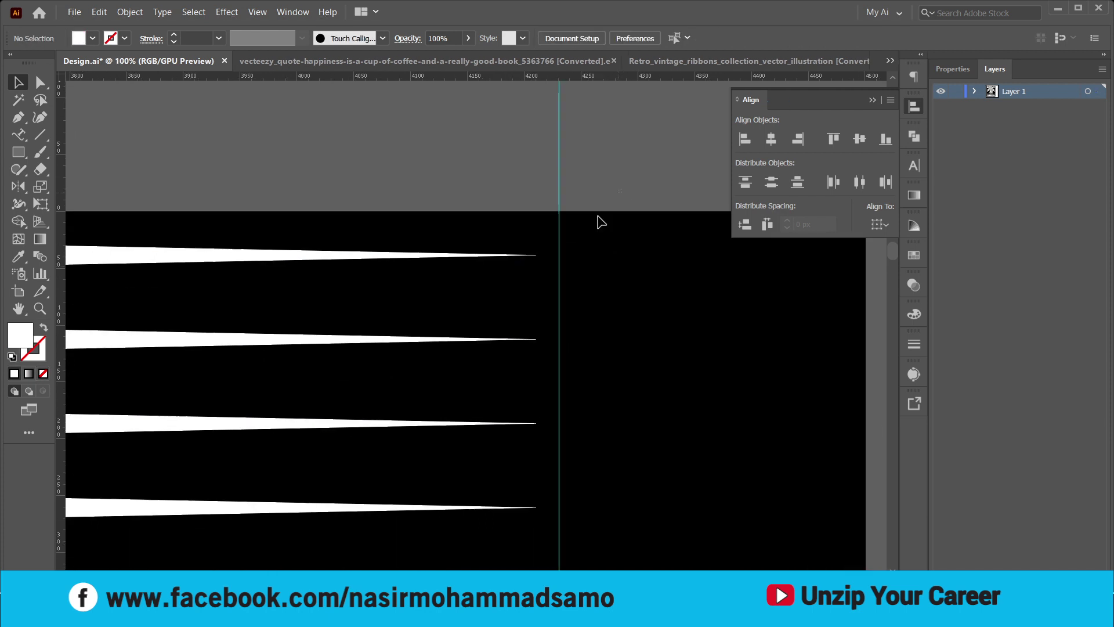
left_click_drag(621, 212, 464, 332)
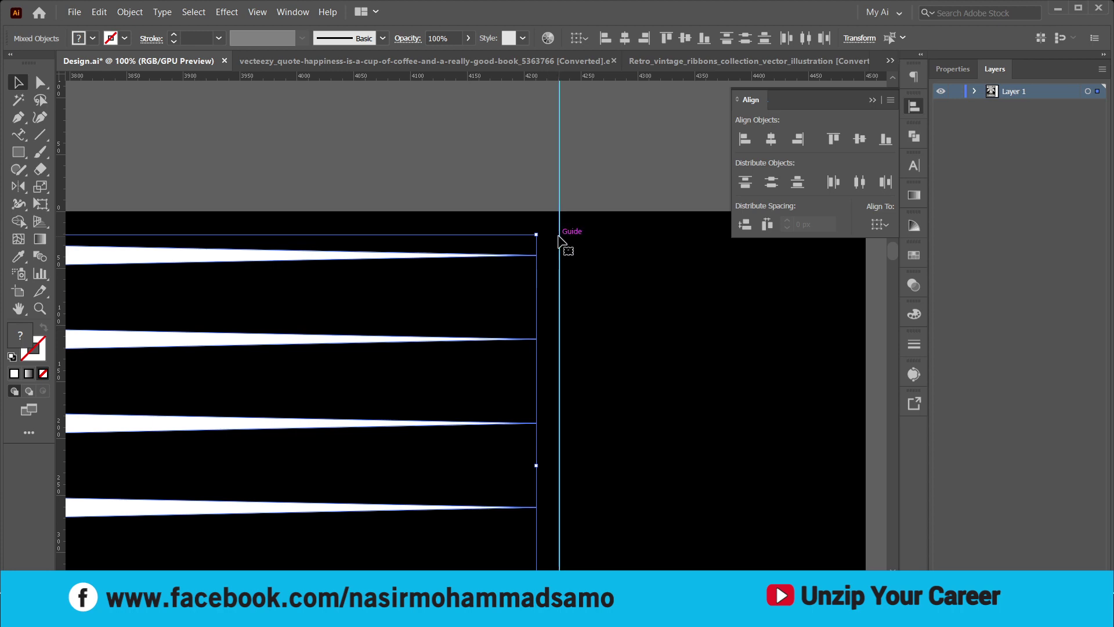
left_click(561, 242)
left_click(643, 39)
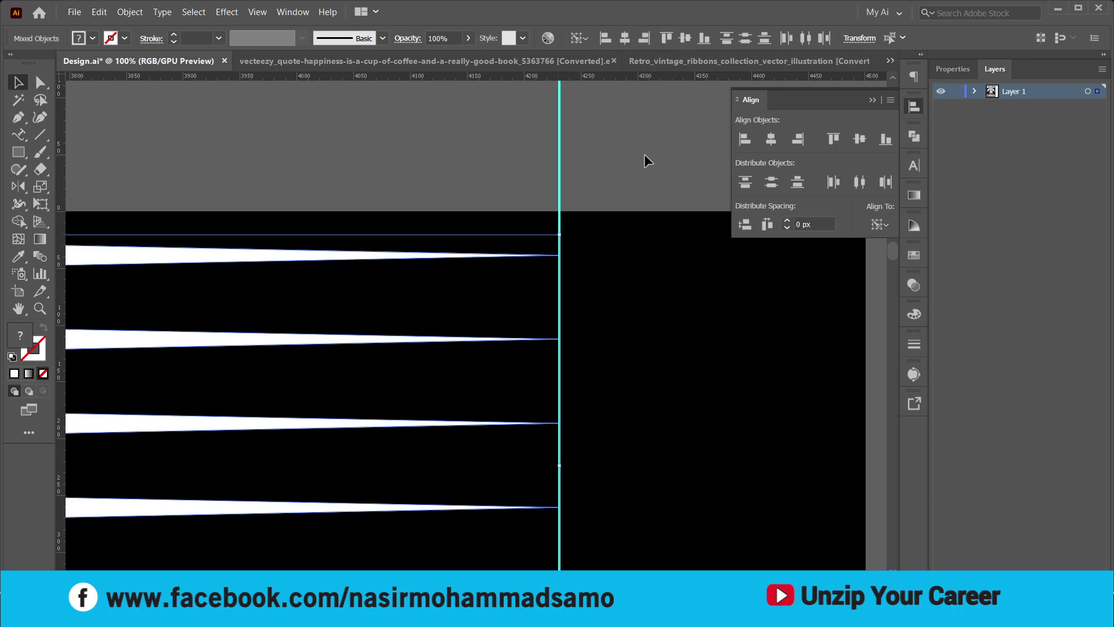
left_click(645, 158)
Widen the left spike group toward NEVER to narrow the gap beside the letter N
scroll(646, 158, "down", 4, "alt")
left_click(248, 195)
scroll(248, 195, "down", 2, "alt")
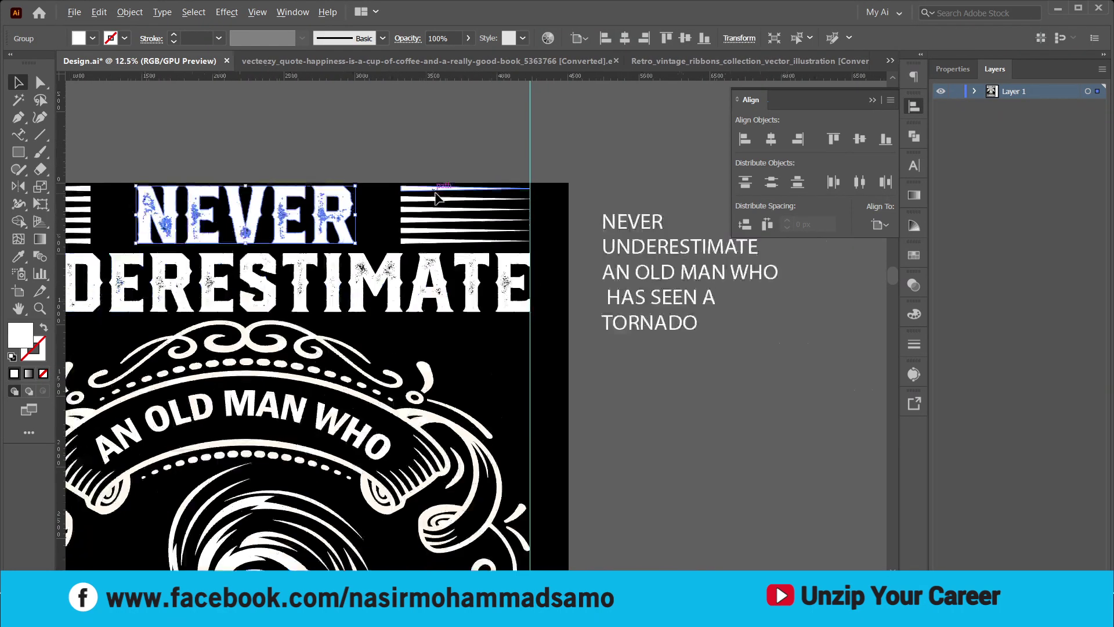
scroll(232, 203, "up", 1, "alt")
mouse_move(219, 207)
left_mouse_down()
mouse_move(189, 214)
mouse_move(236, 219)
mouse_move(210, 216)
left_mouse_up()
left_click(188, 211)
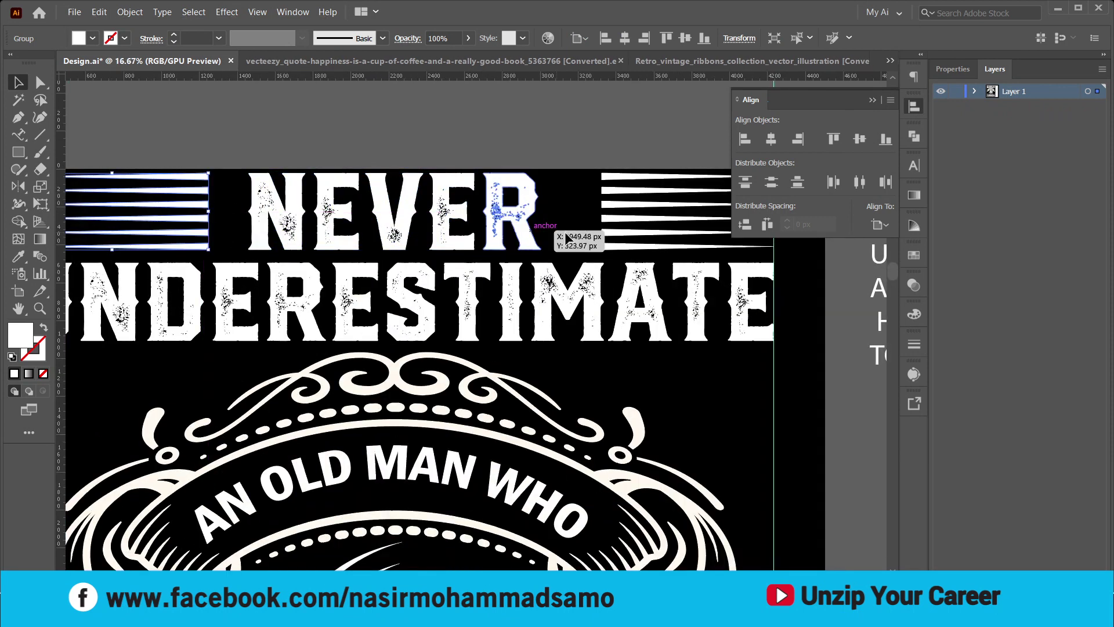
Widen the right spike group toward NEVER so its gap matches the one on the left side
key("ctrl+shift+a")
left_click(603, 220)
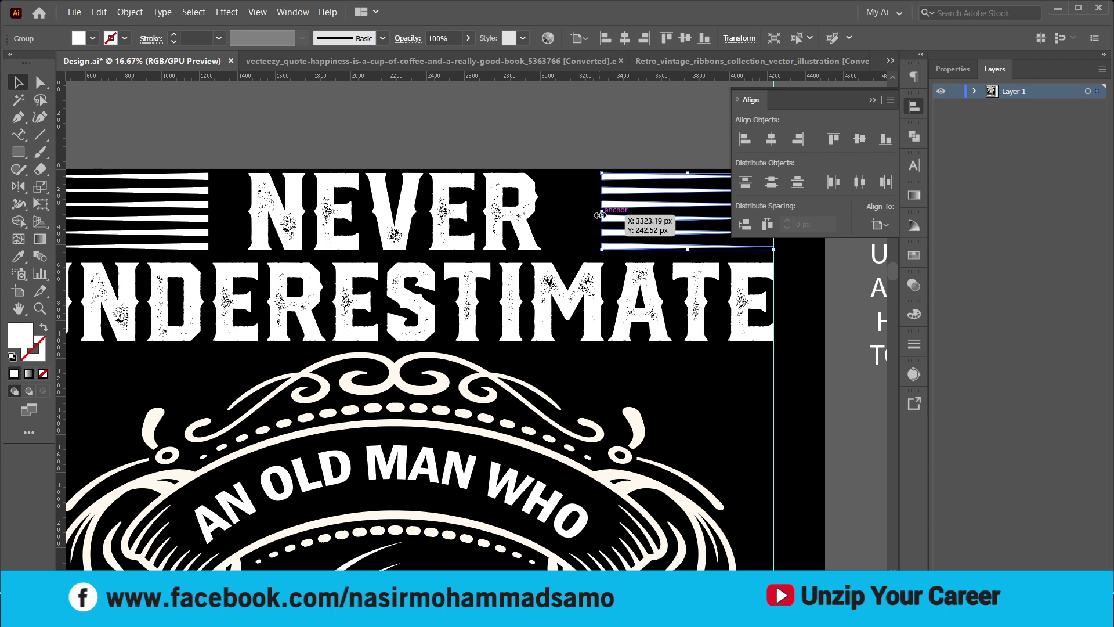
left_click_drag(599, 215, 583, 218)
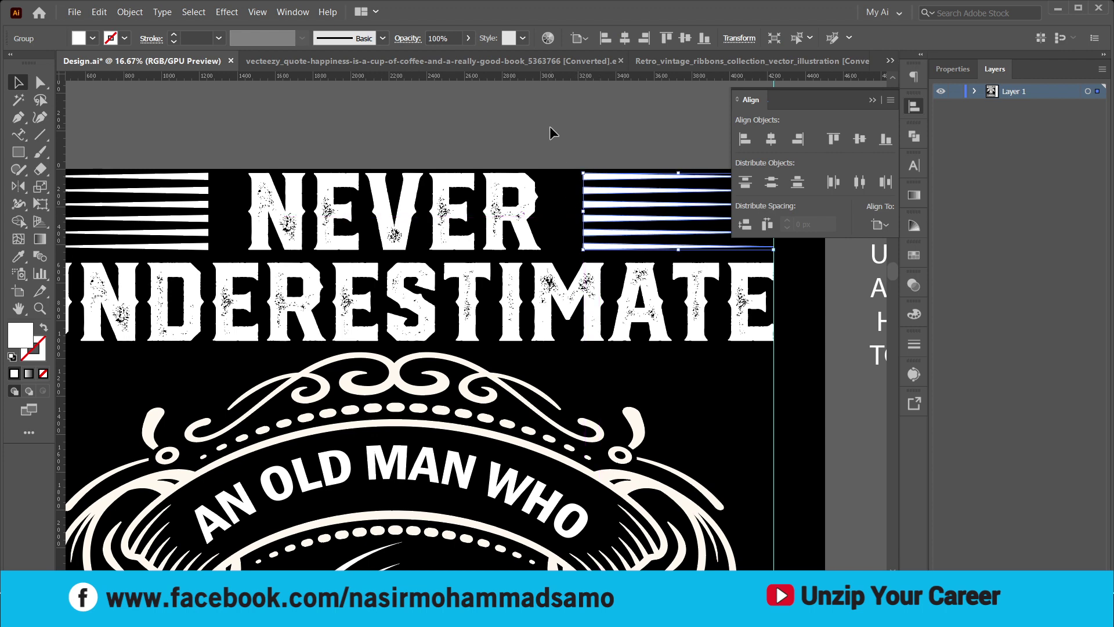
left_click(551, 133)
Select both vertical guides and delete them from the artboard
scroll(537, 145, "down", 3)
scroll(545, 174, "down", 3)
scroll(615, 325, "right", 2)
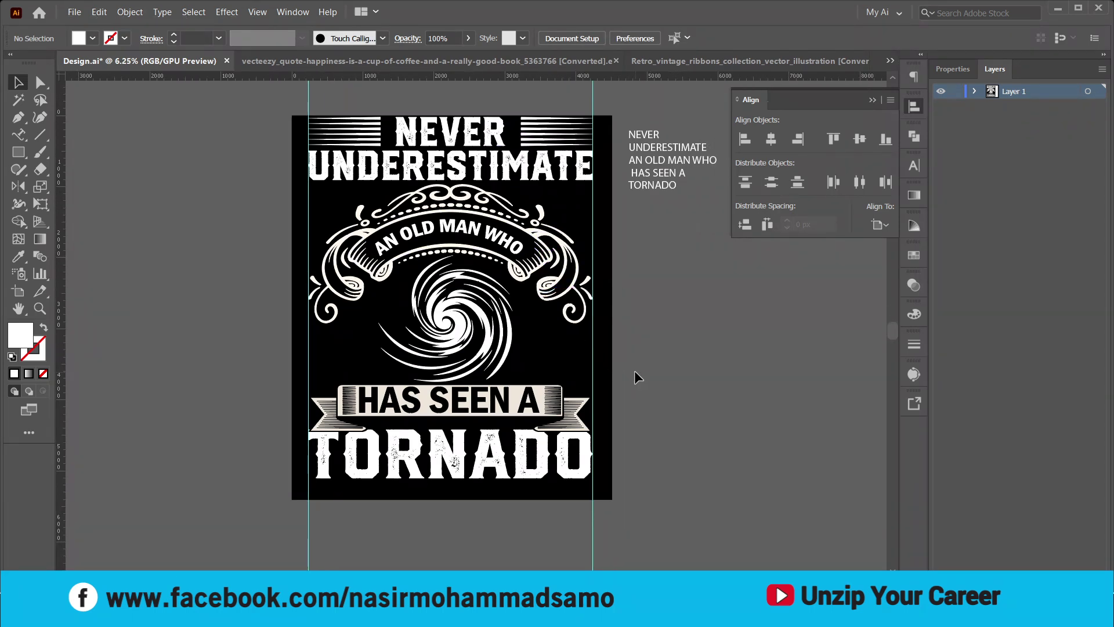
scroll(635, 372, "up", 2)
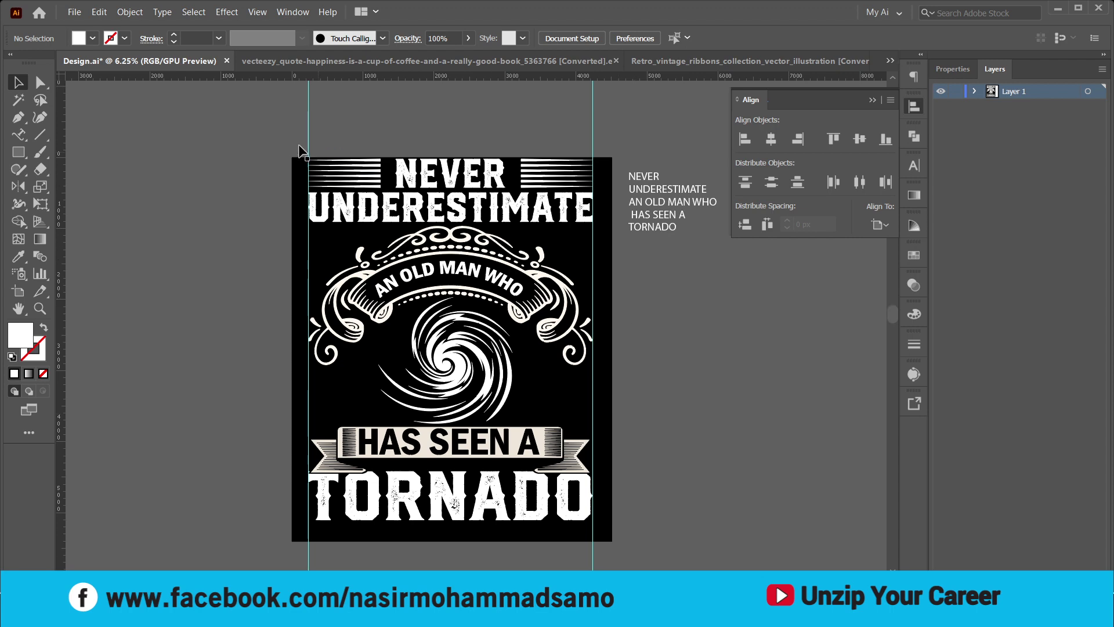
left_click_drag(624, 108, 628, 107)
key("Delete")
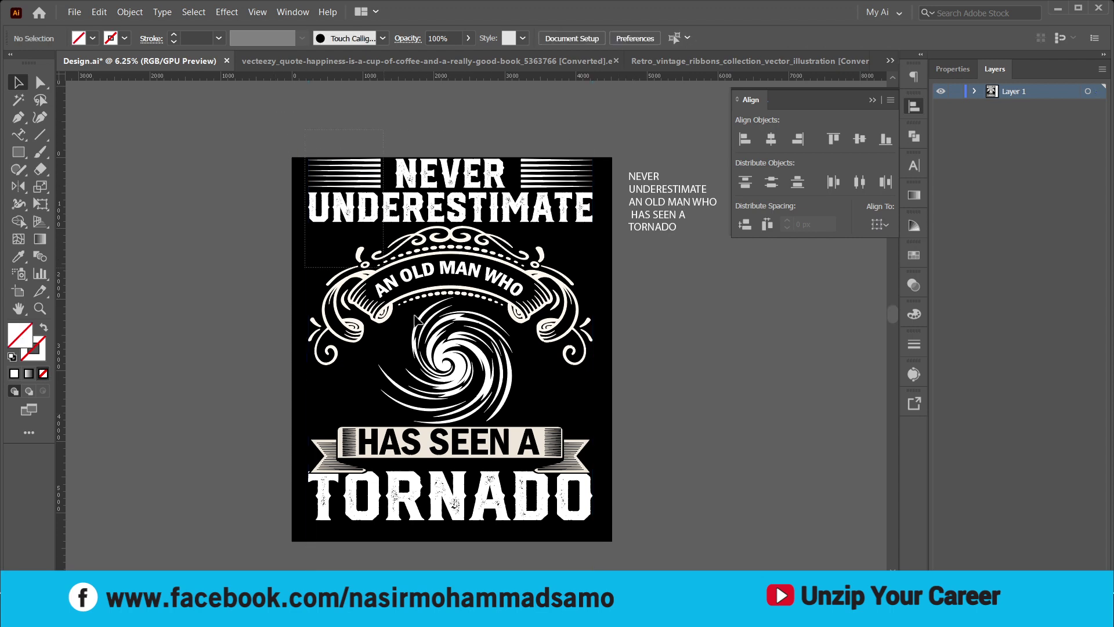
Select the whole design, scale it down proportionally and center it on the black background with a margin all around
left_click_drag(415, 318, 586, 532)
left_click_drag(454, 523, 450, 471)
left_click_drag(445, 249, 444, 274)
left_click(713, 322)
scroll(581, 415, "up", 1)
scroll(650, 394, "up", 3)
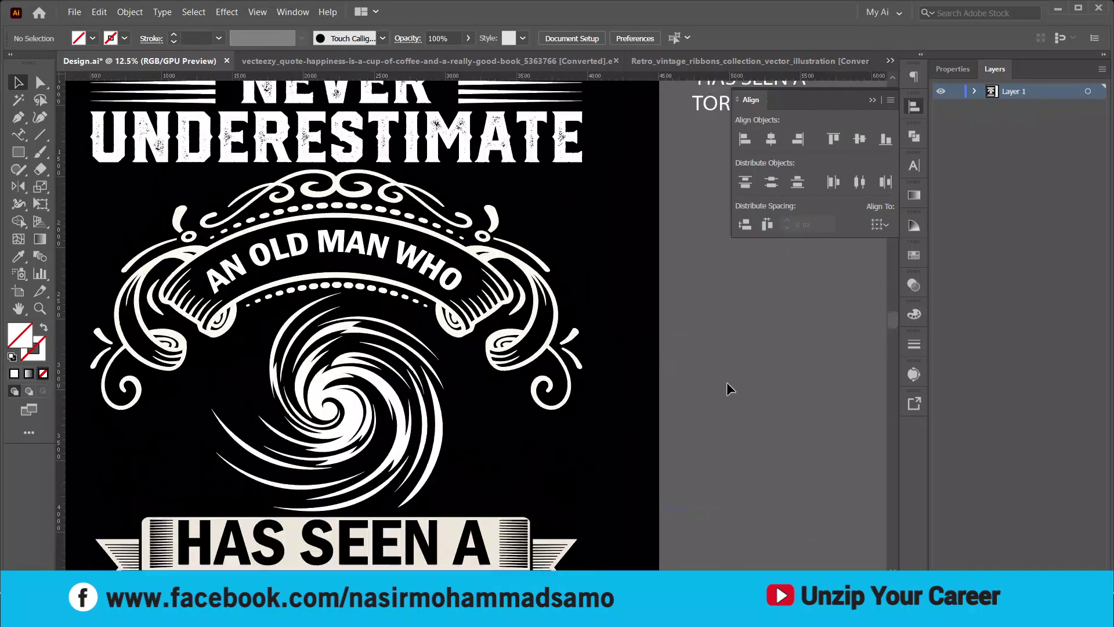
scroll(762, 386, "up", 3)
scroll(761, 387, "down", 2)
scroll(763, 413, "down", 2)
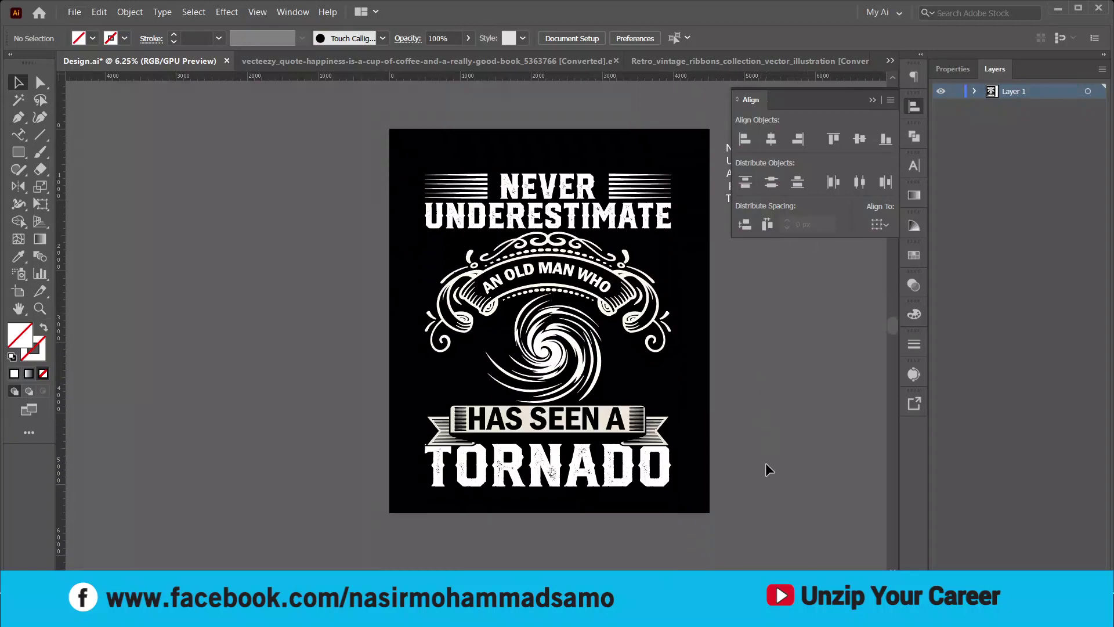
Select the black HAS SEEN A lettering on the banner and cut it from the artwork
scroll(763, 468, "up", 3)
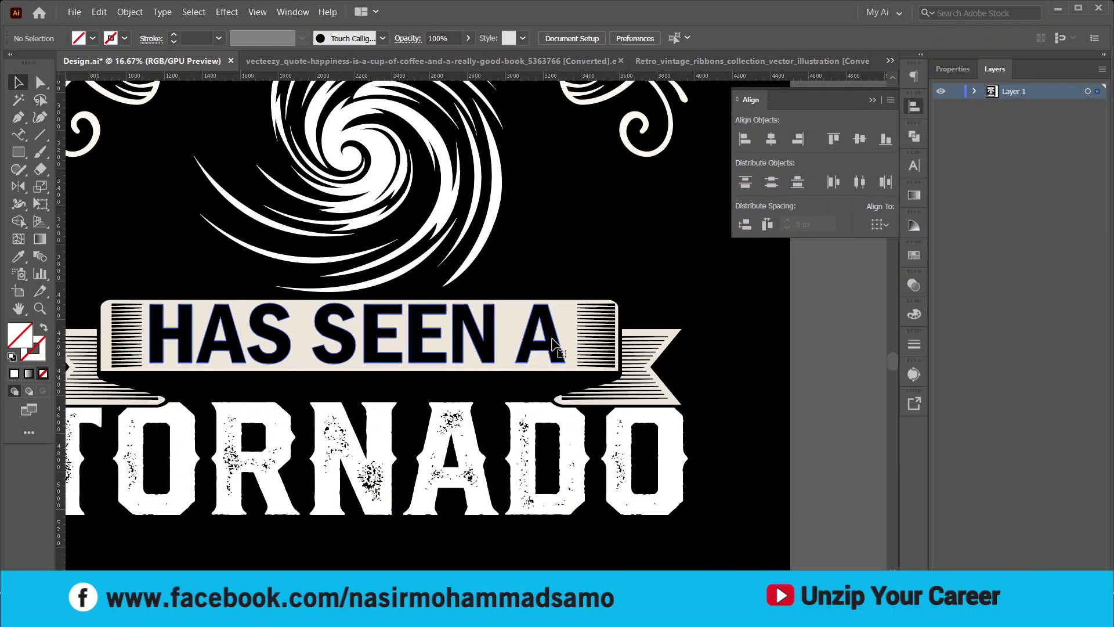
left_click(555, 347)
scroll(556, 346, "down", 1)
scroll(674, 355, "up", 3)
scroll(676, 357, "up", 3)
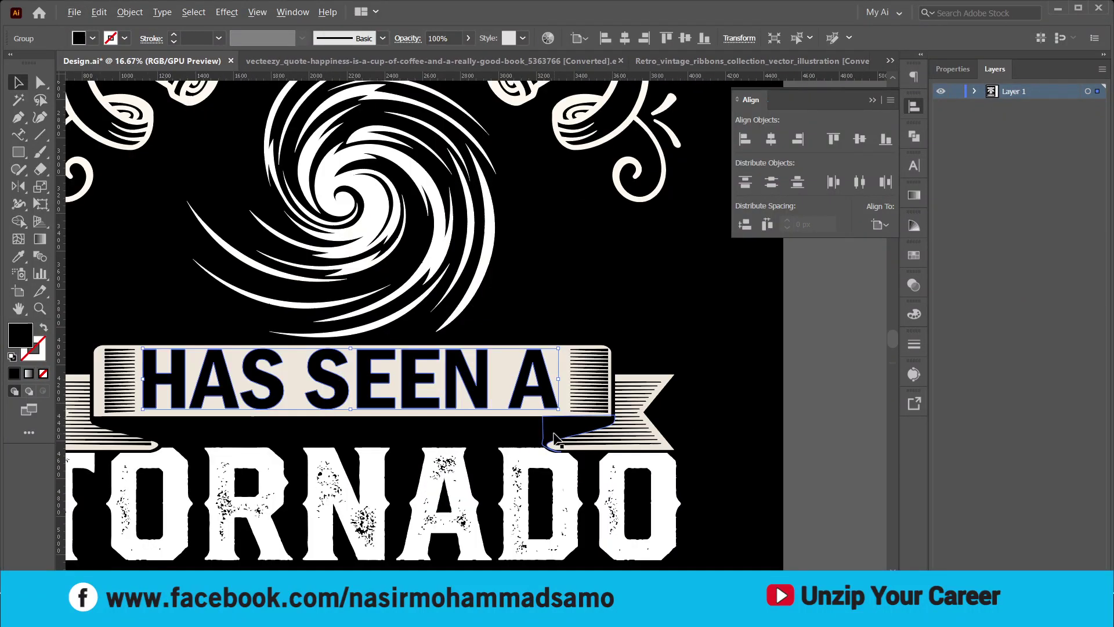
scroll(632, 312, "up", 2)
scroll(633, 312, "down", 1)
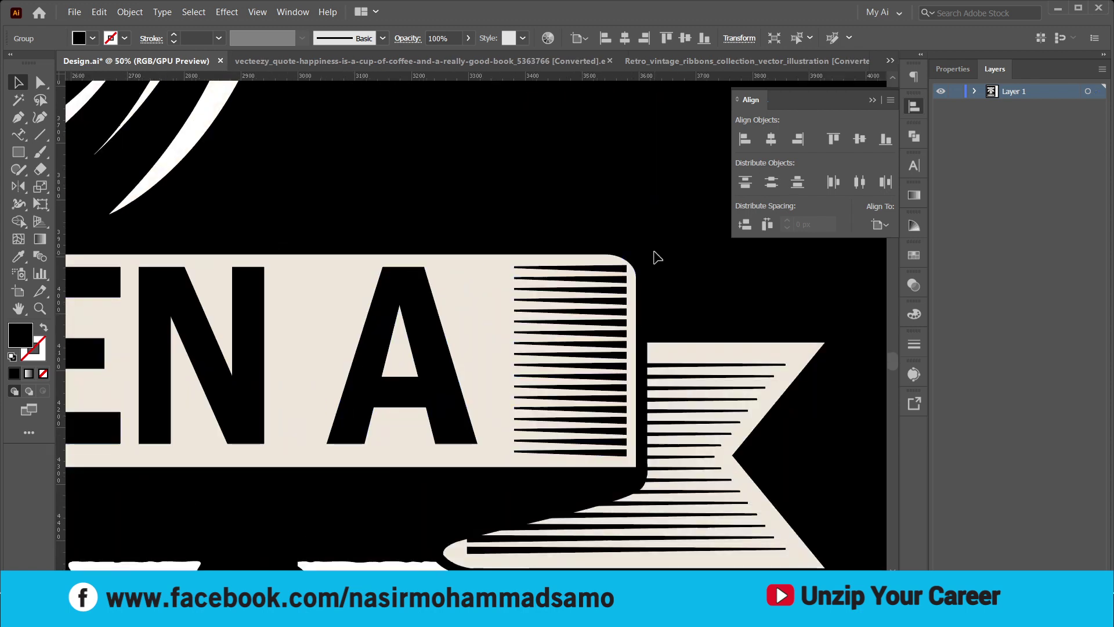
scroll(428, 311, "down", 3)
key("ctrl")
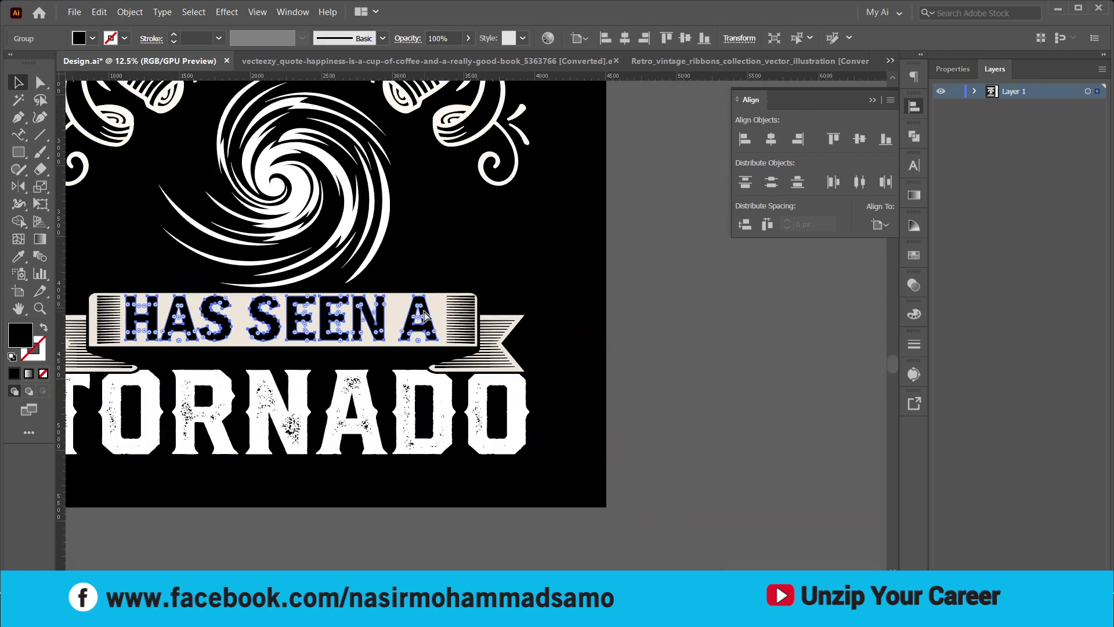
key("Delete")
Create an unclipped opacity mask on the banner, paste the HAS SEEN A lettering in front inside it, and return to the artwork
left_click(380, 314)
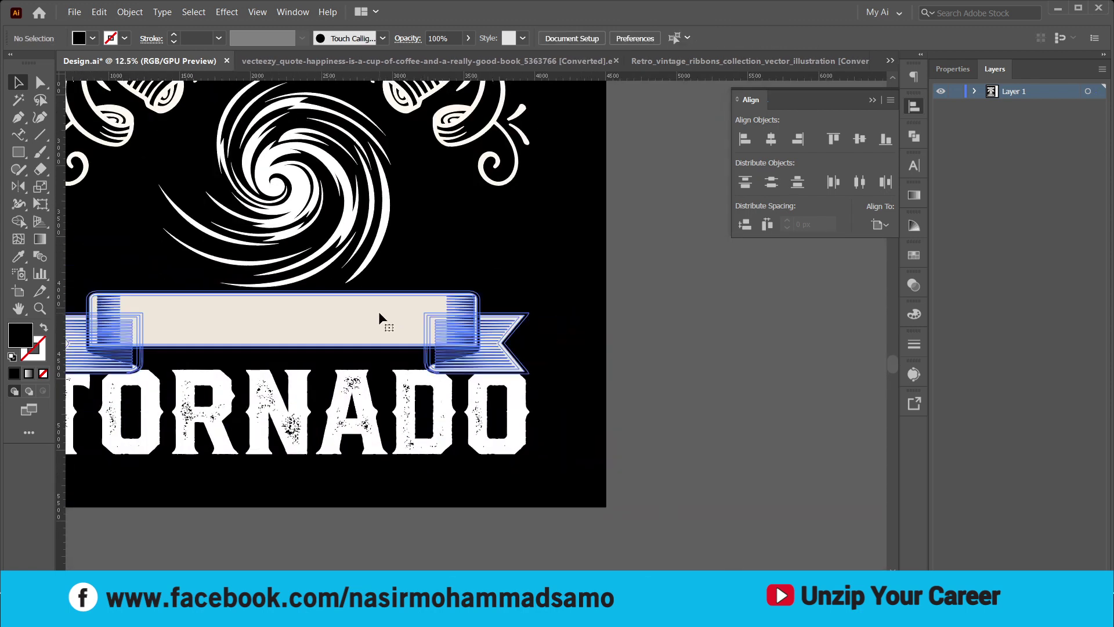
left_click(915, 284)
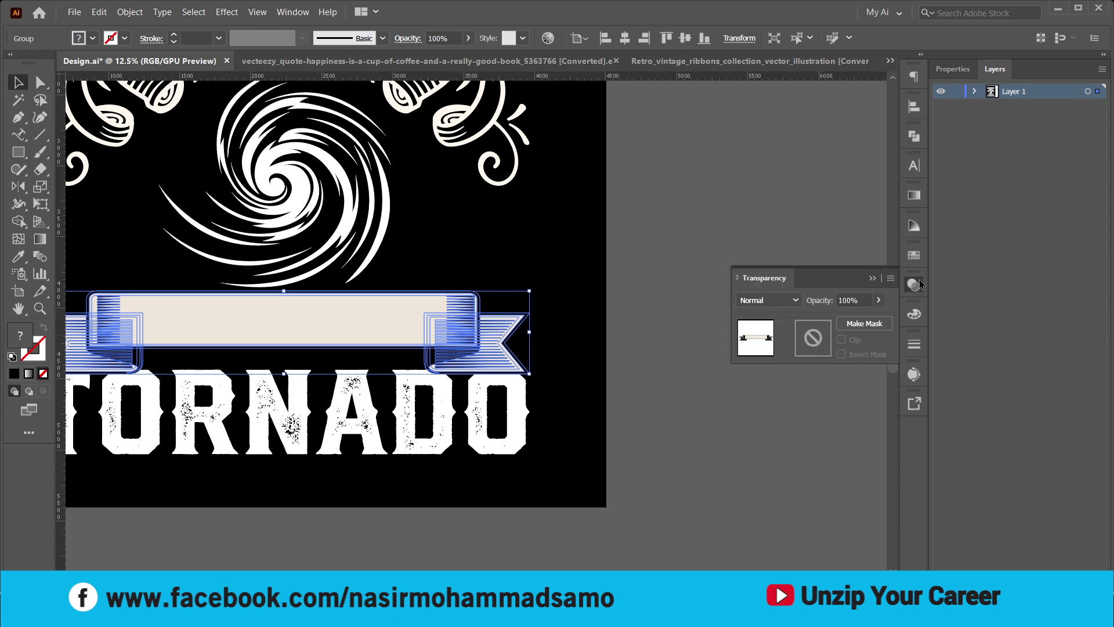
left_click(867, 327)
left_click(820, 344)
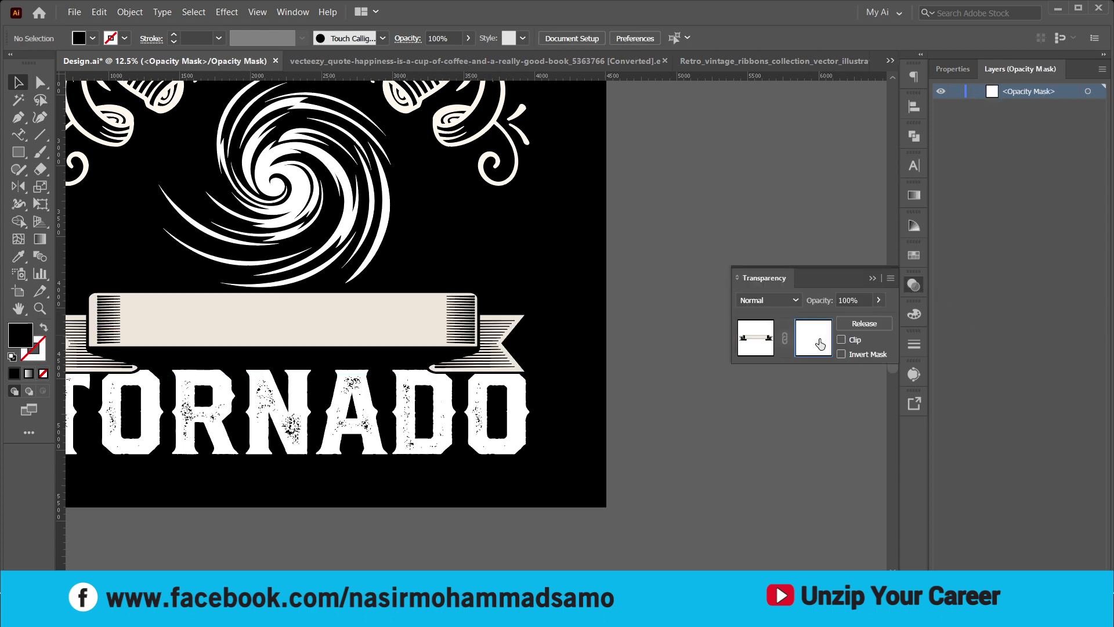
key("ctrl+f")
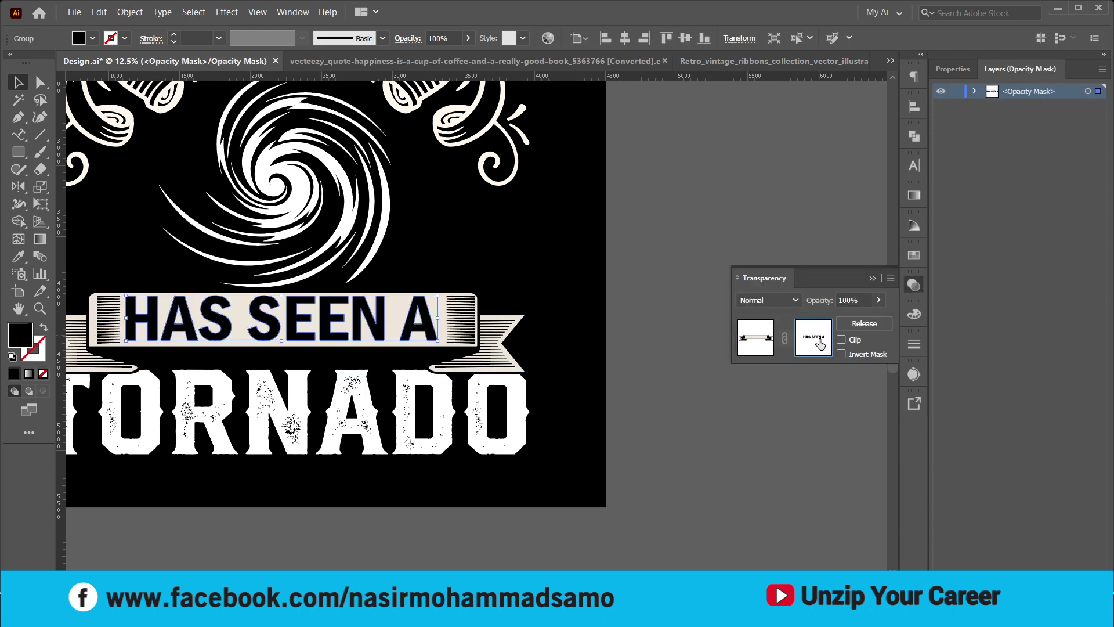
left_click(756, 339)
scroll(436, 258, "up", 2, "alt")
scroll(435, 259, "down", 4, "alt")
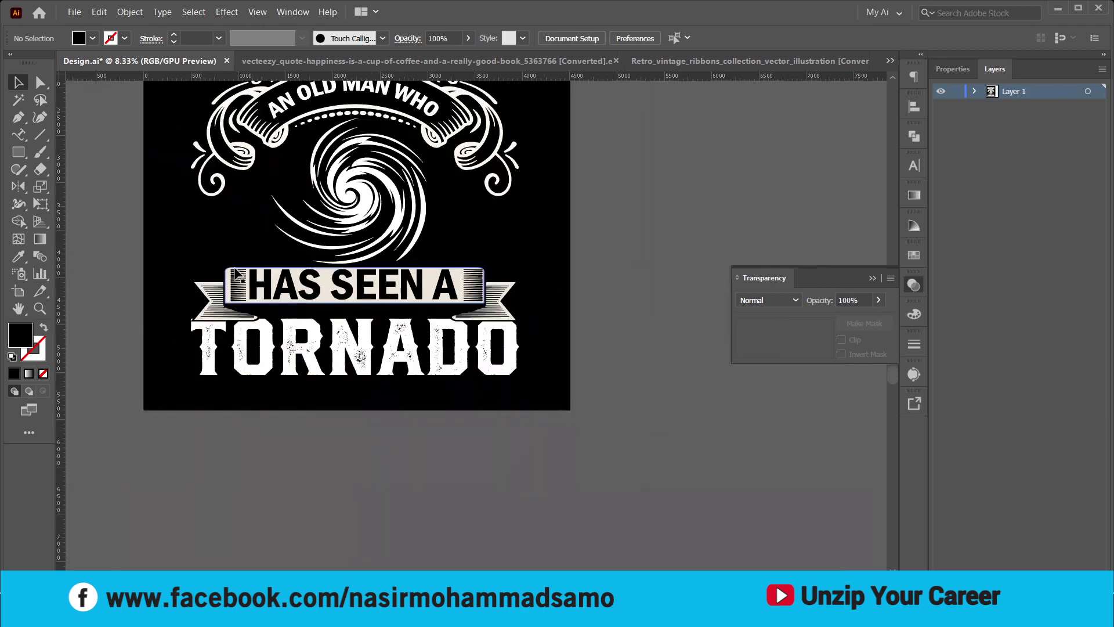
Draw a rectangle covering the banner and part of TORNADO, and fill it with the magenta swatch
right_click(19, 152)
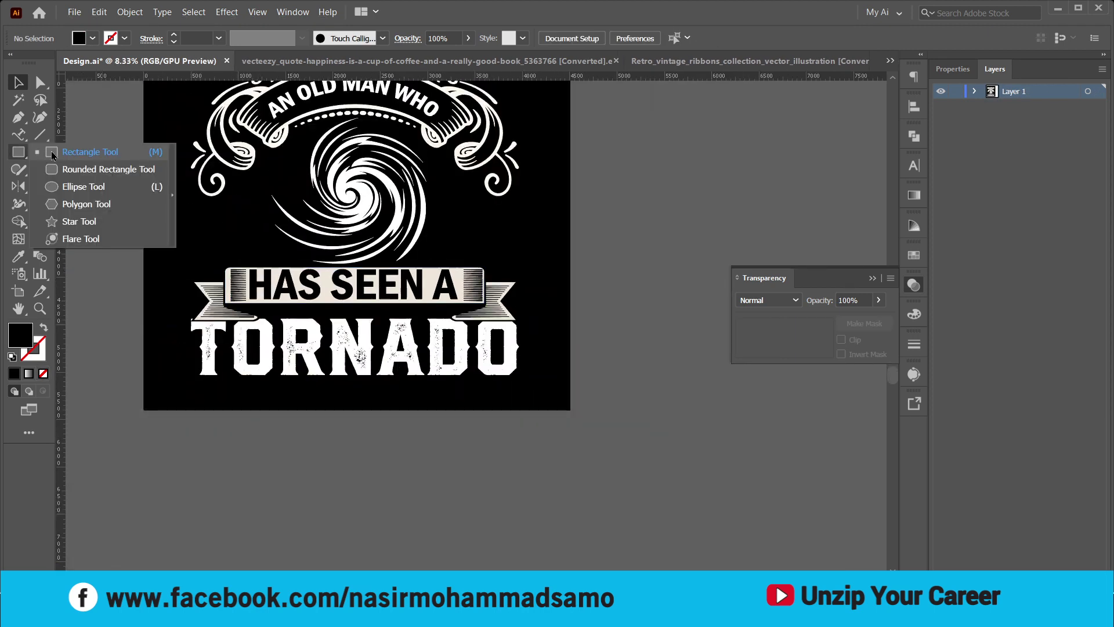
left_click(87, 152)
left_click_drag(215, 232, 525, 351)
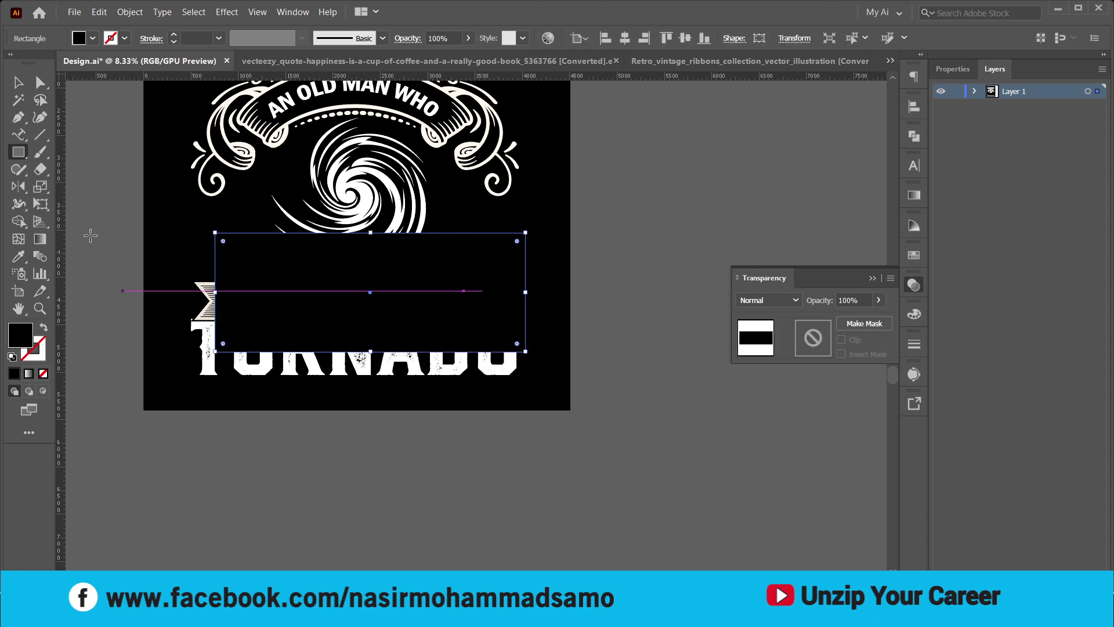
left_click(92, 39)
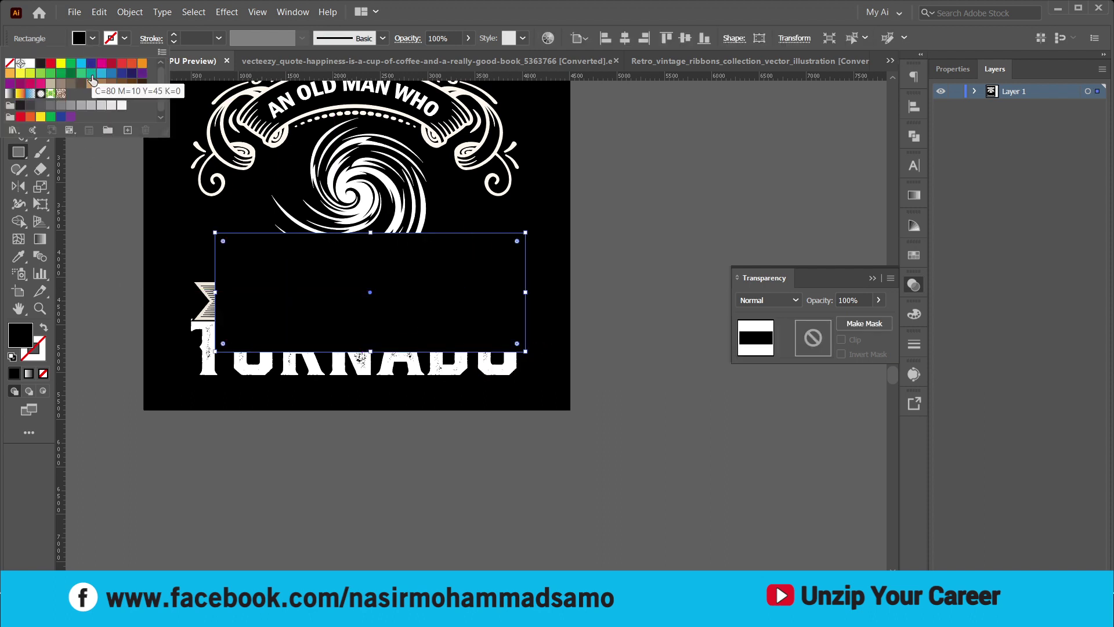
left_click(40, 85)
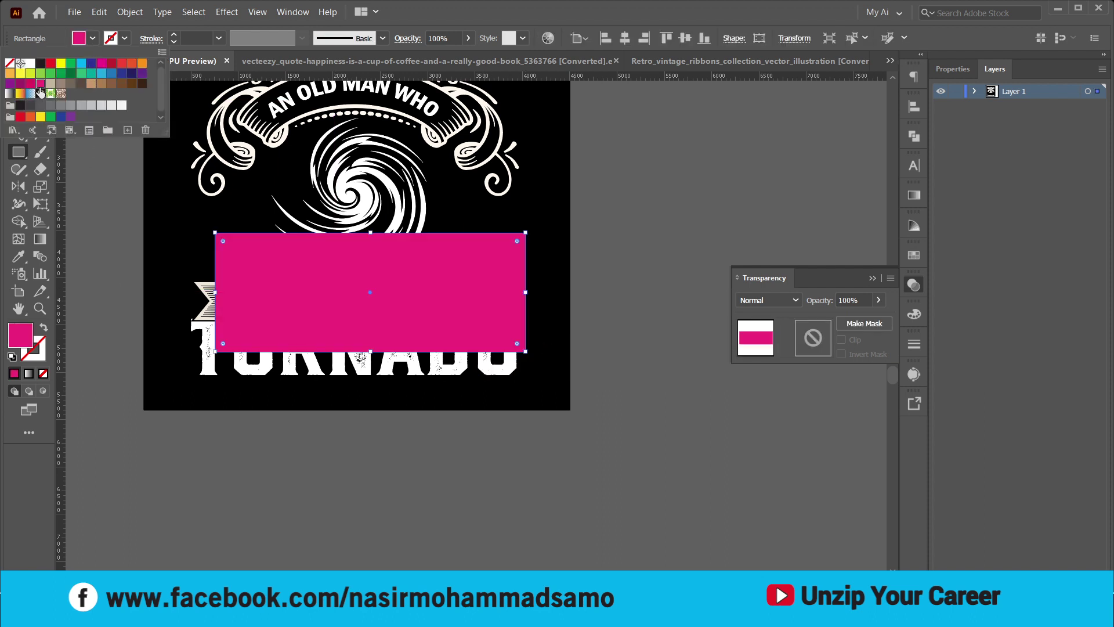
Arrange the magenta rectangle behind the design but above the black background and inspect the banner's cut-out letters
key("Escape")
key("ctrl+shift+bracketleft")
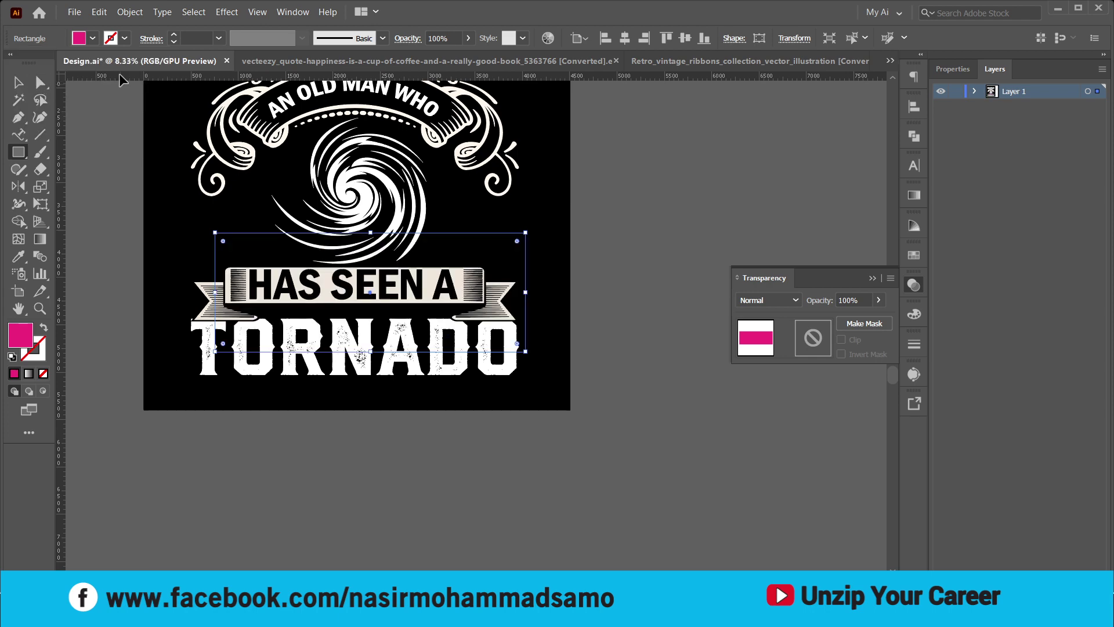
key("ctrl+shift+bracketright")
key("ctrl+shift+bracketleft")
key("ctrl+bracketright")
key("ctrl+equal")
key("ctrl+equal")
key("ctrl+equal")
key("ctrl+equal")
key("ctrl+equal")
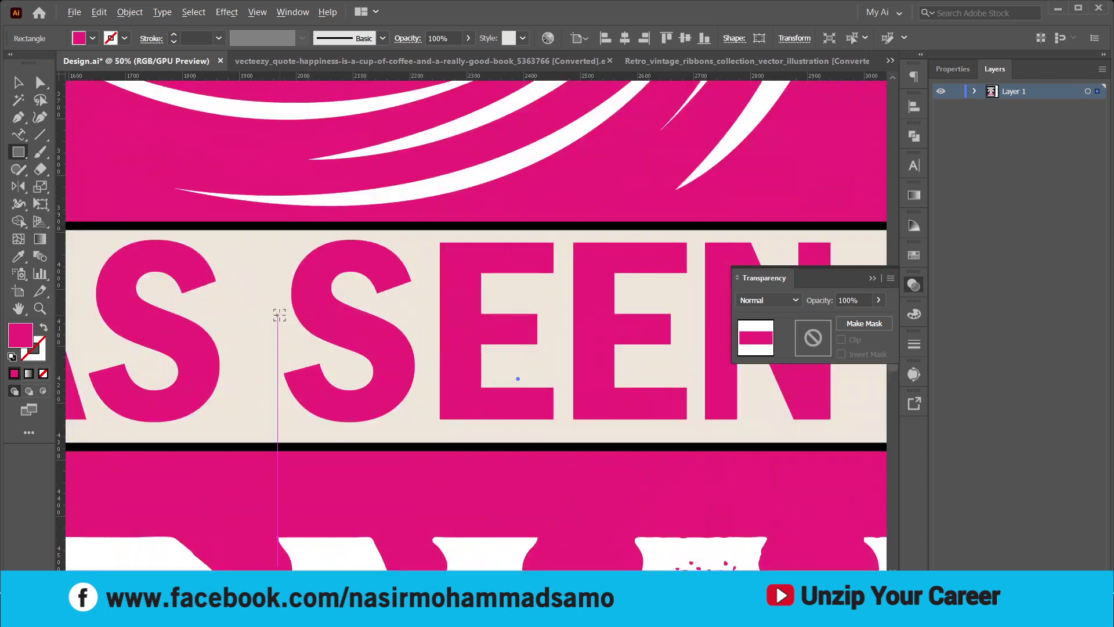
key("ctrl+minus")
key("ctrl+minus")
key("ctrl+minus")
key("ctrl+minus")
key("ctrl+minus")
Select the magenta test rectangle behind the banner and delete it
key("v")
left_click(524, 166)
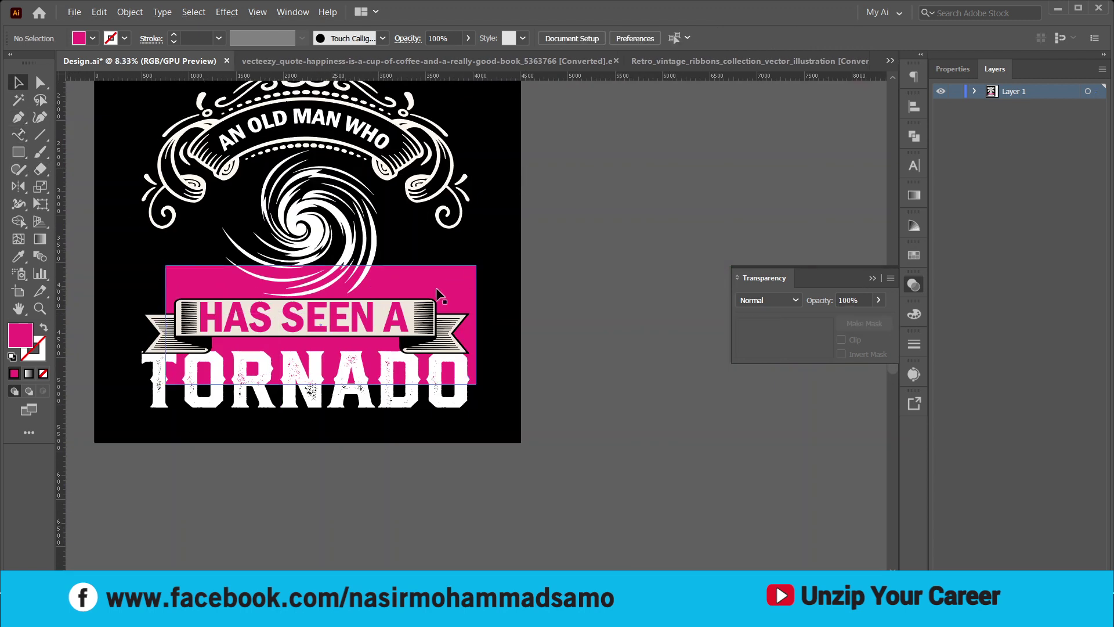
left_click(437, 289)
key("Delete")
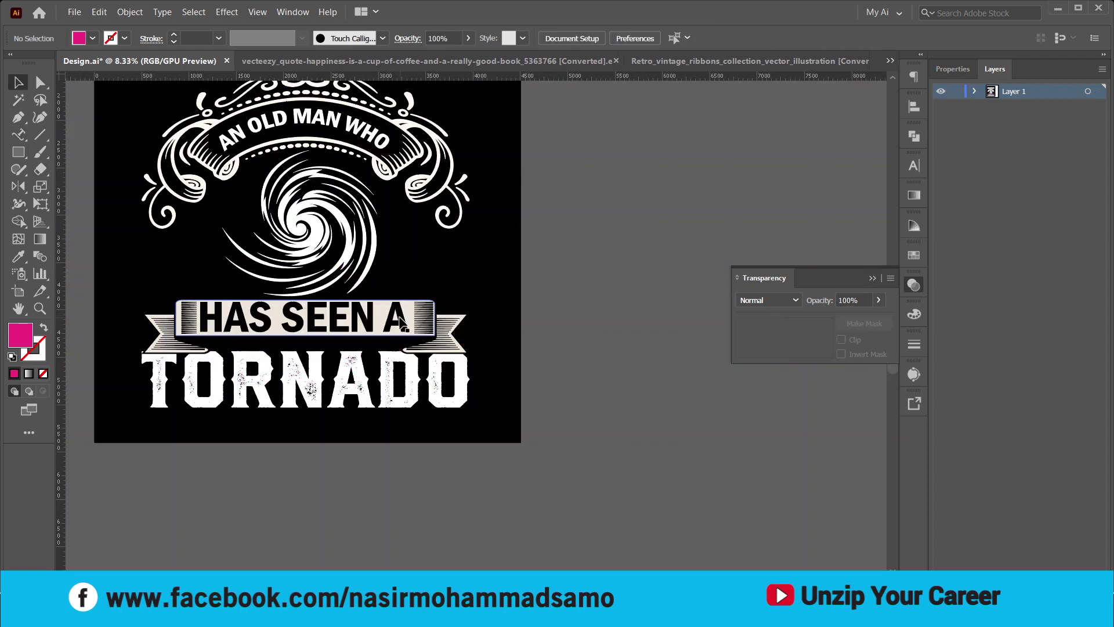
Draw a four-point zigzag lightning bolt with the Pen tool on the empty canvas beside the artboard's left edge
key("ctrl+minus")
scroll(461, 399, "up", 2)
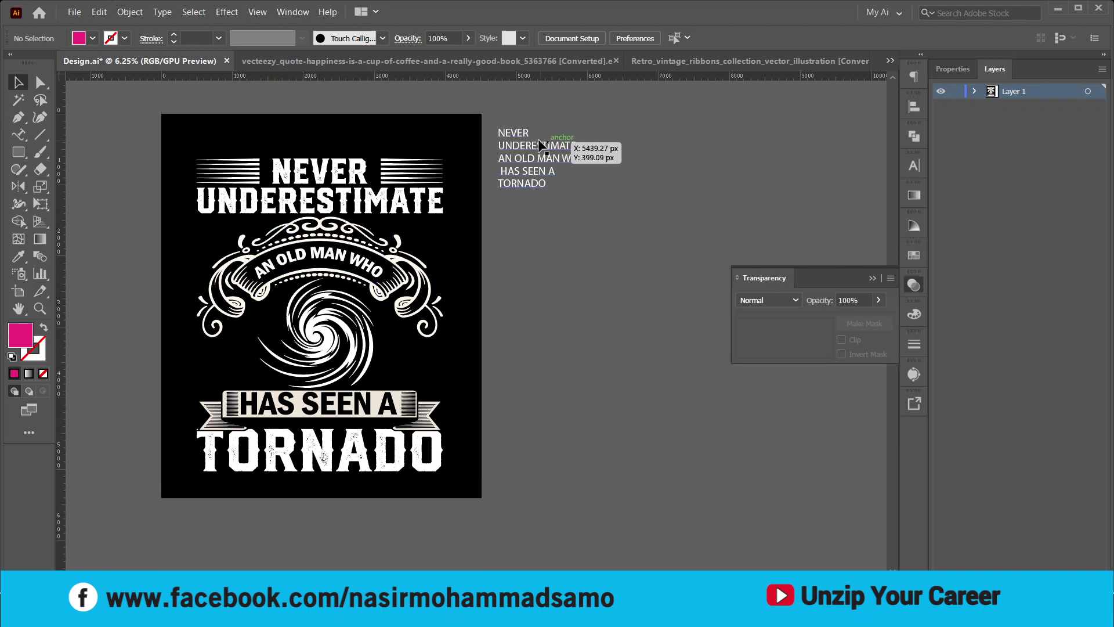
scroll(174, 179, "up", 3)
scroll(313, 174, "down", 4)
scroll(308, 169, "down", 1)
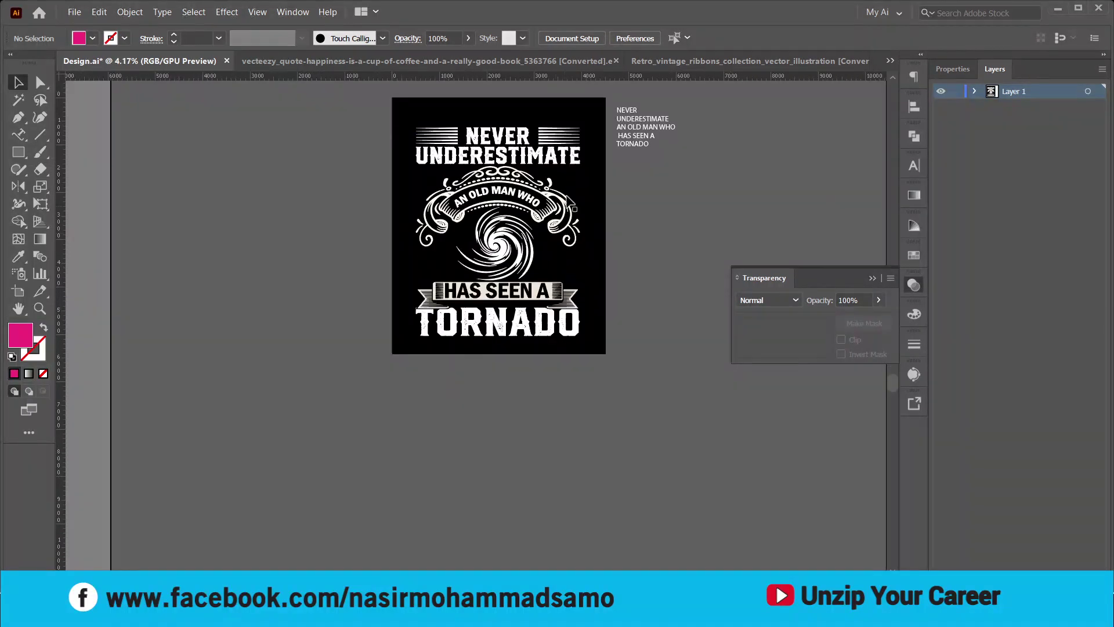
scroll(584, 141, "up", 1)
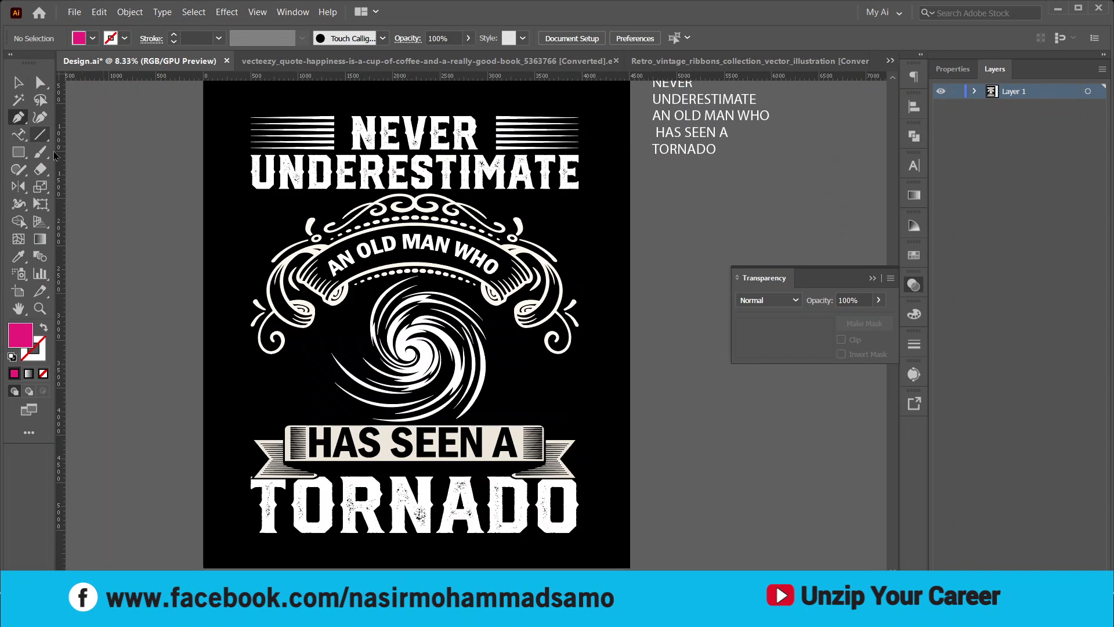
scroll(75, 203, "up", 4)
left_click(218, 256)
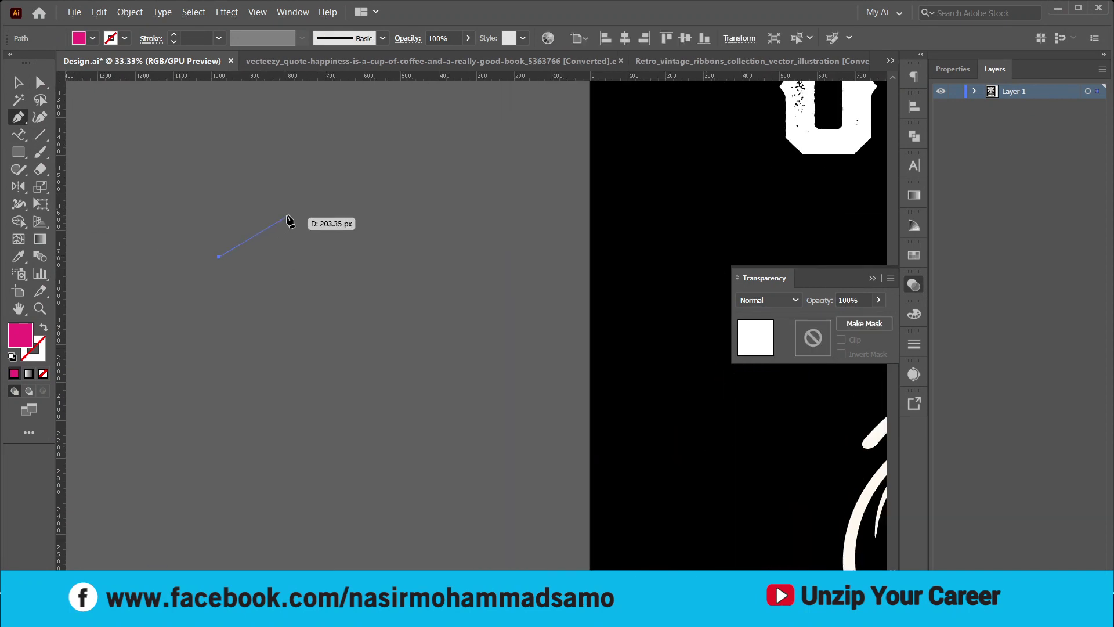
left_click(279, 225)
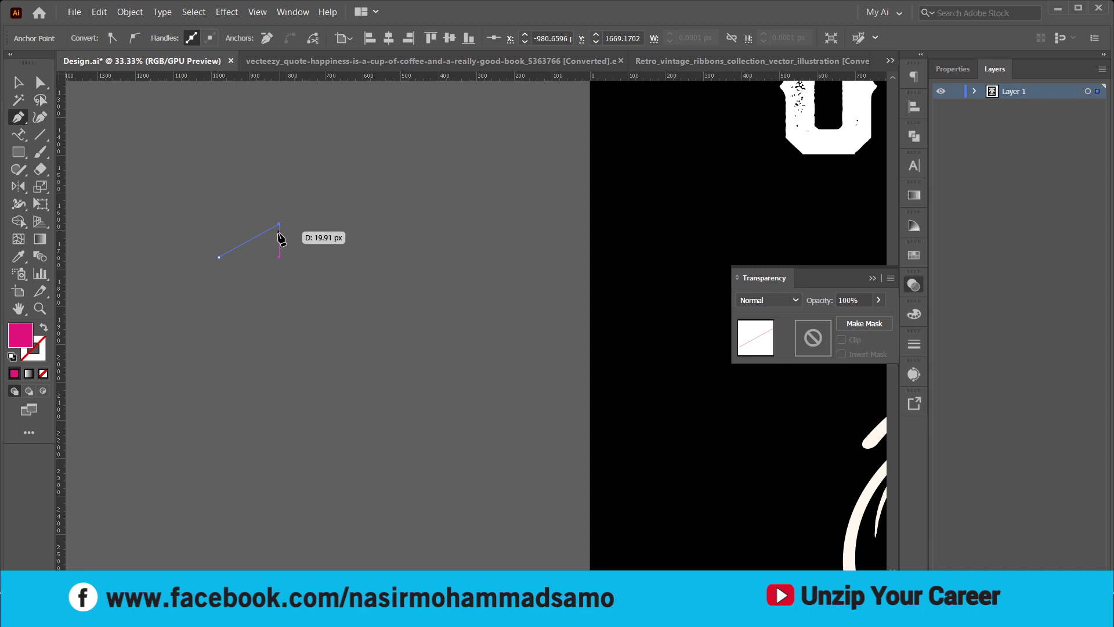
left_click(271, 268)
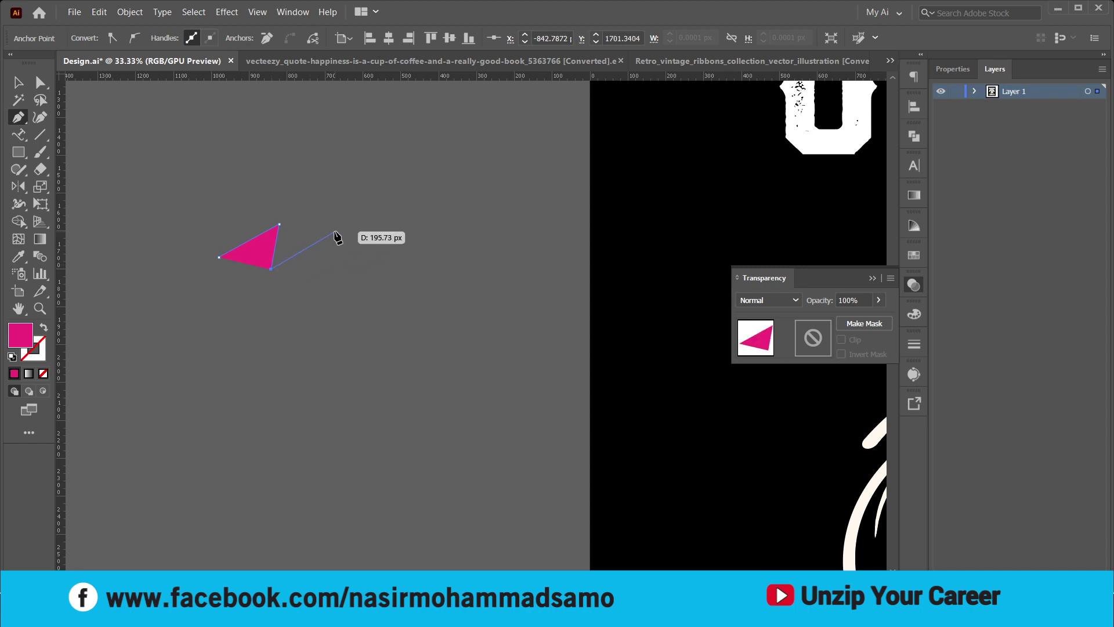
left_click(326, 236)
Enlarge the lightning bolt slightly and sample the UNDERESTIMATE lettering to give it a white fill
left_click(18, 87)
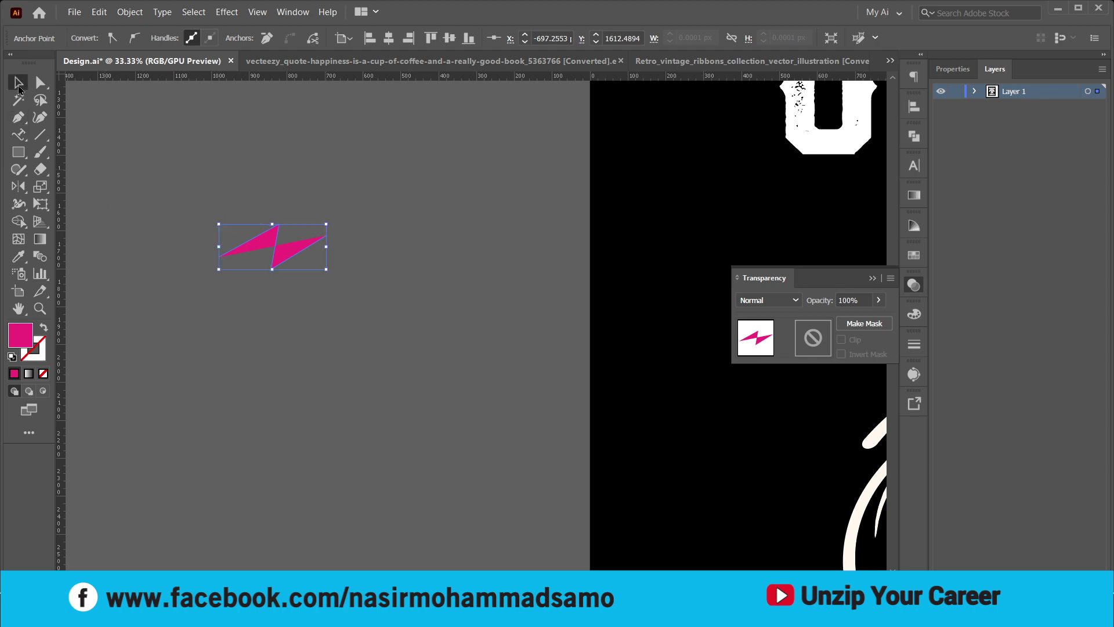
left_click(266, 269)
left_click(277, 261)
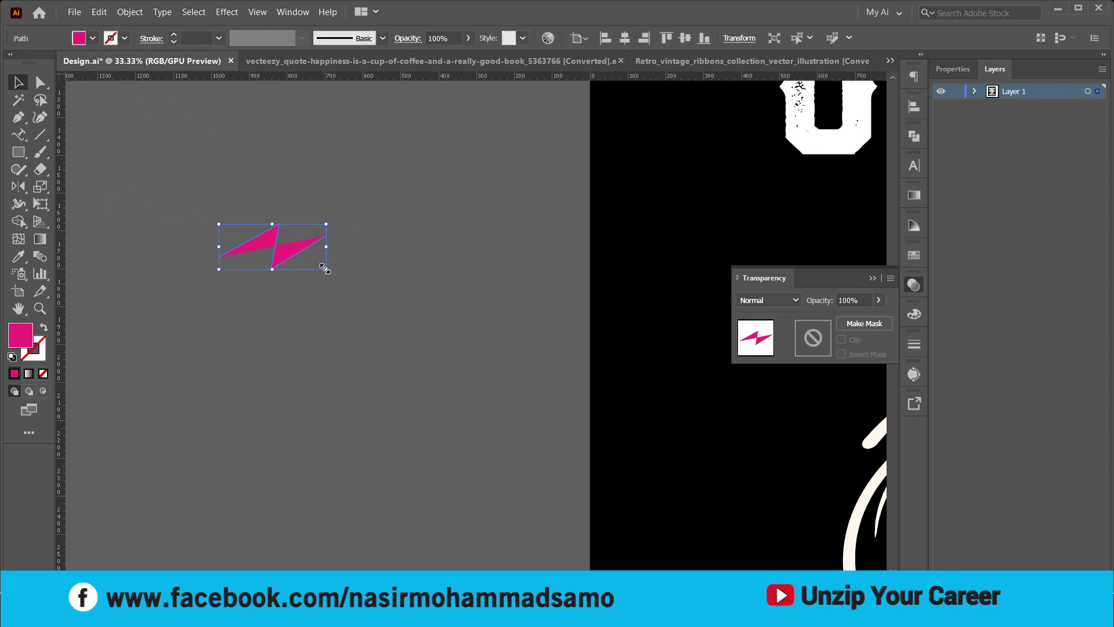
left_click_drag(324, 268, 398, 300)
key("ctrl+minus")
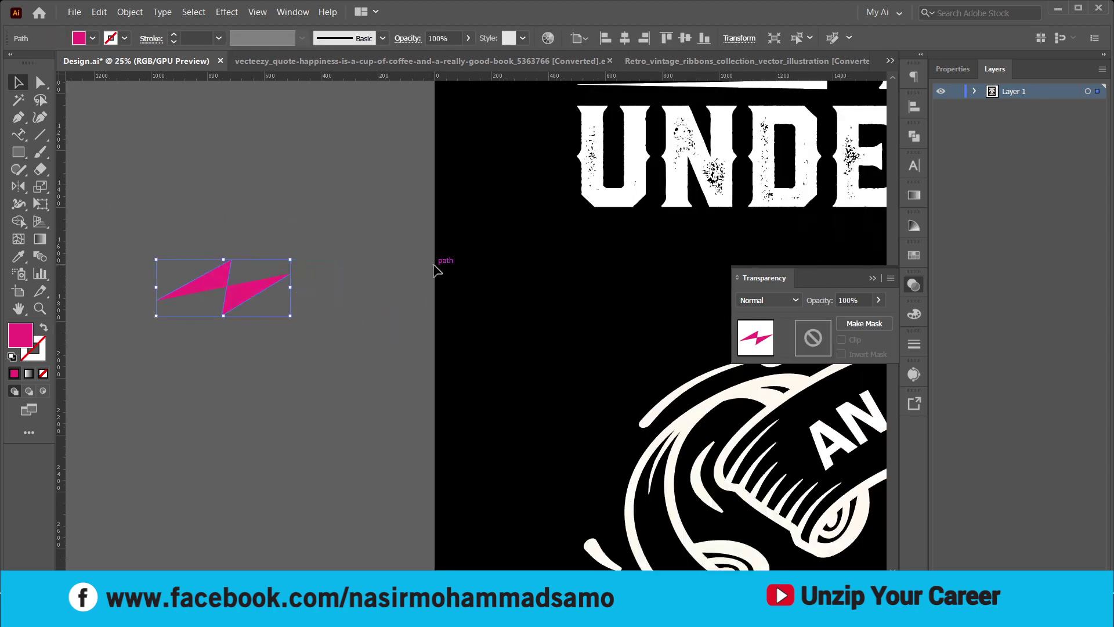
key("i")
left_click(595, 166)
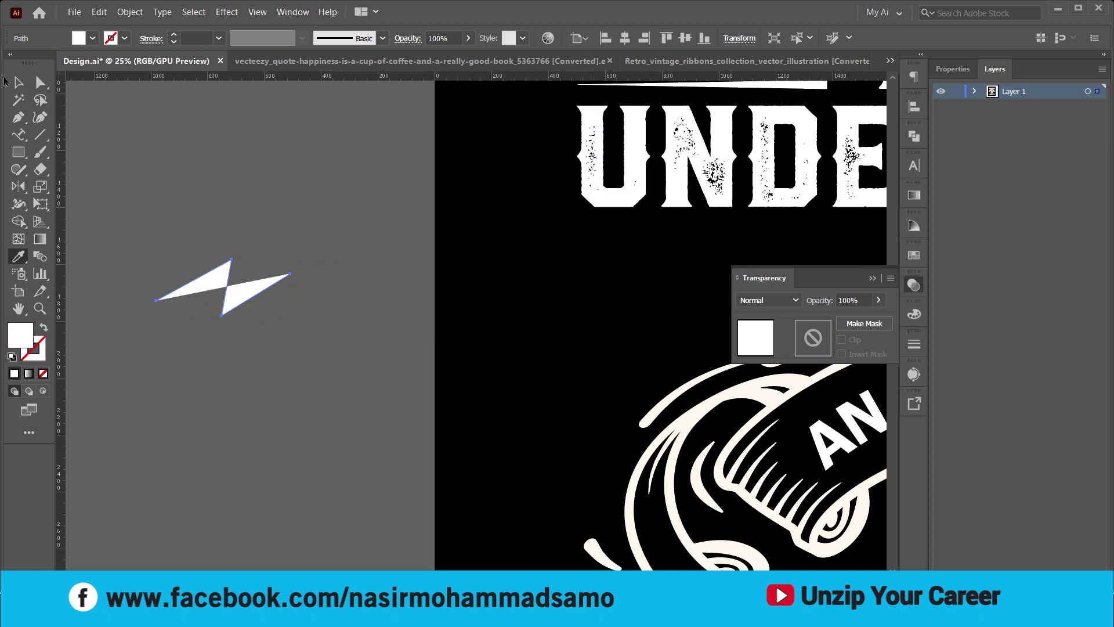
Move the lightning bolt onto the artboard beneath UNDERESTIMATE and align its left edge with the lettering
left_click(23, 87)
key("ctrl+minus")
left_click(281, 248)
left_click_drag(250, 242, 544, 247)
left_click(519, 177, "shift")
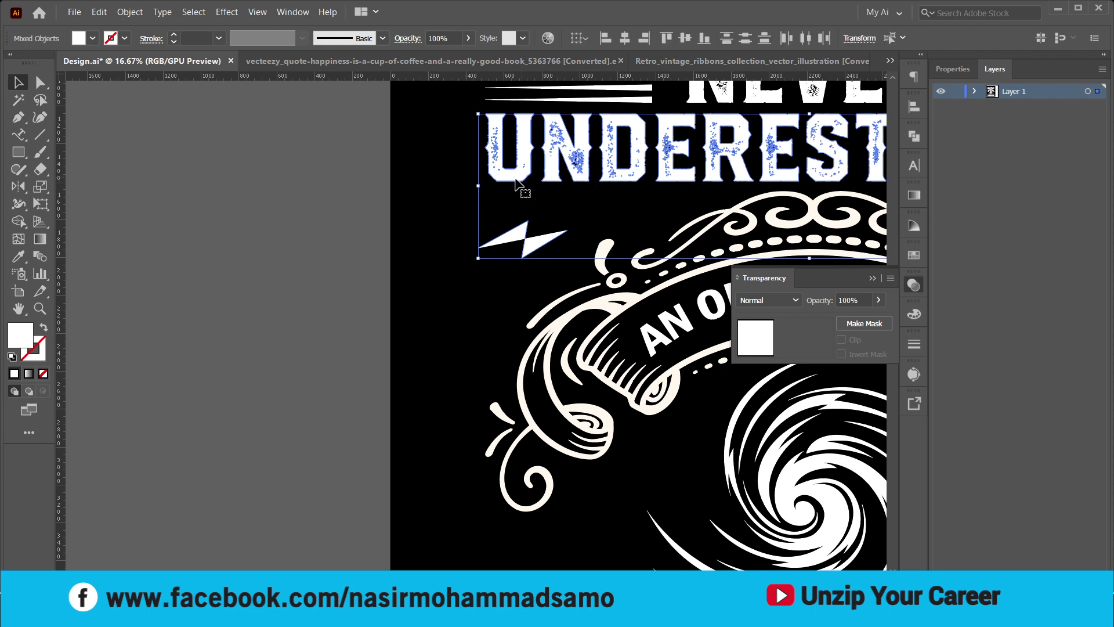
left_click(446, 198)
left_click(491, 243)
left_click_drag(453, 152, 500, 256)
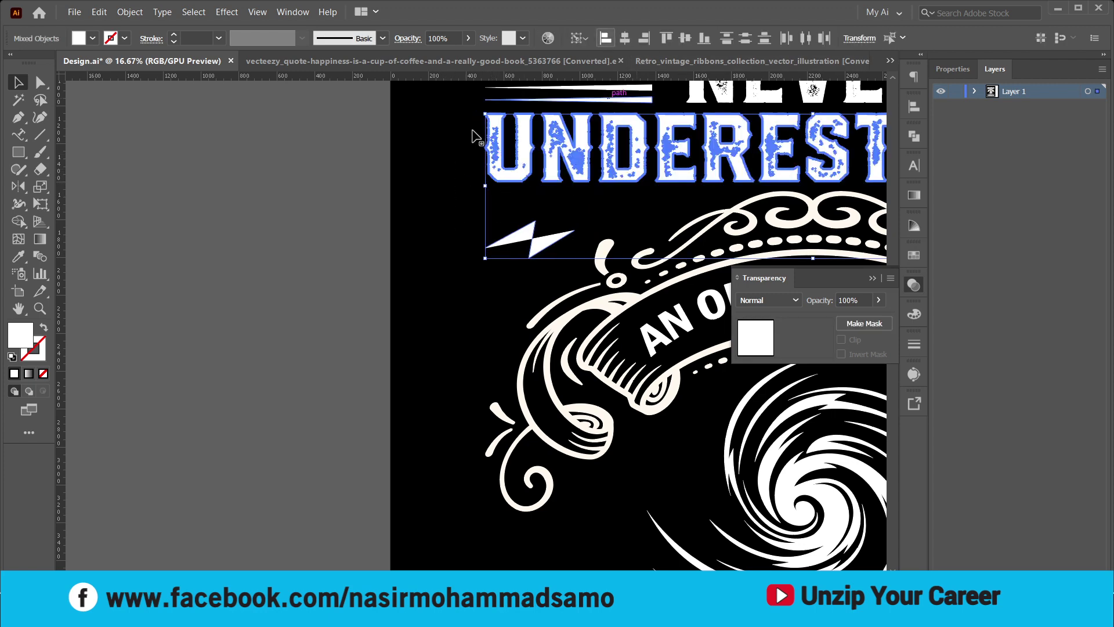
Rotate the lightning bolt counterclockwise to a steeper angle and left-align it again with UNDERESTIMATE
left_click(274, 217)
scroll(476, 224, "right", 3)
scroll(475, 224, "up", 2)
left_click(291, 250)
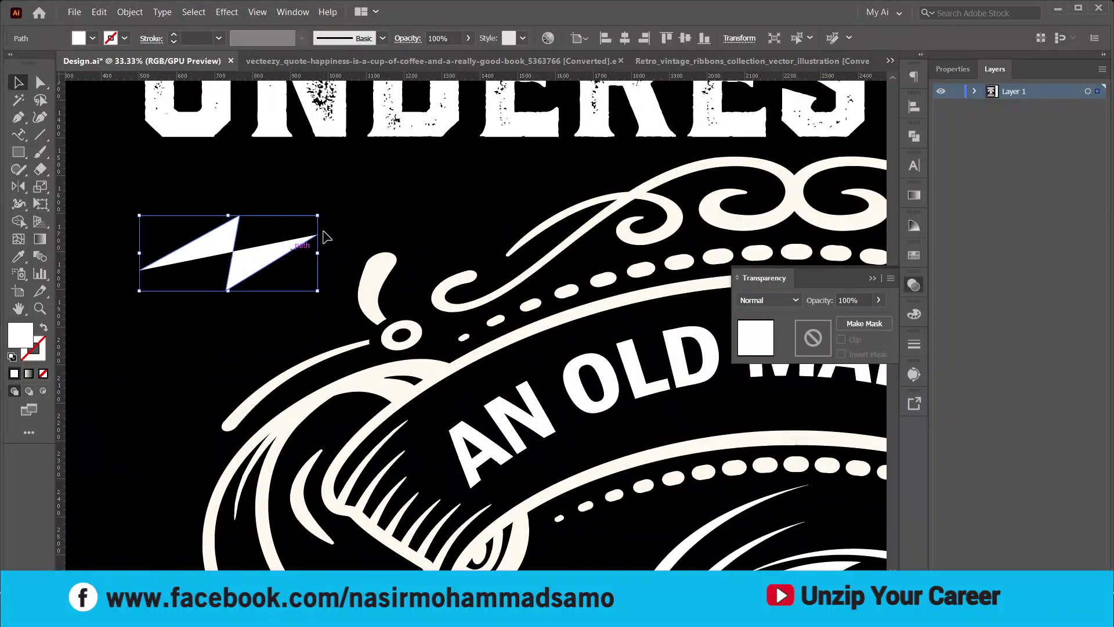
left_click_drag(324, 213, 308, 181)
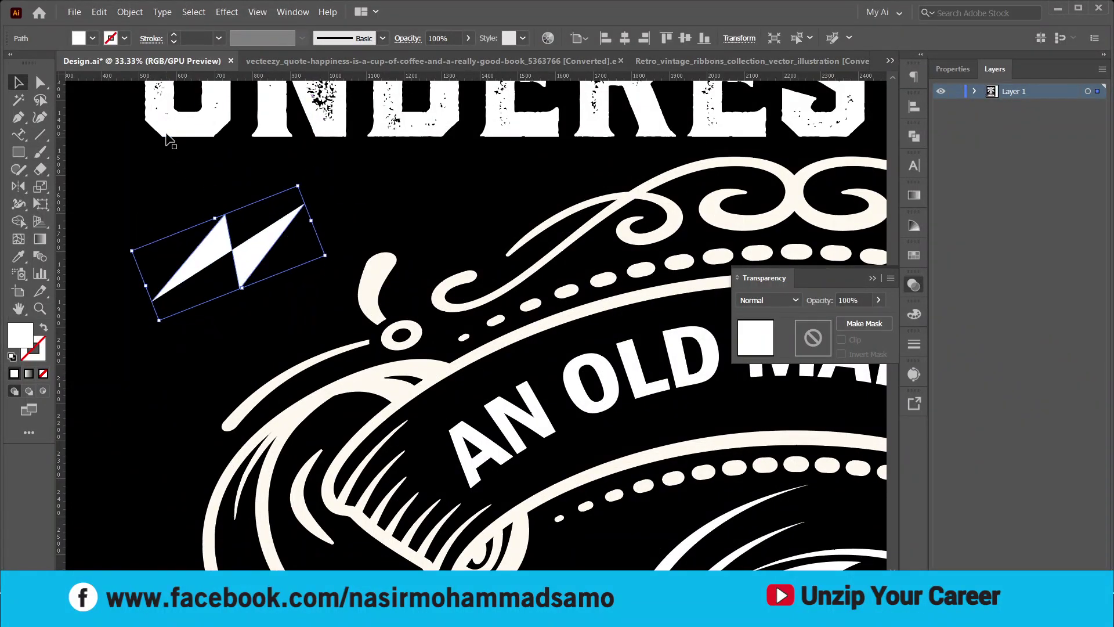
left_click_drag(168, 140, 328, 139)
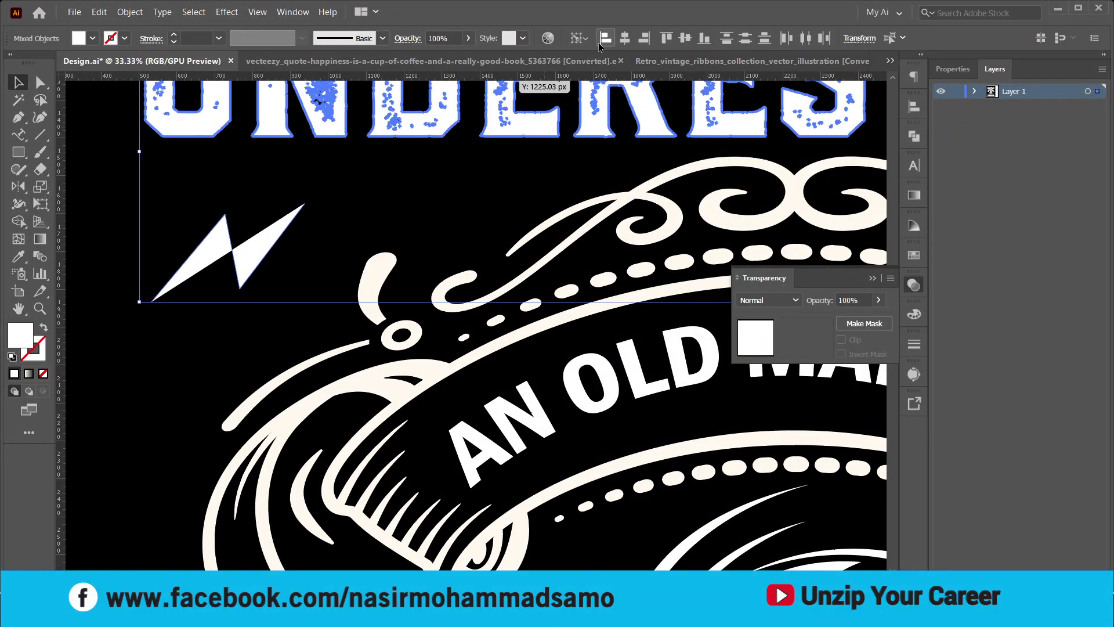
left_click(601, 45)
Copy the lightning bolt to the opposite side of the ornamental ribbon and reflect the copy across the vertical axis
scroll(353, 249, "down", 2)
scroll(182, 279, "down", 1)
scroll(182, 279, "right", 3)
scroll(171, 278, "down", 2)
left_click(170, 278)
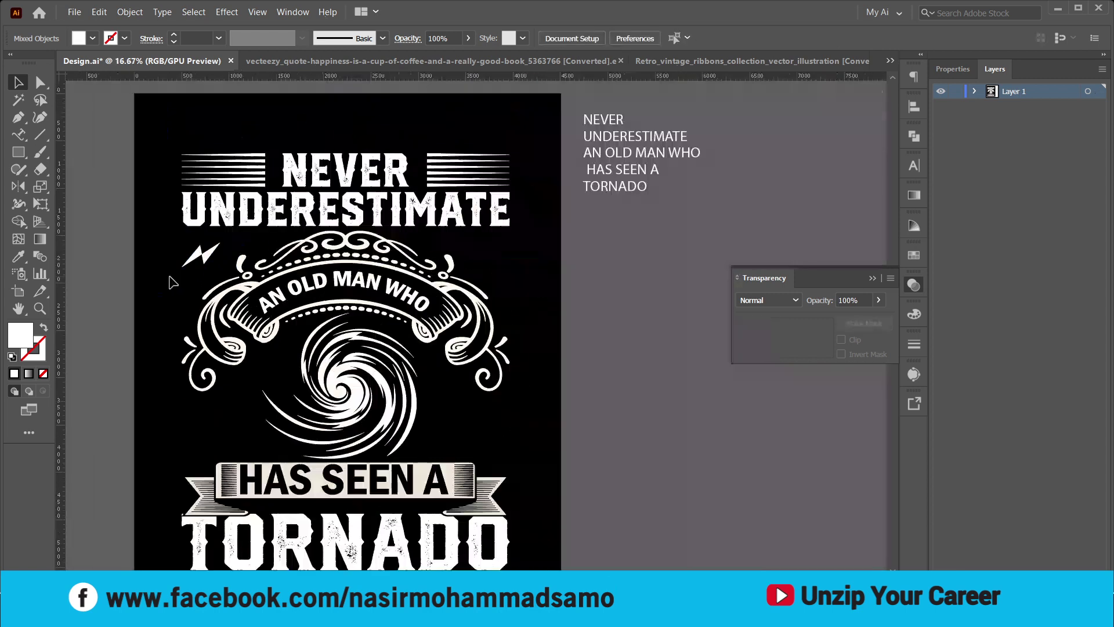
left_click_drag(200, 255, 480, 261)
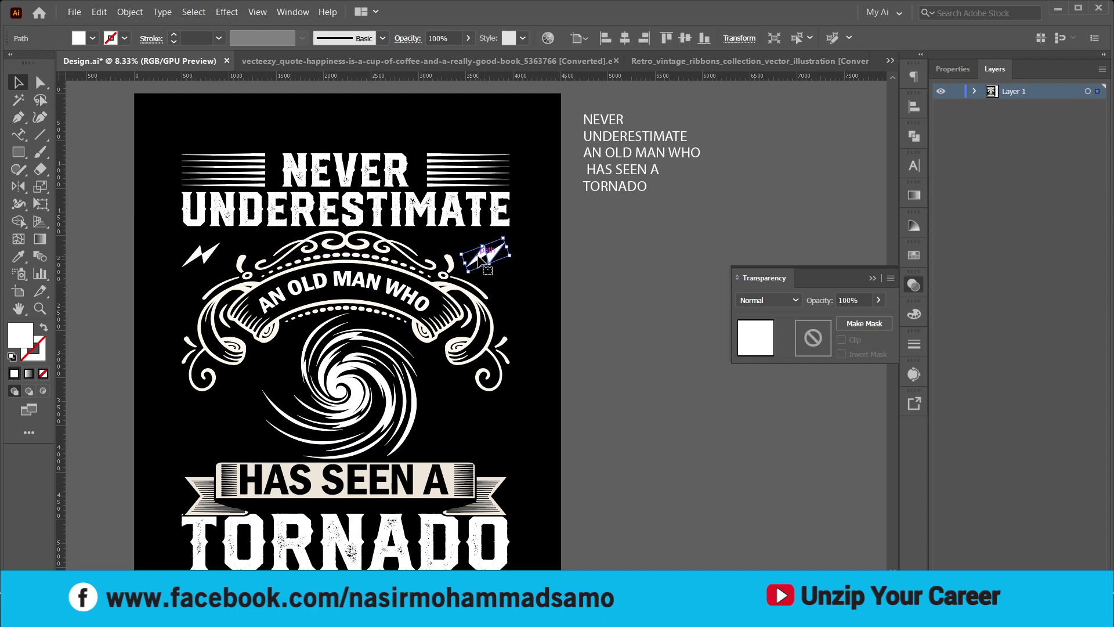
key("o")
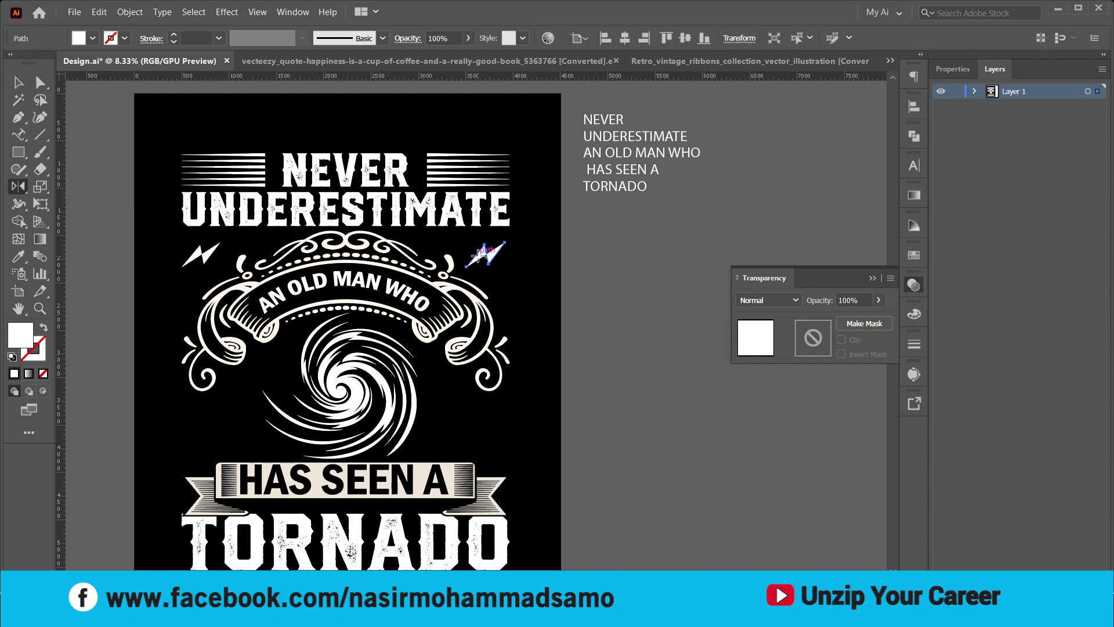
key("Return")
left_click(560, 395)
Select the UNDERESTIMATE lettering above the mirrored lightning bolt for alignment
key("v")
key("ctrl+equal")
left_click(578, 235)
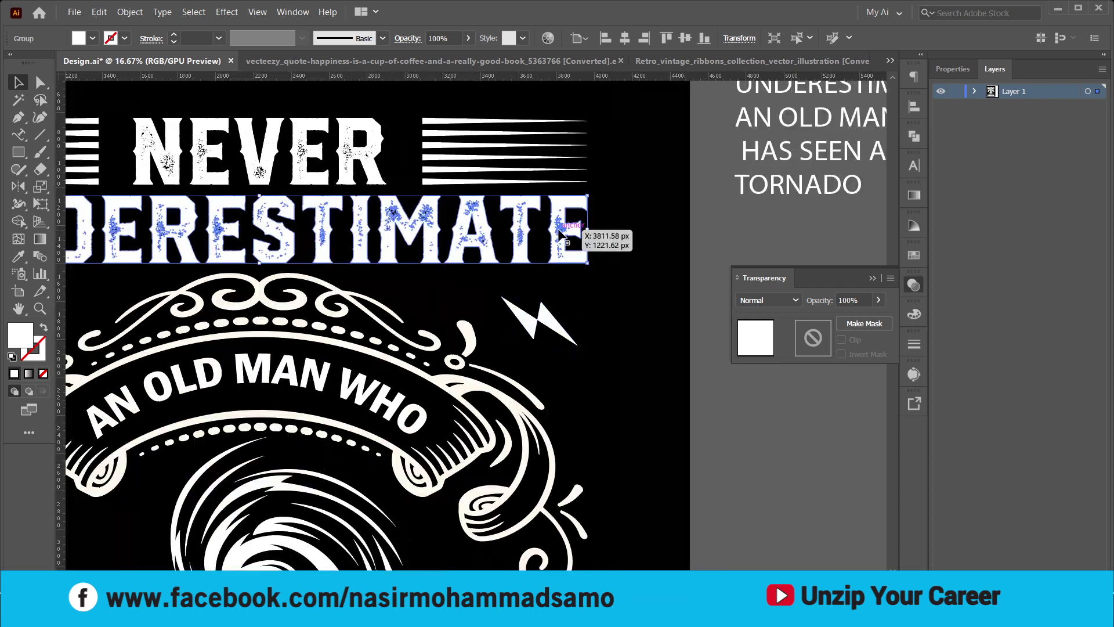